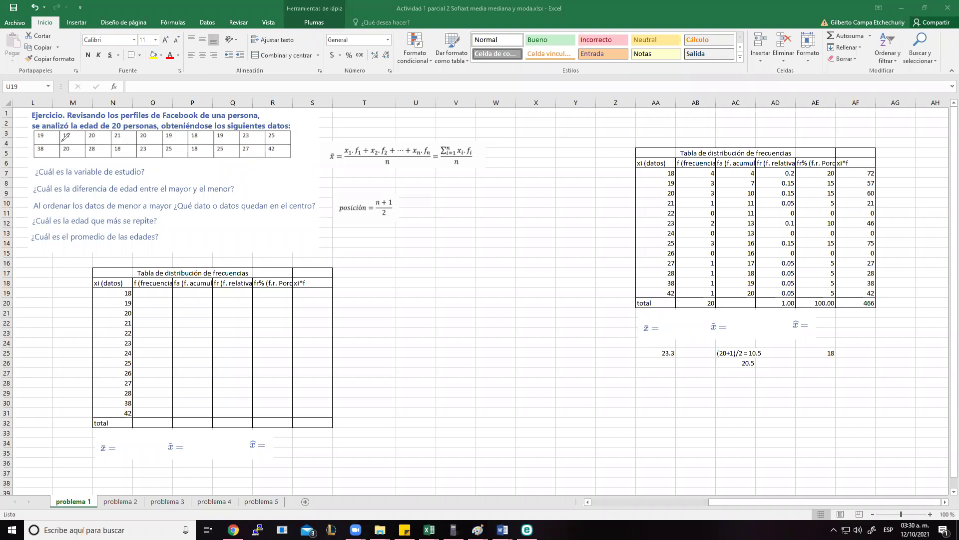
Mark the ages 18 and 19 in the data list with coloured ink and handwrite their frequencies, 4 and 3, in the frequency column.
mouse_move(60, 143)
left_mouse_down()
mouse_move(76, 132)
mouse_move(124, 146)
left_mouse_up()
mouse_move(190, 141)
left_mouse_down()
mouse_move(205, 131)
mouse_move(205, 146)
left_mouse_up()
left_click_drag(135, 294, 142, 293)
left_click_drag(166, 134, 182, 142)
left_click_drag(138, 300, 139, 307)
Mark the ages of 20 in the data list with purple ink and handwrite 20 in that row's frequency cell.
mouse_move(88, 132)
left_mouse_down()
mouse_move(97, 142)
mouse_move(88, 143)
left_mouse_up()
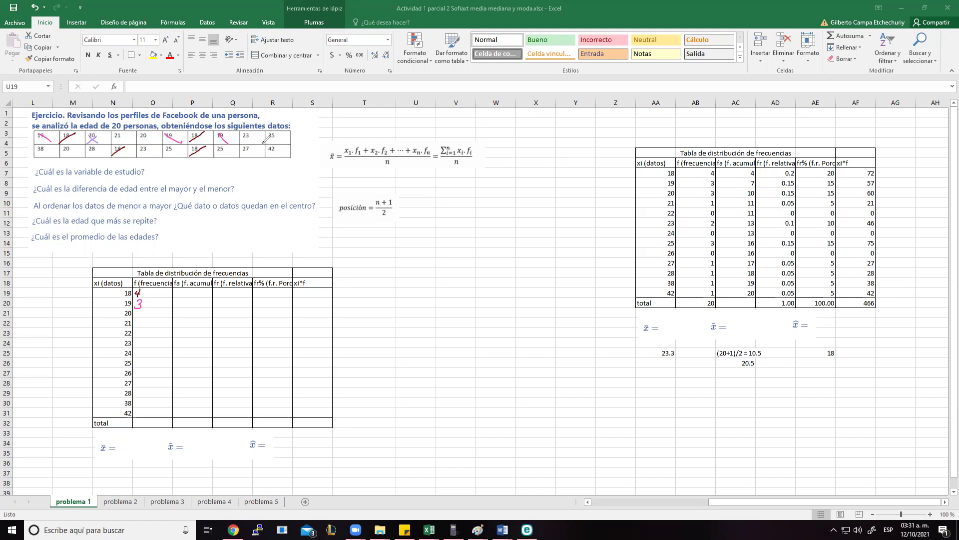
left_click_drag(140, 133, 149, 141)
mouse_move(64, 146)
left_mouse_down()
mouse_move(75, 158)
mouse_move(64, 158)
left_mouse_up()
left_click_drag(135, 311, 144, 311)
Mark the ages 21 and 23 in the data list and handwrite frequencies 1, 0, 2 and 0 for ages 21 to 24.
left_click_drag(114, 141, 125, 131)
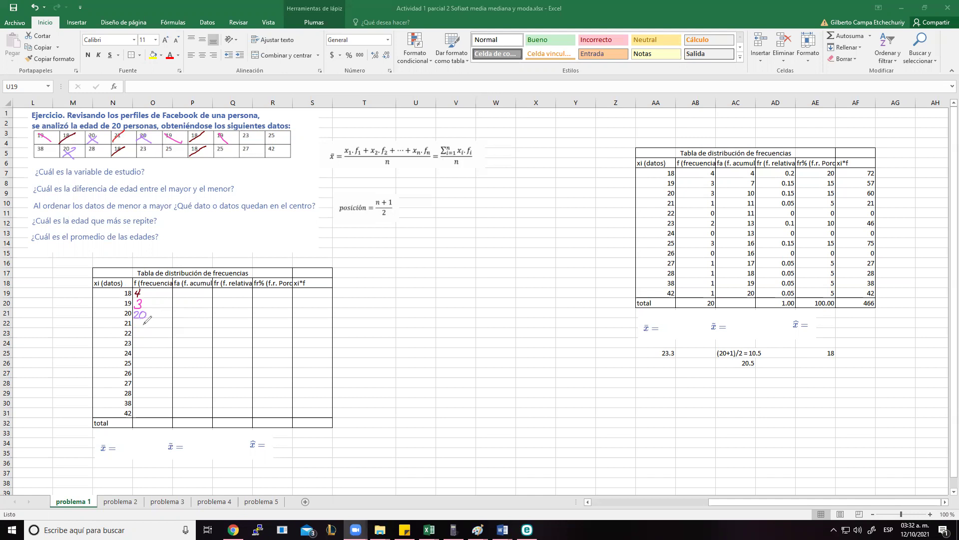
left_click_drag(145, 323, 139, 330)
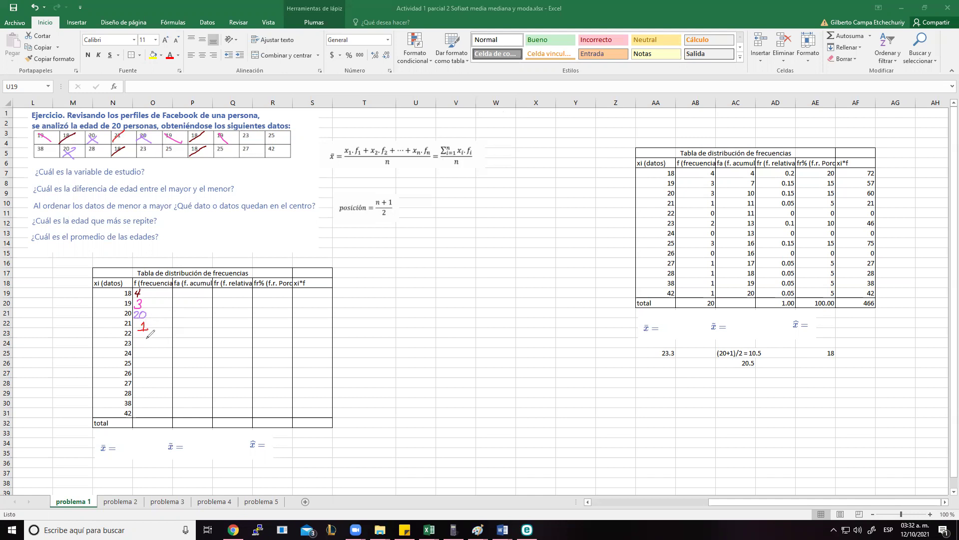
left_click_drag(146, 330, 145, 332)
left_click_drag(148, 146, 140, 156)
left_click_drag(244, 136, 260, 132)
left_click_drag(138, 343, 146, 350)
left_click_drag(144, 350, 144, 351)
Mark the ages of 25 with brown ink and handwrite frequencies 3 and 0 for ages 25 and 26.
mouse_move(168, 145)
left_mouse_down()
mouse_move(175, 155)
mouse_move(182, 144)
left_mouse_up()
left_click_drag(270, 134, 280, 140)
left_click_drag(219, 148, 229, 155)
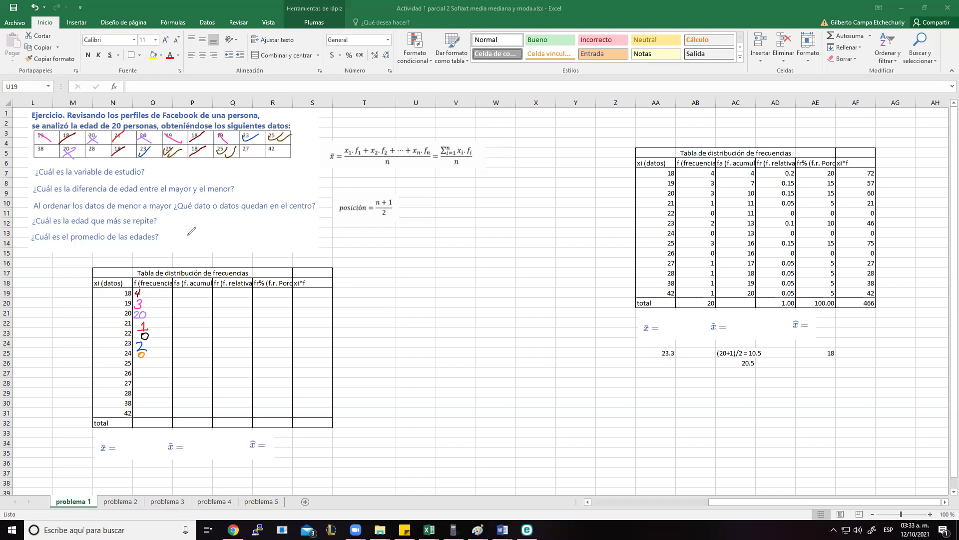
left_click_drag(136, 360, 134, 367)
left_click_drag(141, 371, 141, 373)
Mark the ages 27 and 28 in the data list and handwrite a frequency of 1 for each.
left_click_drag(241, 154, 249, 146)
left_click_drag(139, 382, 142, 387)
left_click_drag(96, 144, 99, 158)
left_click_drag(148, 388, 146, 396)
Mark the ages 38 and 42 with black ink and handwrite a frequency of 1 for each.
left_click_drag(46, 149, 43, 158)
left_click_drag(136, 403, 143, 407)
left_click_drag(267, 153, 284, 146)
left_click_drag(271, 155, 290, 146)
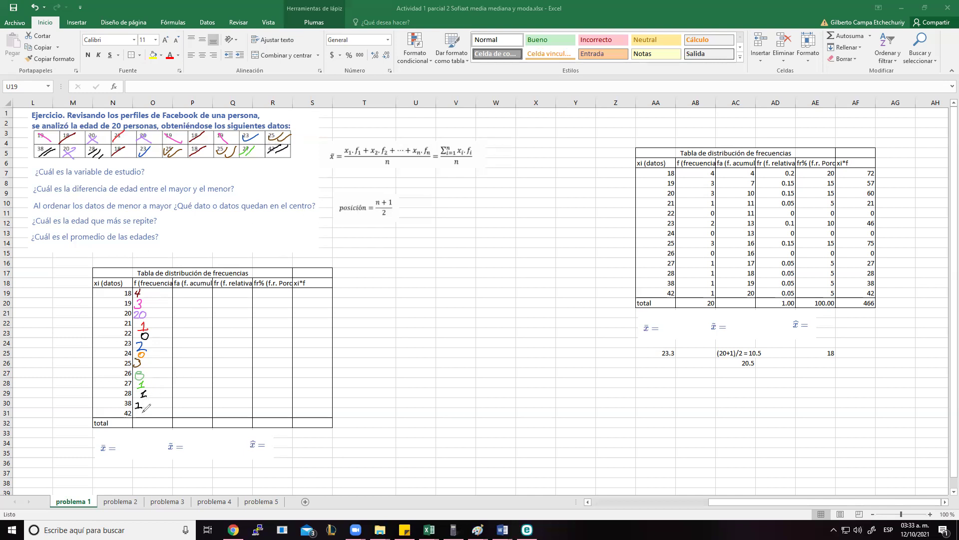
left_click_drag(136, 409, 142, 414)
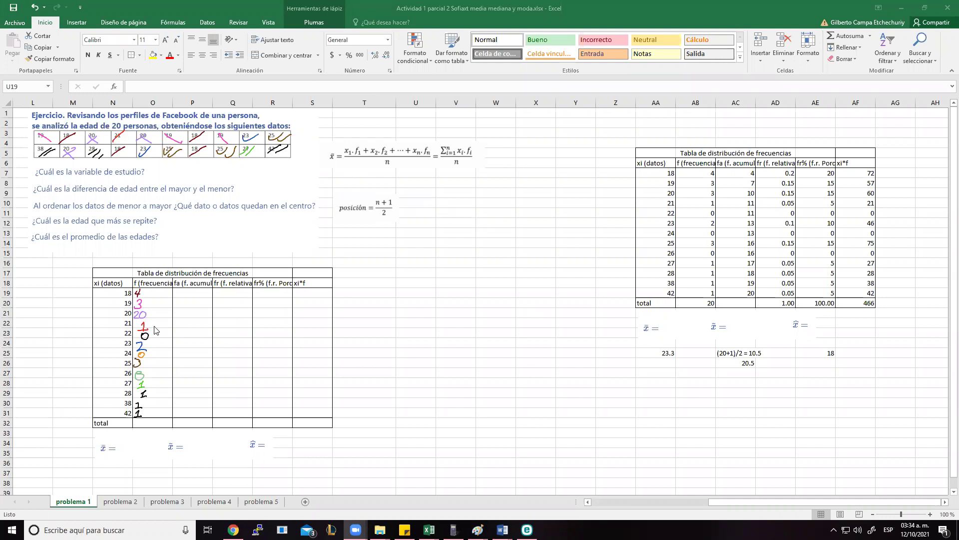
Enter the frequencies 4, 3 and 3 in O19:O21 and replace the handwritten 20 with a 3.
left_click(156, 292)
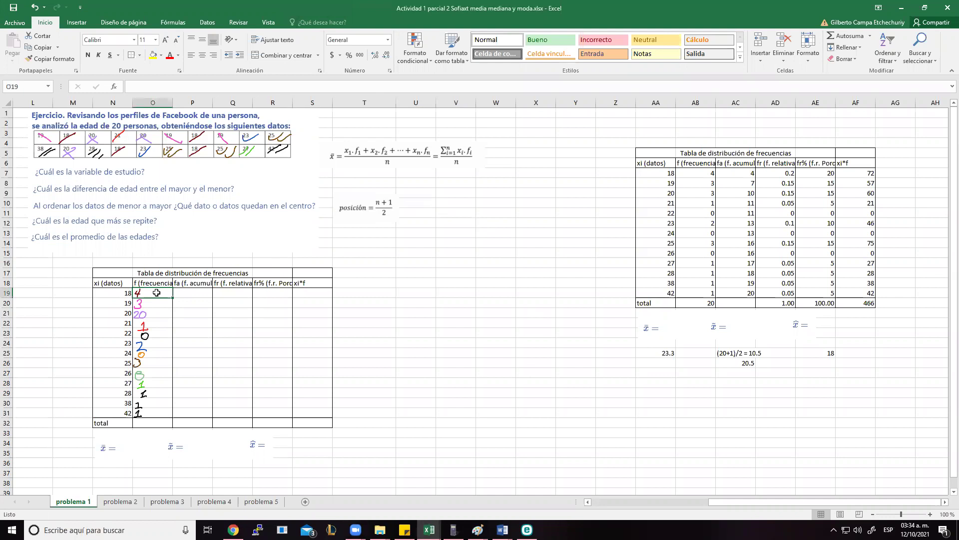
type("4")
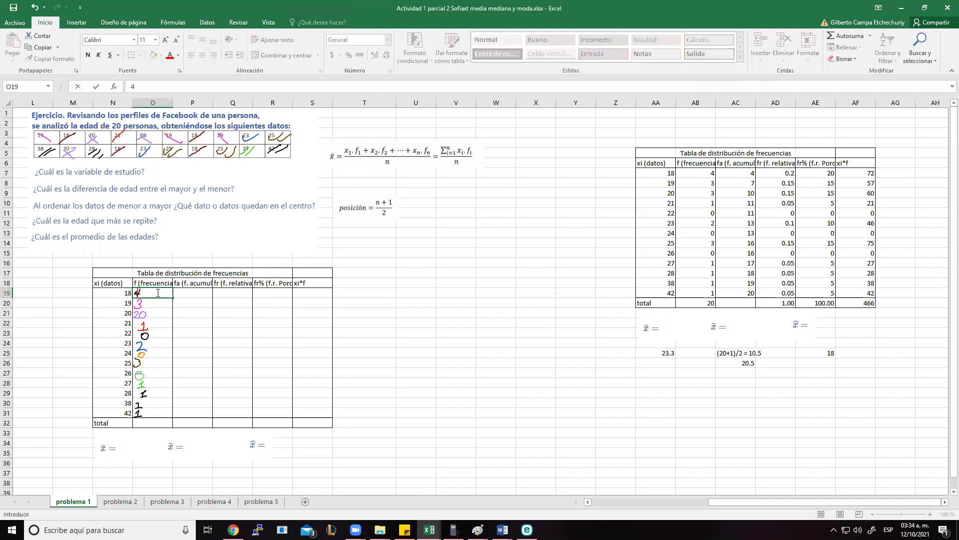
key("Return")
type("3")
key("Return")
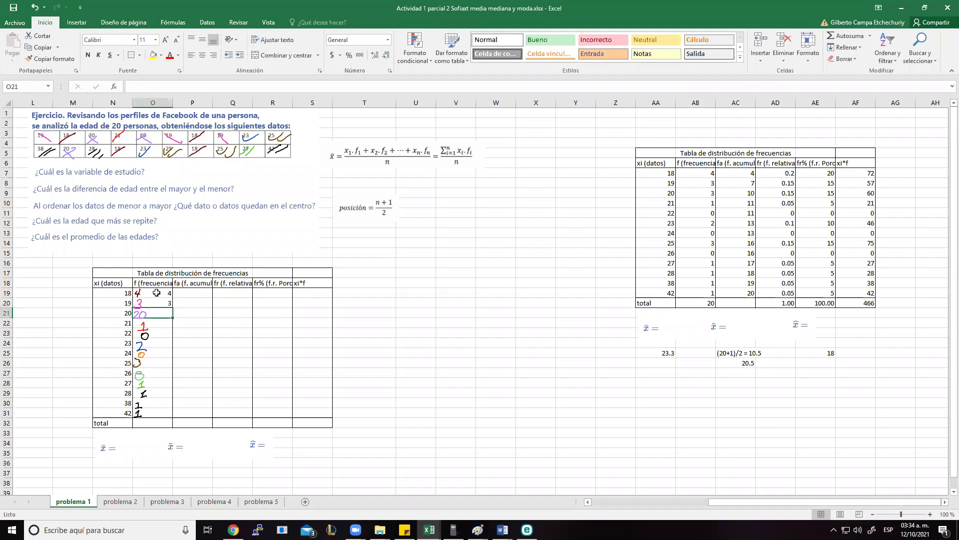
type("2")
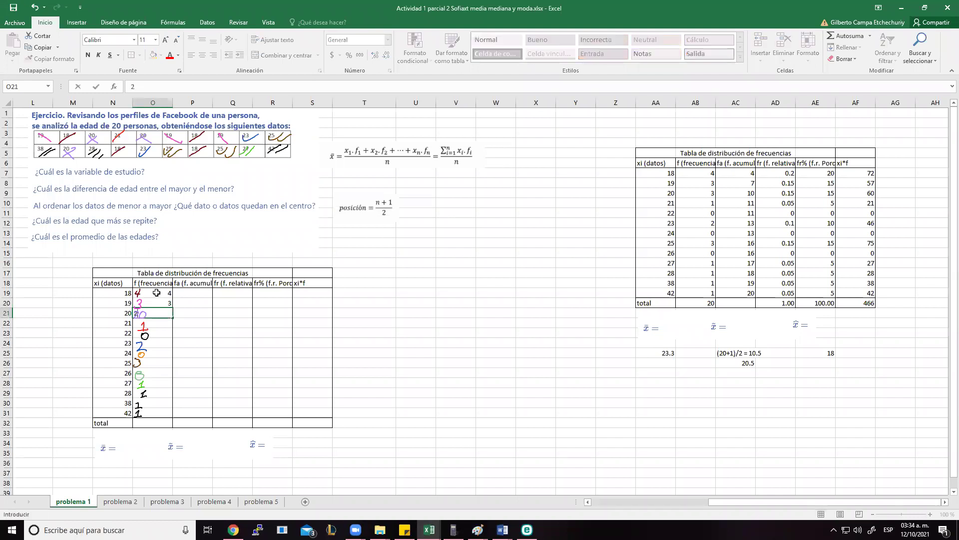
key("ctrl+Return")
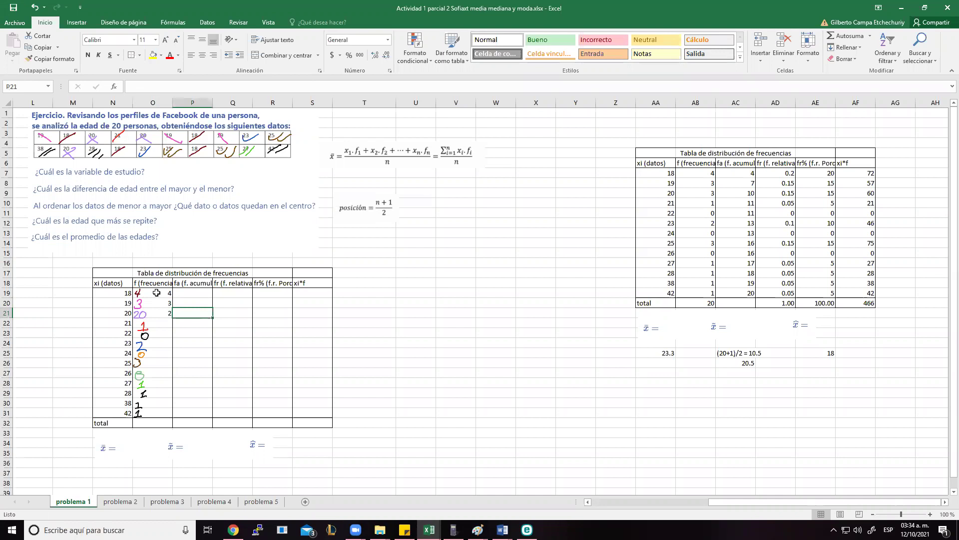
type("3")
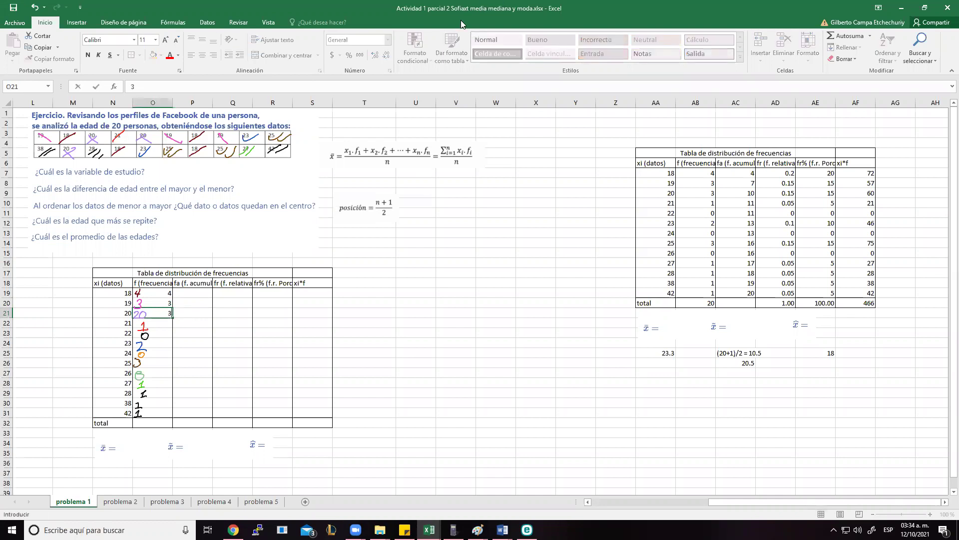
left_click(149, 310)
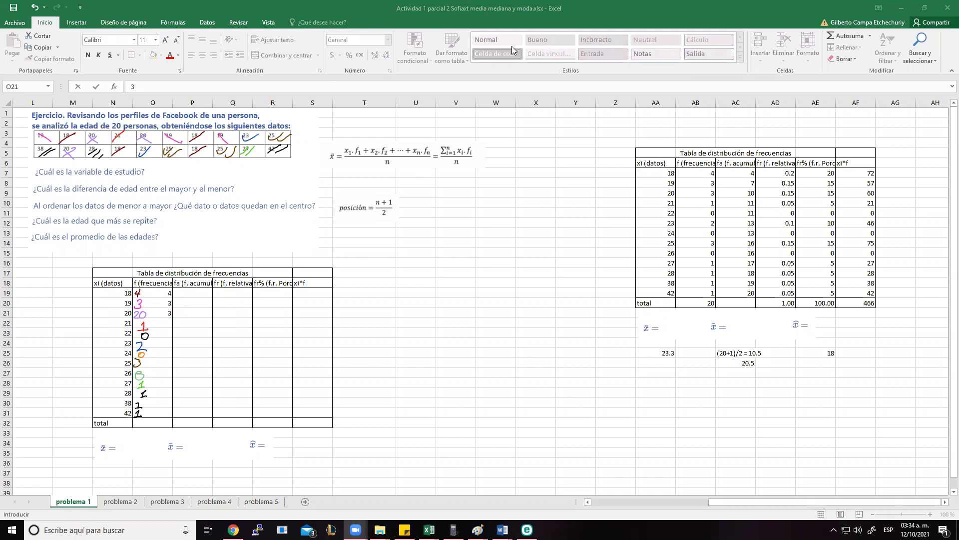
left_click(145, 313)
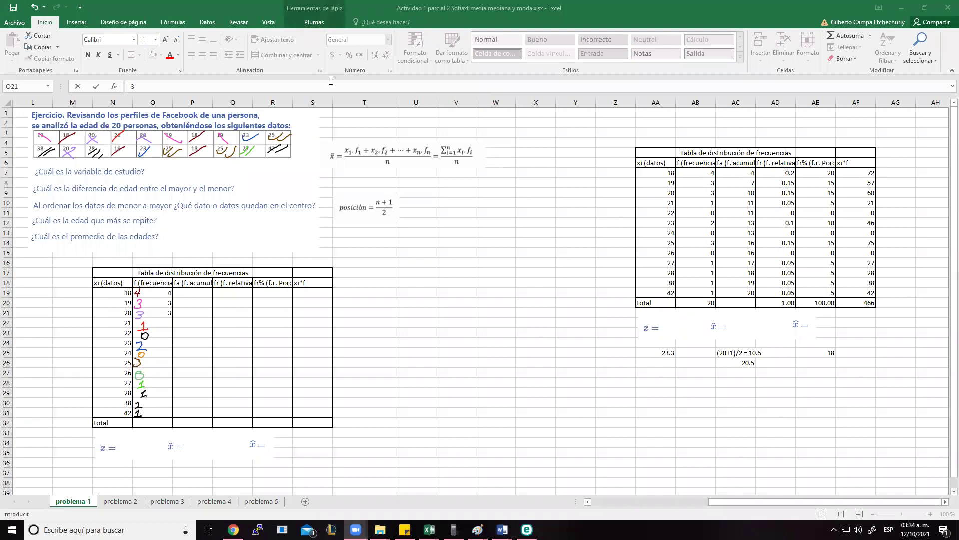
Enter the frequencies 1, 0, 2, 0, 3, 0, 1, 1, 1 and 1 in O22:O31 and clear all ink annotations.
left_click(169, 324)
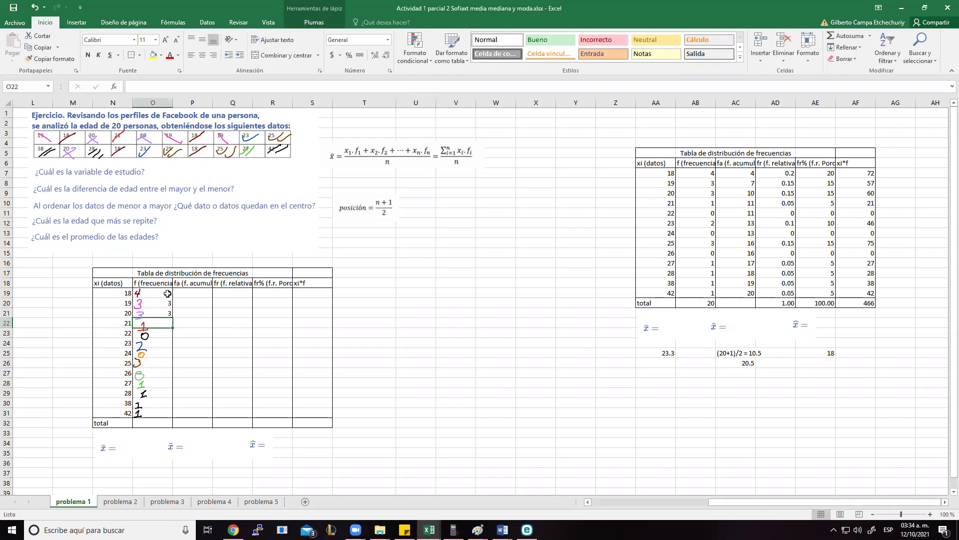
type("1")
key("Return")
type("0")
key("Return")
type("2")
key("Return")
type("0")
key("Return")
type("3")
key("Return")
type("0")
key("Return")
type("1")
key("Return")
type("1")
key("Return")
type("1")
key("Return")
type("1")
key("Return")
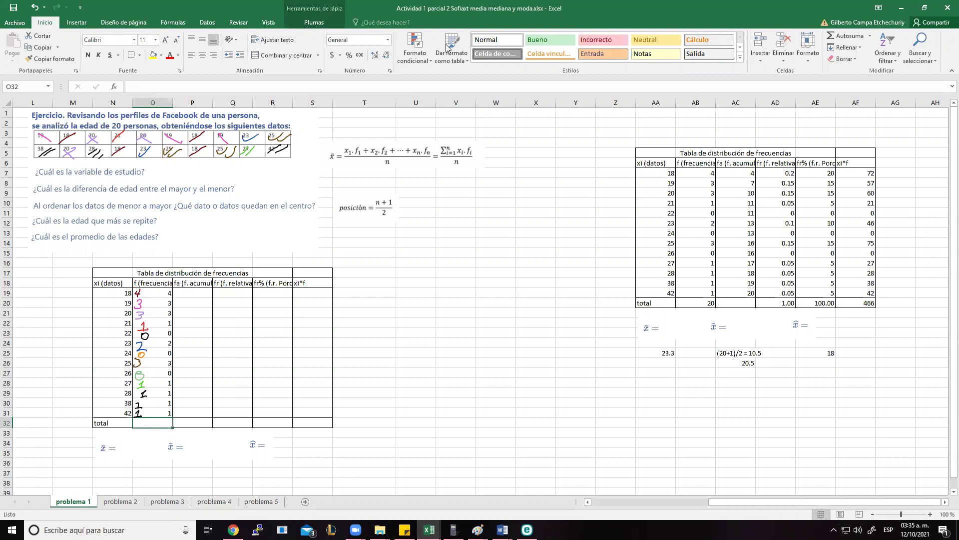
key("Delete")
Total the frequency column in O32 with =SUMA(O19:O31).
left_click(156, 423)
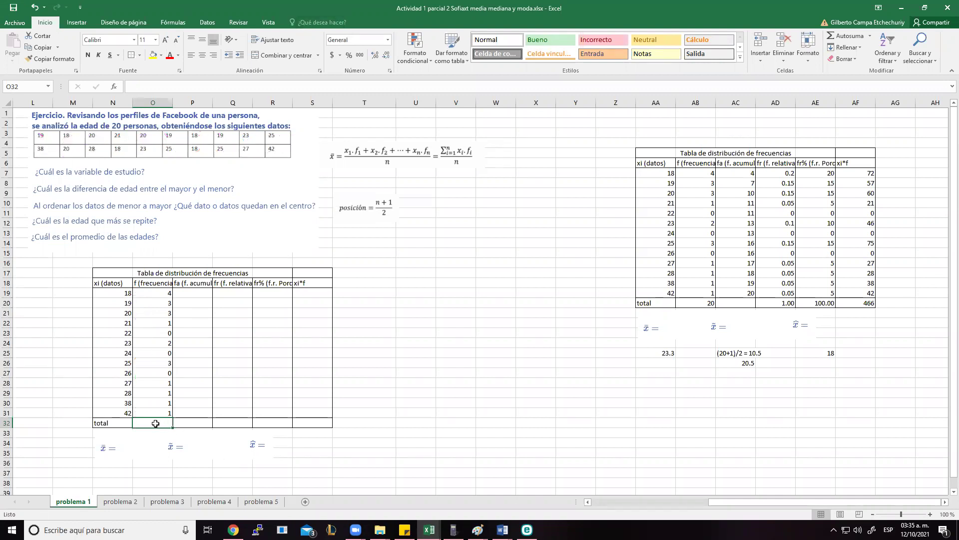
type("=")
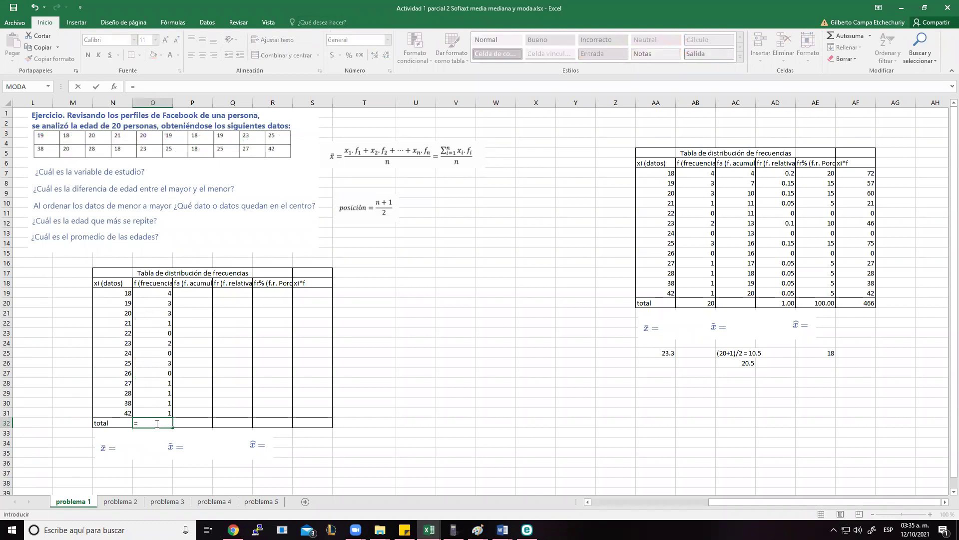
type("suma(")
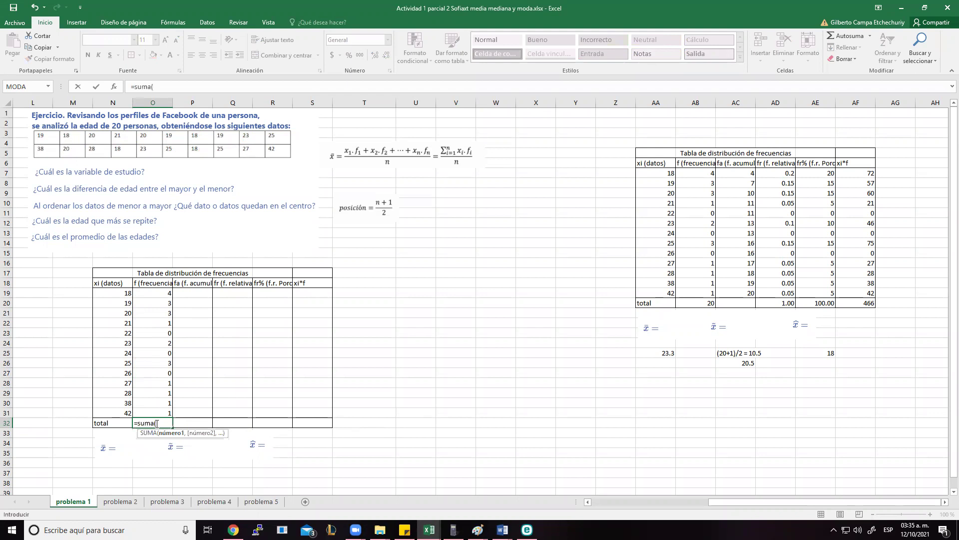
left_click_drag(163, 291, 143, 415)
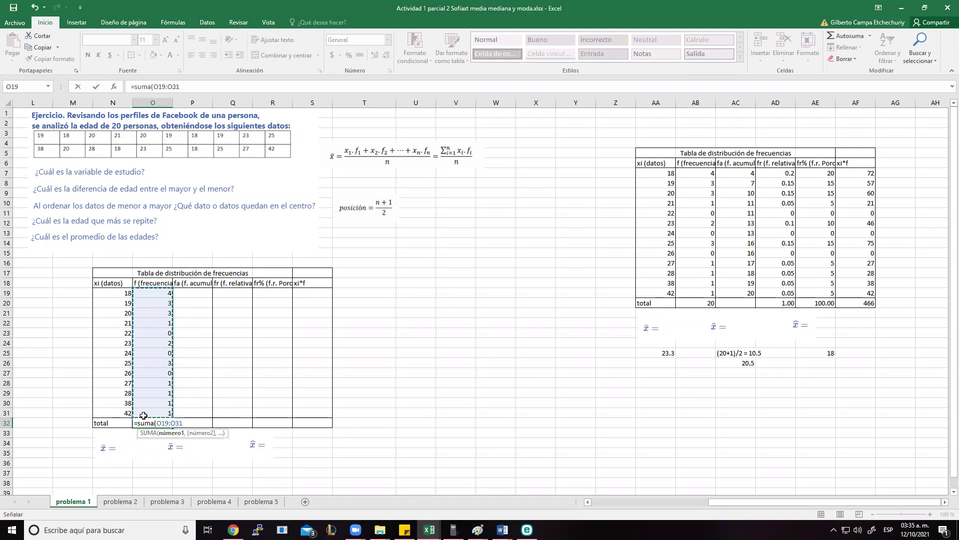
type(")")
key("Return")
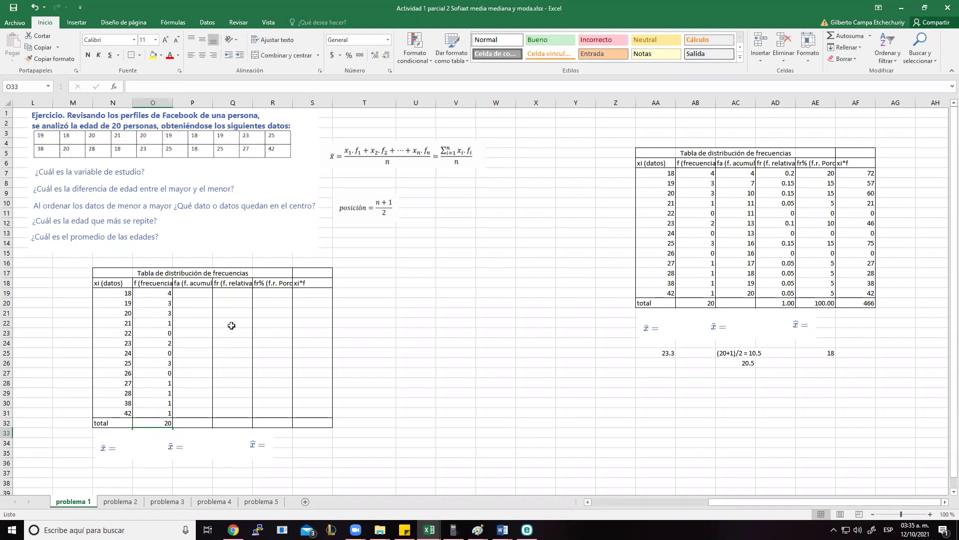
Start the cumulative frequency column with 4 in P19 and the formula =O20+P19 in P20.
left_click(187, 292)
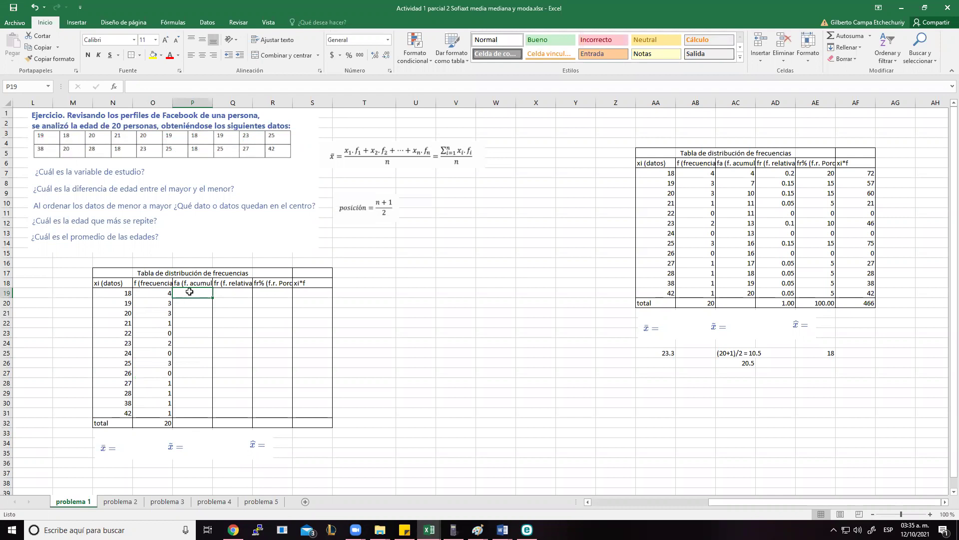
type("4")
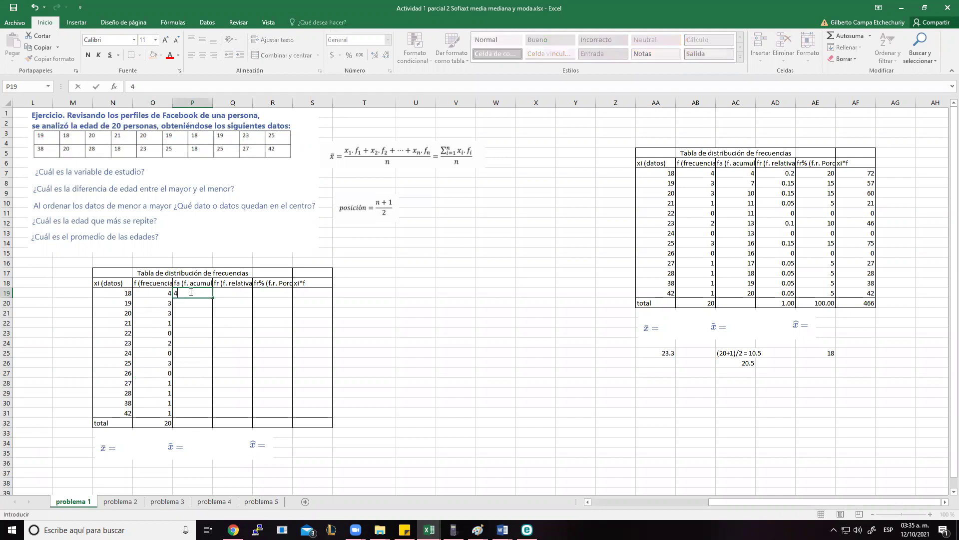
key("Return")
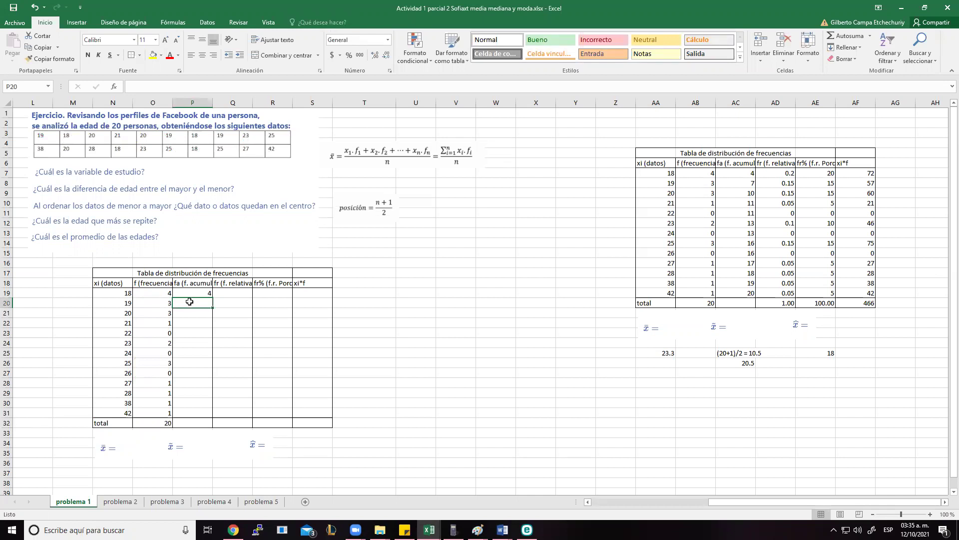
type("=")
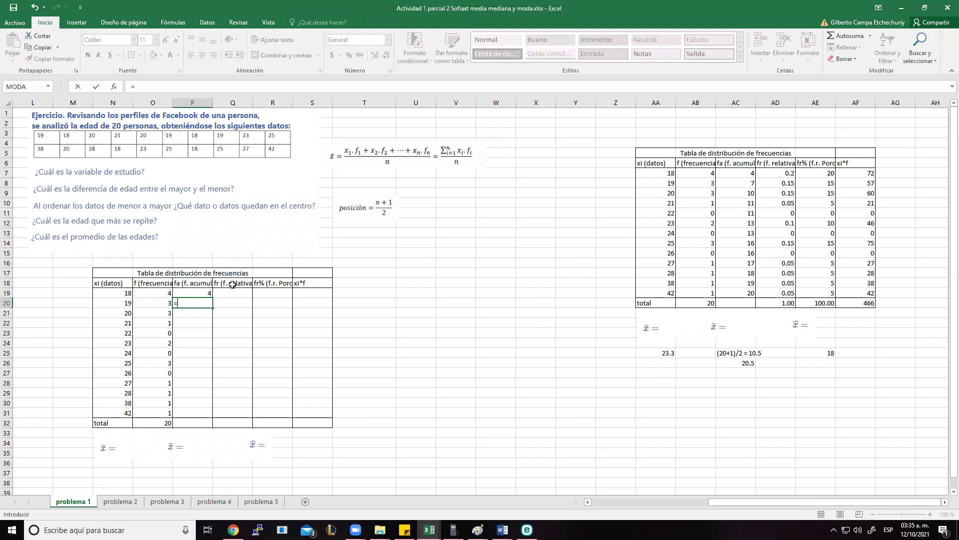
left_click(158, 304)
type("+")
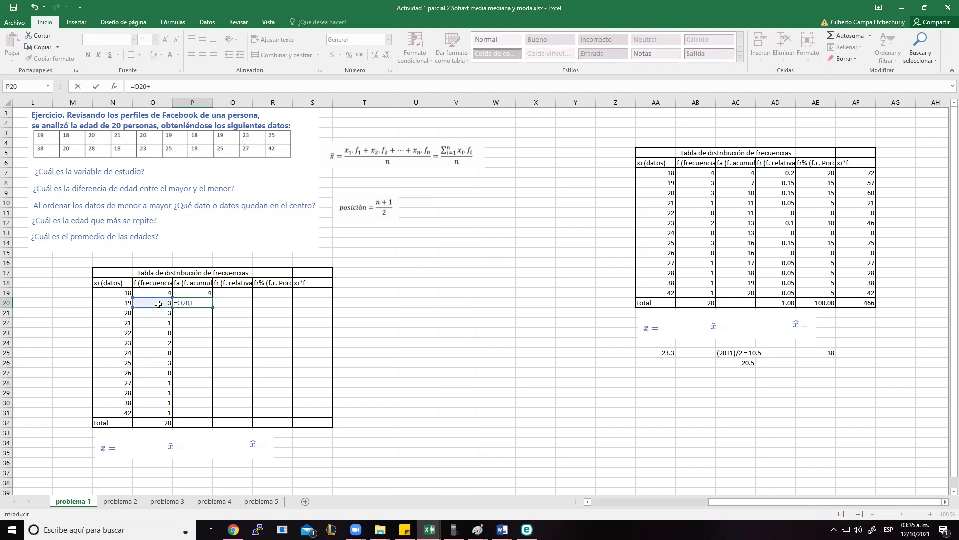
left_click(193, 294)
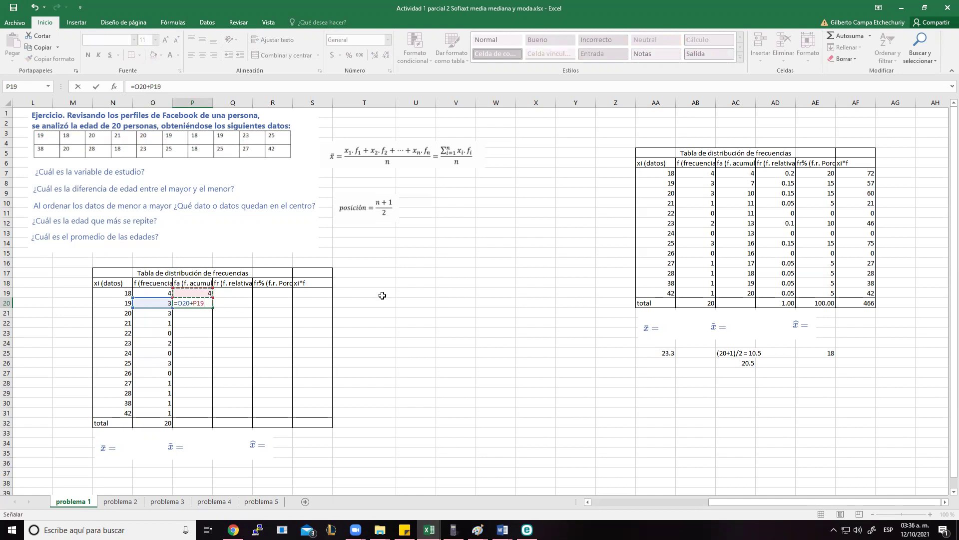
key("Return")
key("Up")
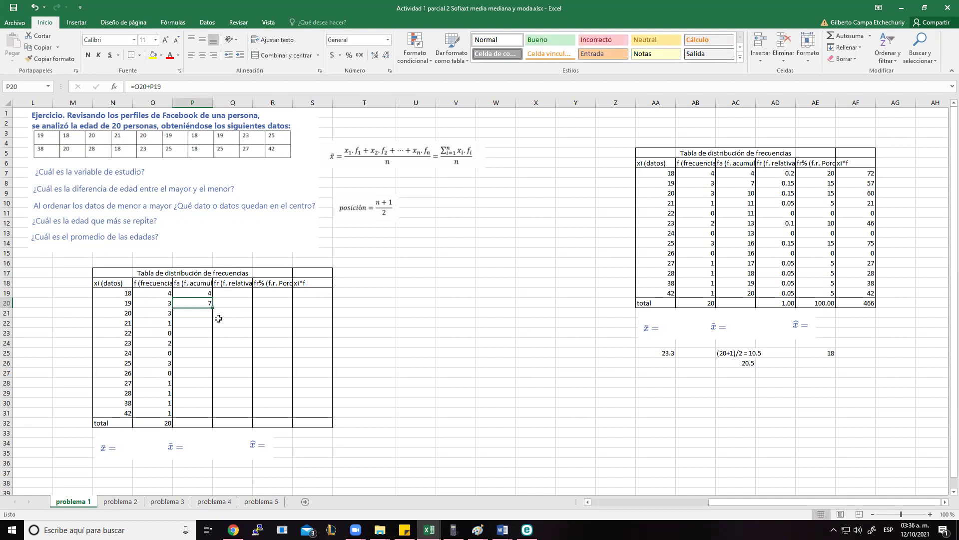
Copy the cumulative frequency formula from P20 down to P31 and compare the last value with the frequency total.
left_click_drag(214, 308, 204, 415)
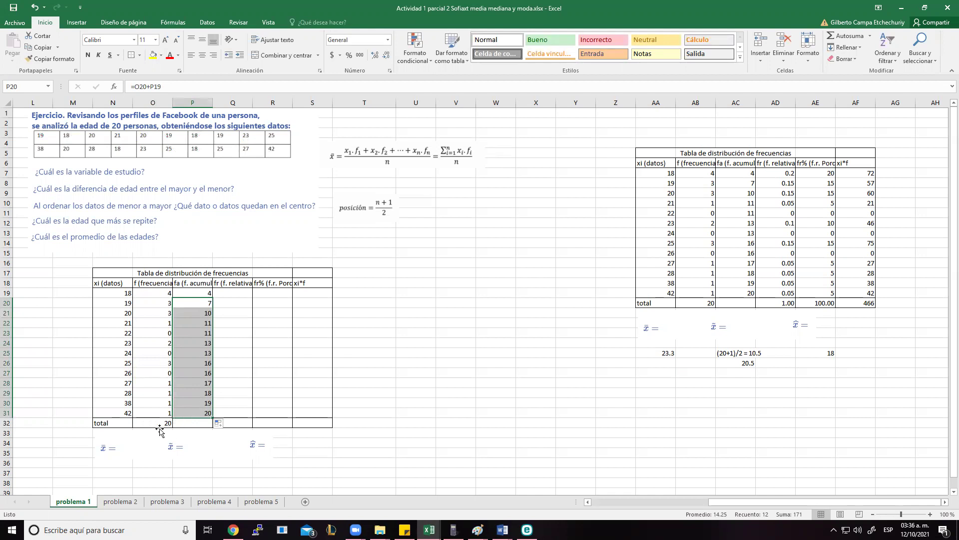
left_click(158, 425)
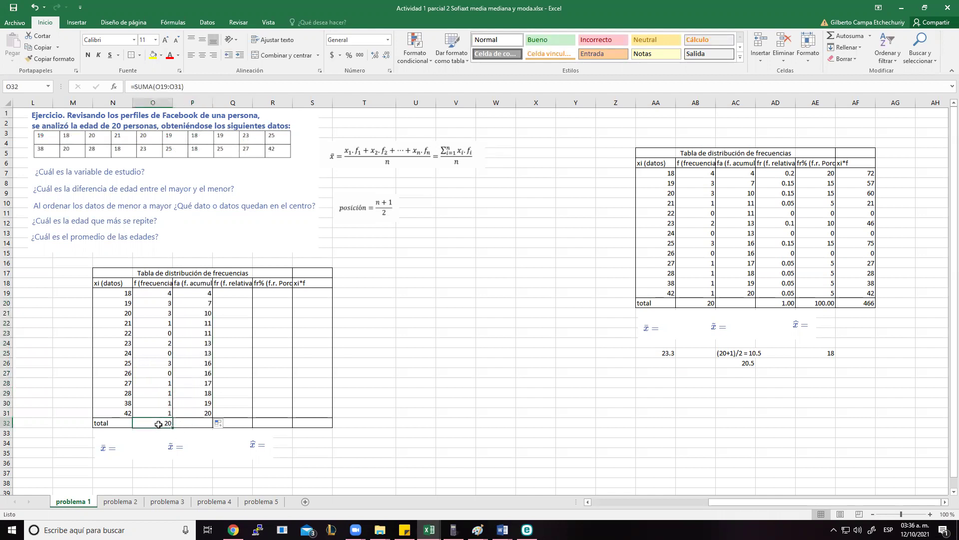
left_click(200, 414)
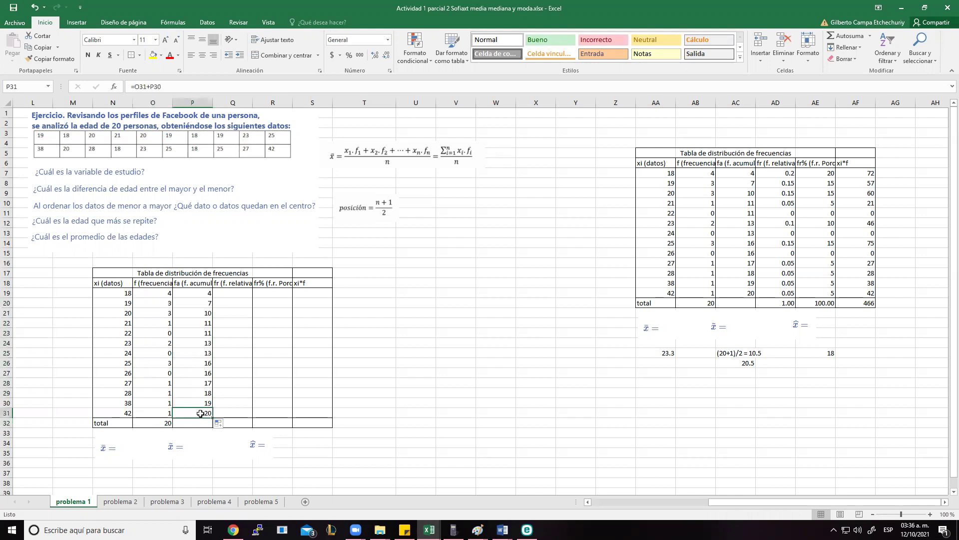
Enter the relative frequency formula =O19/20 in Q19 and copy it down to Q31.
left_click(236, 293)
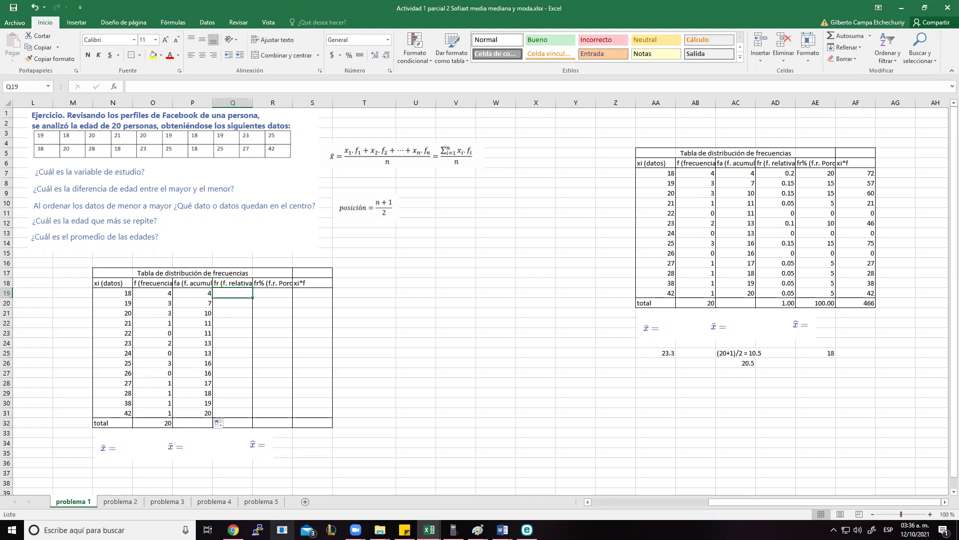
type("=")
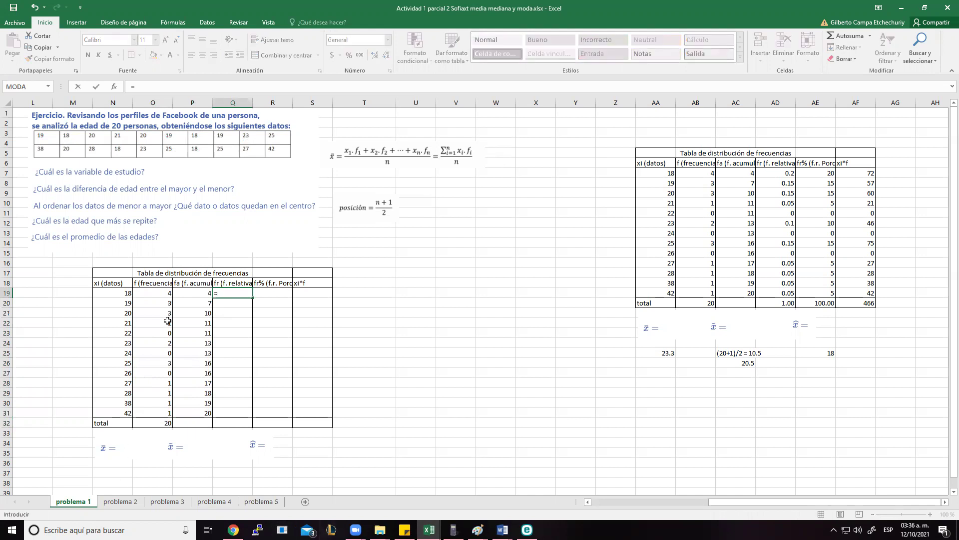
left_click(164, 294)
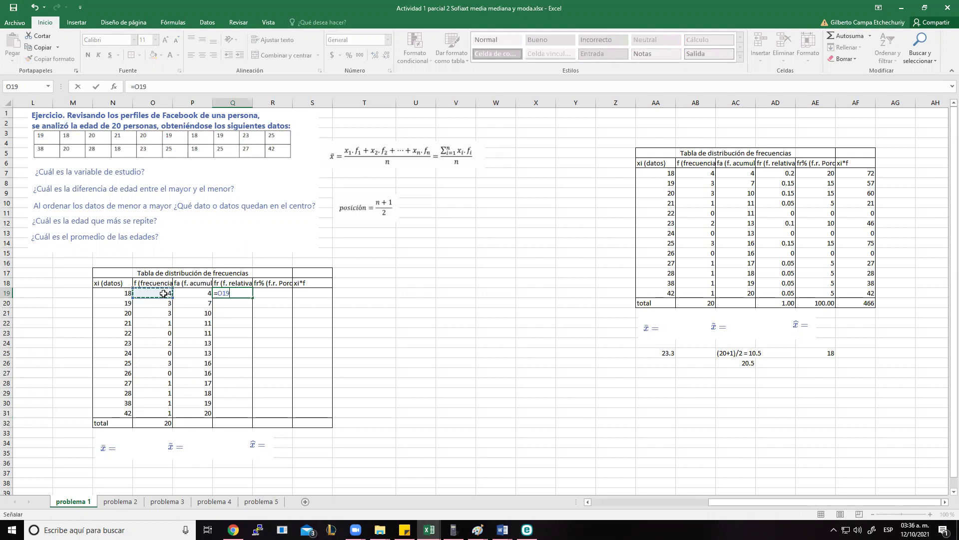
type("/20")
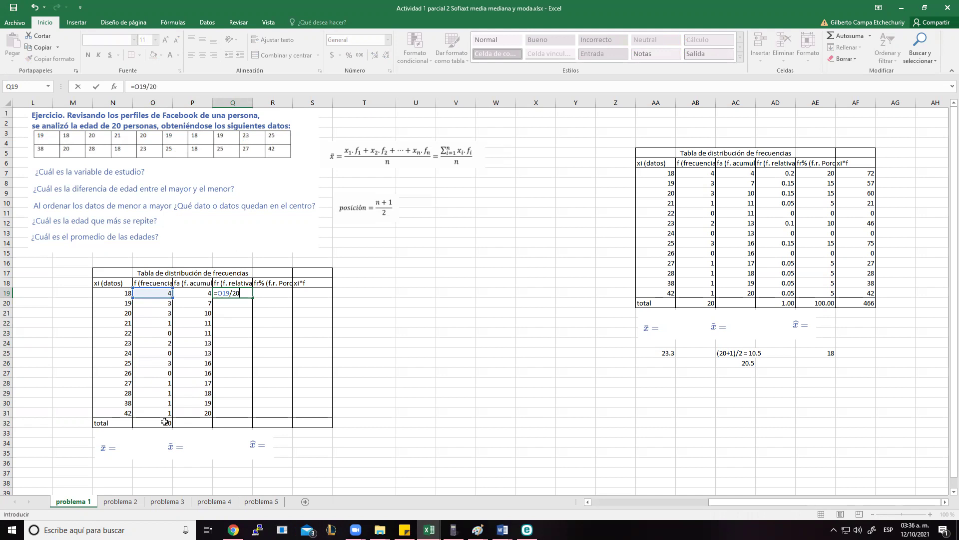
key("Return")
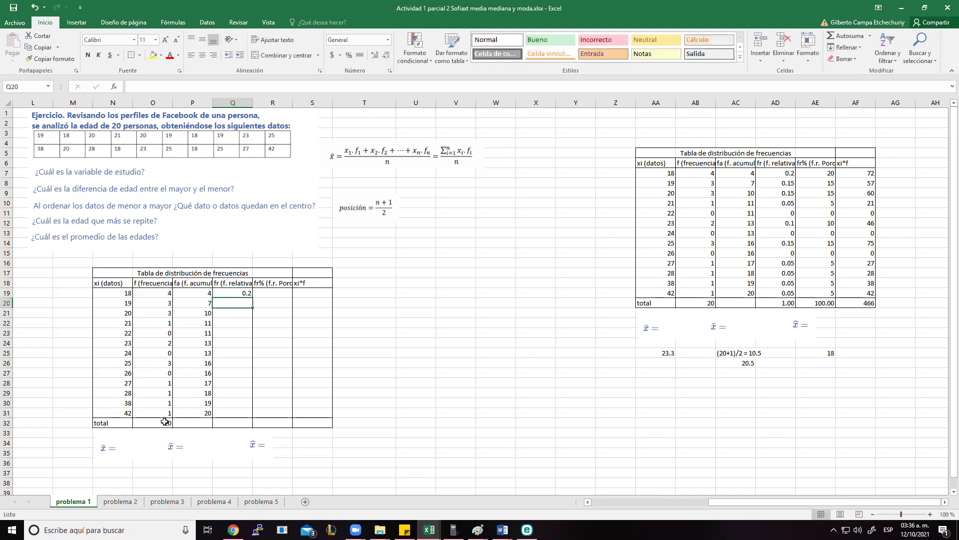
key("Up")
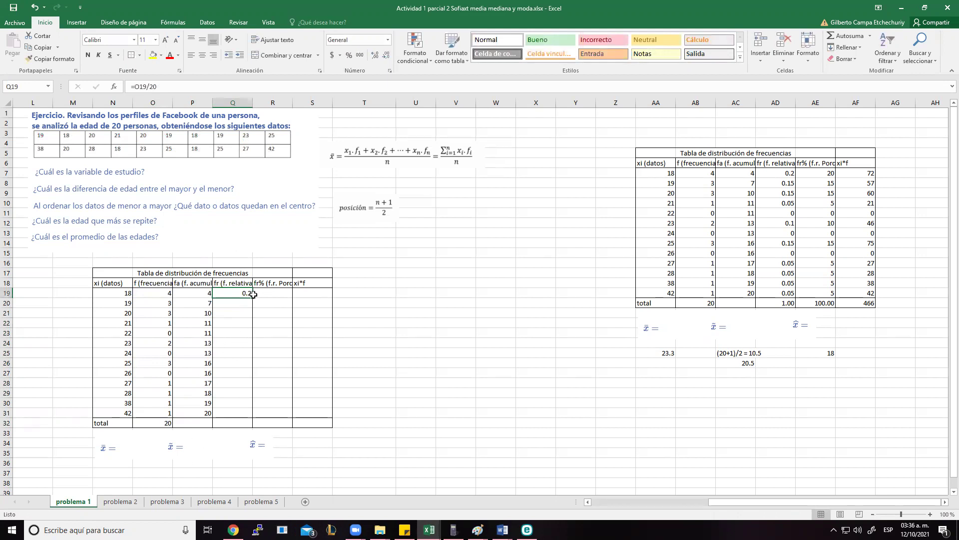
left_click_drag(252, 299, 248, 419)
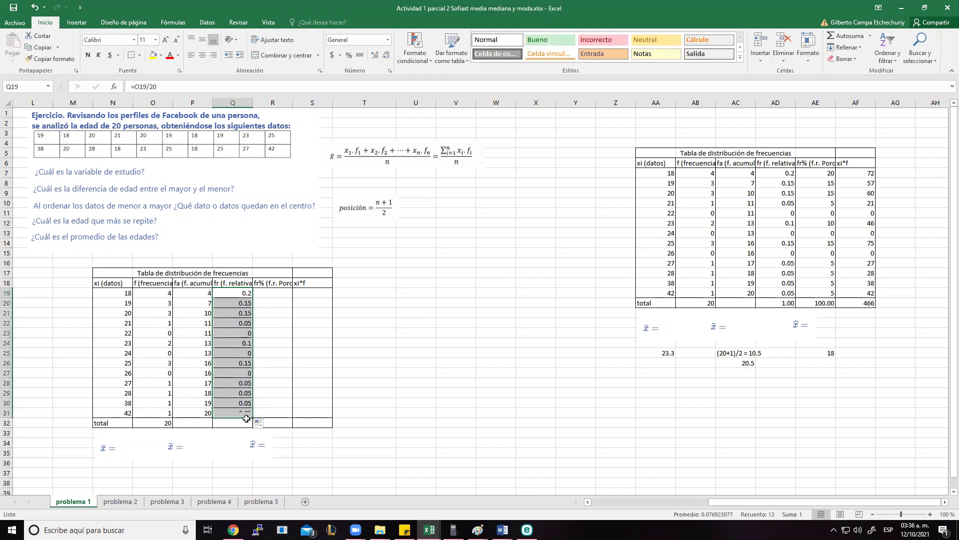
Total the relative frequency column in Q32 with =SUMA(Q19:Q31).
left_click(236, 423)
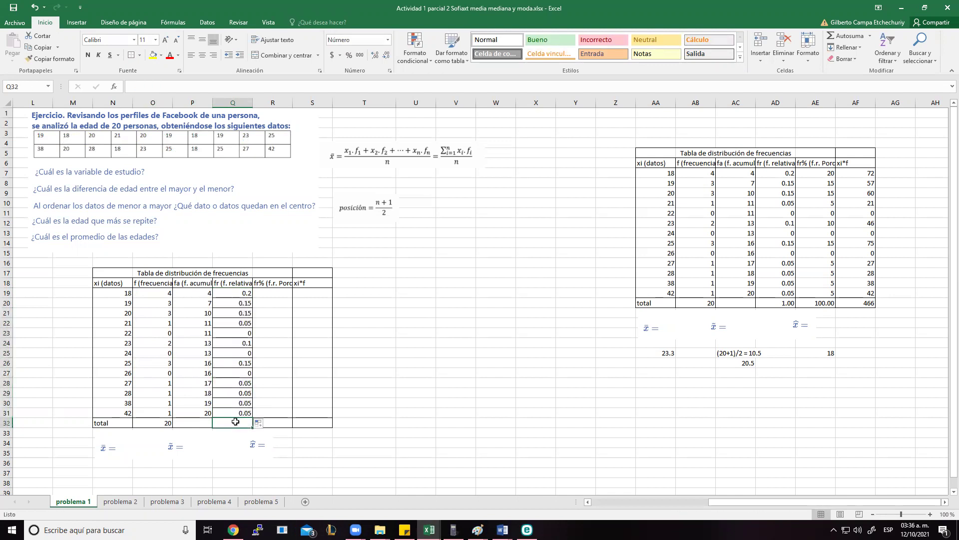
type("=")
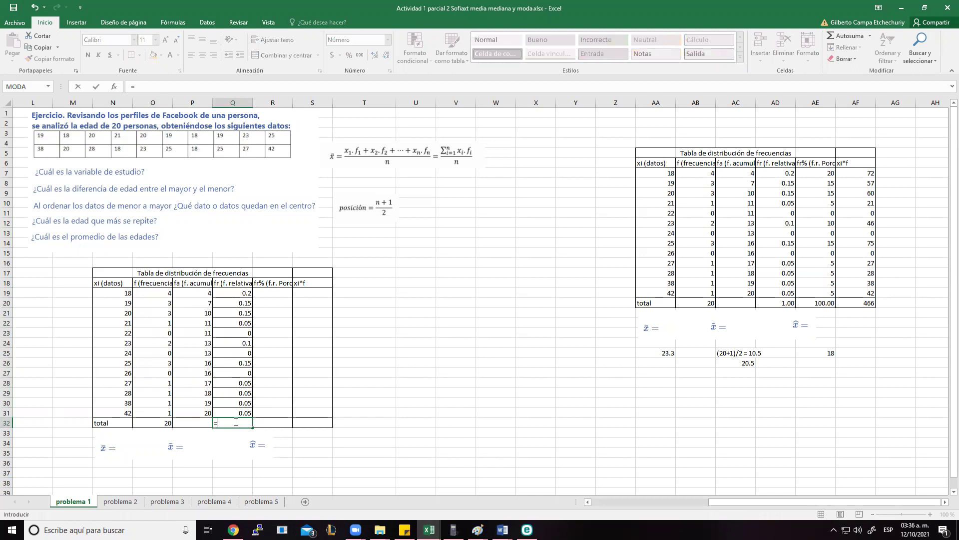
type("su")
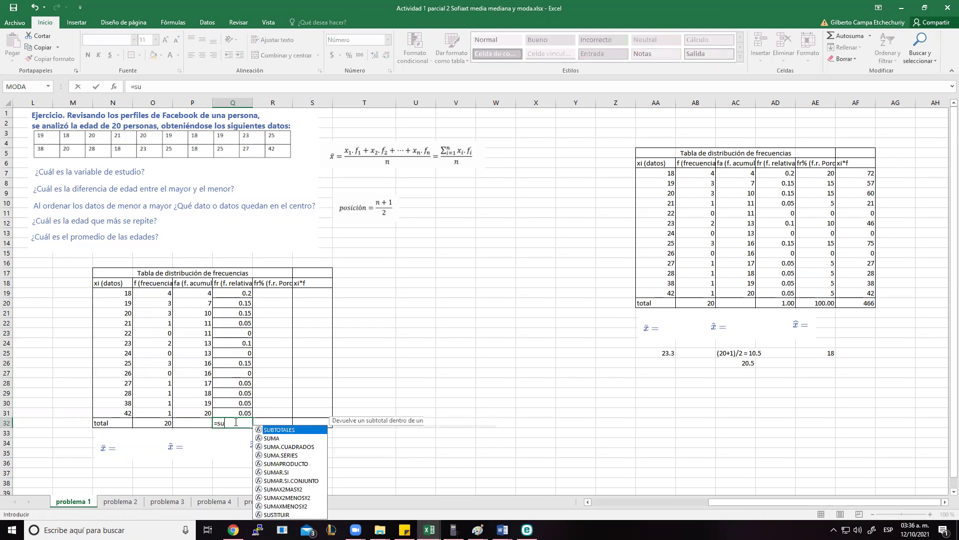
type("ma(")
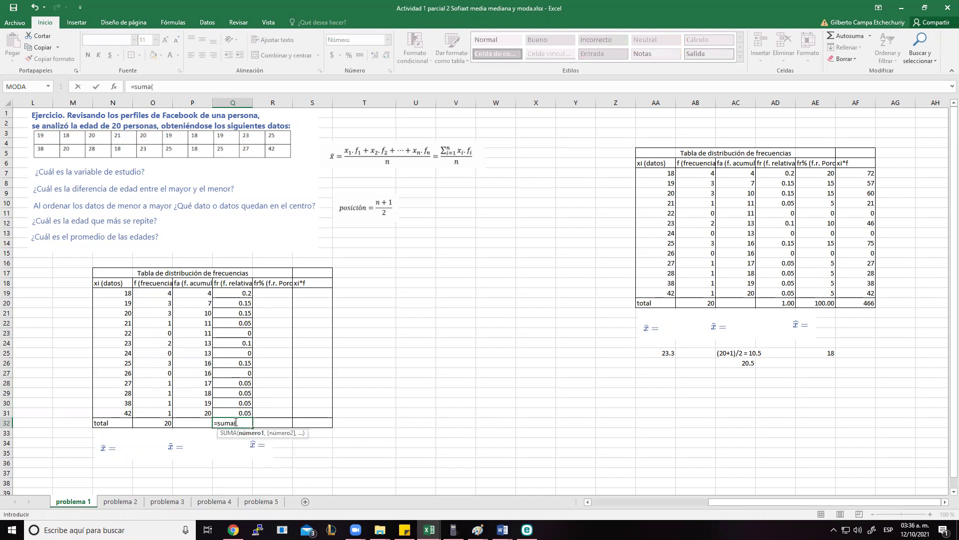
left_click_drag(239, 293, 242, 411)
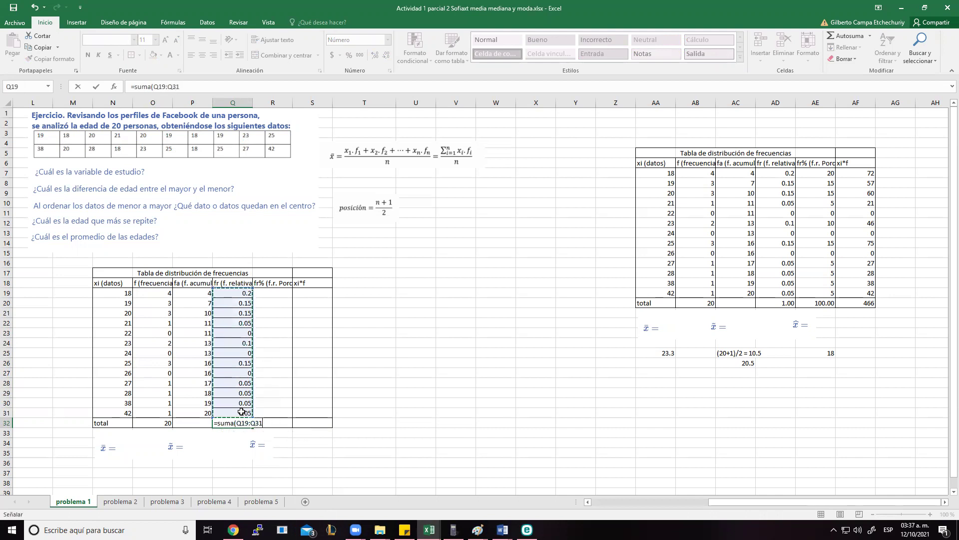
key("Return")
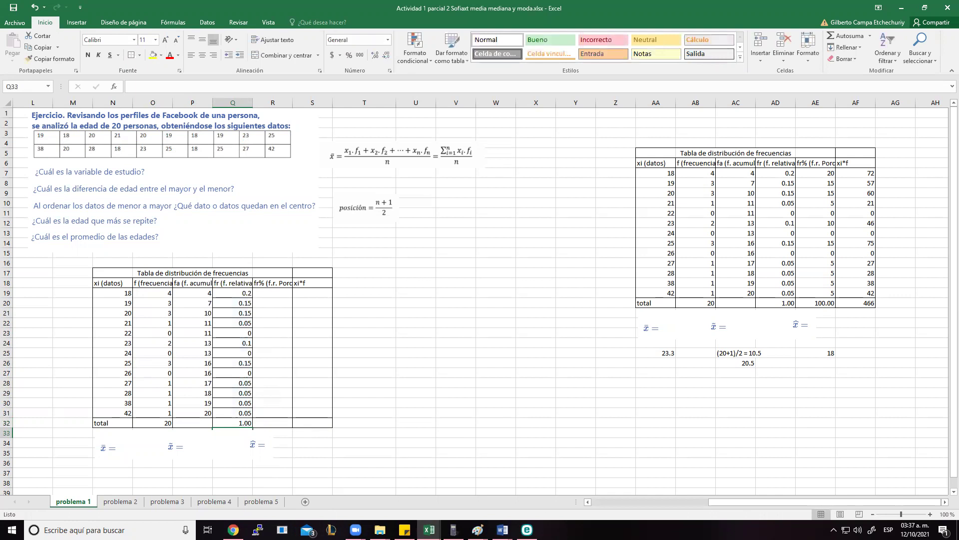
Enter the percentage formula =Q19*100 in R19 and copy it down to R31.
left_click(268, 295)
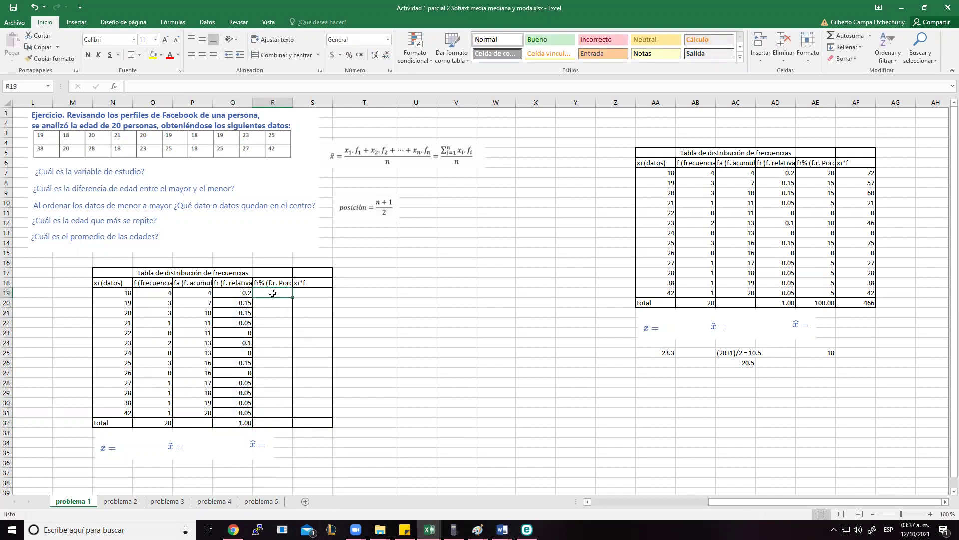
type("=")
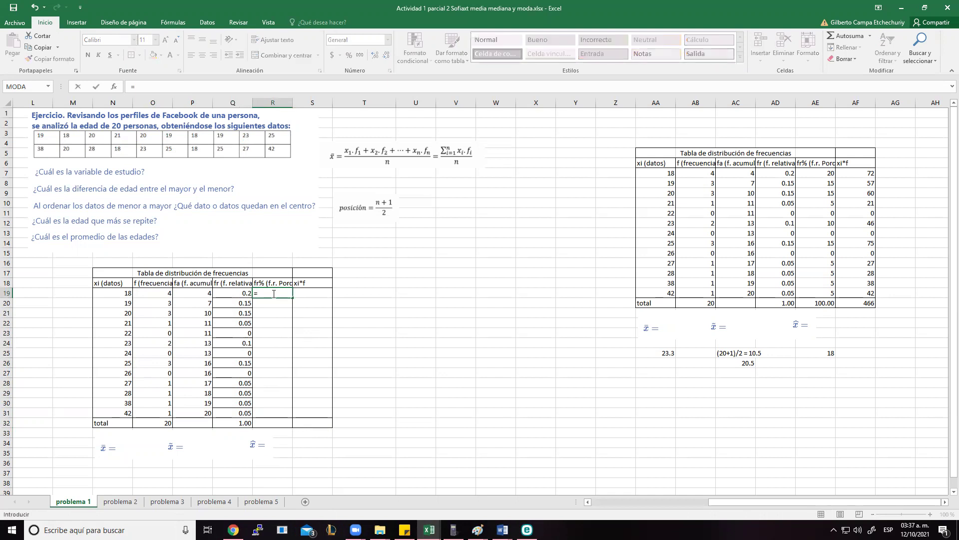
left_click(235, 294)
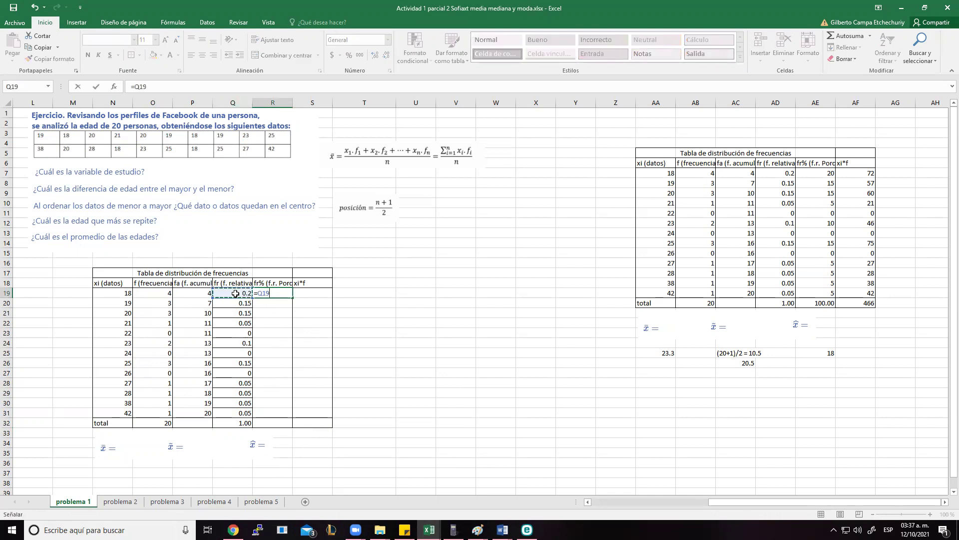
type("*100")
key("Return")
key("Up")
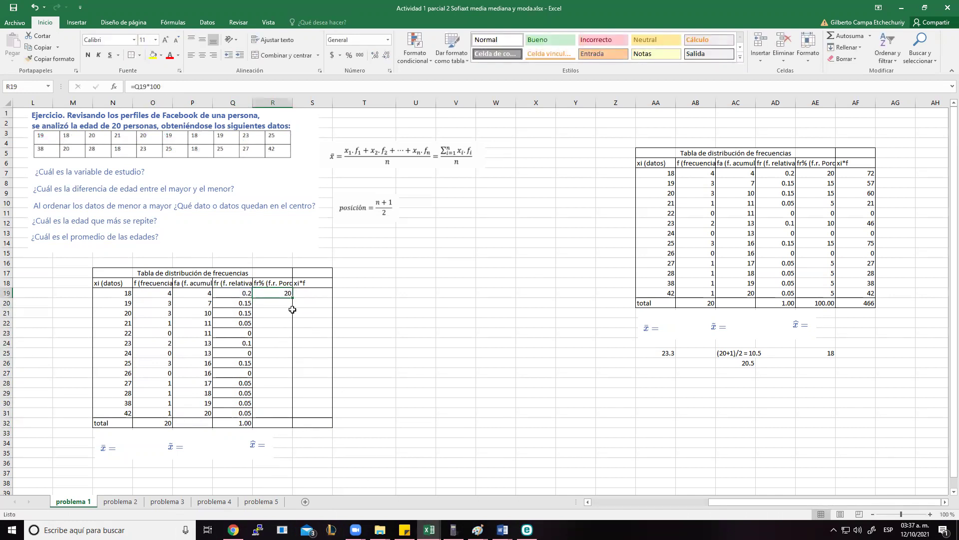
left_click_drag(293, 297, 288, 417)
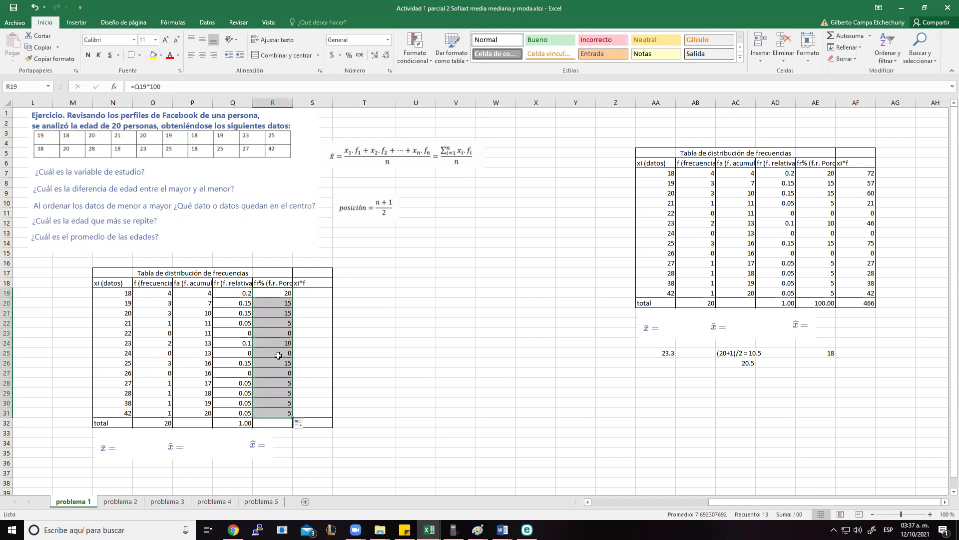
left_click(280, 290)
left_click(274, 311)
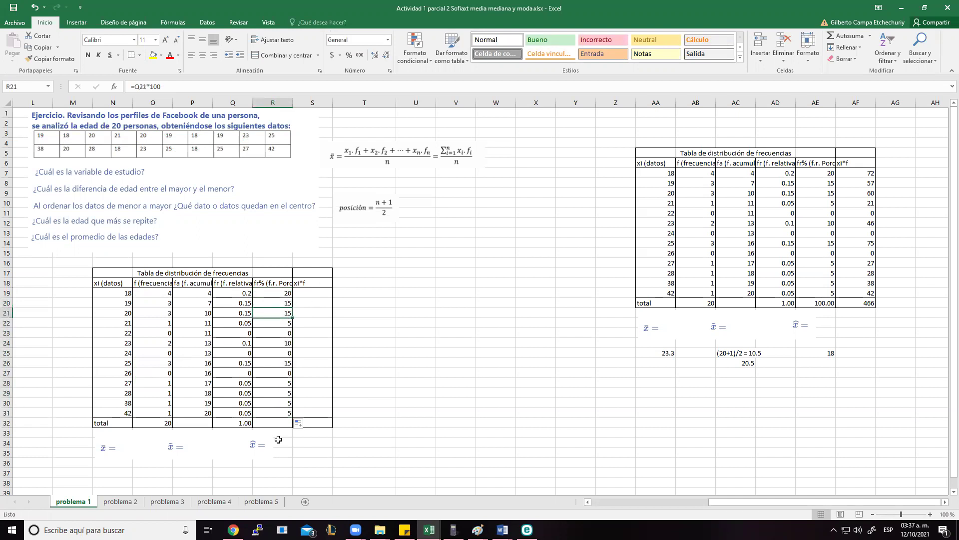
Total the percentage relative frequency column in R32 with =SUMA(R19:R31).
left_click(275, 421)
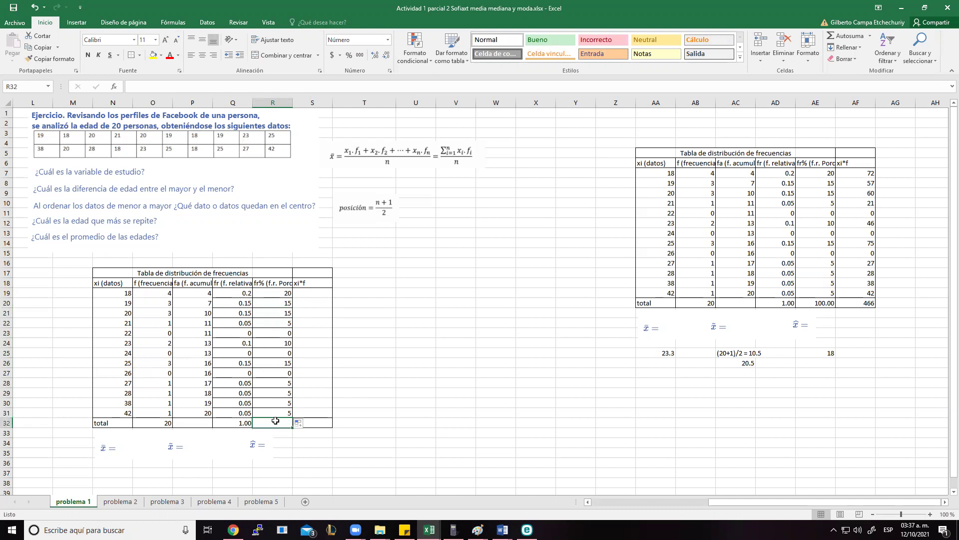
type("=suma(")
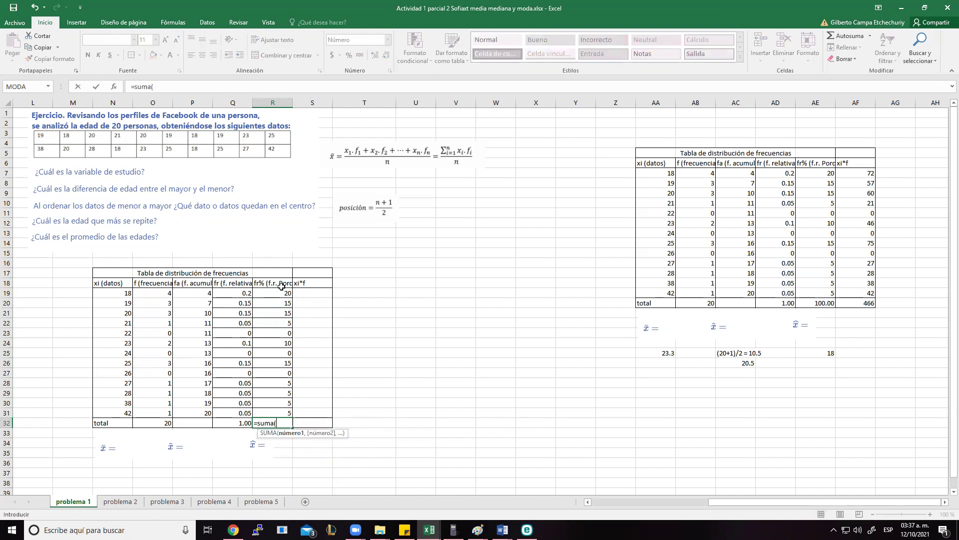
left_click_drag(281, 293, 279, 413)
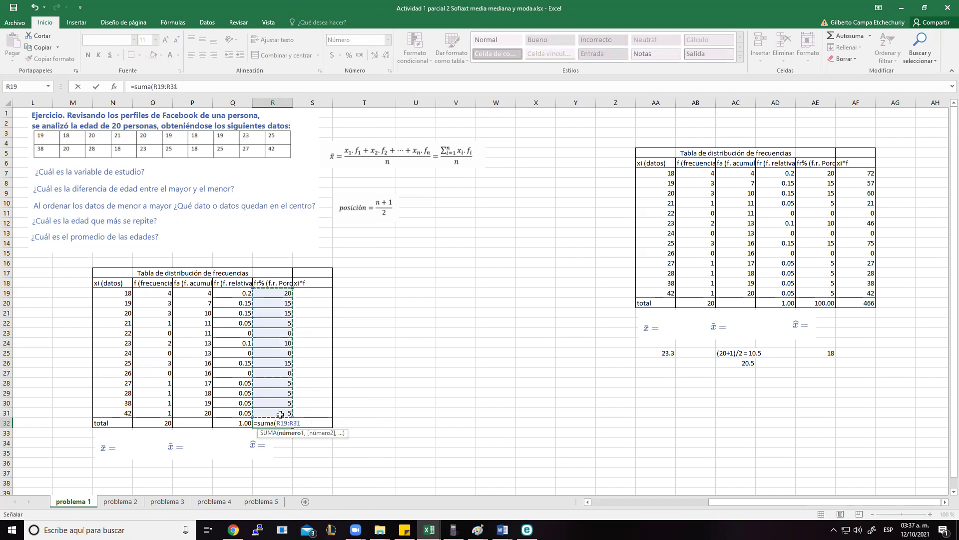
key("Return")
key("Up")
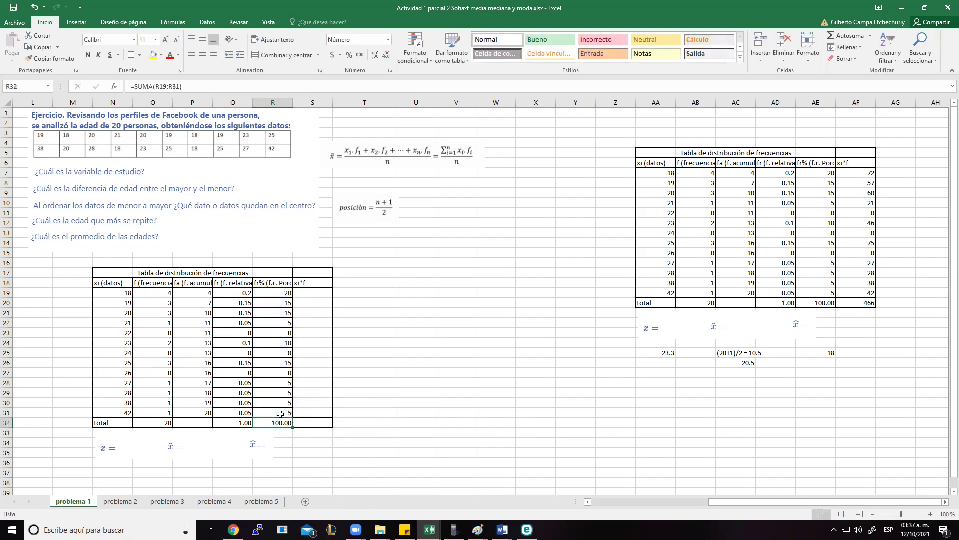
Compare the xi and frequency values in rows 19 and 20 with the products in the mean formula.
left_click(321, 296)
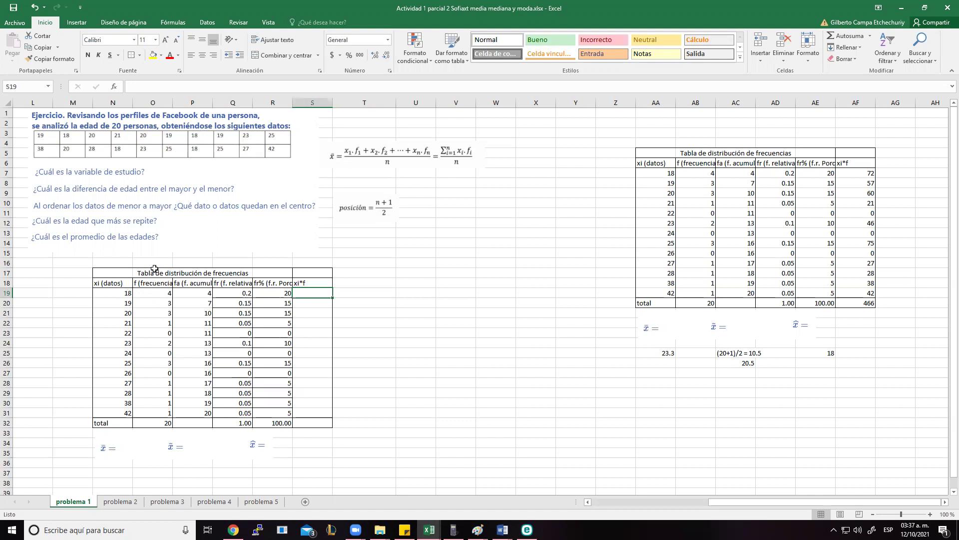
left_click(162, 292)
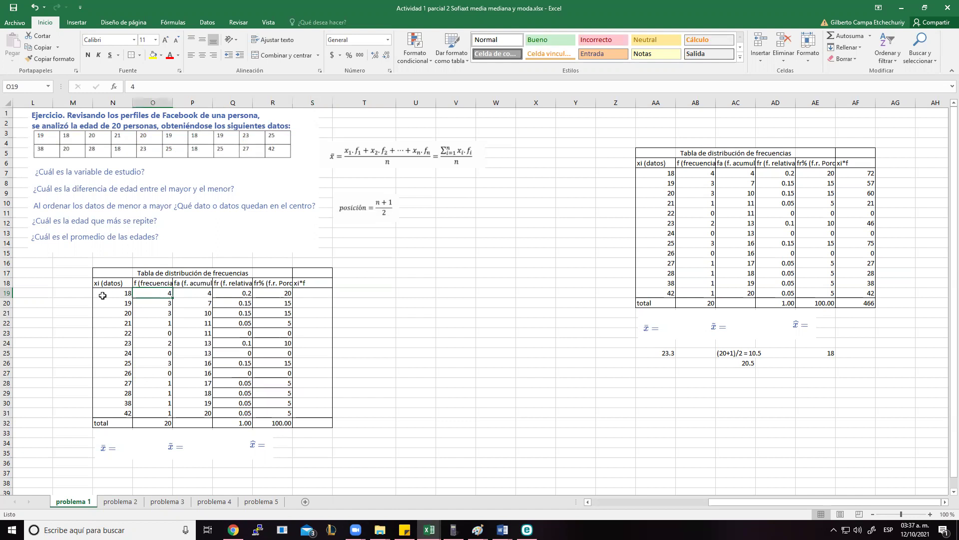
left_click(119, 294)
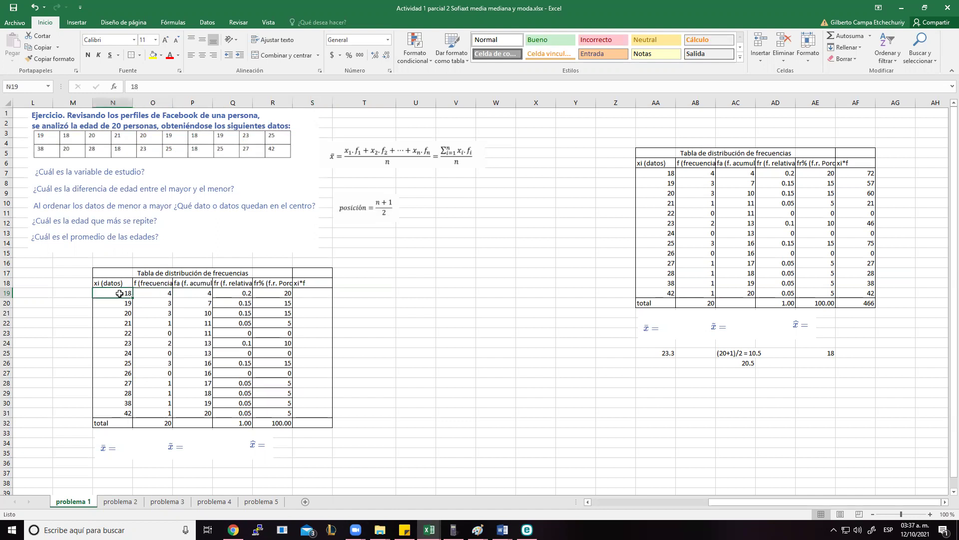
left_click(168, 295)
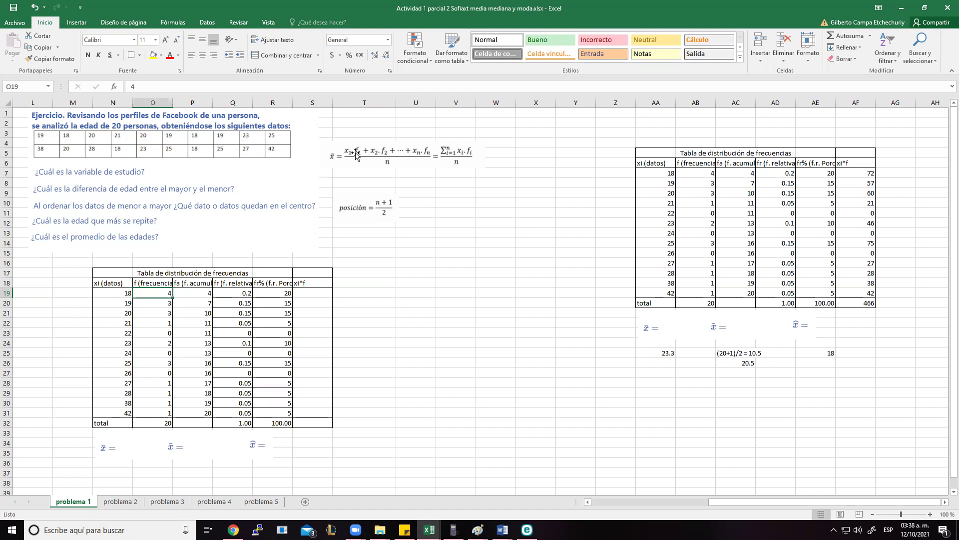
left_click(116, 304)
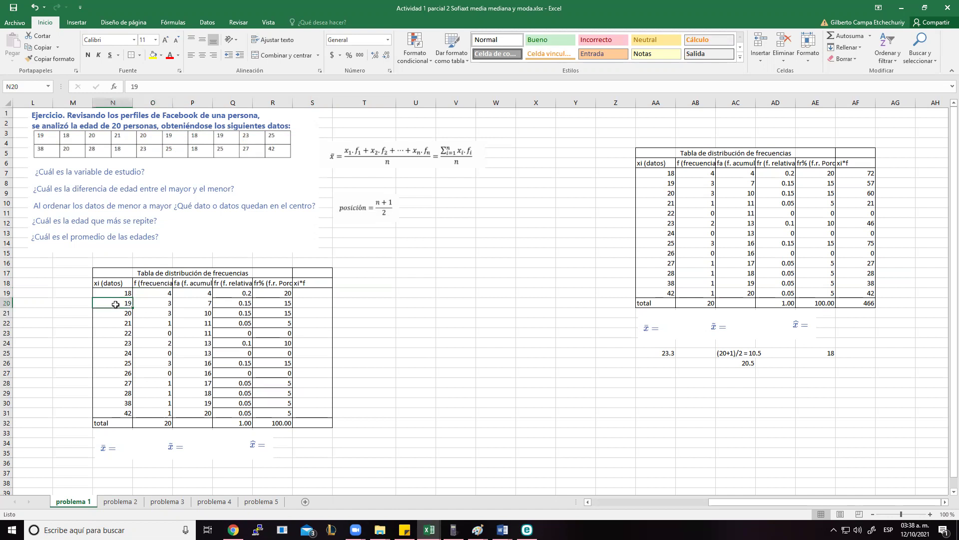
left_click(159, 303)
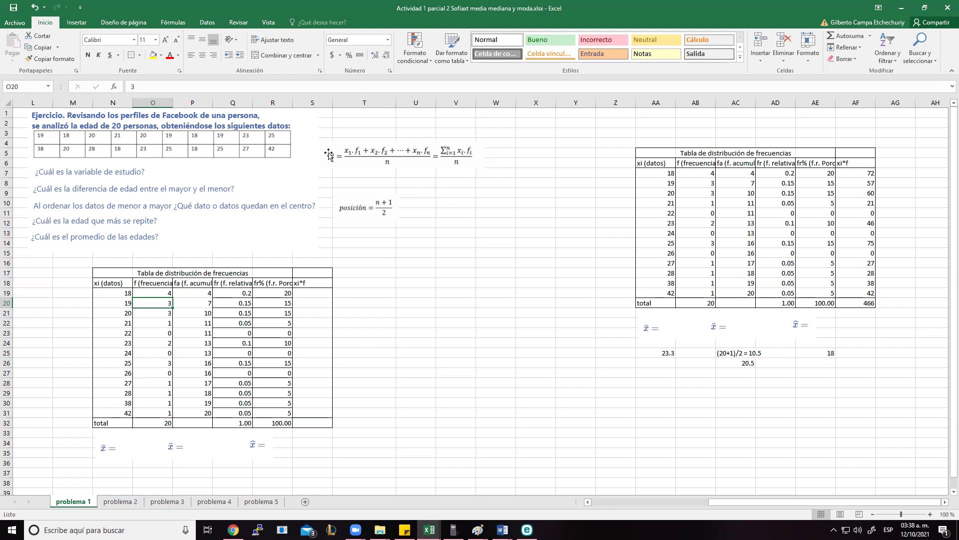
left_click(311, 422)
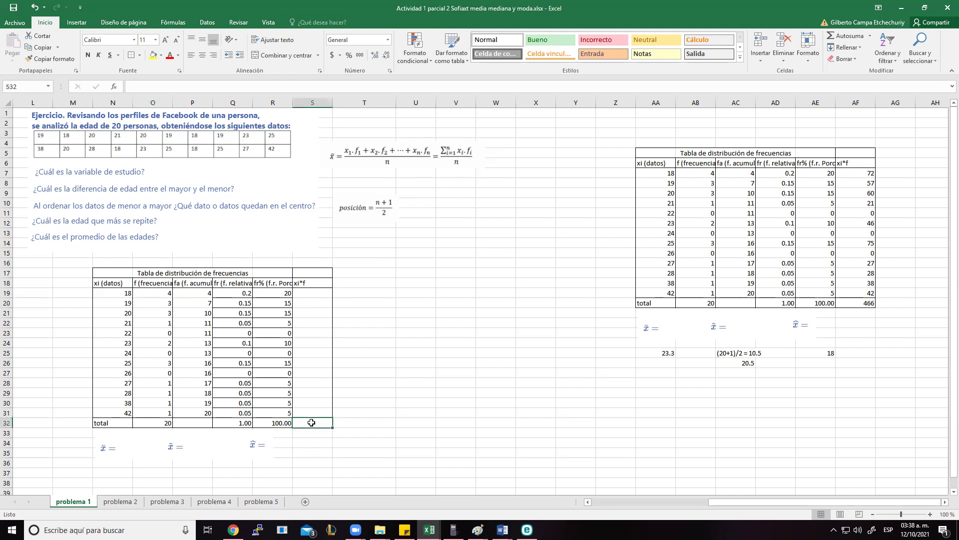
Enter the formula =N19*O19 in S19 to start the xi*f column.
left_click(311, 293)
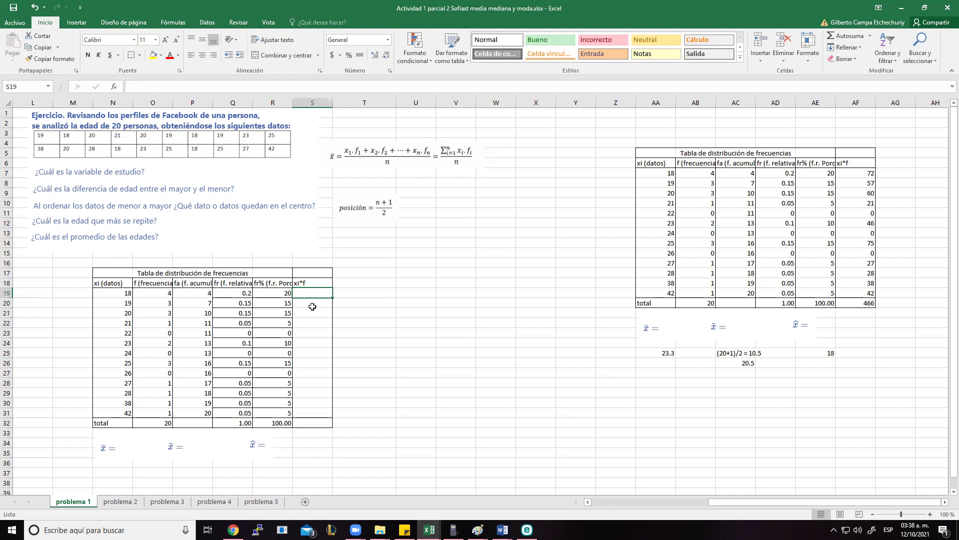
type("=")
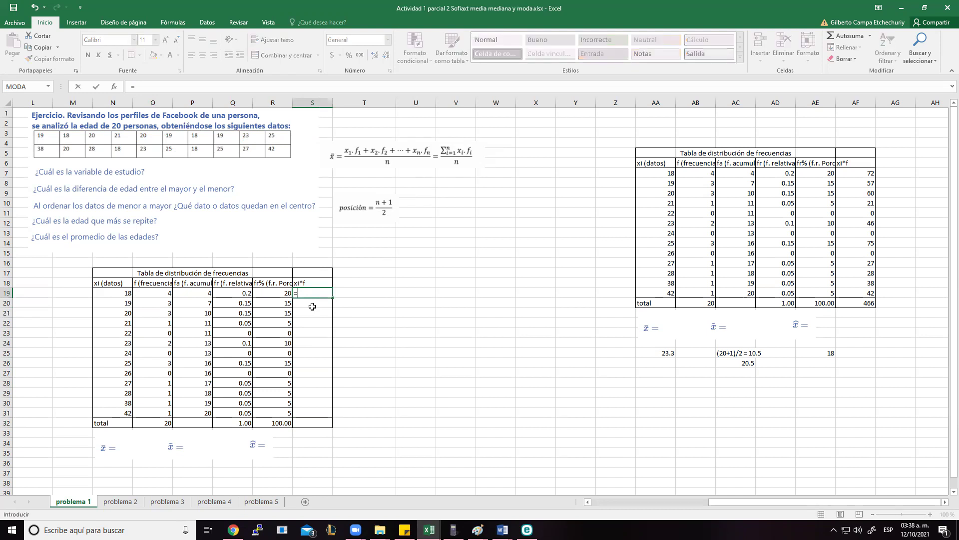
left_click(115, 292)
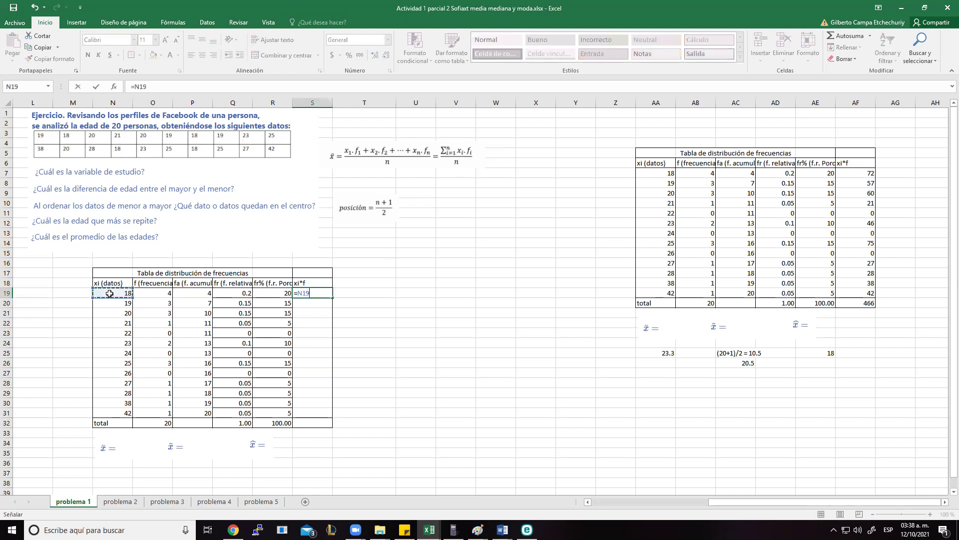
type("*")
left_click(146, 293)
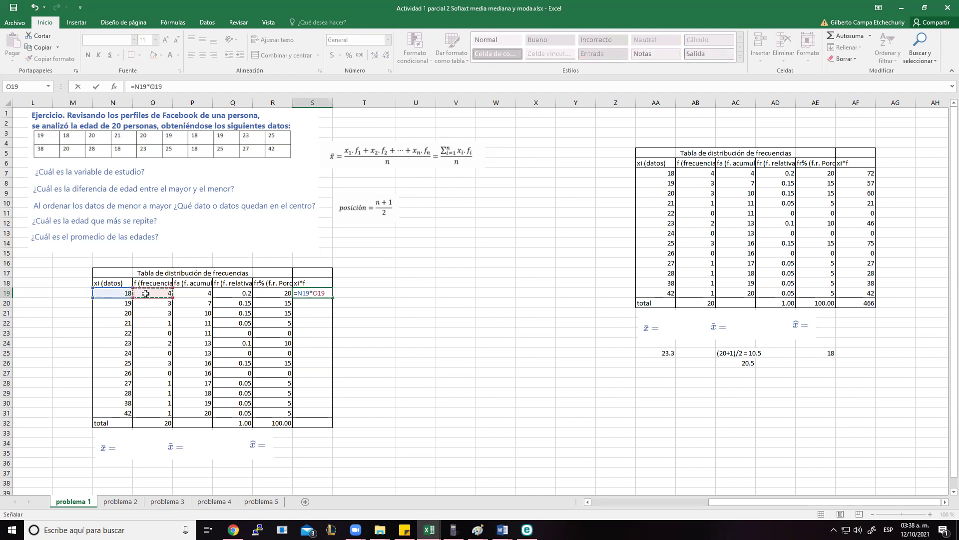
key("ctrl+Return")
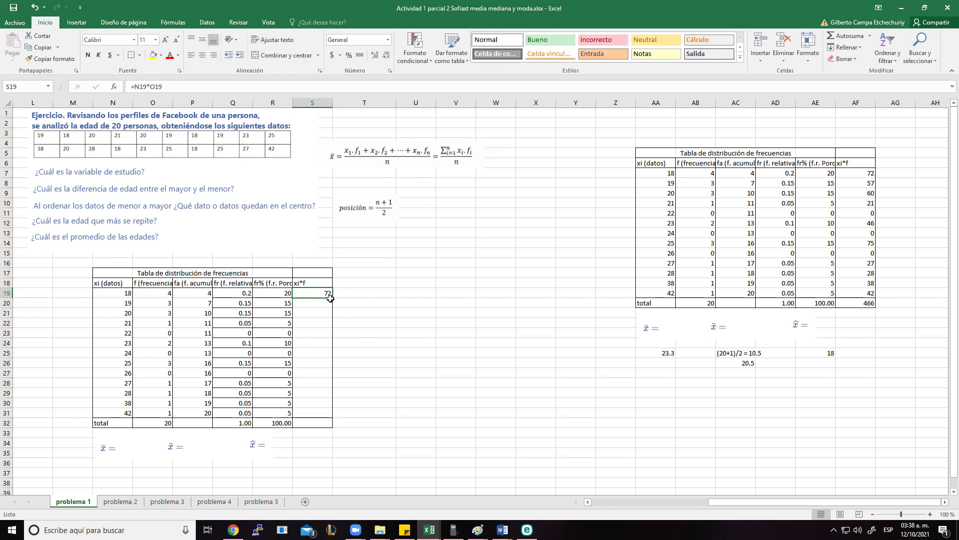
Copy the xi*f formula from S19 down to S31 and total the column in S32 with =SUMA(S19:S31).
left_click_drag(332, 299, 326, 421)
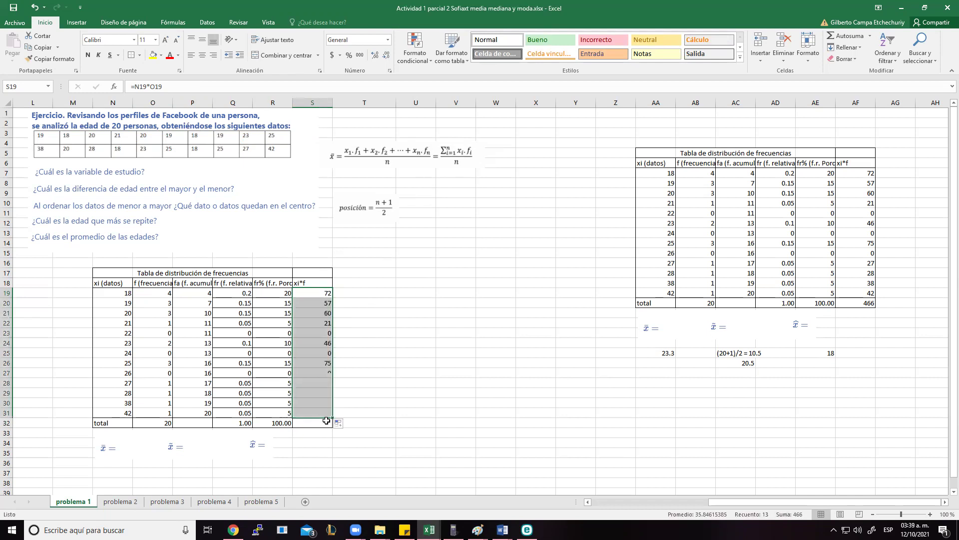
left_click(318, 424)
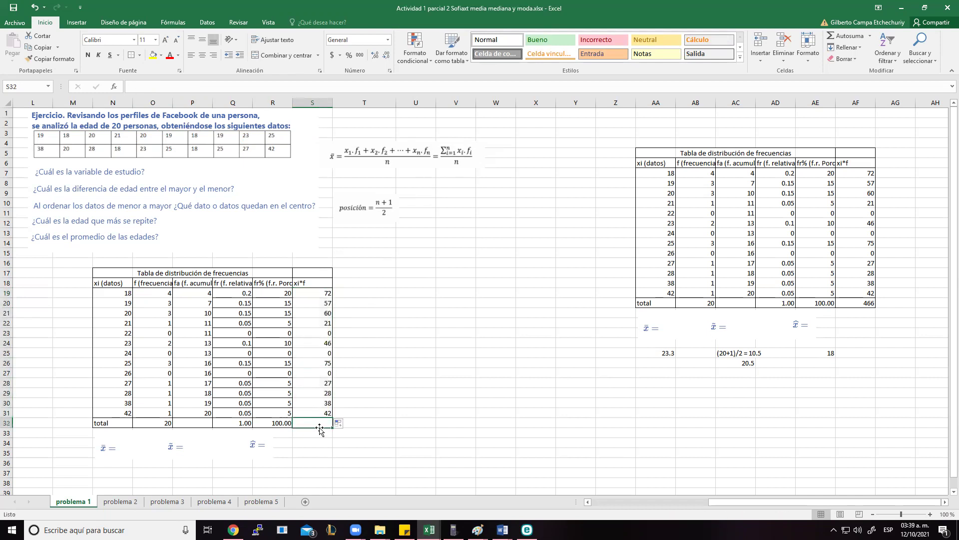
type("=su")
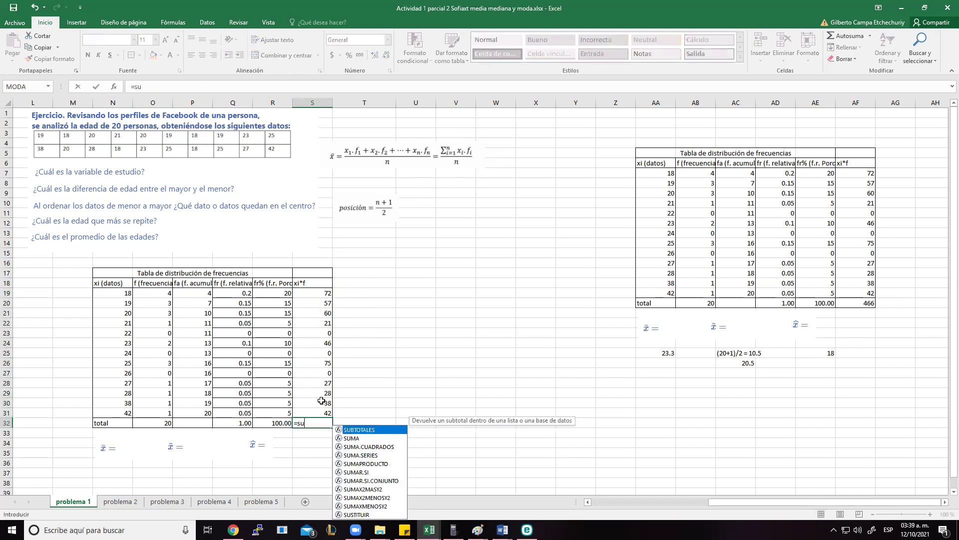
type("ma(")
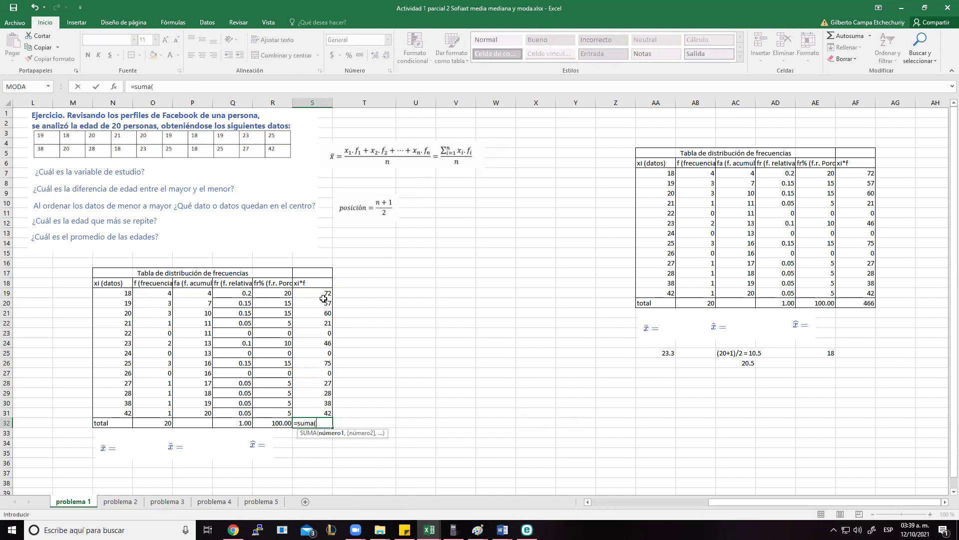
left_click_drag(325, 294, 324, 411)
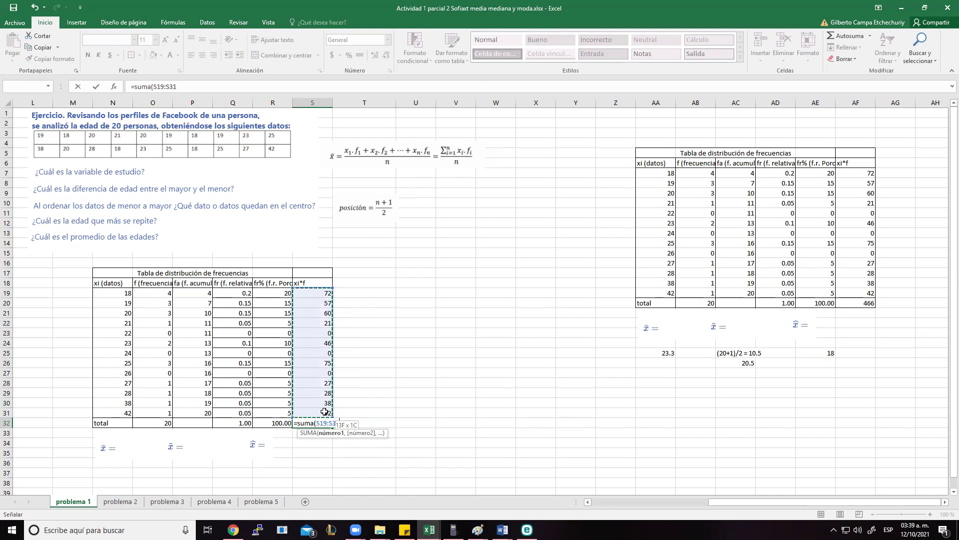
key("Return")
Calculate the mean in N37, below the x̄ label, with the formula =S32/O32.
left_click(307, 420)
key("Down")
key("Down")
key("Down")
key("Down")
key("Left")
key("Left")
key("Left")
key("Left")
key("Left")
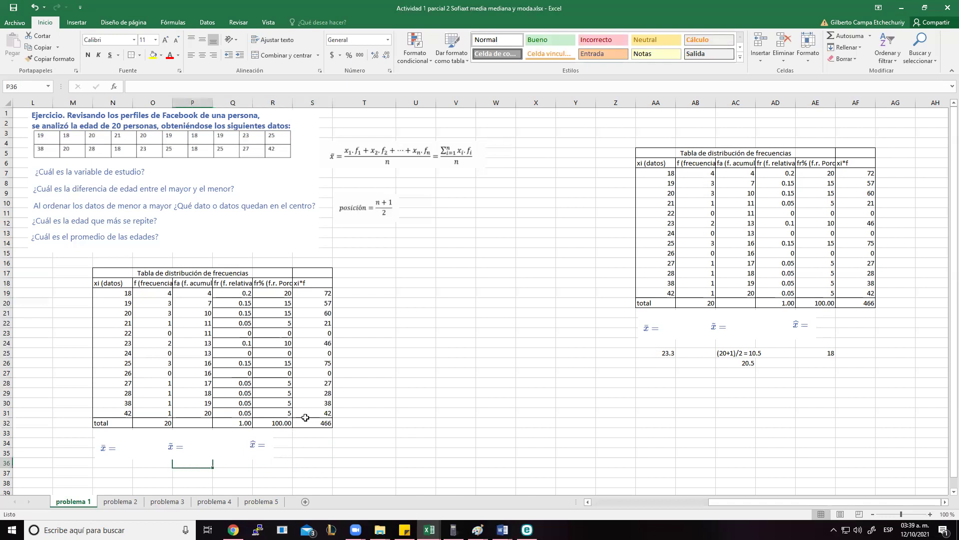
key("Down")
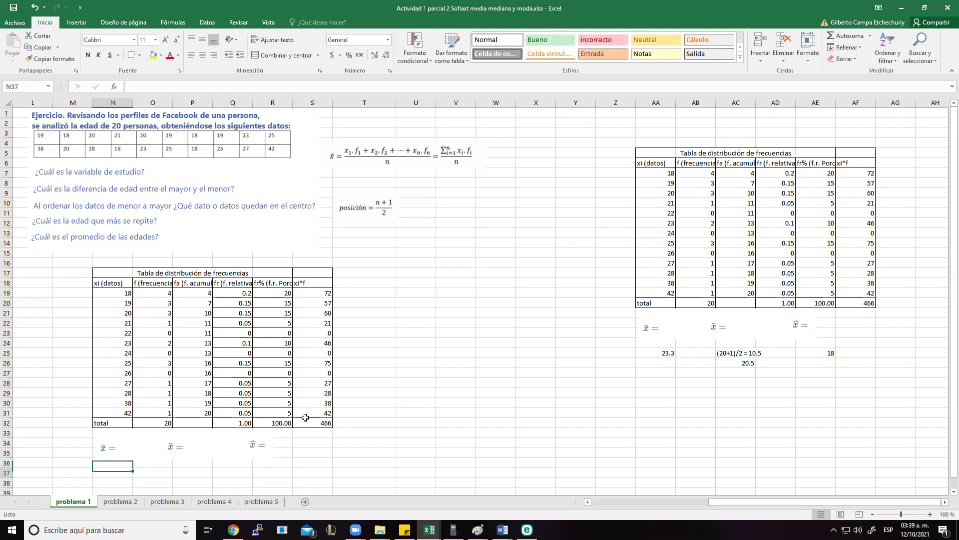
type("=")
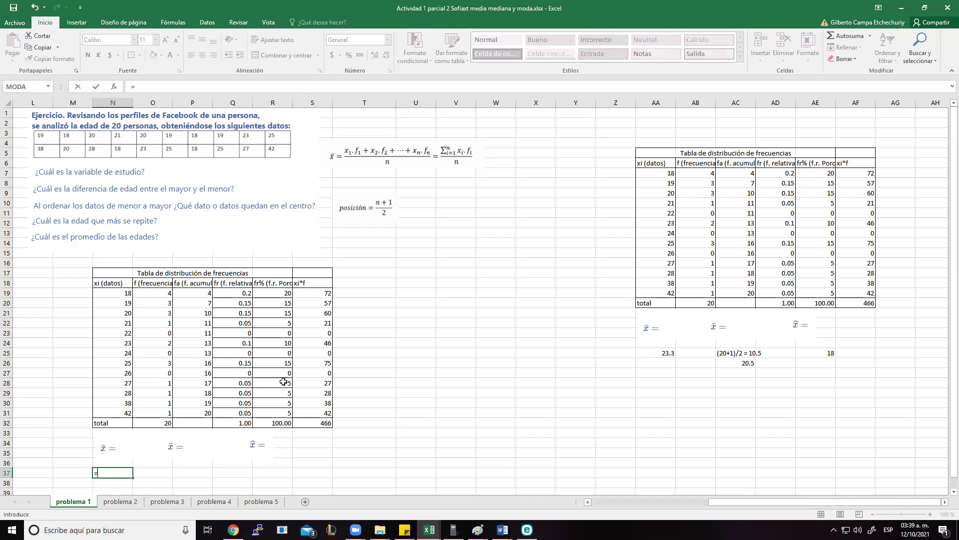
left_click(323, 422)
type("/")
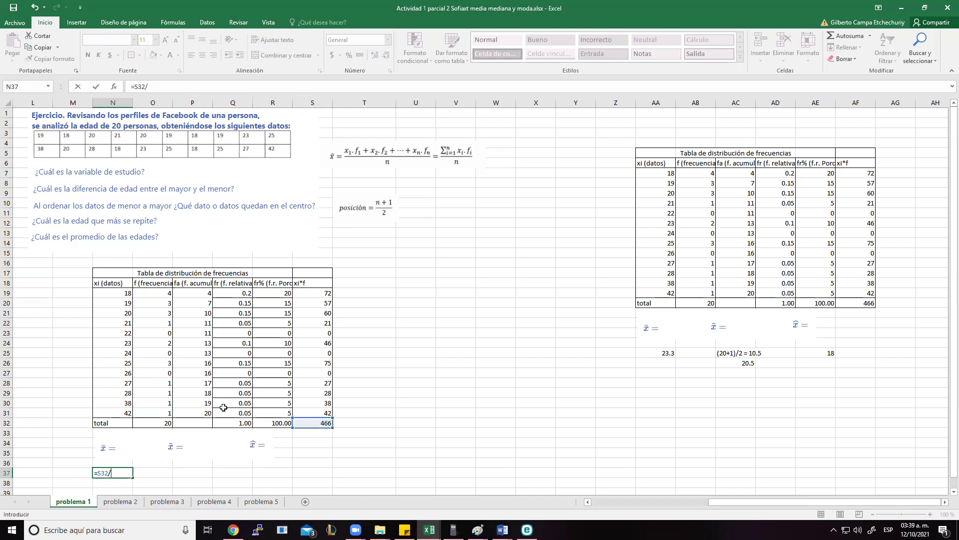
left_click(158, 423)
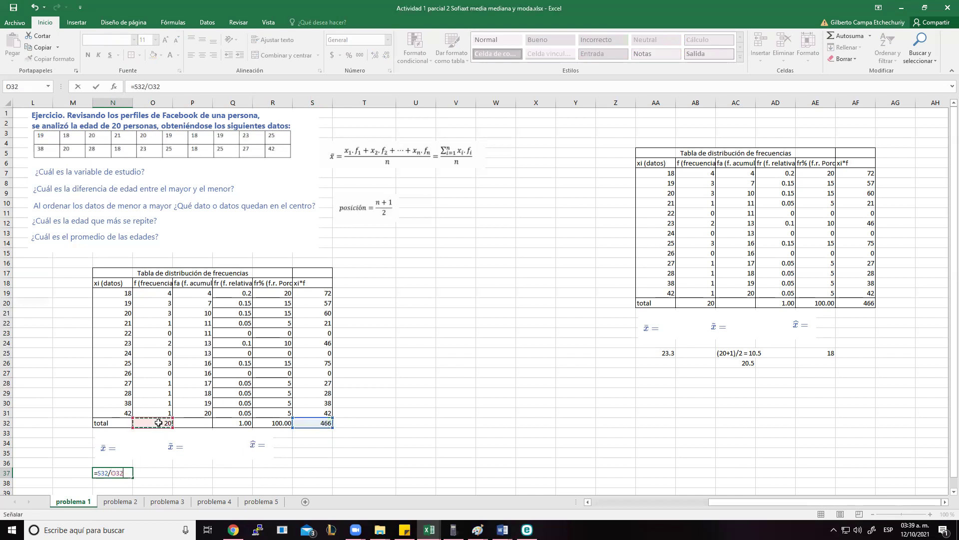
key("Return")
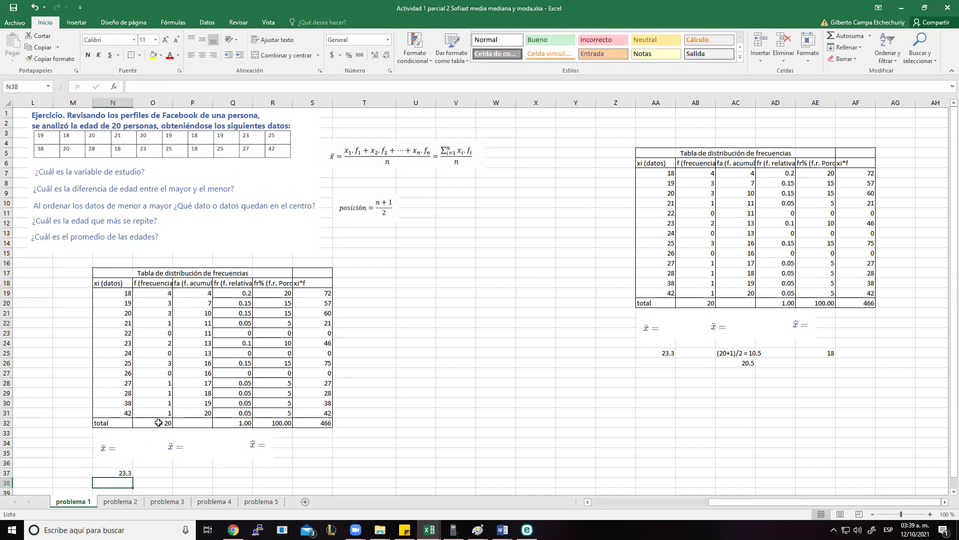
key("Up")
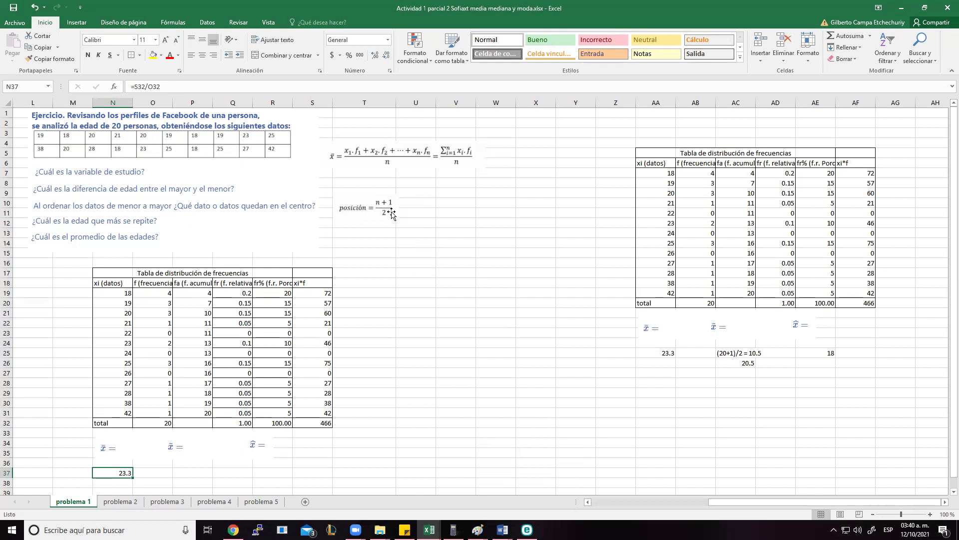
Write the median position calculation (20+1)/2=10.5 as text in P37.
left_click(162, 471)
left_click(178, 471)
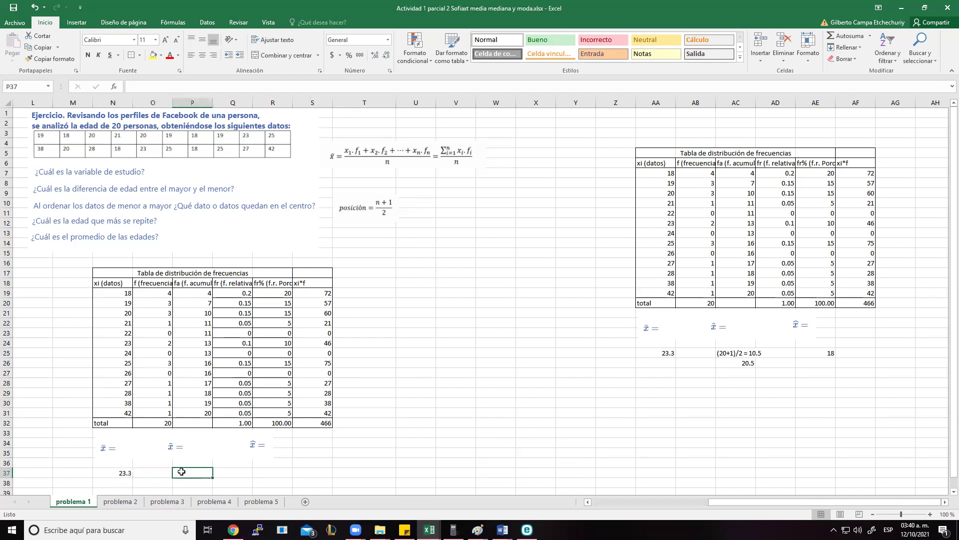
type("(20+1)/2=")
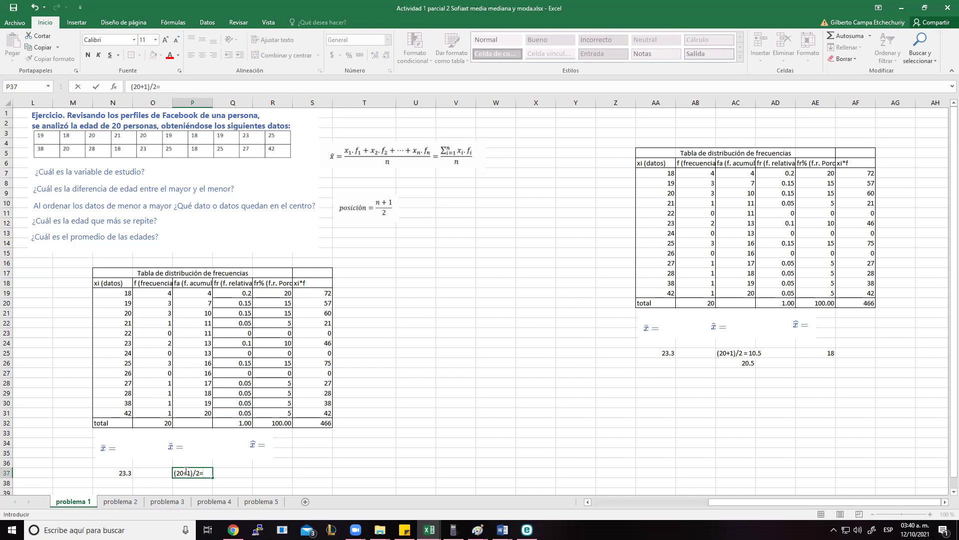
key("ctrl+Return")
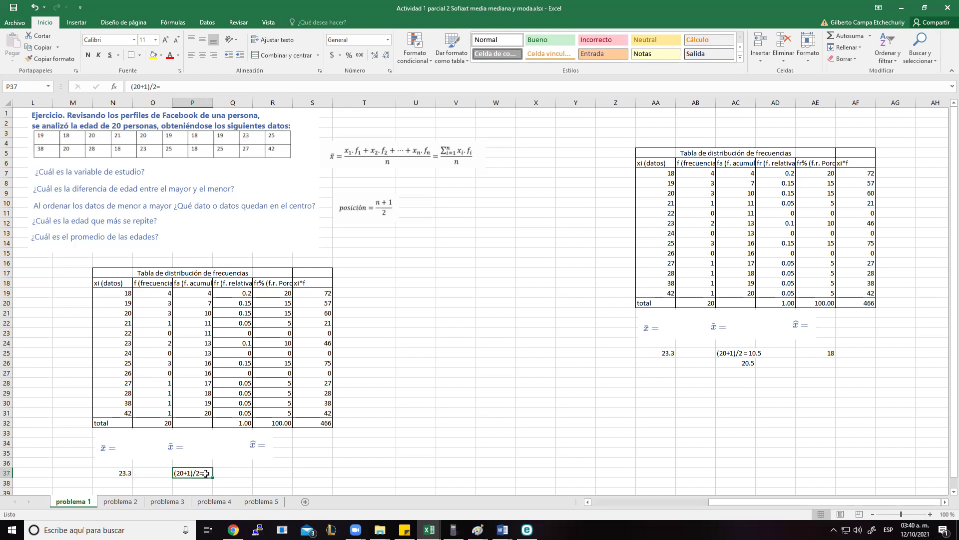
left_click(169, 88)
type("10.5")
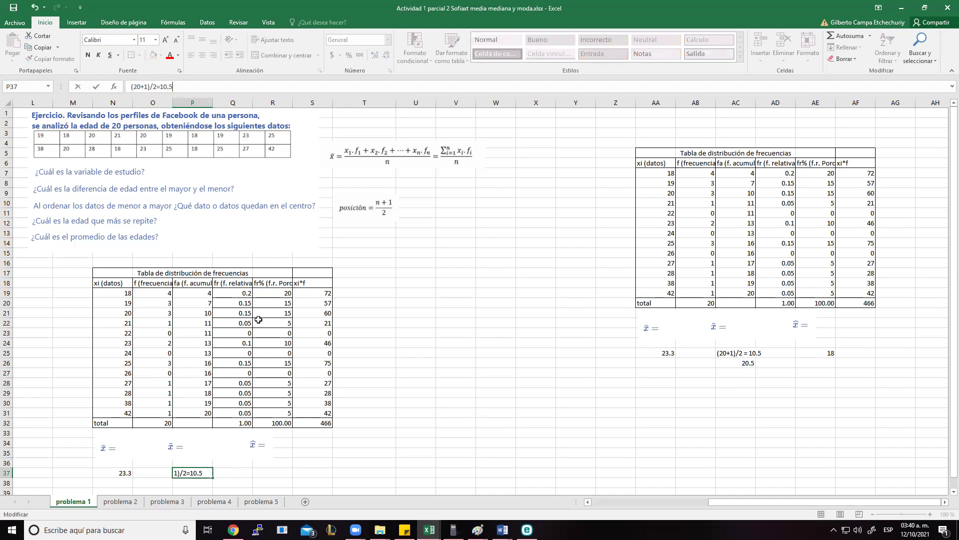
left_click(179, 473)
Locate cumulative frequencies 10 and 11 and fill their cells N21:P22 with yellow to mark the central data.
mouse_move(405, 529)
left_click(200, 313)
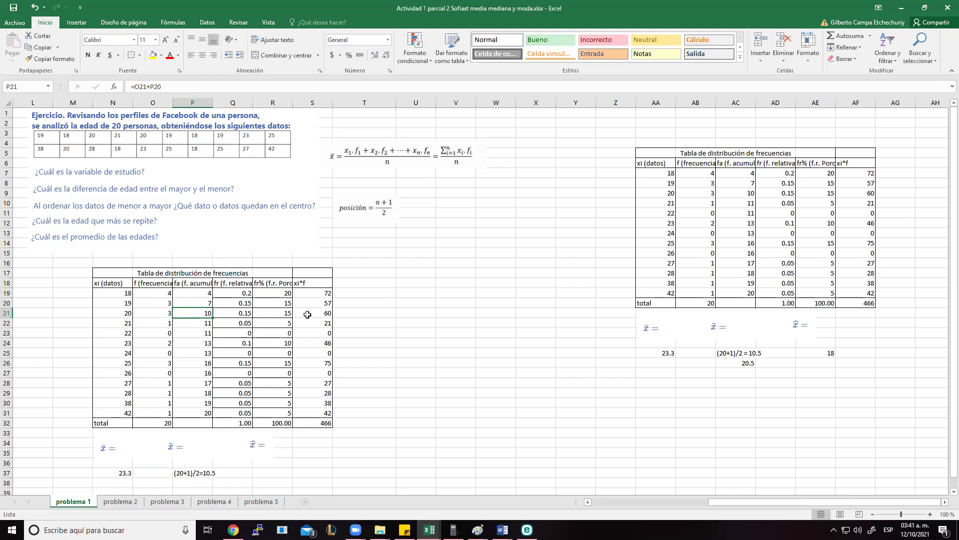
left_click(206, 326)
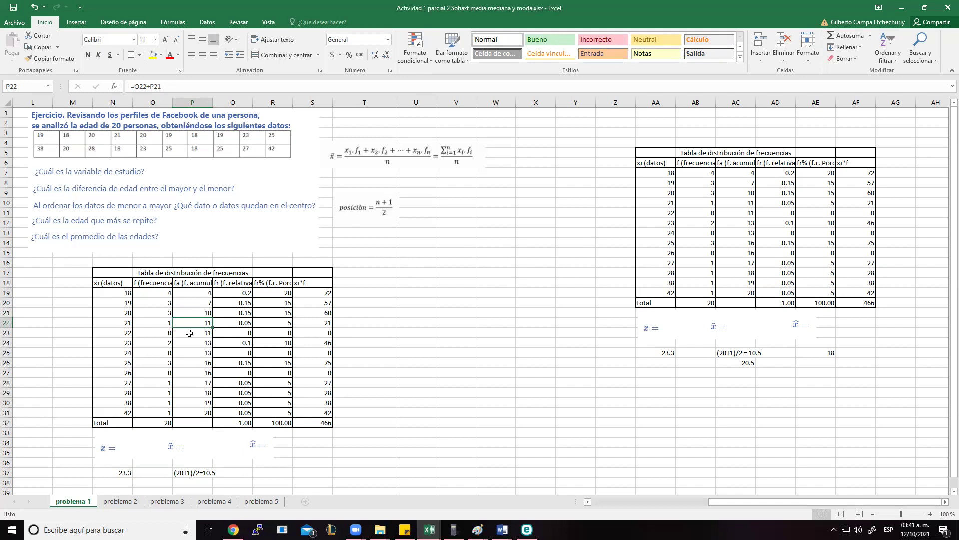
left_click_drag(111, 323, 188, 320)
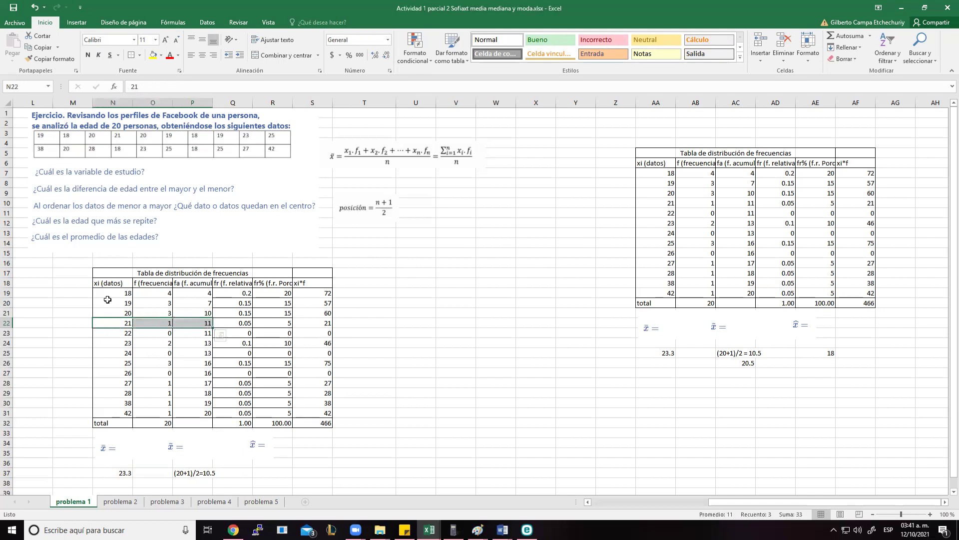
left_click(151, 56)
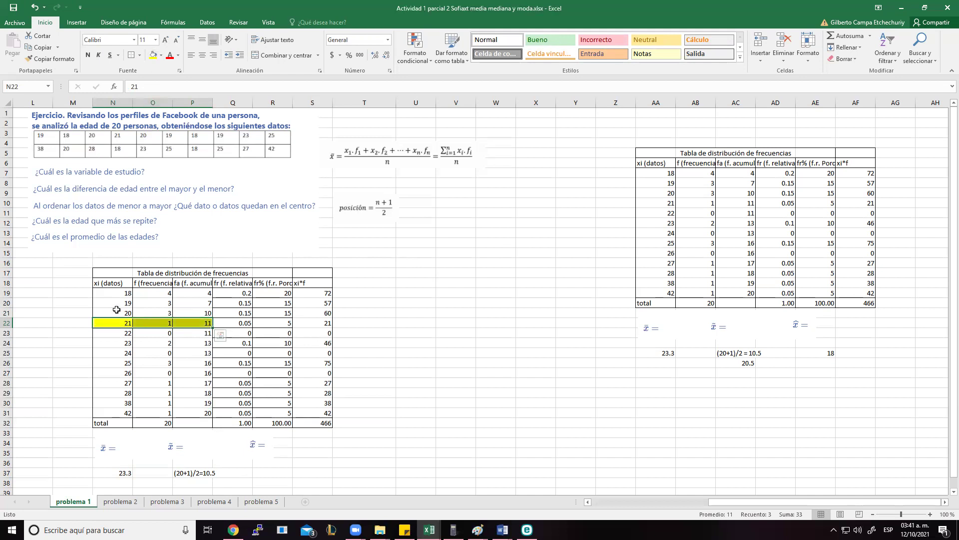
left_click_drag(100, 311, 189, 310)
left_click(154, 56)
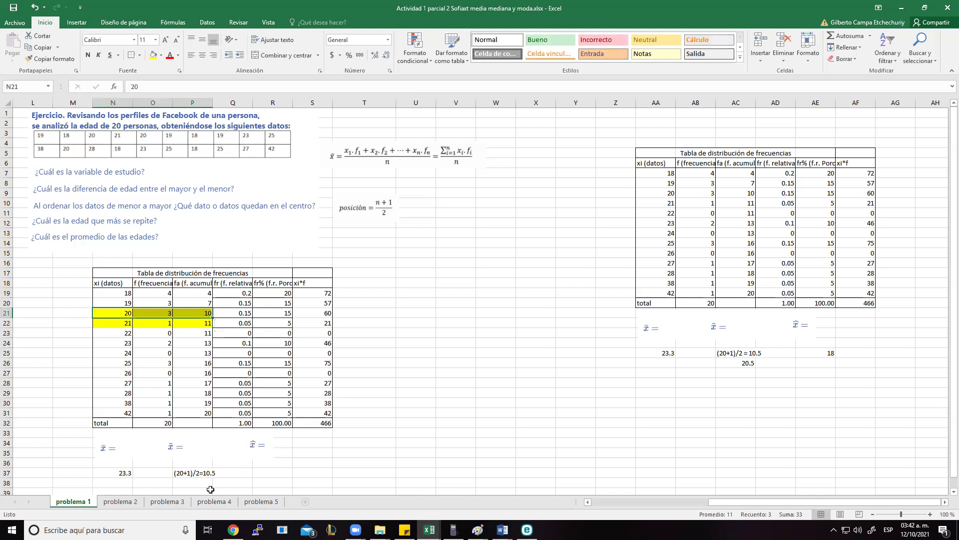
Enter =N22+N21 in P38 to add the two central ages.
left_click(196, 484)
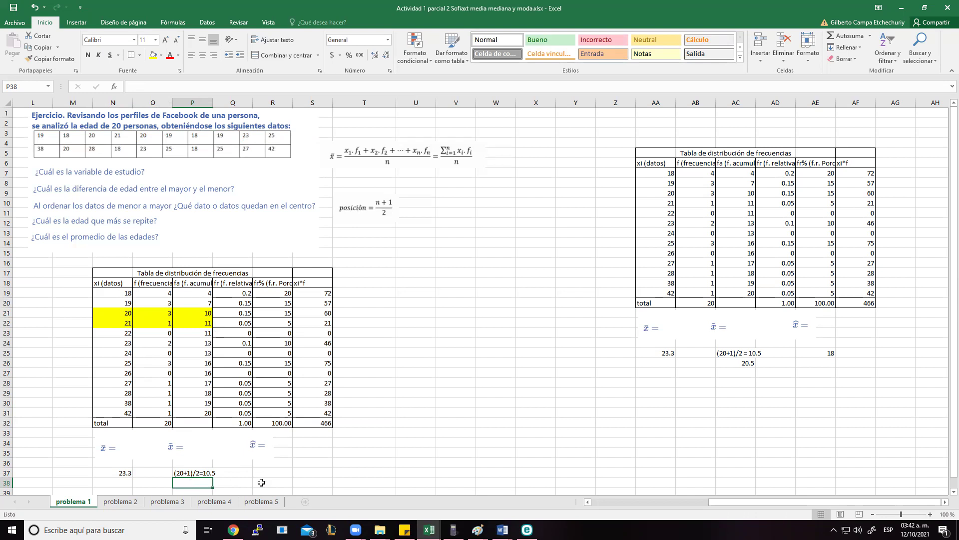
type("=")
left_click(121, 325)
type("+")
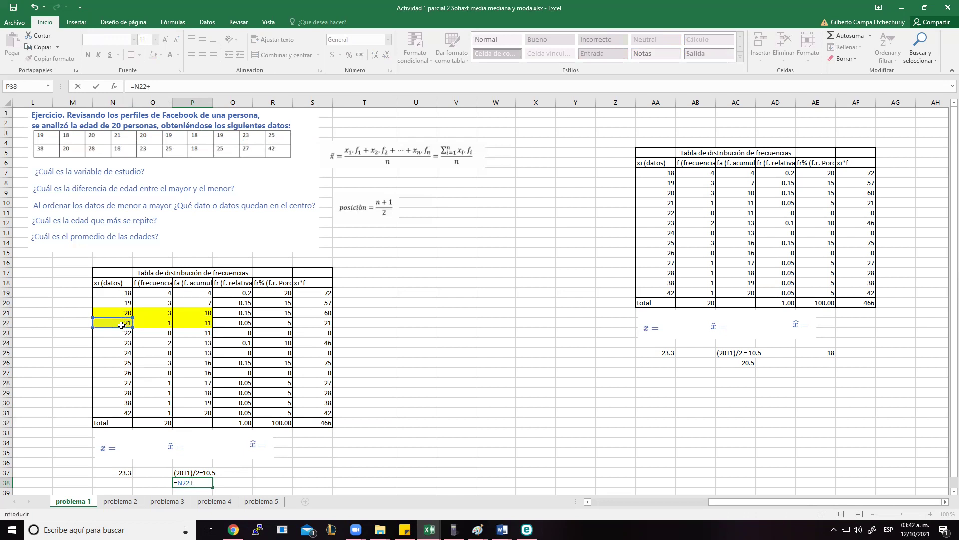
left_click(125, 312)
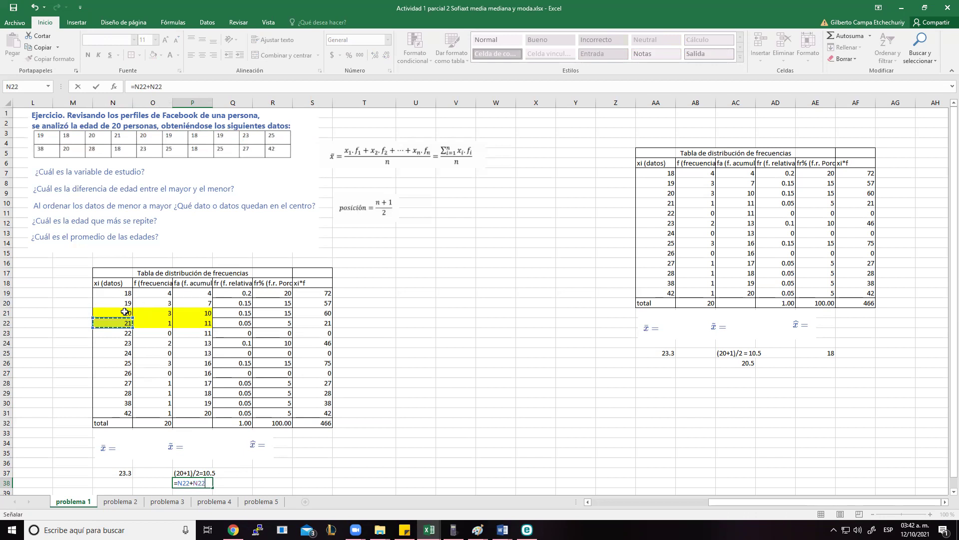
key("Return")
key("Up")
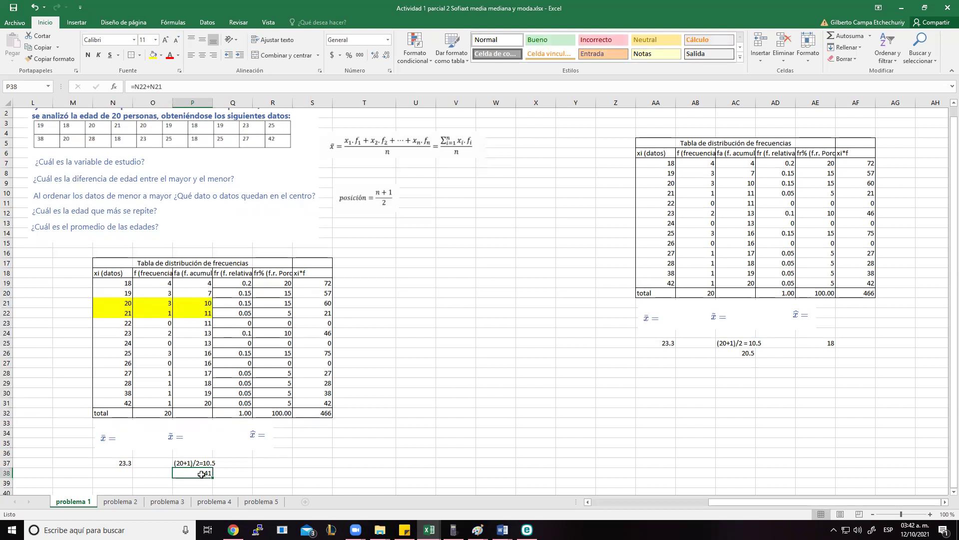
Replace the formula in P38 with =(N22+N21)/2 to average the two central ages for the median.
type("=")
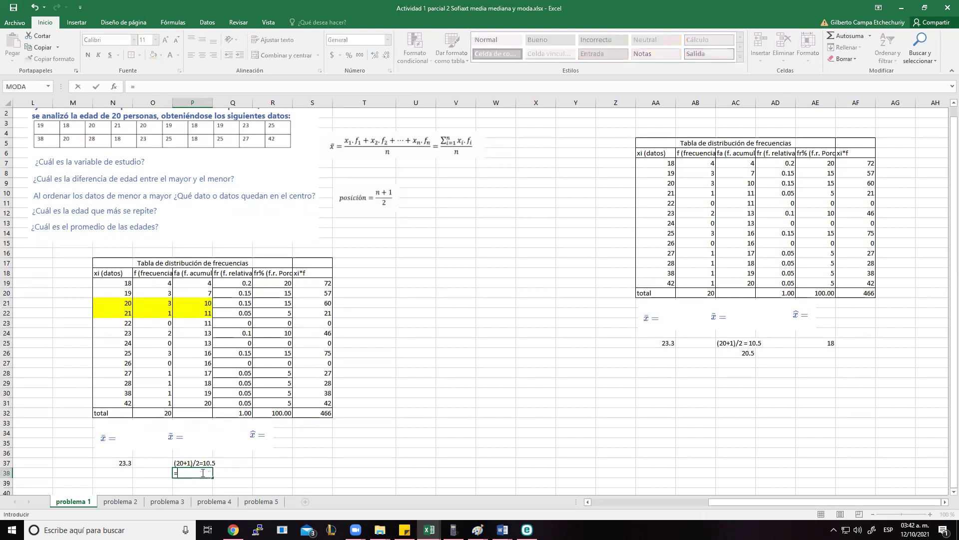
type("(")
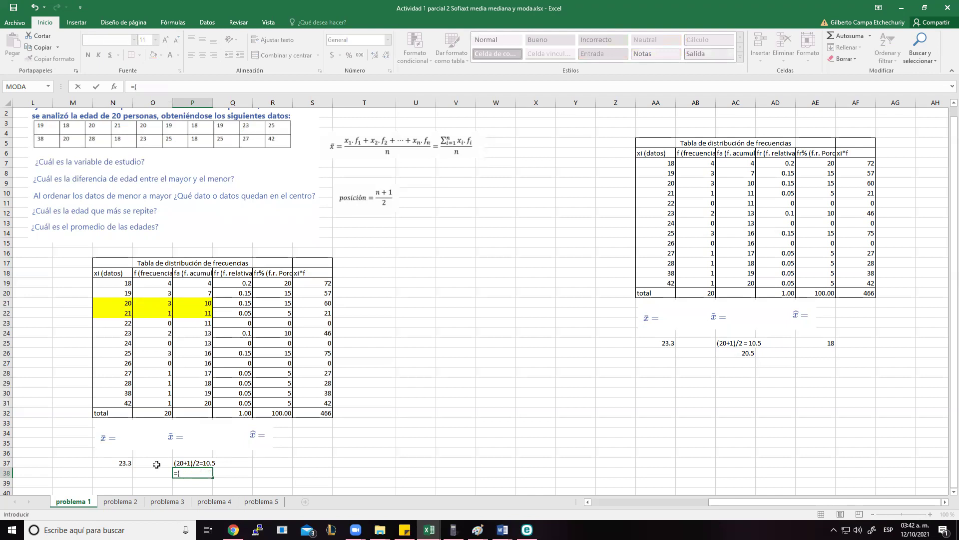
left_click(118, 313)
type("+")
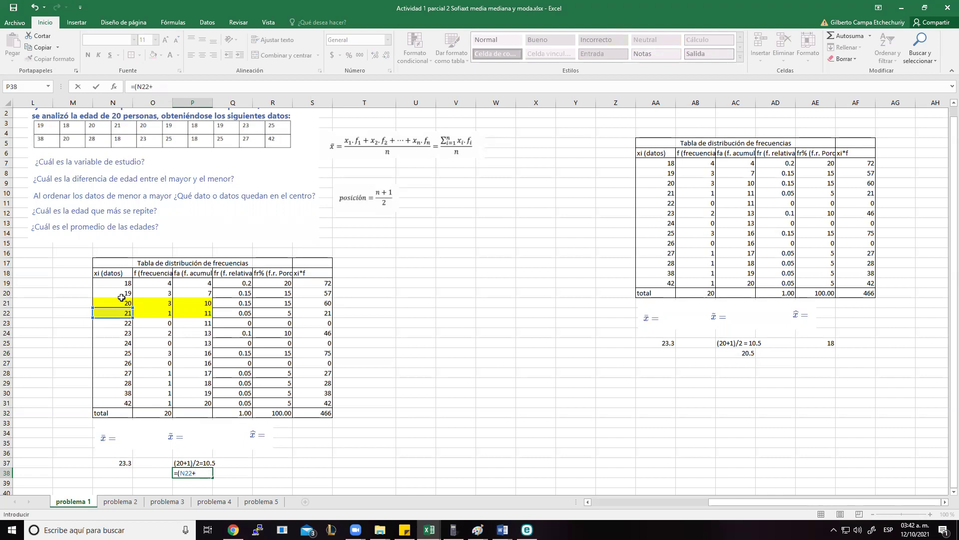
left_click(119, 303)
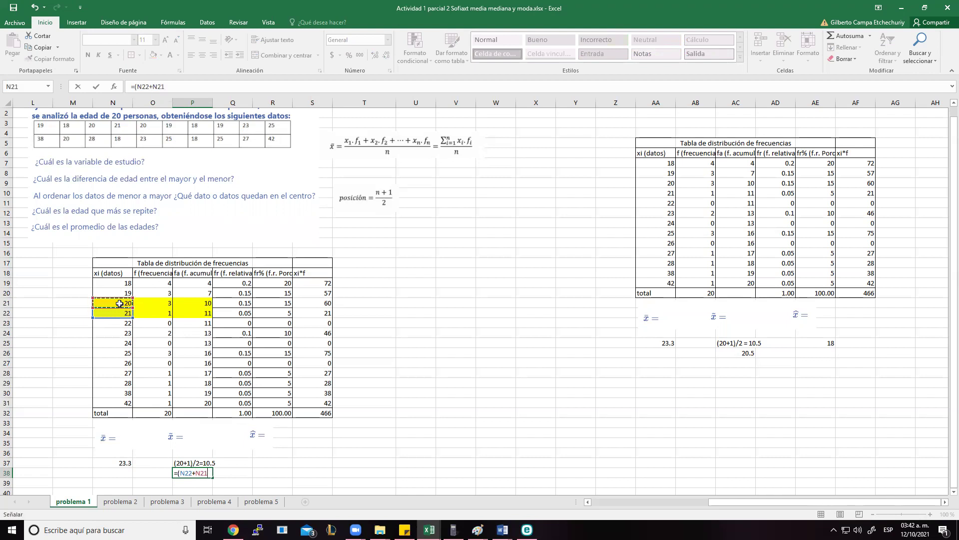
type(")/2")
key("Return")
key("Up")
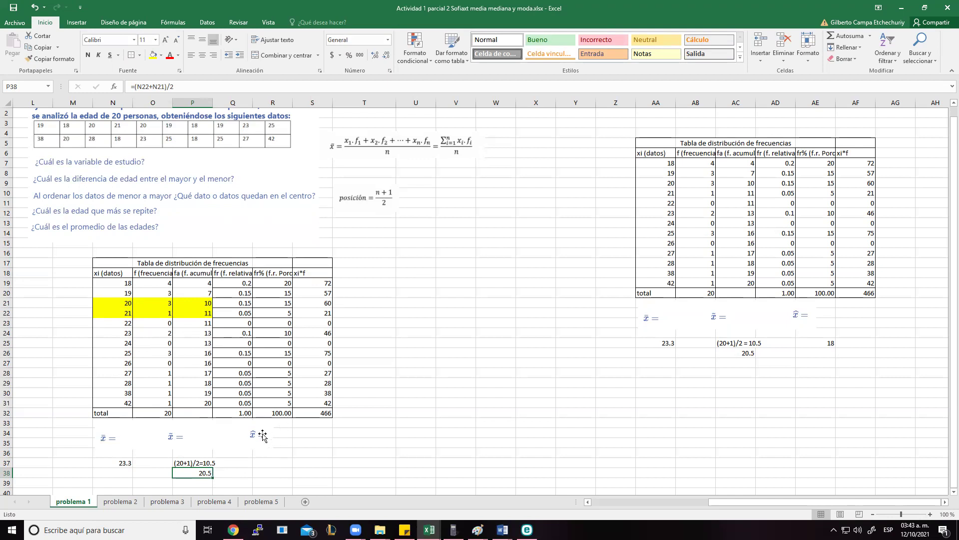
Identify the age with the highest frequency and enter the mode 18 in R37.
left_click(273, 463)
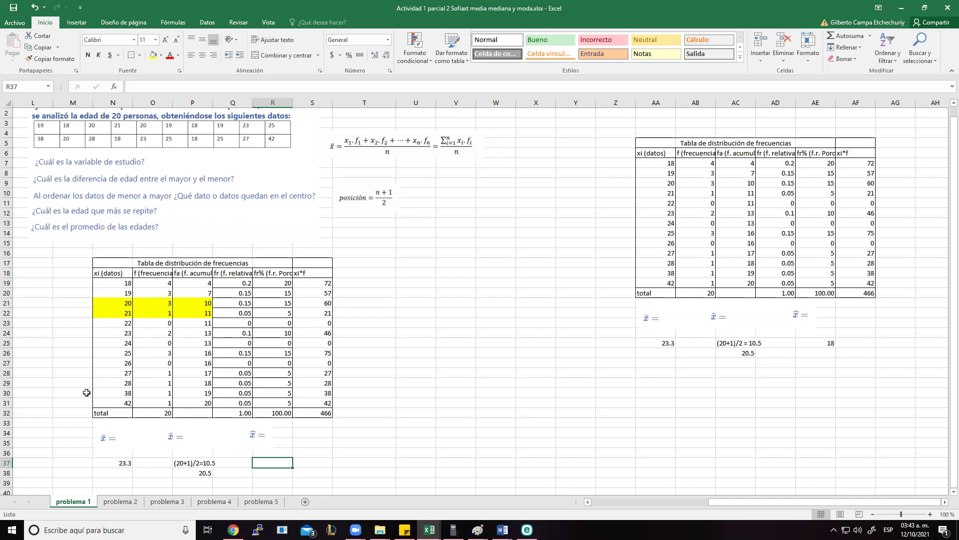
left_click(148, 284)
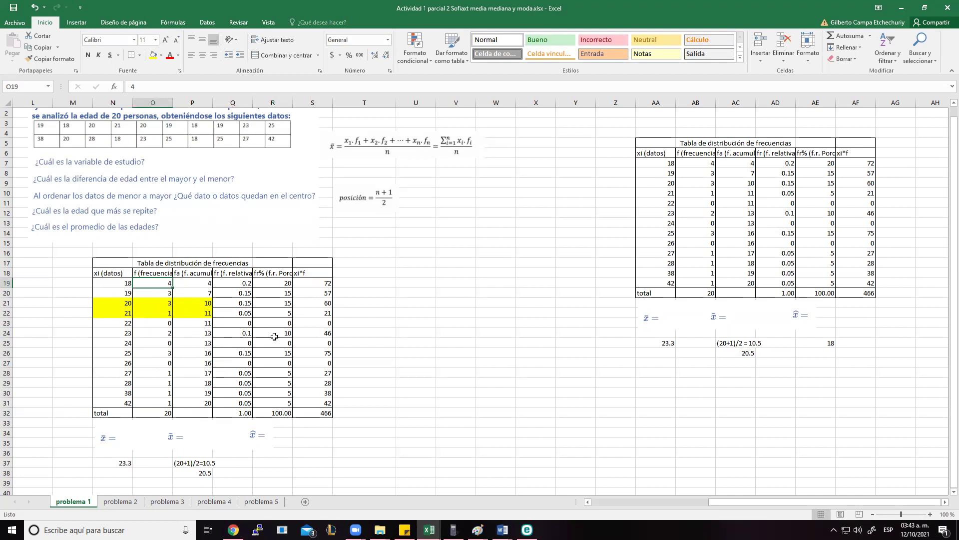
left_click(263, 470)
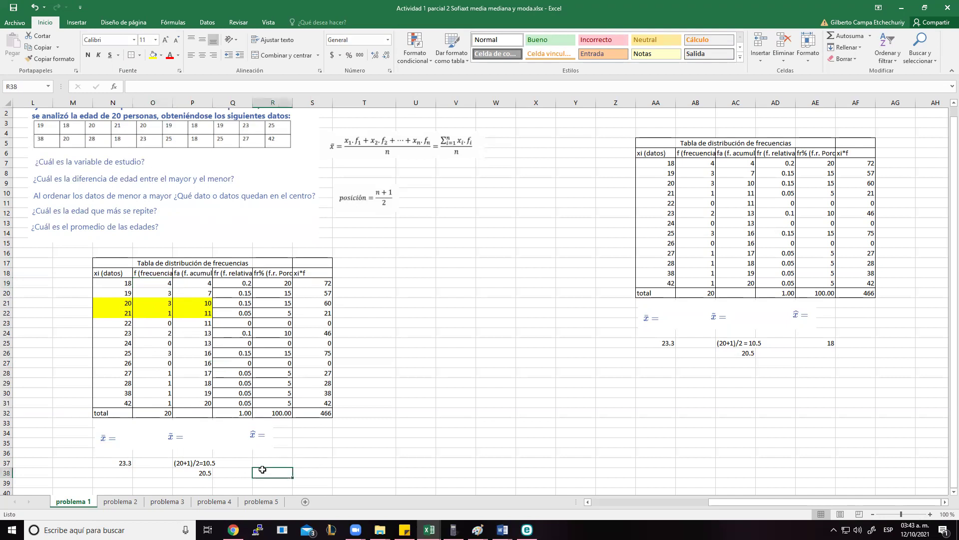
left_click(270, 461)
type("18")
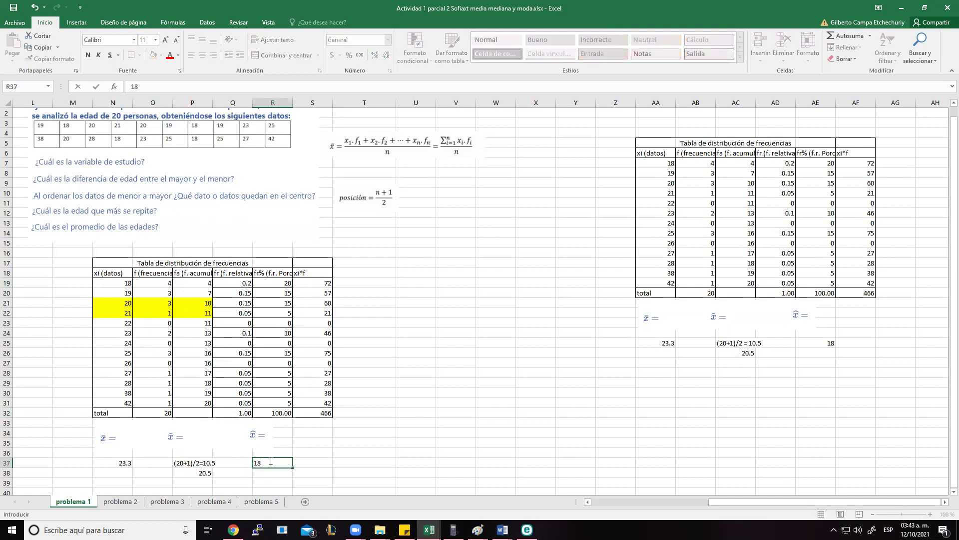
left_click(423, 444)
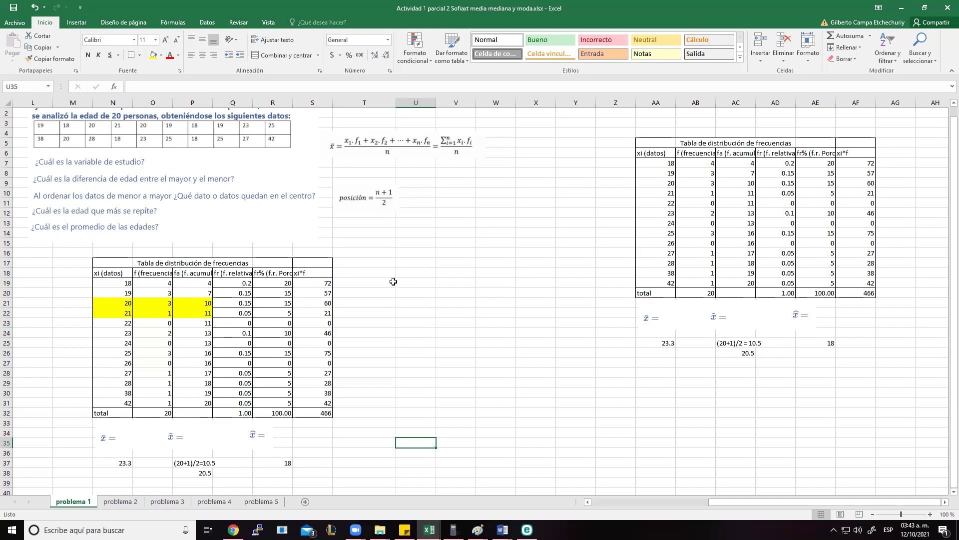
Calculate the difference between the oldest and youngest ages with =42-18 in T19, and review the mode and mean cells.
left_click(373, 285)
type("=42-")
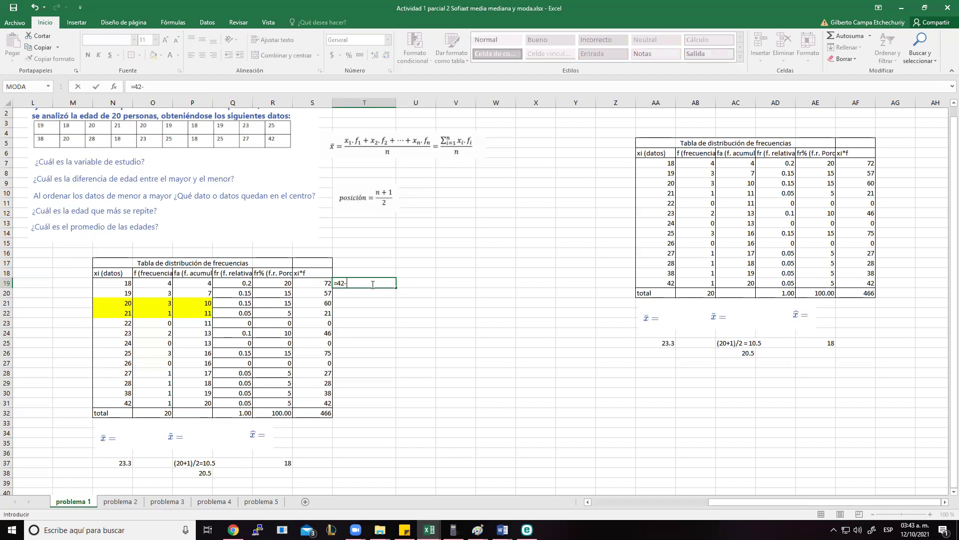
key("ctrl+Return")
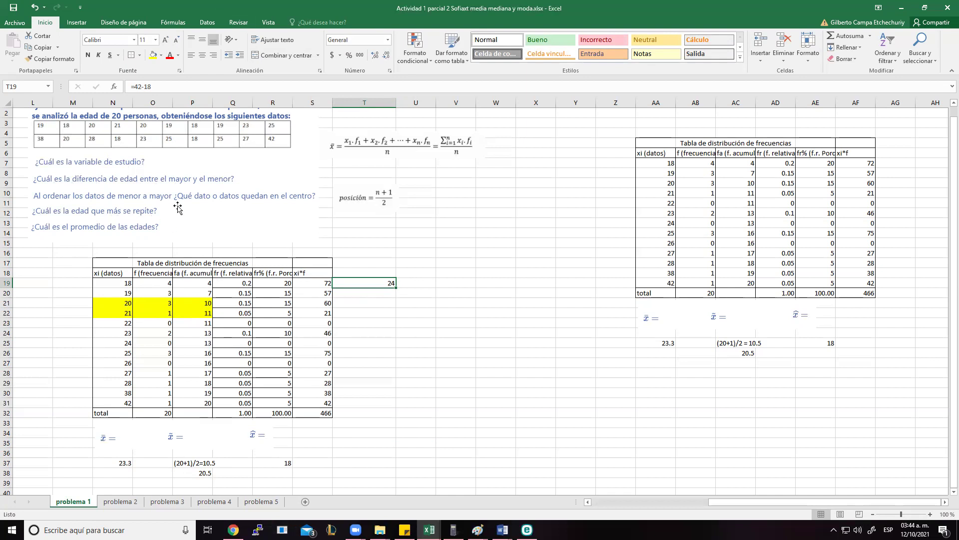
left_click(282, 463)
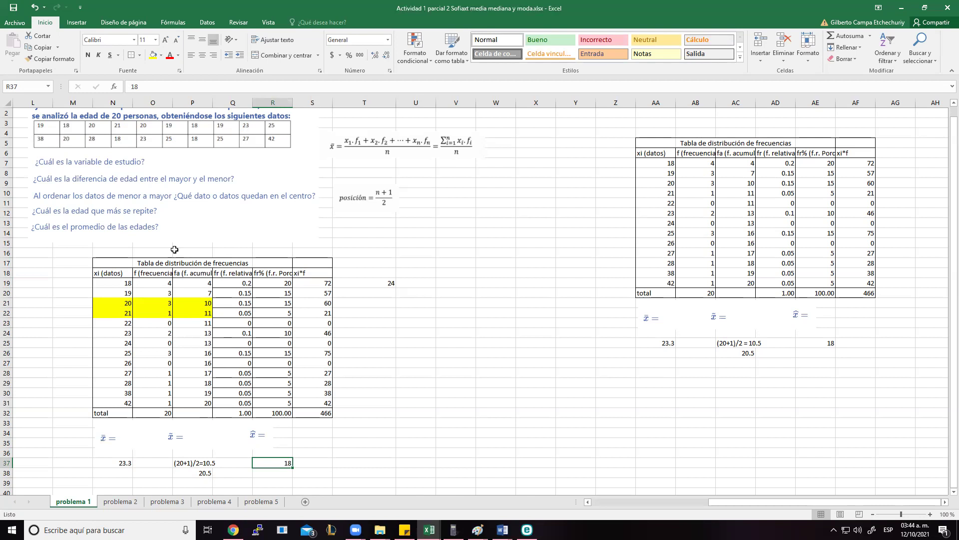
left_click(125, 463)
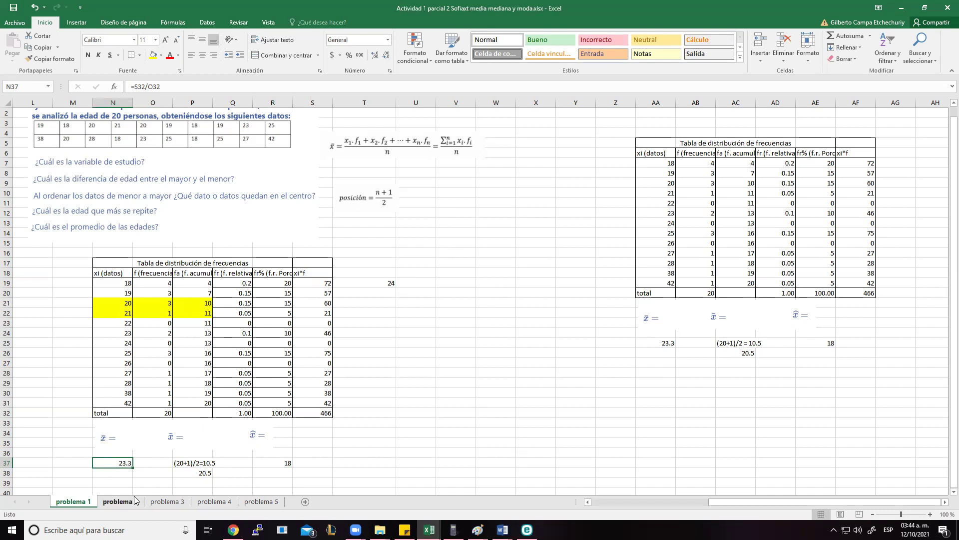
On the problema 2 sheet, enter the family frequencies 4, 12, 16, 6 and 2 in D6:D10.
left_click(118, 501)
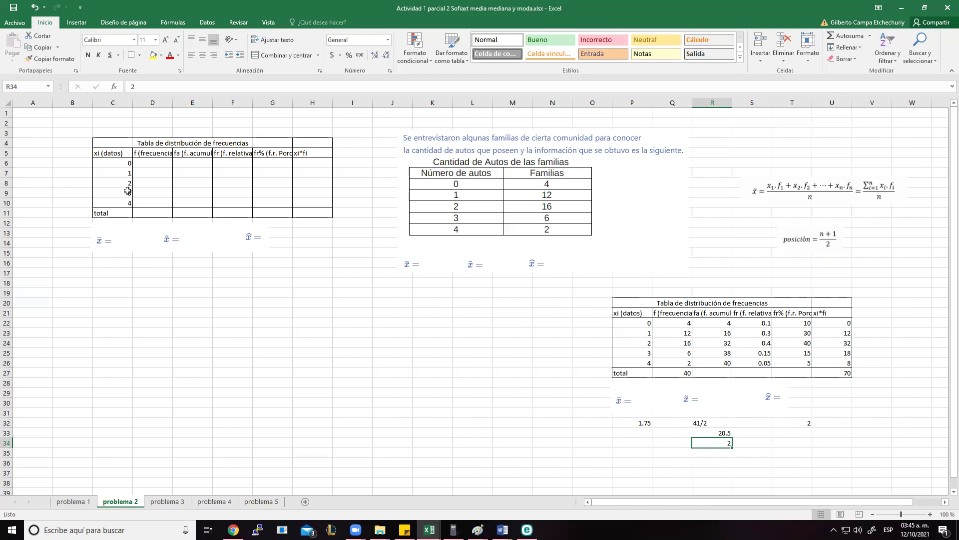
left_click(157, 166)
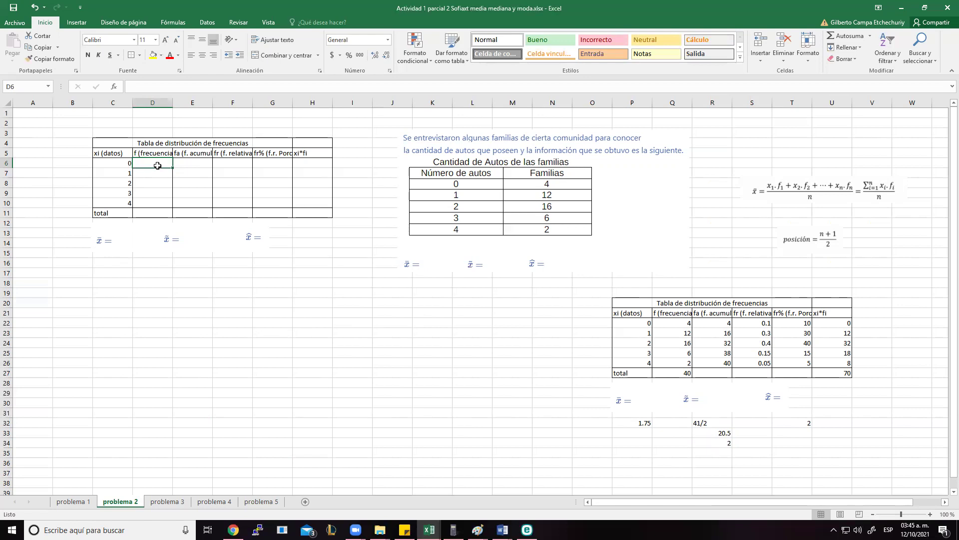
type("4")
key("Return")
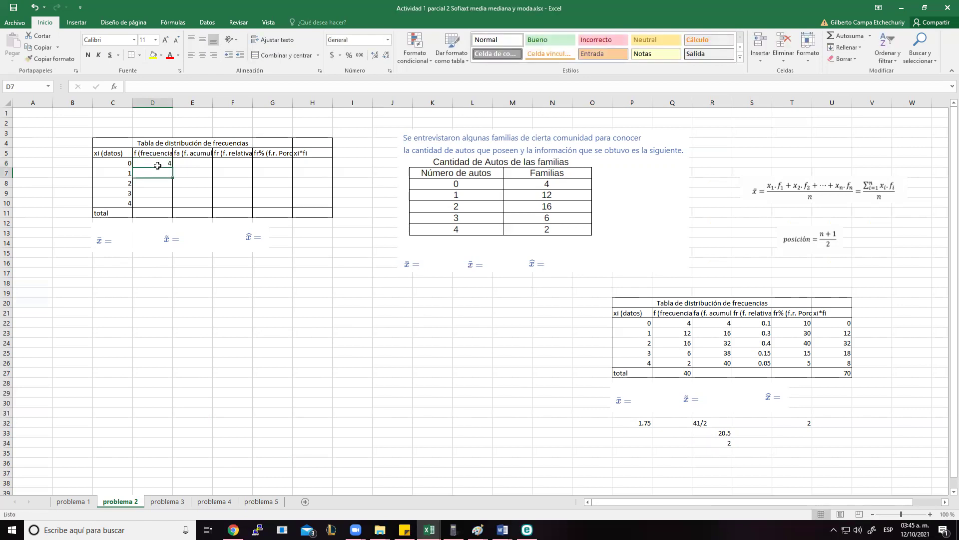
type("12")
key("Return")
type("16")
key("Return")
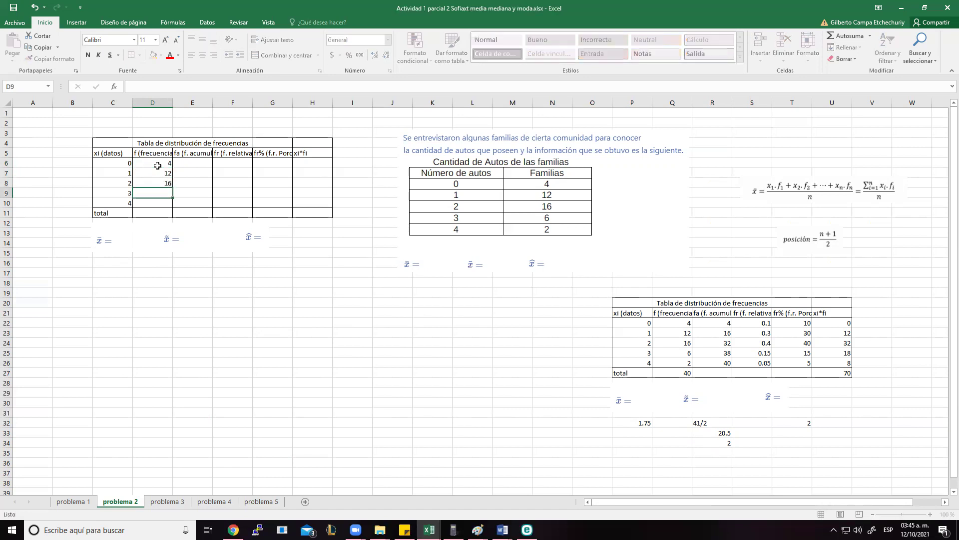
type("6")
key("Return")
type("2")
key("Return")
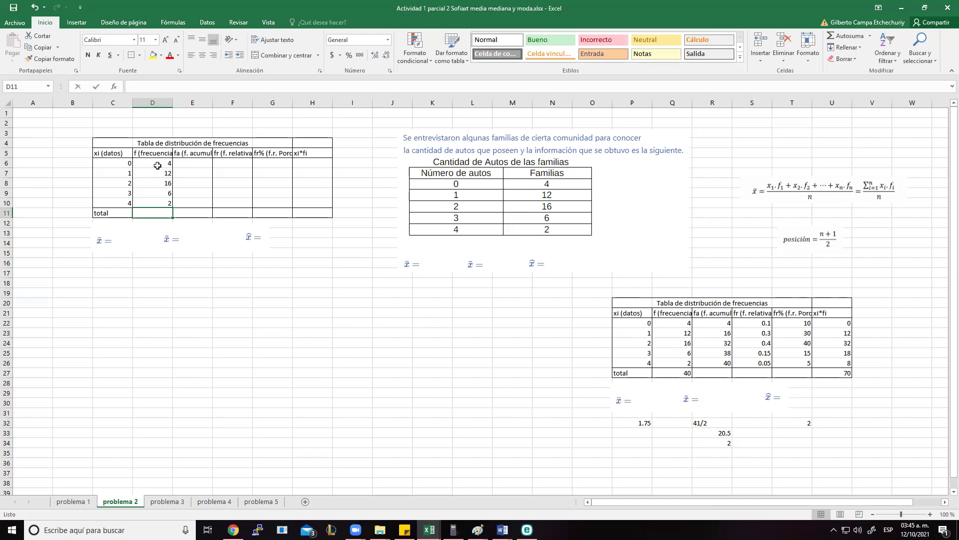
Total the frequencies in D11 with the SUMA function over D6:D10.
type("=")
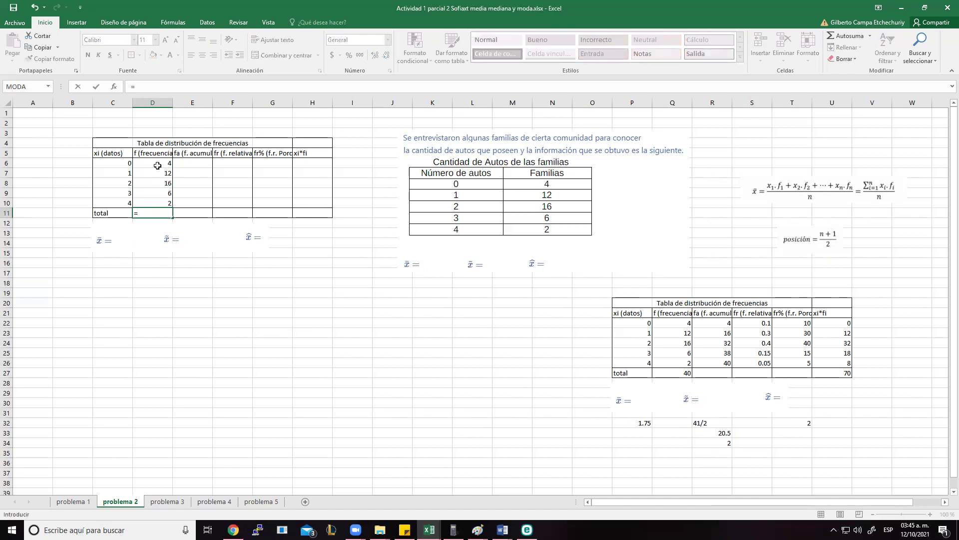
type("suma(")
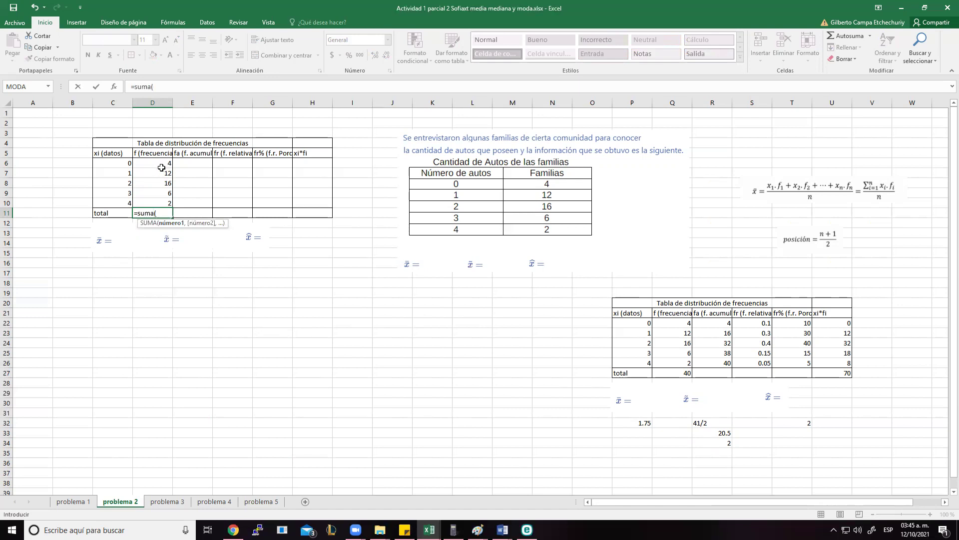
left_click_drag(163, 161, 166, 201)
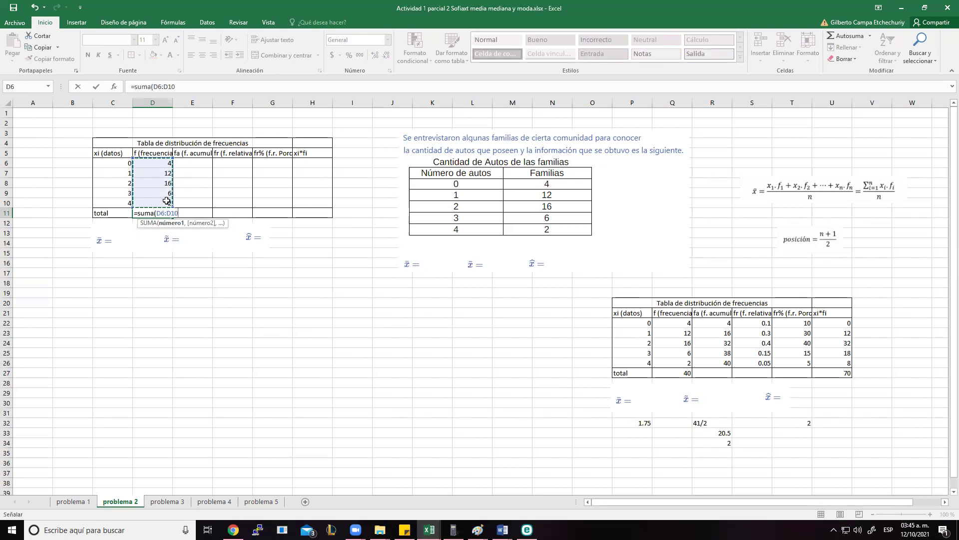
key("Return")
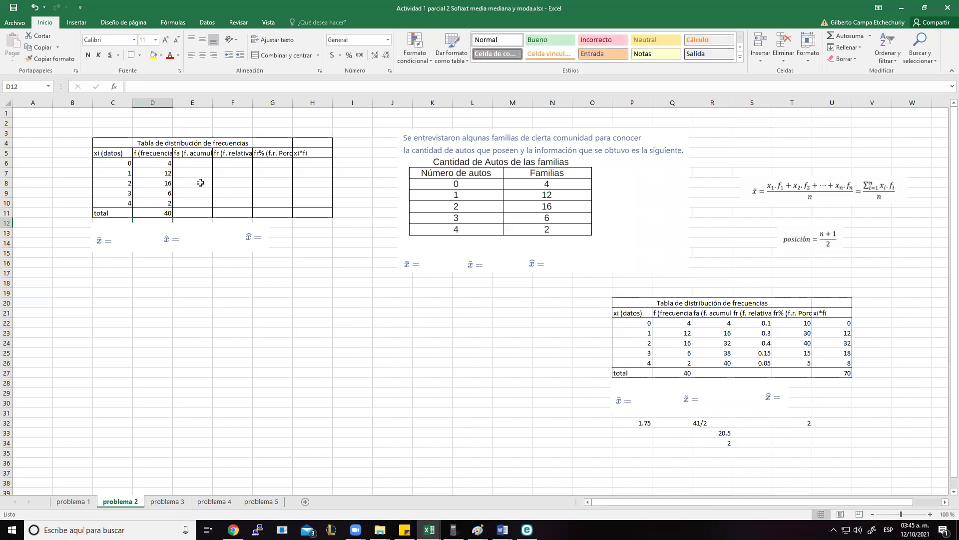
Build the cumulative frequency column with 4 in E6 and =D7+E6 in E7, and fill that formula down to E10.
left_click(192, 164)
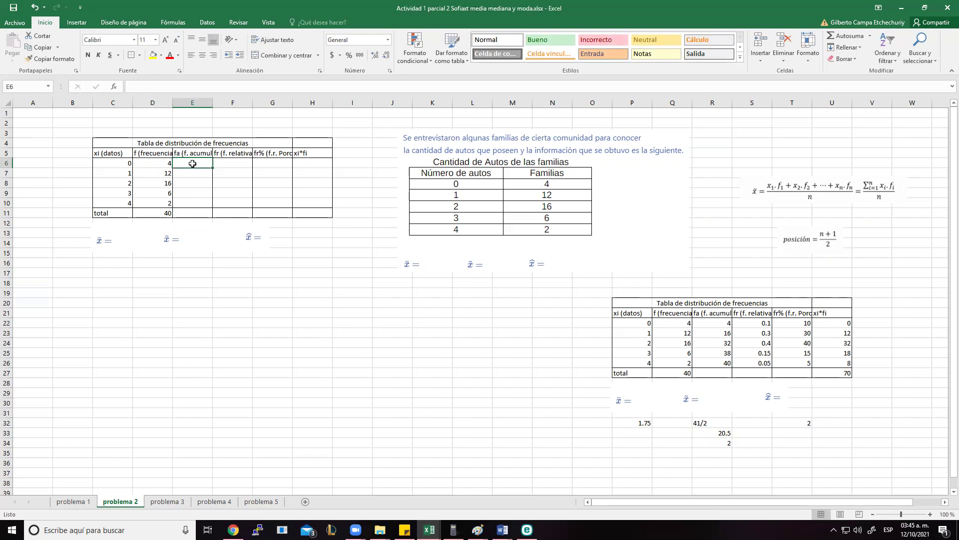
type("4")
key("Return")
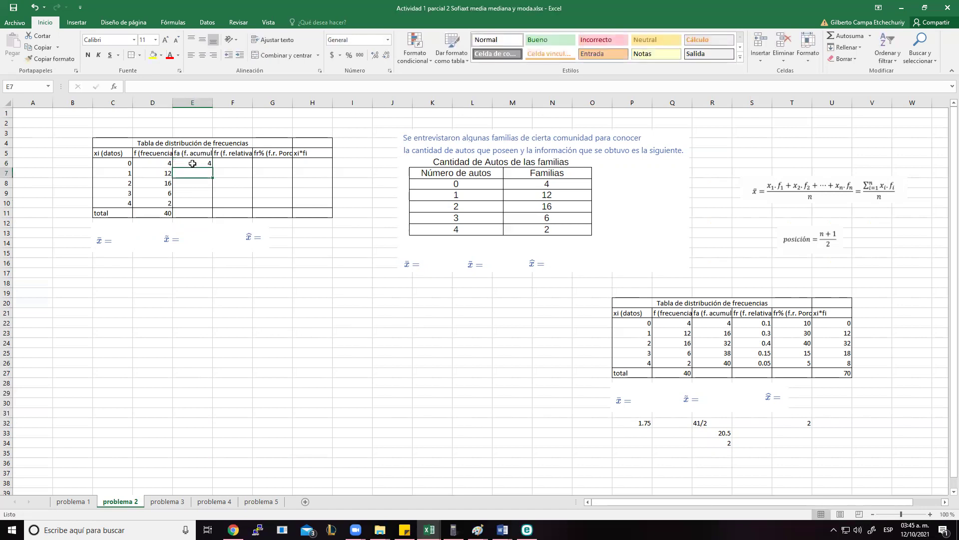
type("=")
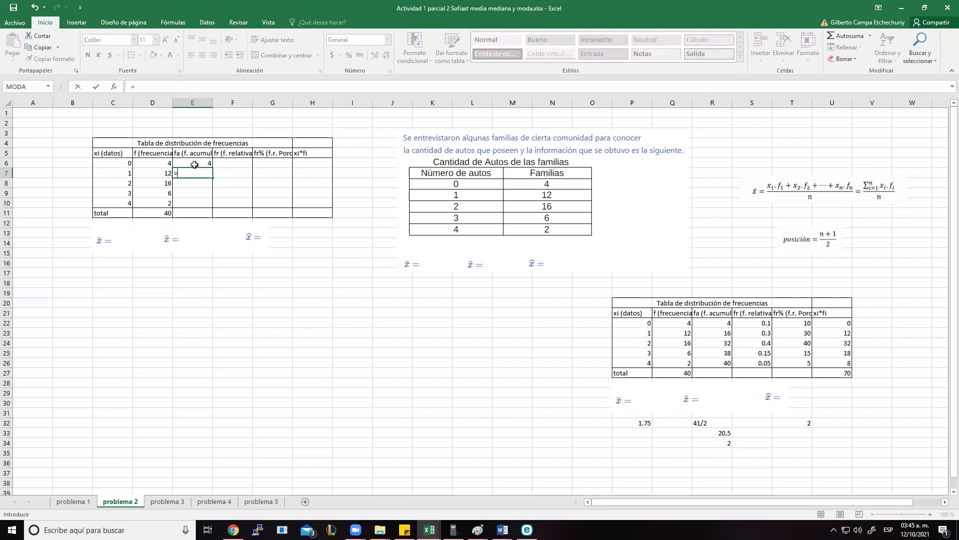
left_click(163, 171)
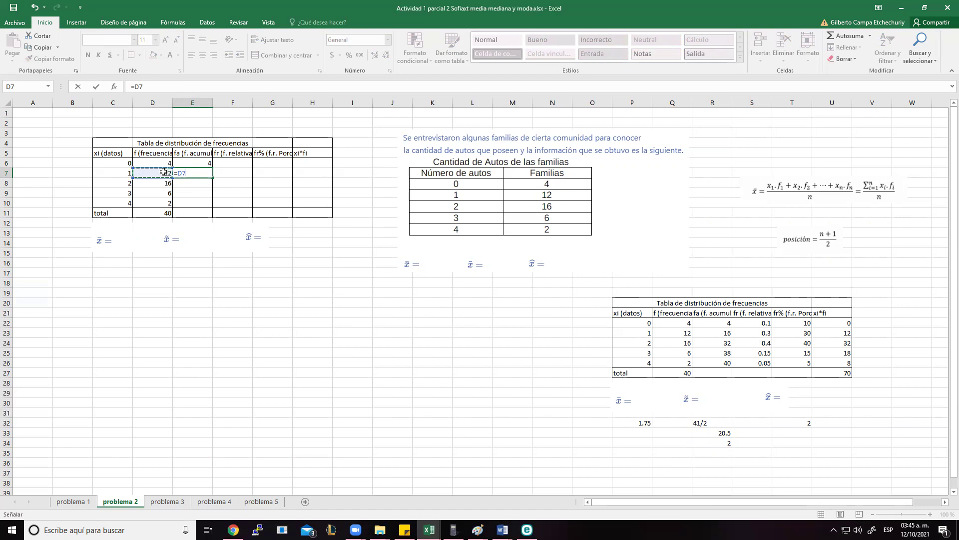
type("+")
left_click(198, 163)
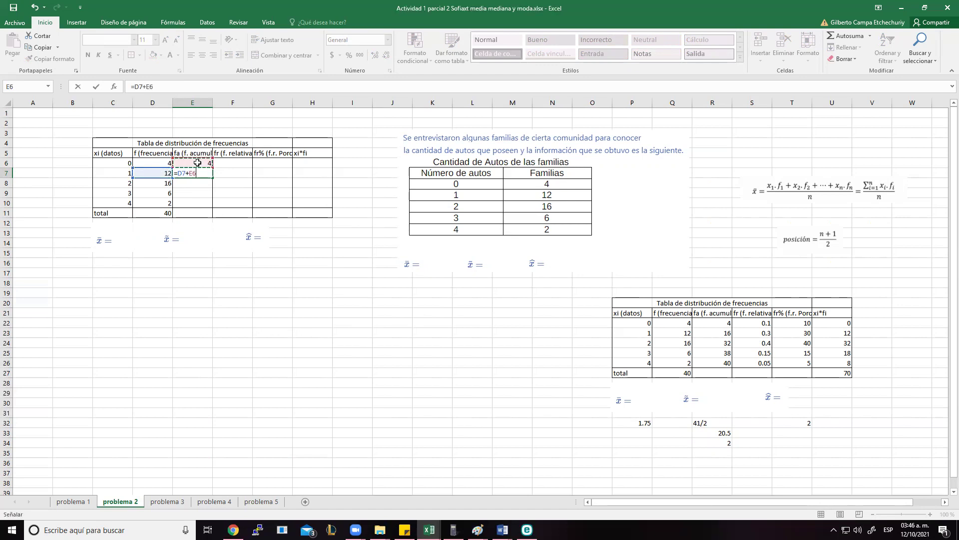
key("ctrl+Return")
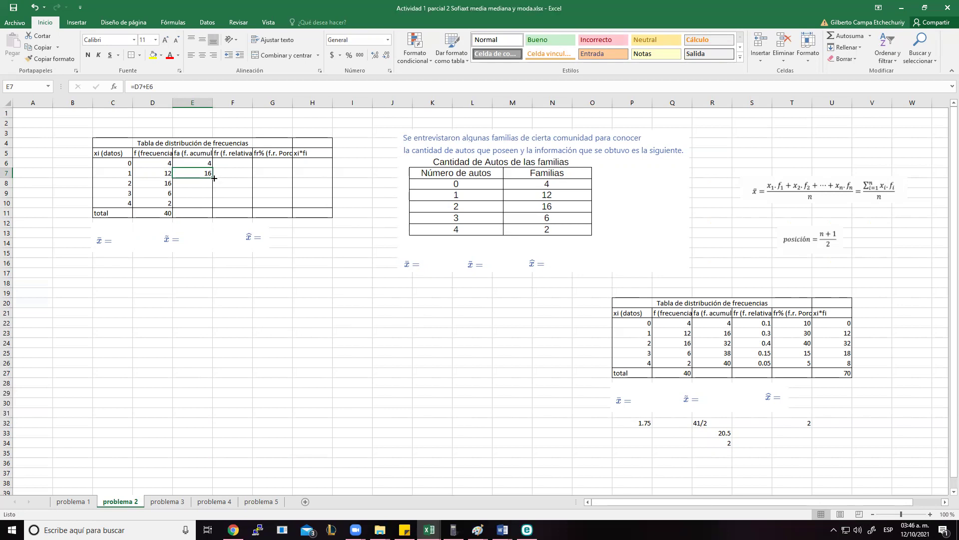
left_click_drag(213, 178, 214, 202)
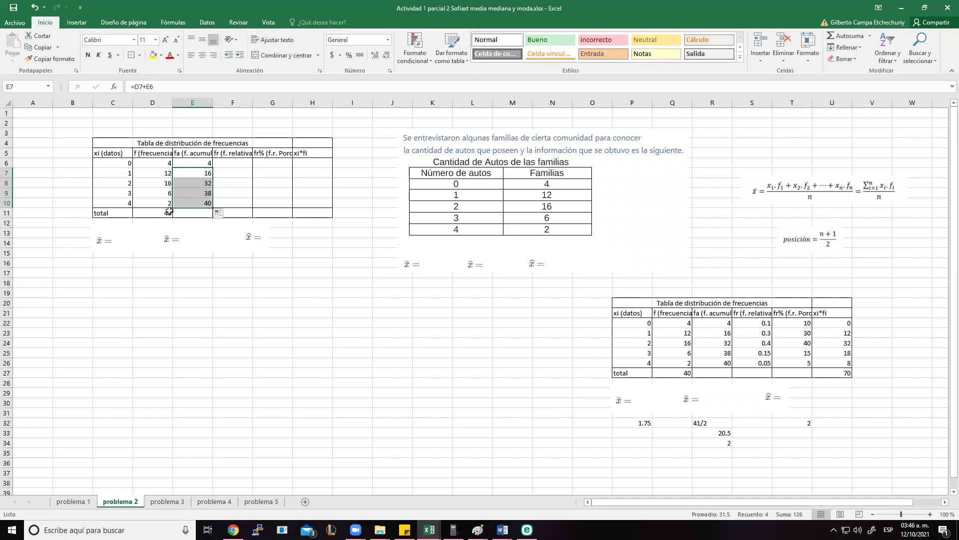
Calculate the relative frequencies with =D6/40 in F6 and fill the formula down to F10.
left_click(238, 165)
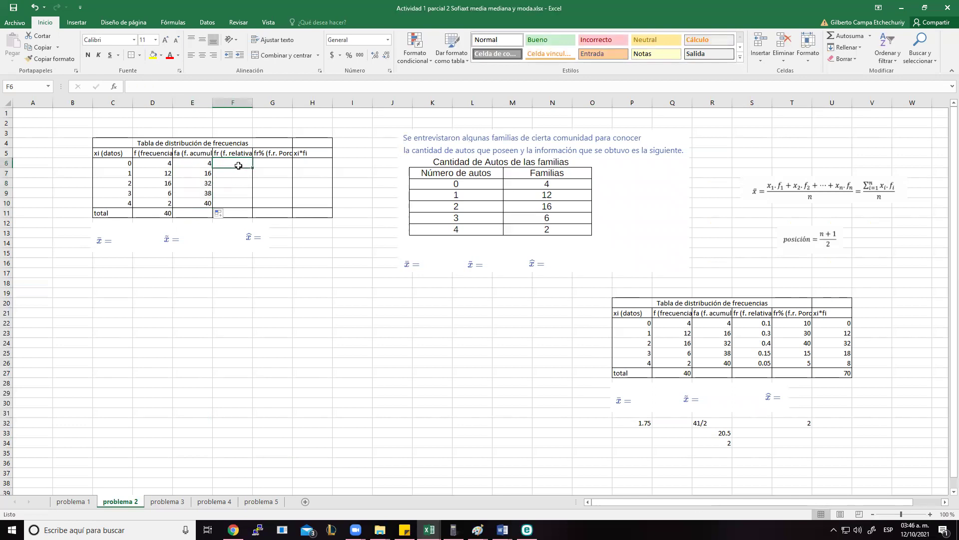
type("=")
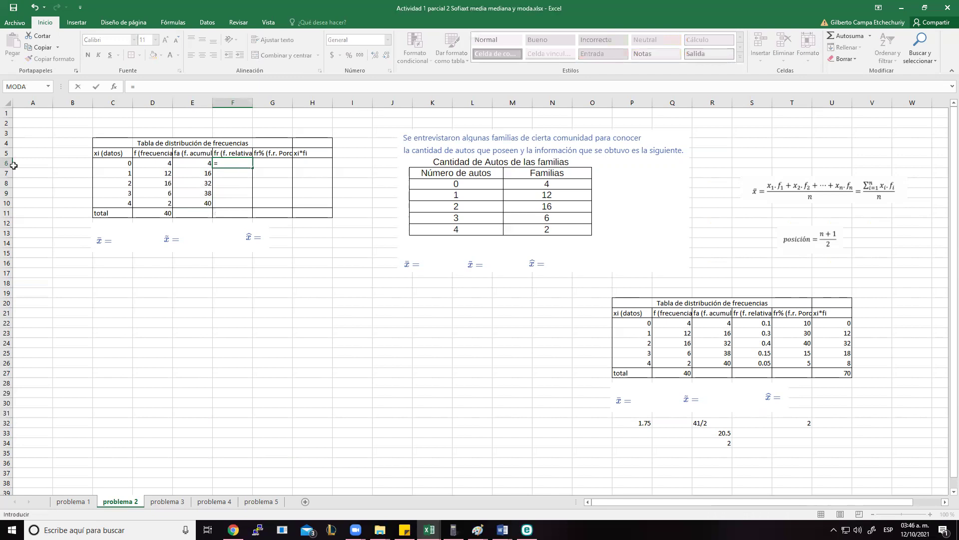
left_click(164, 164)
type("/")
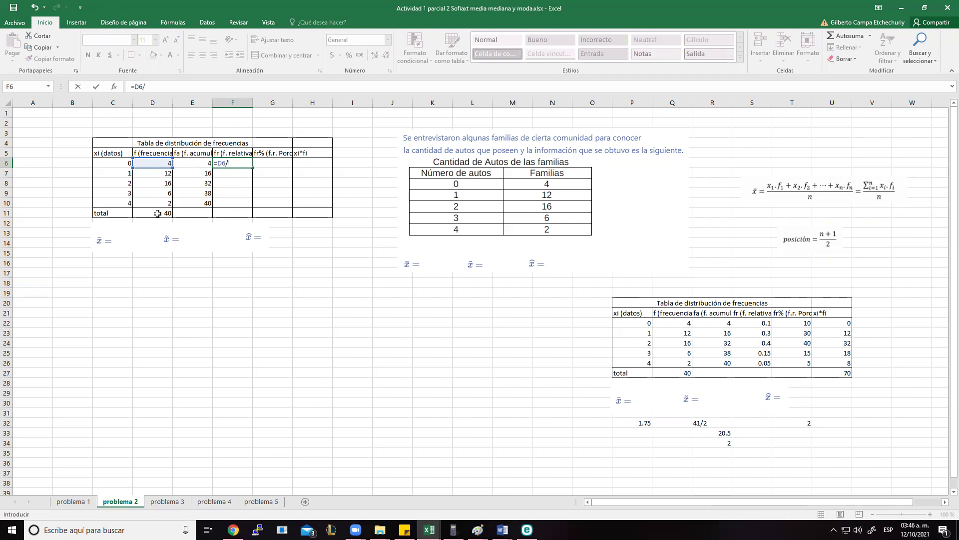
type("40")
key("Return")
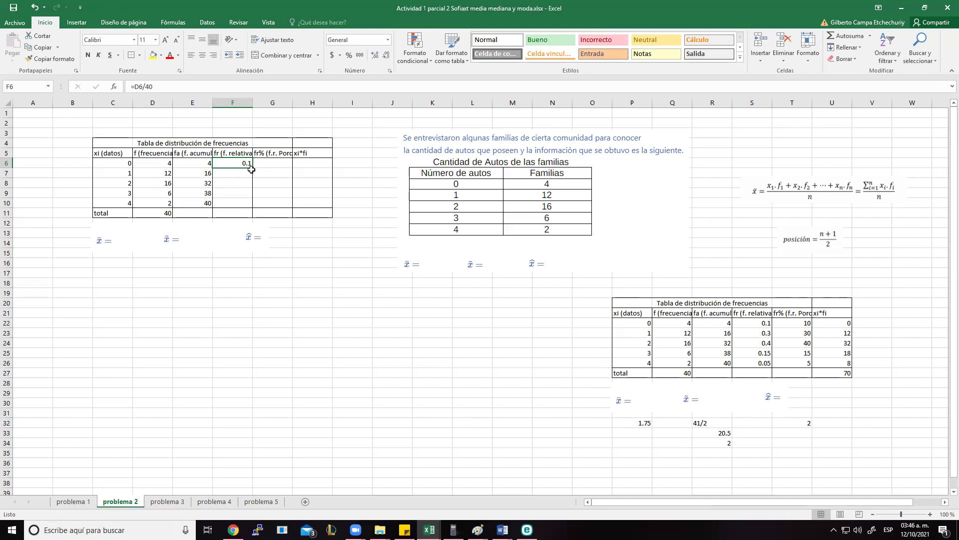
left_click_drag(254, 167, 247, 206)
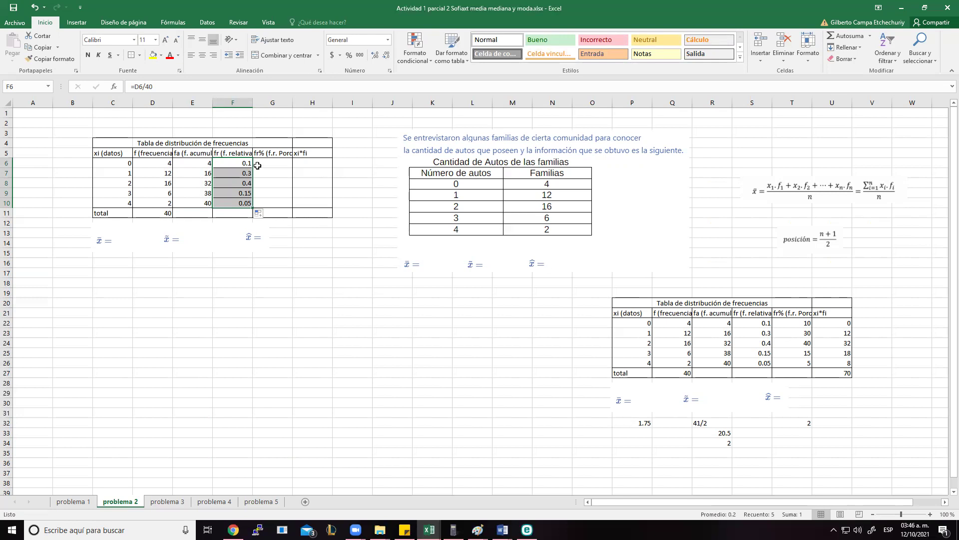
Total the relative frequencies in F11 with the SUMA function over F6:F10.
left_click_drag(240, 165, 238, 168)
left_click(239, 166)
left_click(239, 180)
left_click(234, 198)
left_click(238, 212)
type("=")
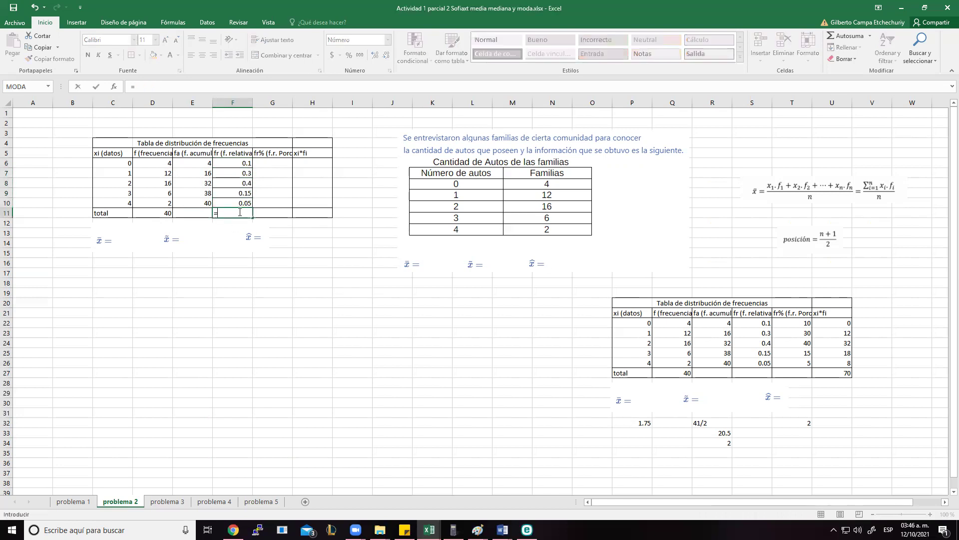
type("suma(")
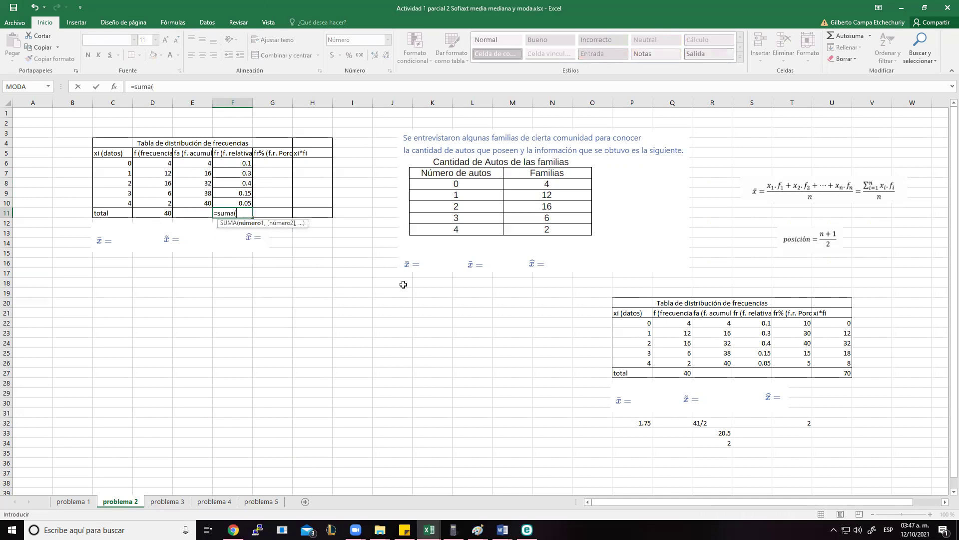
left_click_drag(234, 163, 234, 204)
key("Return")
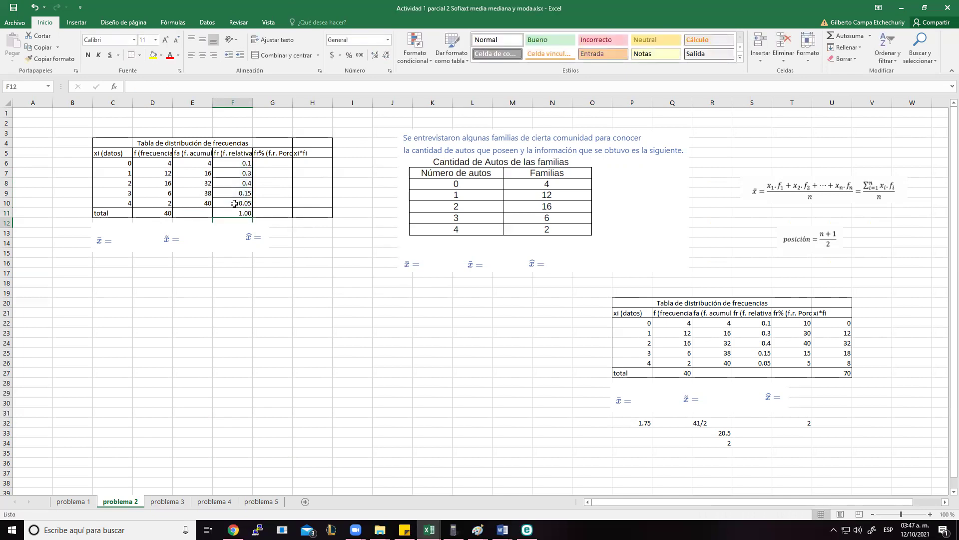
Calculate the percentage relative frequencies with =F6*100 in G6 and fill the formula down to G10.
left_click(260, 161)
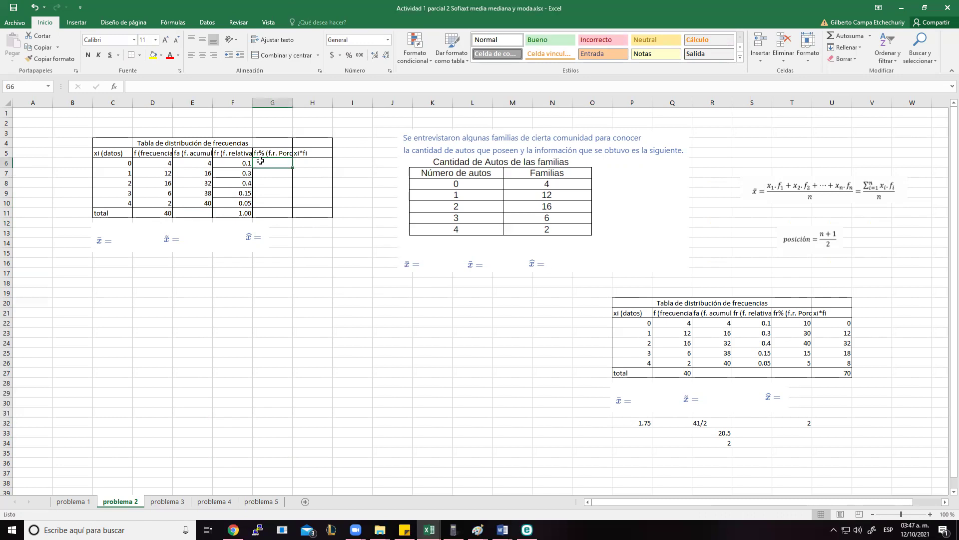
type("=")
left_click(243, 162)
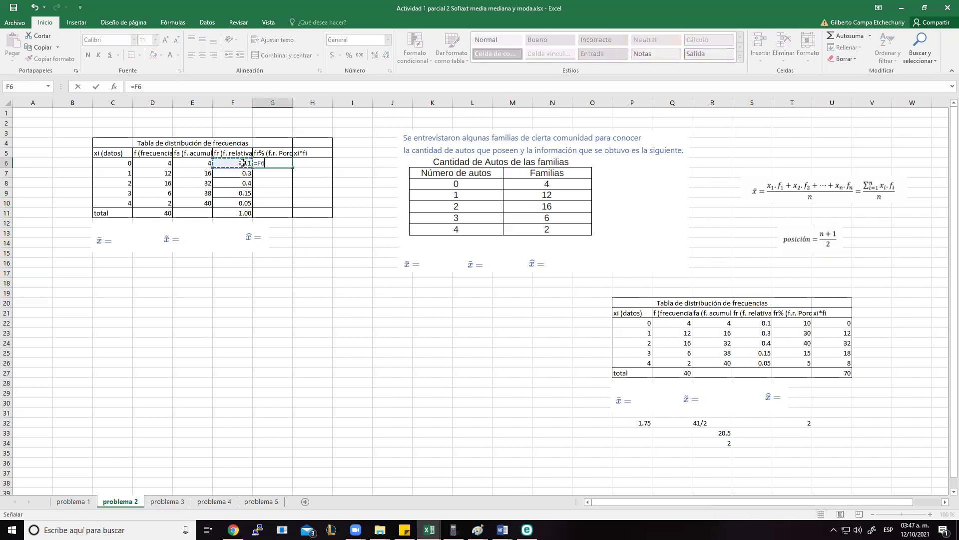
type("*100")
key("Return")
key("Up")
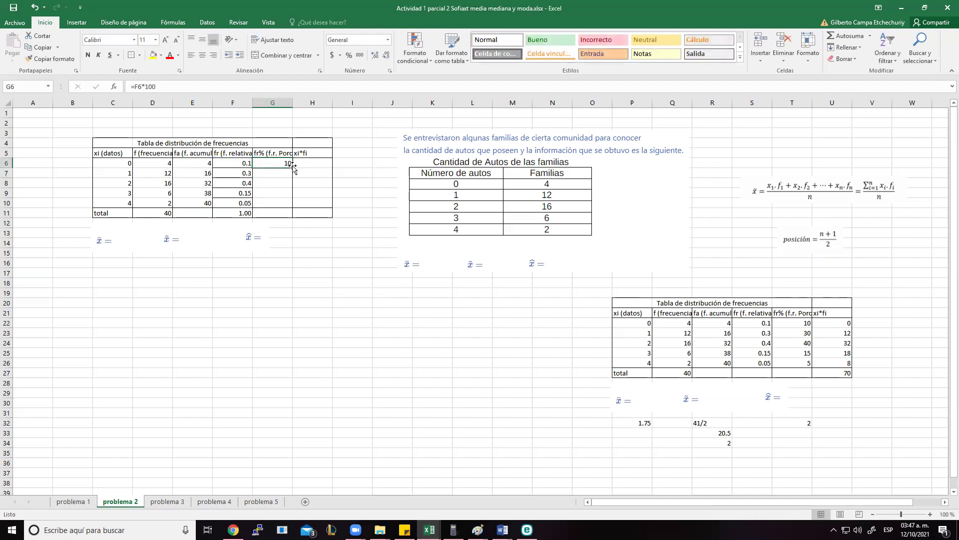
left_click_drag(293, 168, 289, 208)
Total the percentage frequencies in G11 with the SUMA function over G6:G10.
left_click(276, 213)
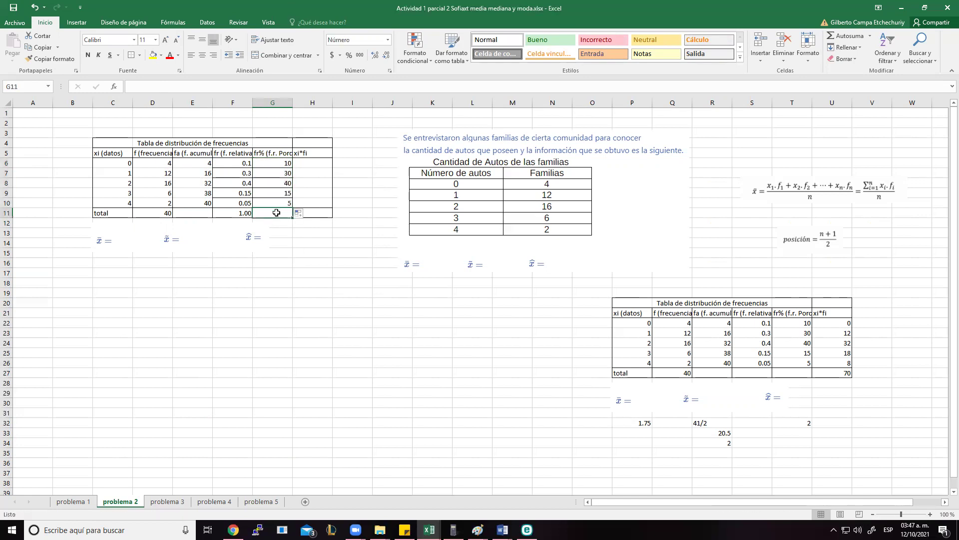
type("=suma(")
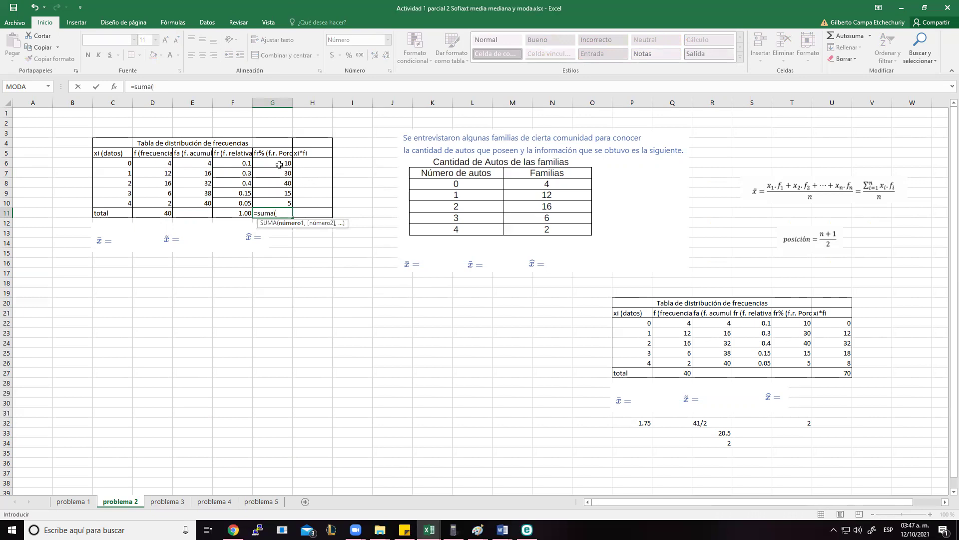
left_click_drag(280, 164, 277, 202)
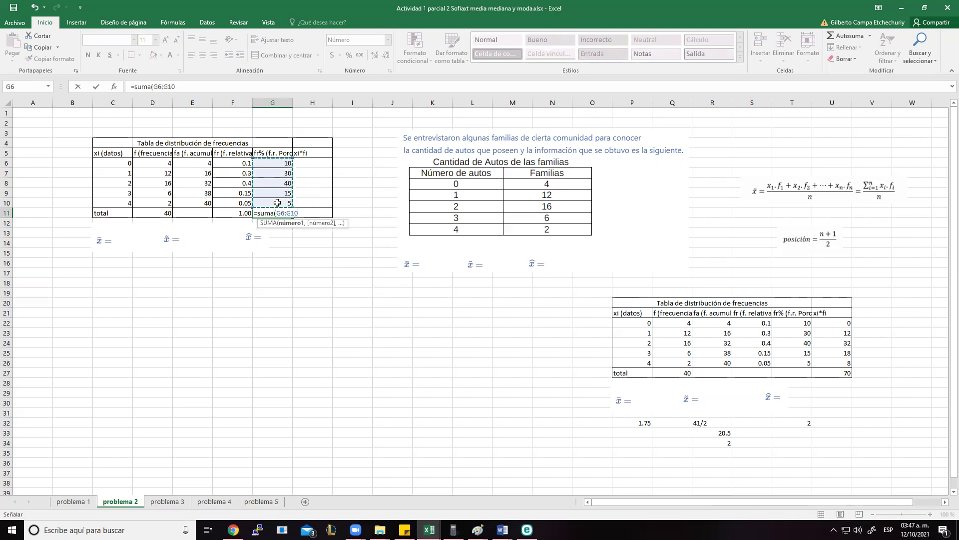
key("Return")
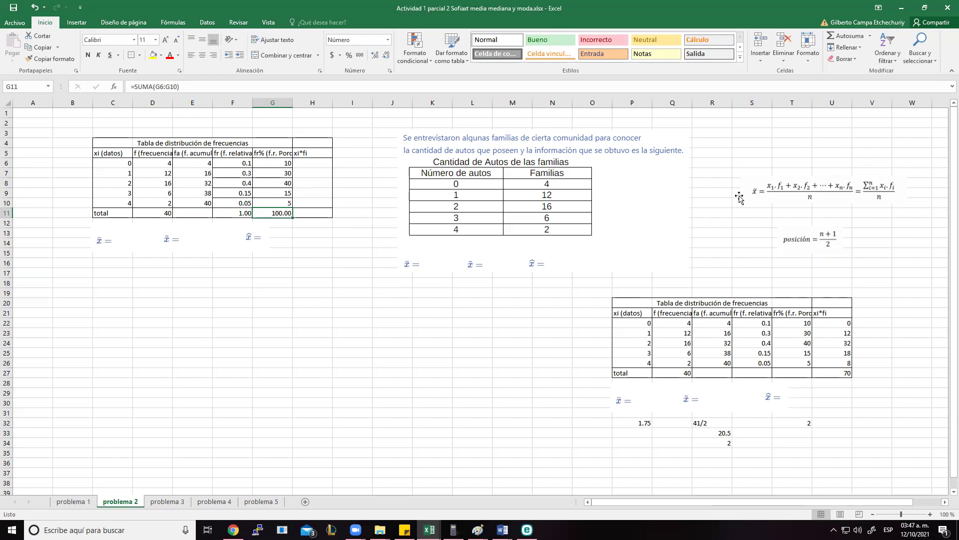
Calculate the xi*fi products with =C6*D6 in H6 and fill the formula down to H10.
left_click(312, 163)
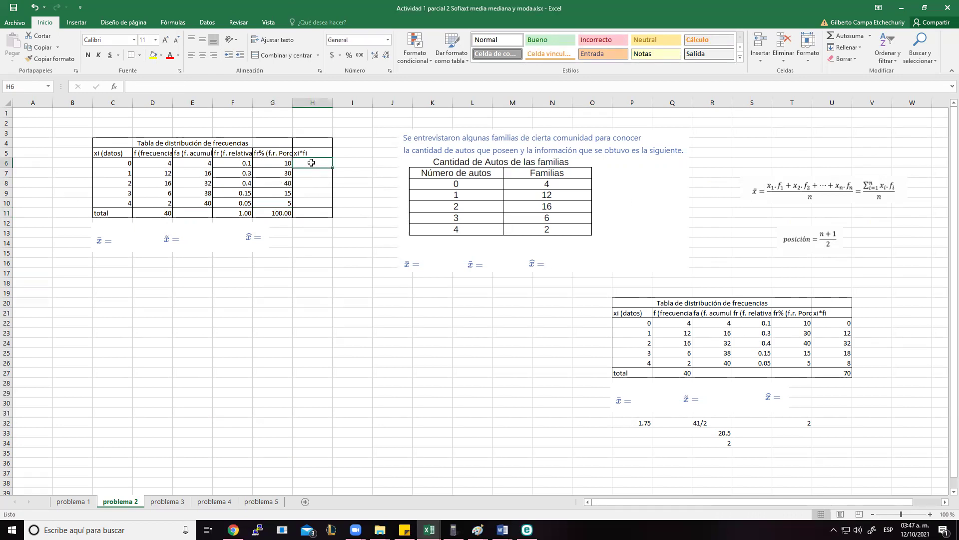
type("=")
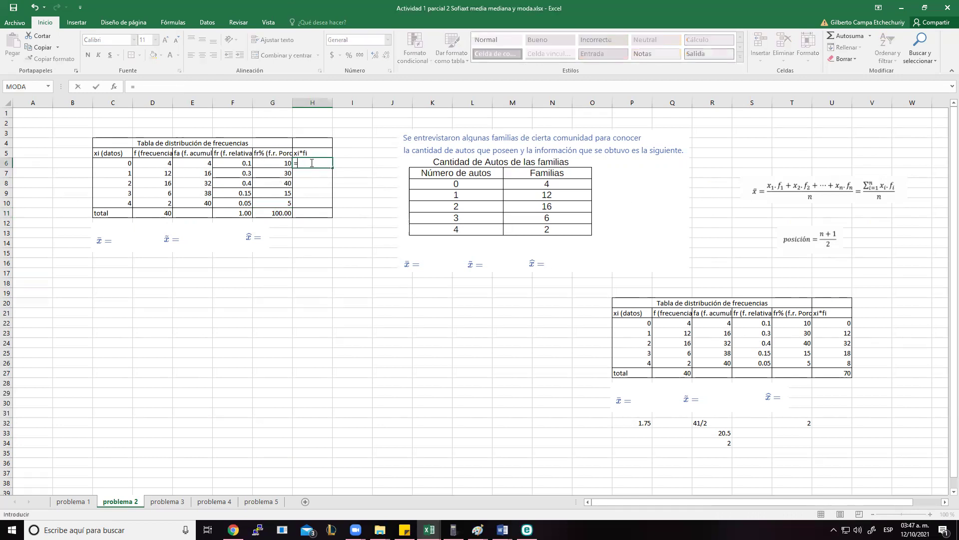
left_click(100, 164)
type("*")
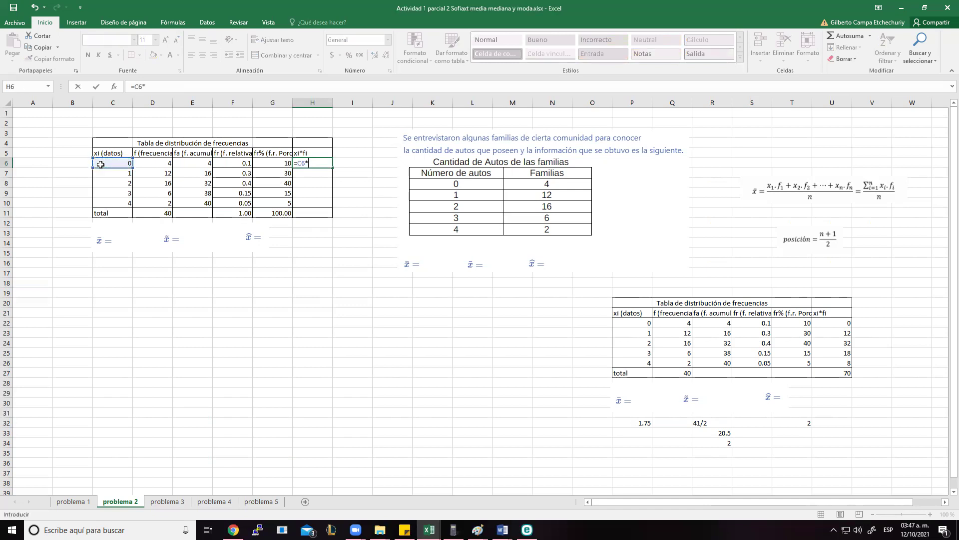
left_click(157, 163)
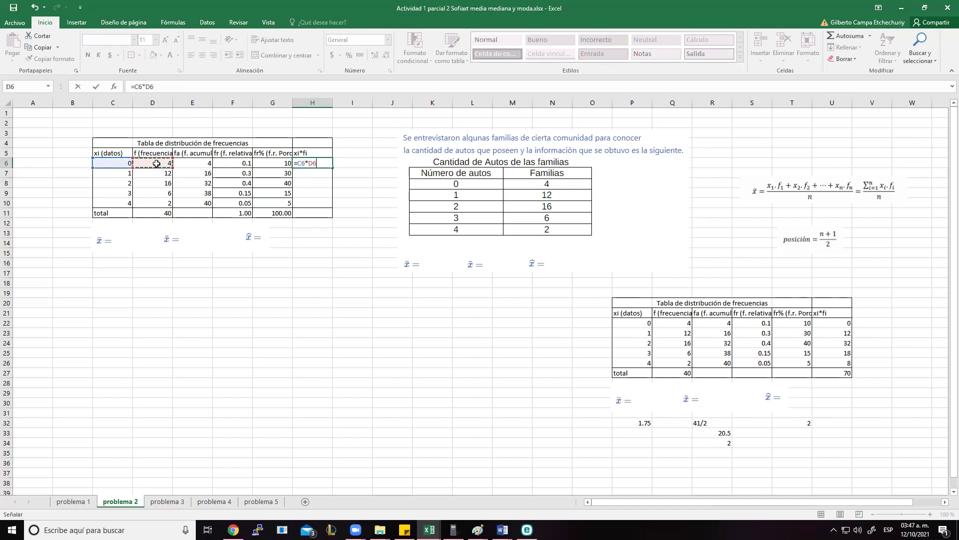
key("Return")
key("Up")
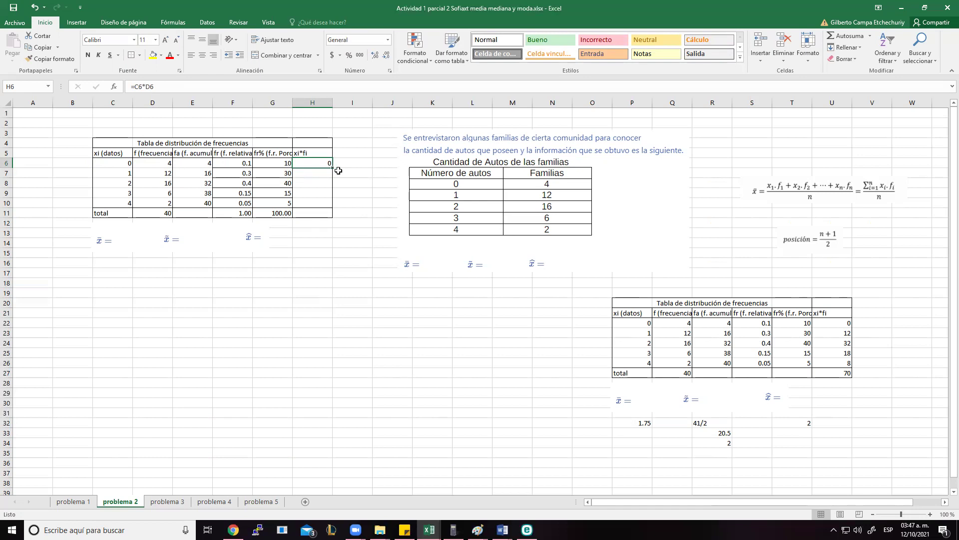
left_click_drag(333, 168, 330, 205)
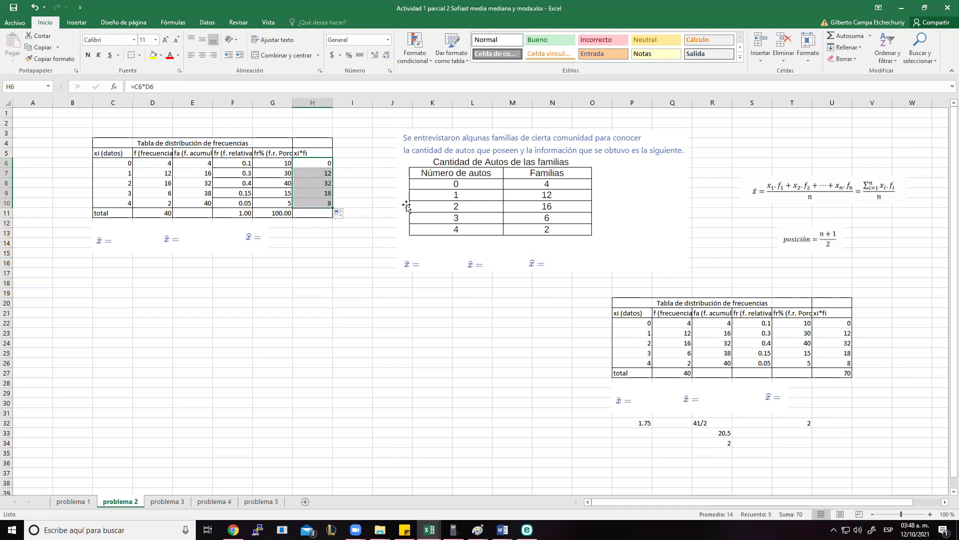
Total the xi*fi products in H11 with the SUMA function over H6:H10.
left_click(311, 215)
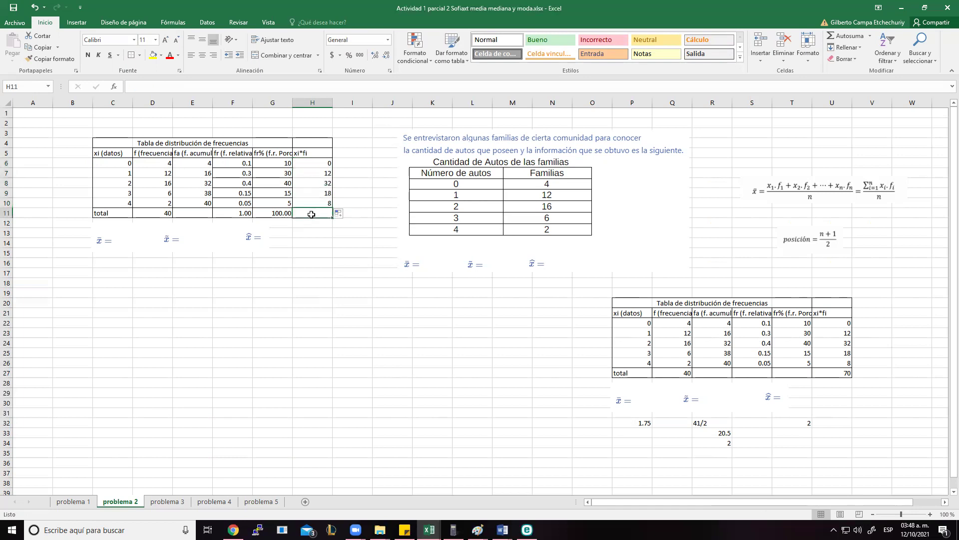
type("=")
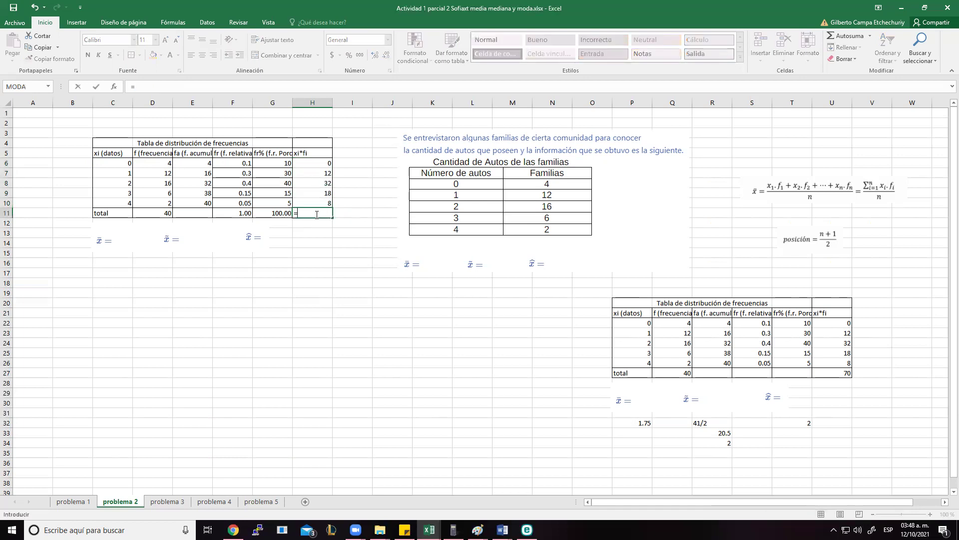
type("suma(")
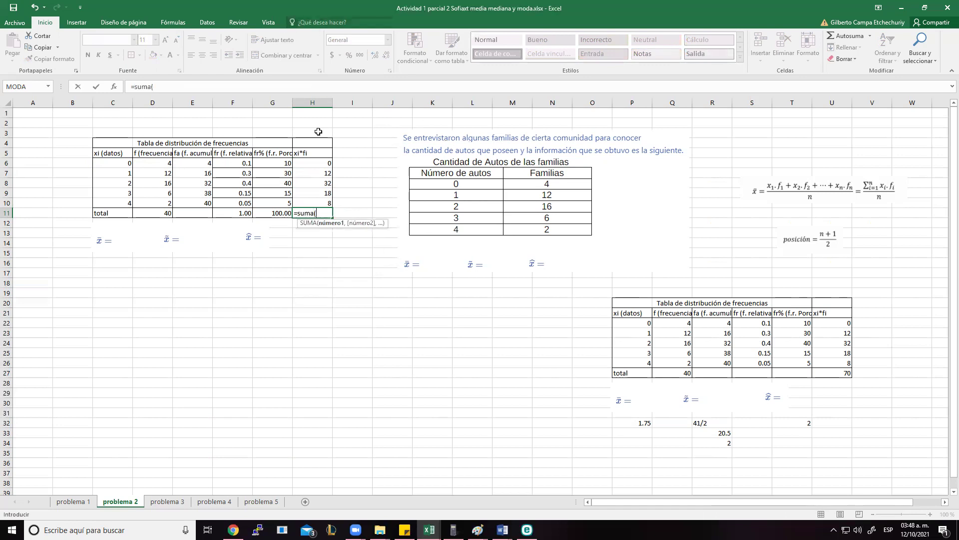
left_click_drag(321, 161, 320, 199)
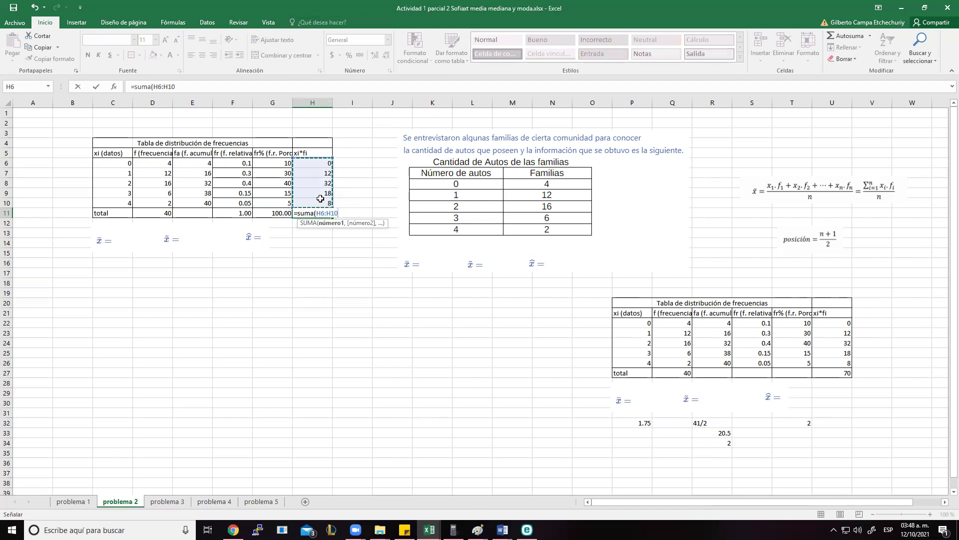
key("Return")
left_click(322, 213)
Calculate the mean in C16 by dividing the xi*fi total by the frequency total with =H11/D11.
left_click(113, 264)
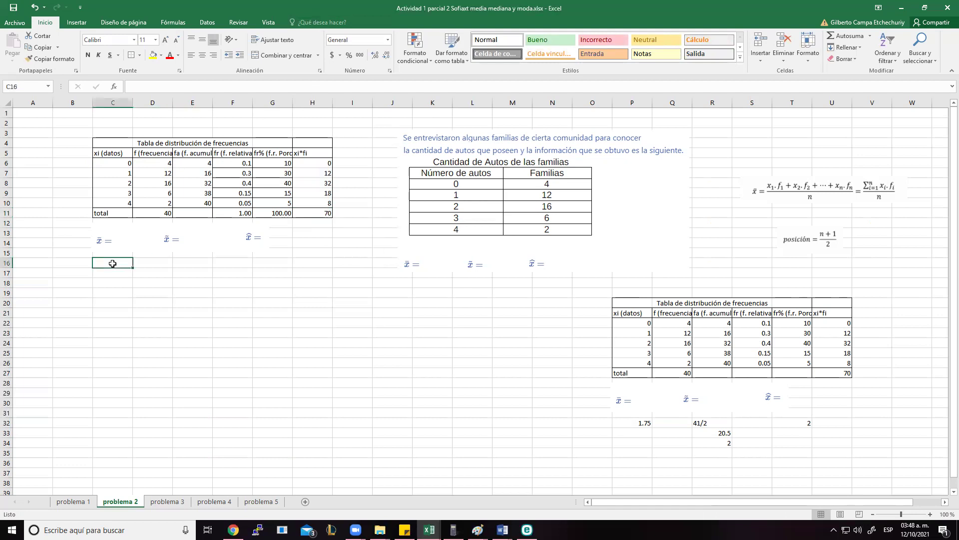
type("=")
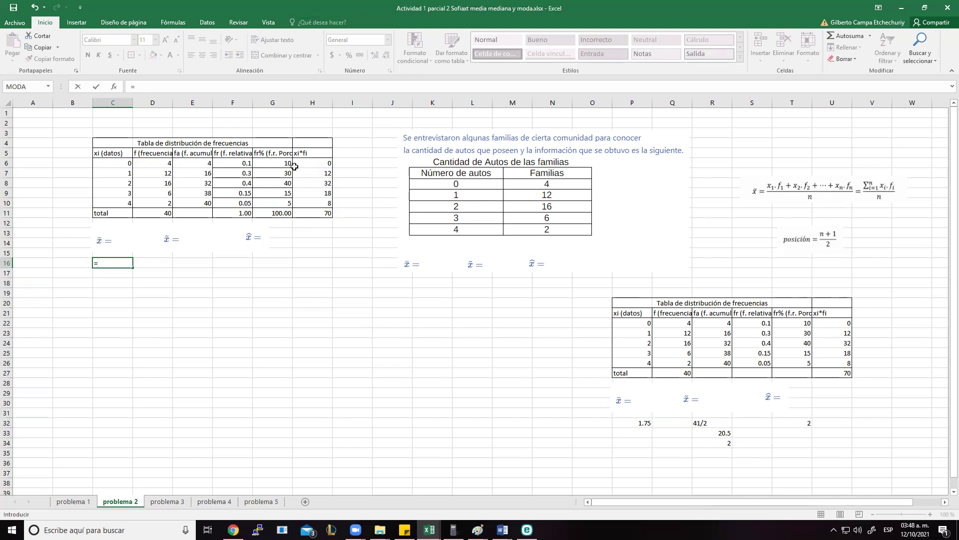
left_click(318, 210)
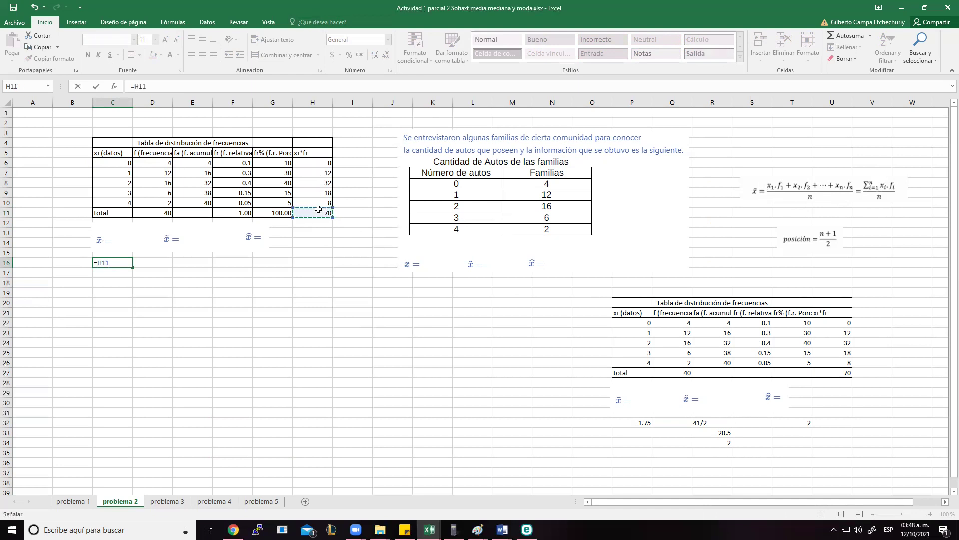
type("/")
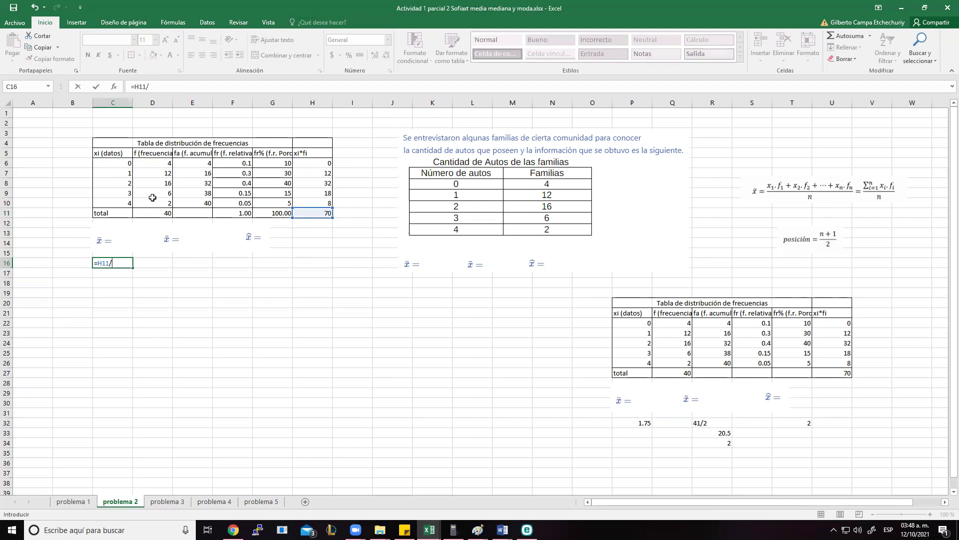
left_click(164, 211)
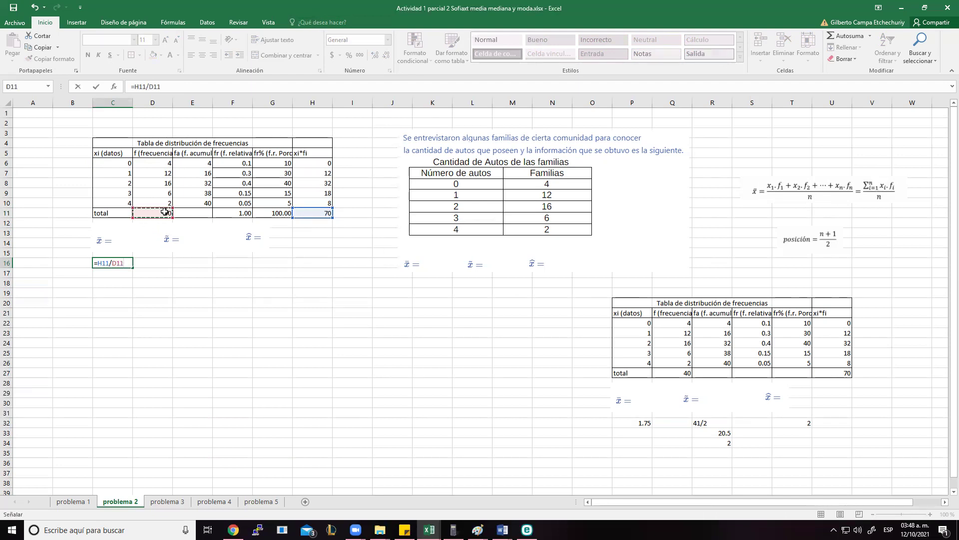
key("Return")
key("Up")
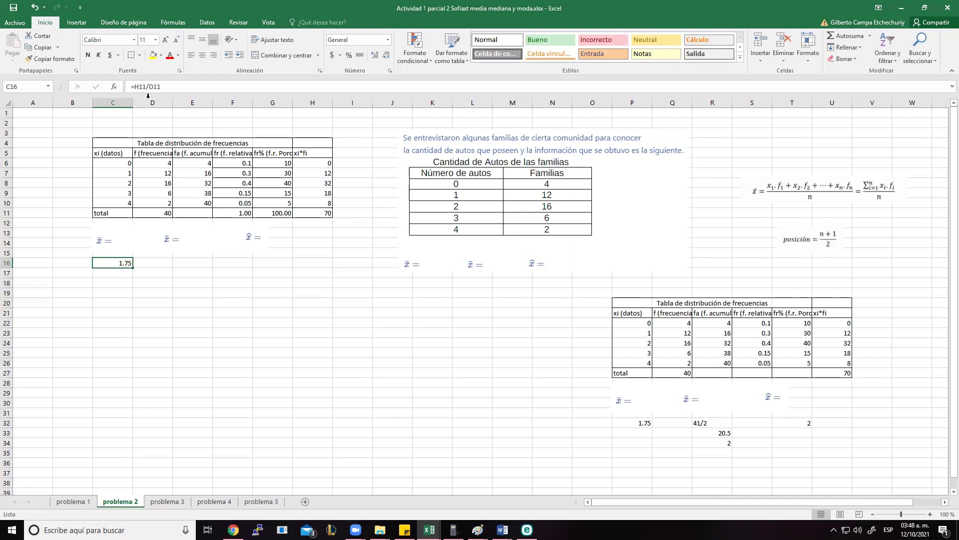
Write the median position calculation (40+1)/2=20.5 as text in E16 under the median symbol.
left_click(186, 263)
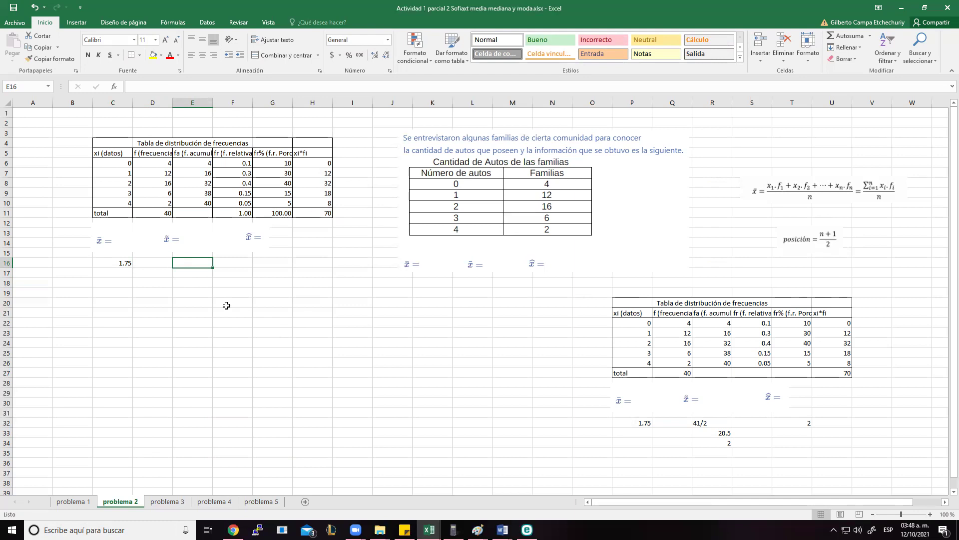
type("(40+1")
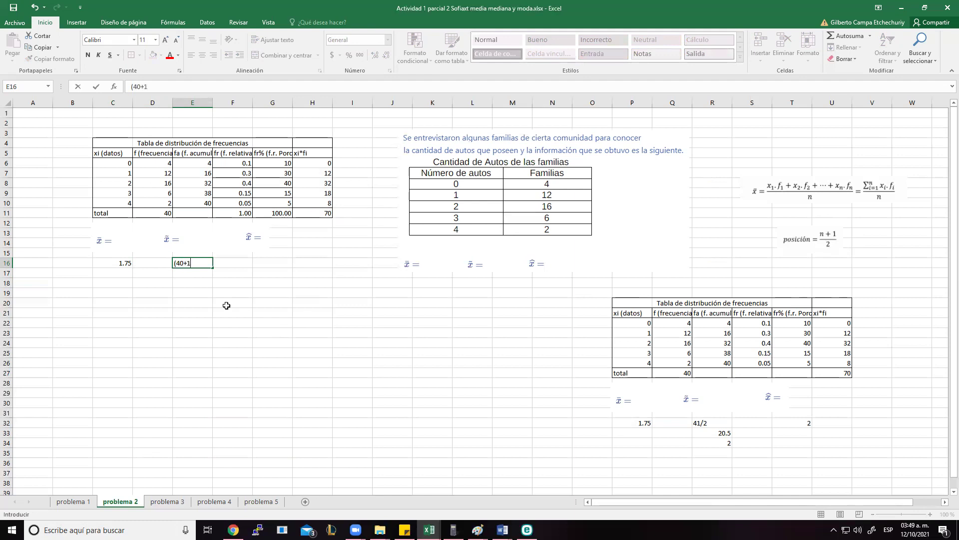
type(")/2=20.5")
left_click(198, 271)
left_click(198, 258)
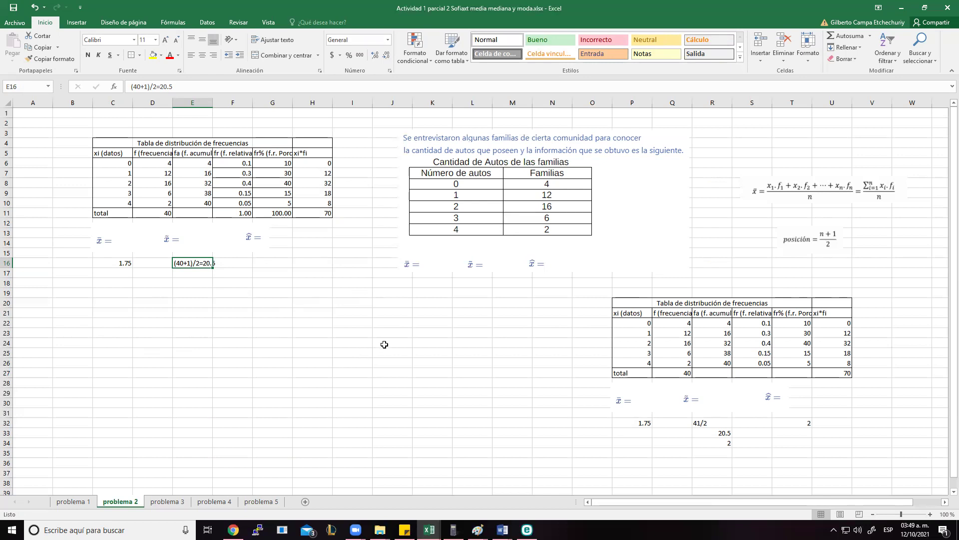
Locate position 20.5 in the cumulative frequencies and enter the median 2 in E17.
left_click(204, 163)
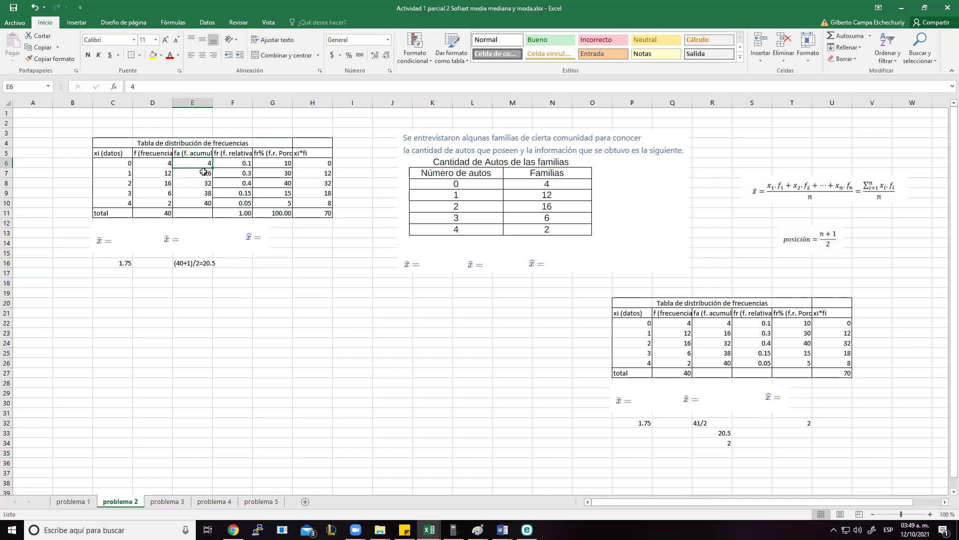
left_click(204, 172)
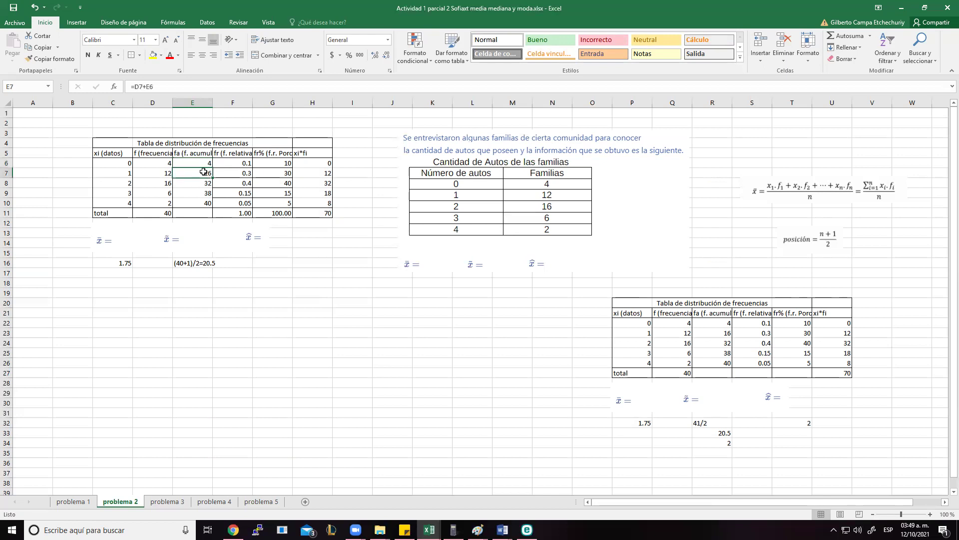
left_click(202, 185)
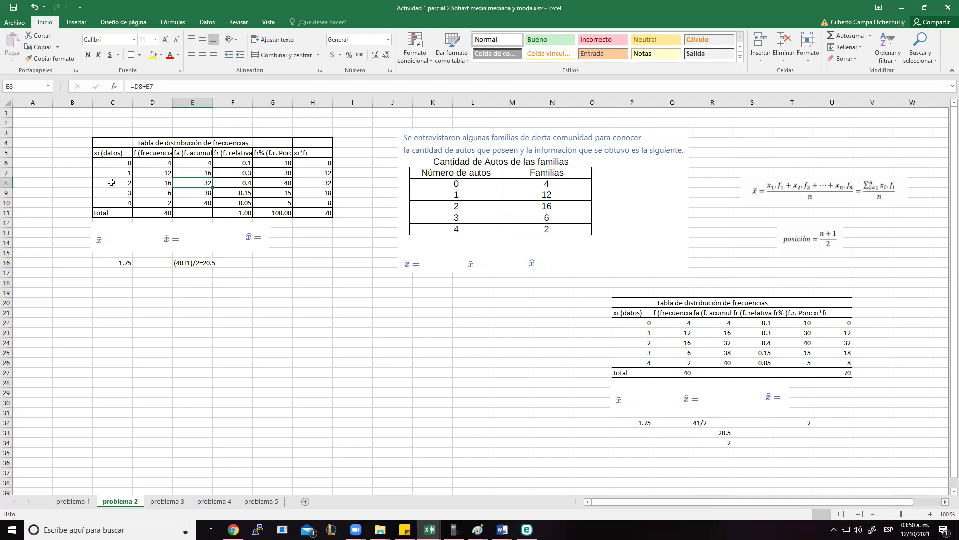
left_click(190, 272)
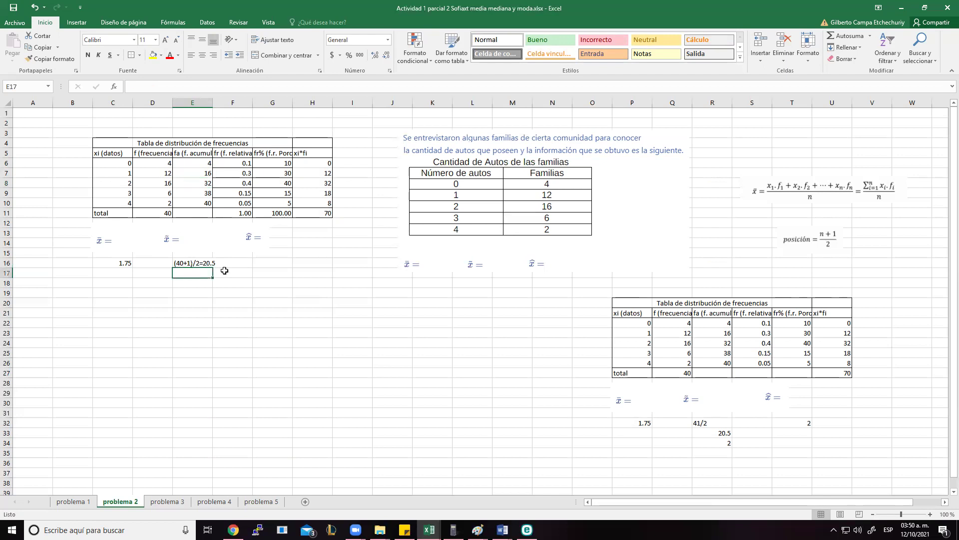
type("2")
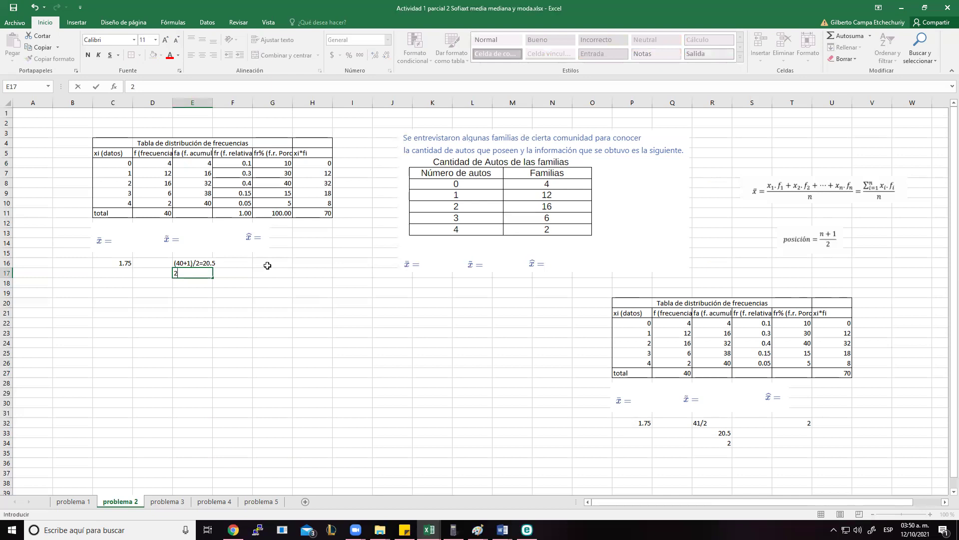
Enter the mode 2 in G16 under the mode symbol.
left_click(268, 266)
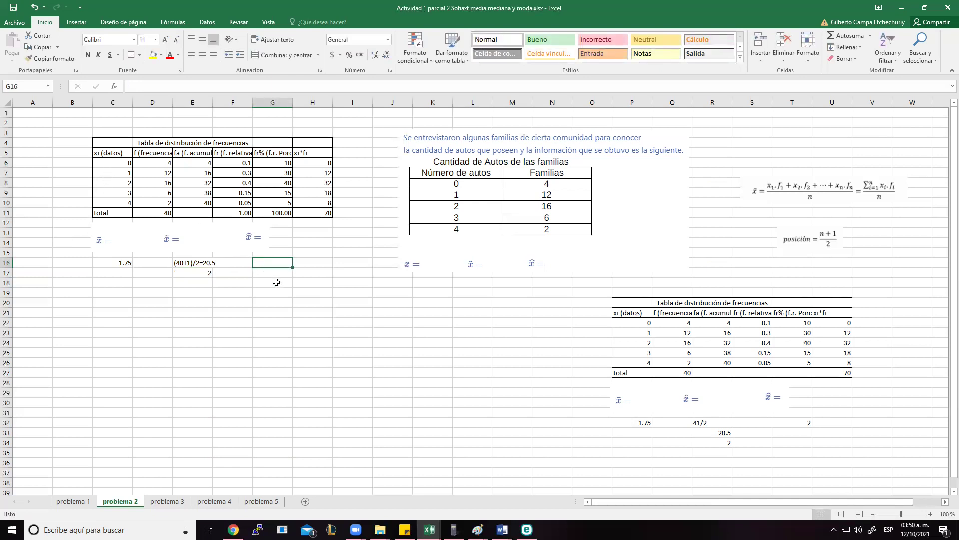
type("2")
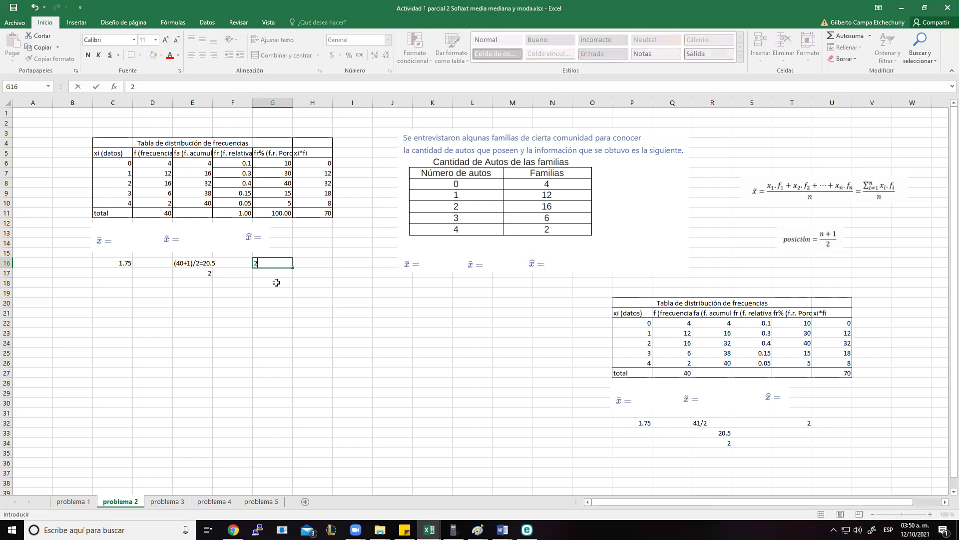
key("Return")
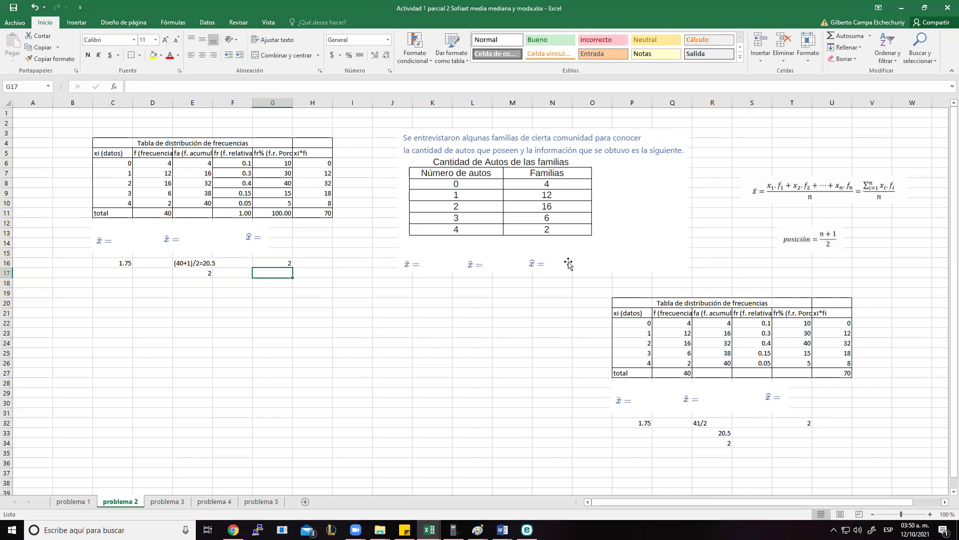
Open the problema 3 sheet and review the monthly temperatures exercise and its chart.
left_click(168, 501)
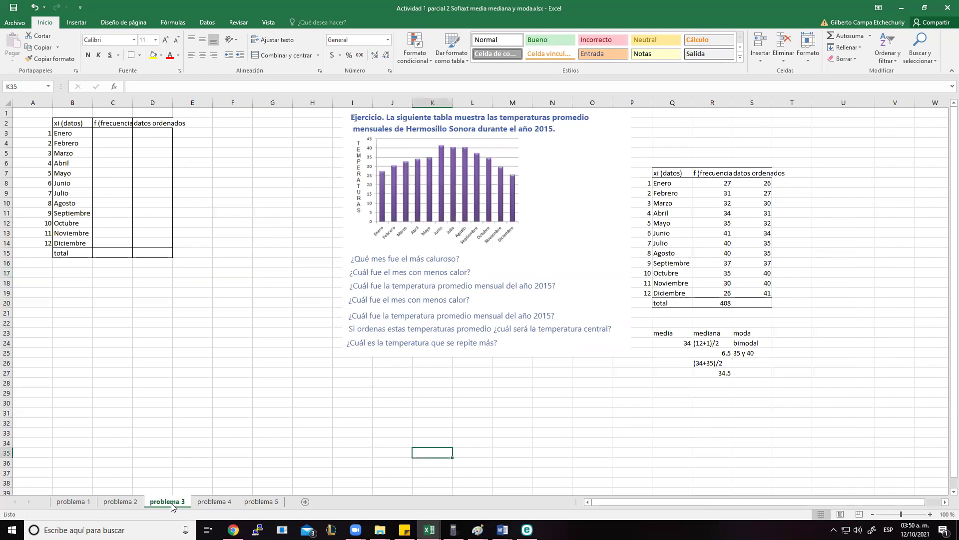
left_click(415, 127)
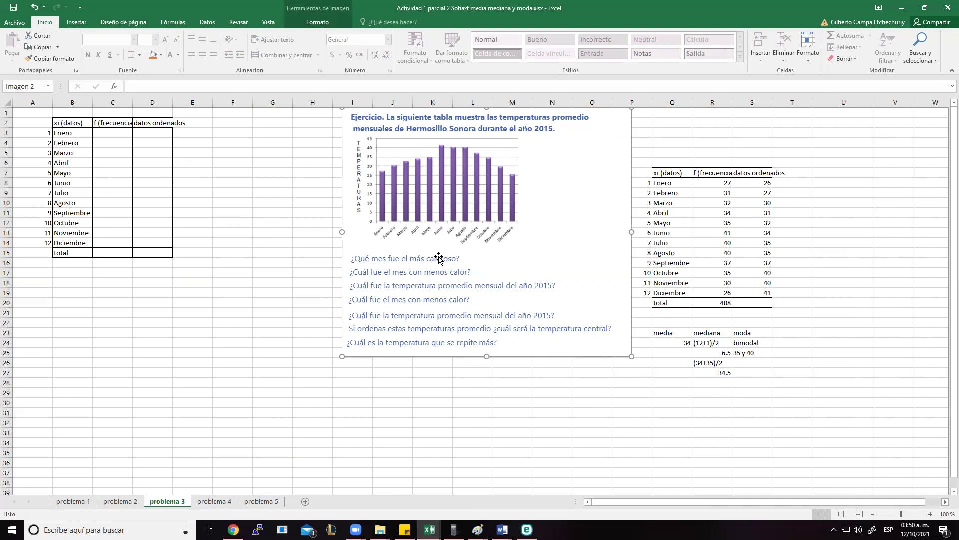
left_click(673, 184)
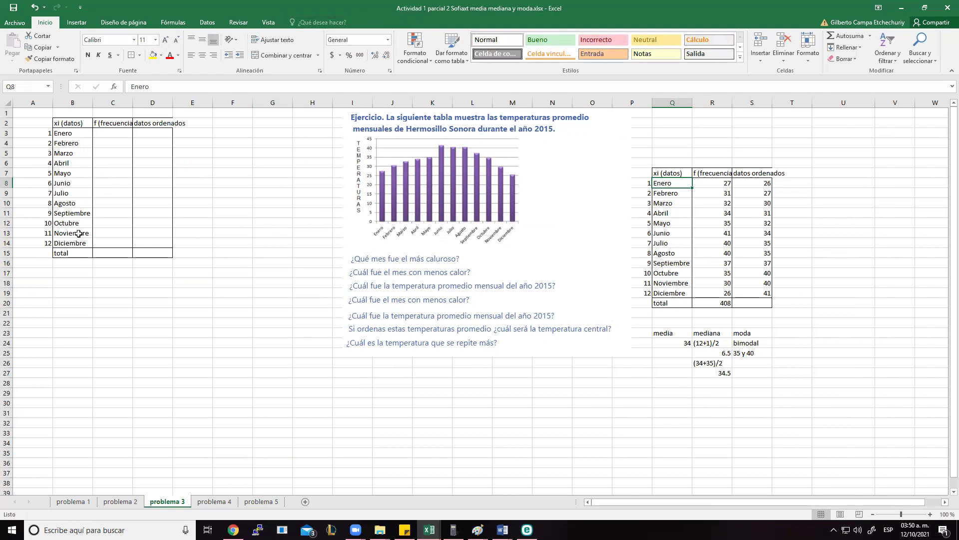
Enter the chart's temperatures for Enero to Mayo in C3:C7: 27, 31, 32, 34 and 35.
left_click(118, 132)
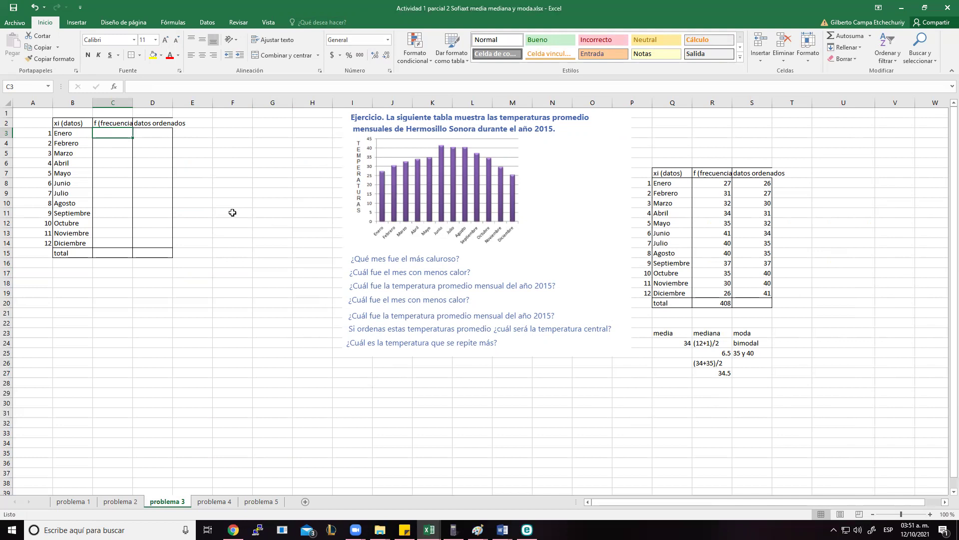
type("27")
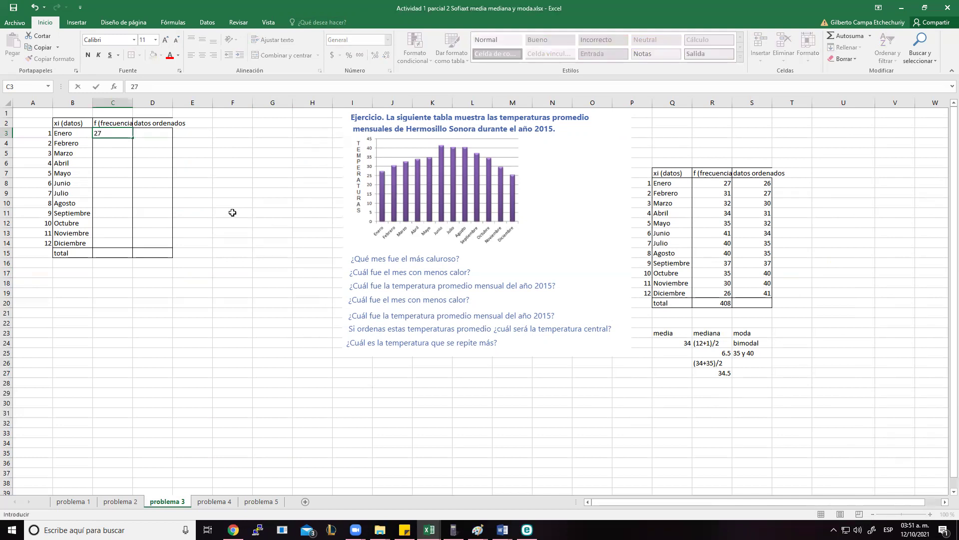
key("Return")
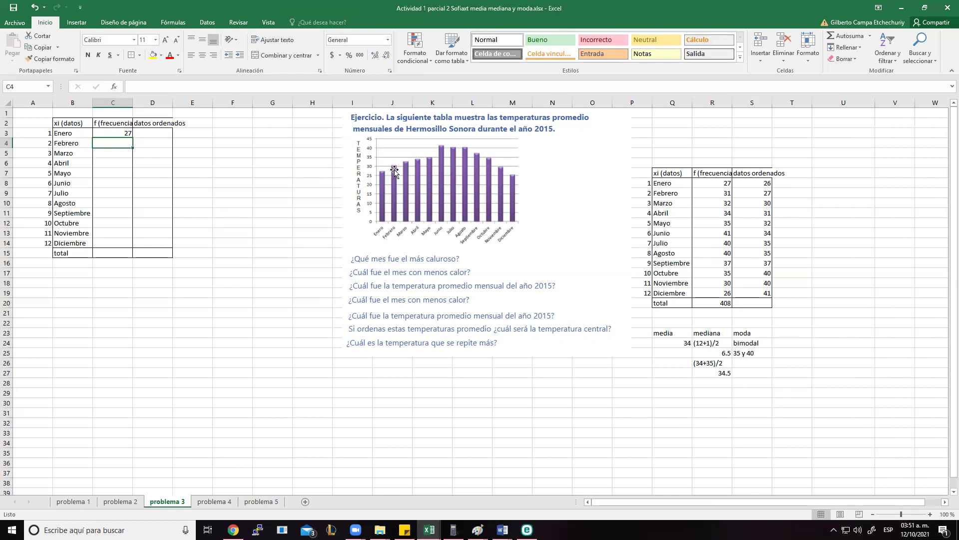
type("31")
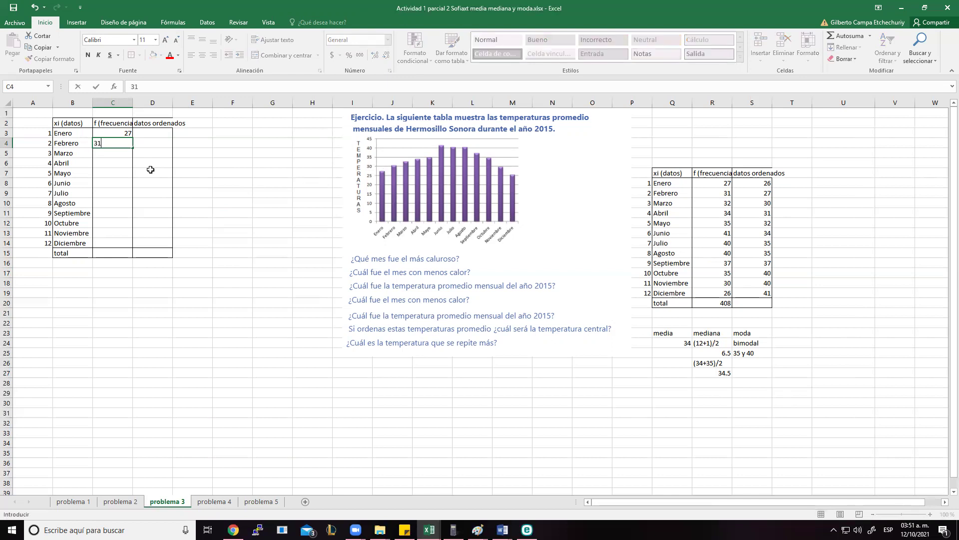
key("Return")
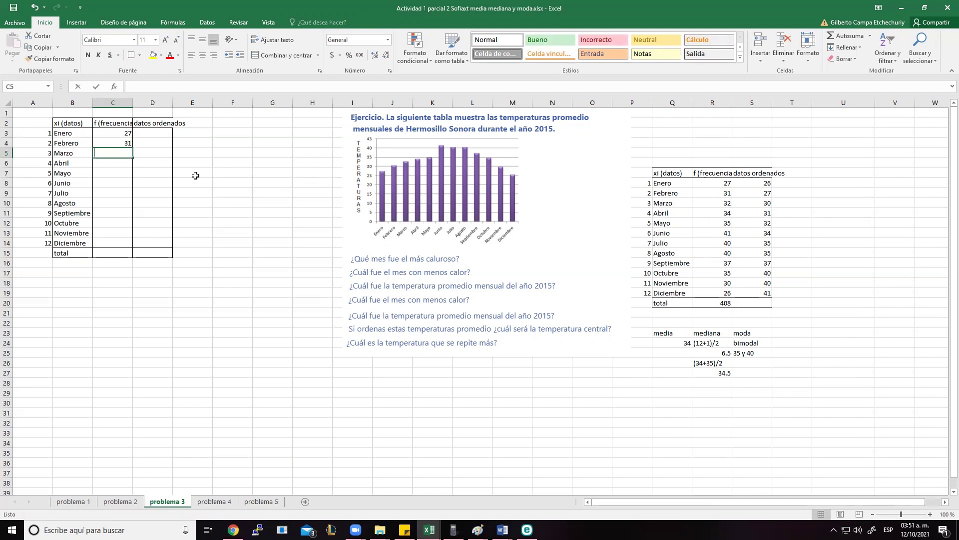
type("32")
key("Return")
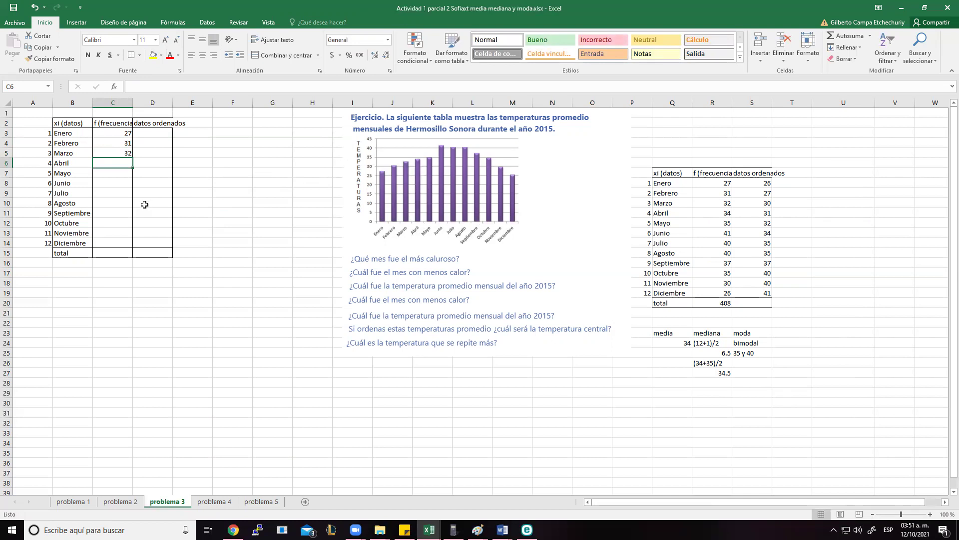
type("34")
key("Return")
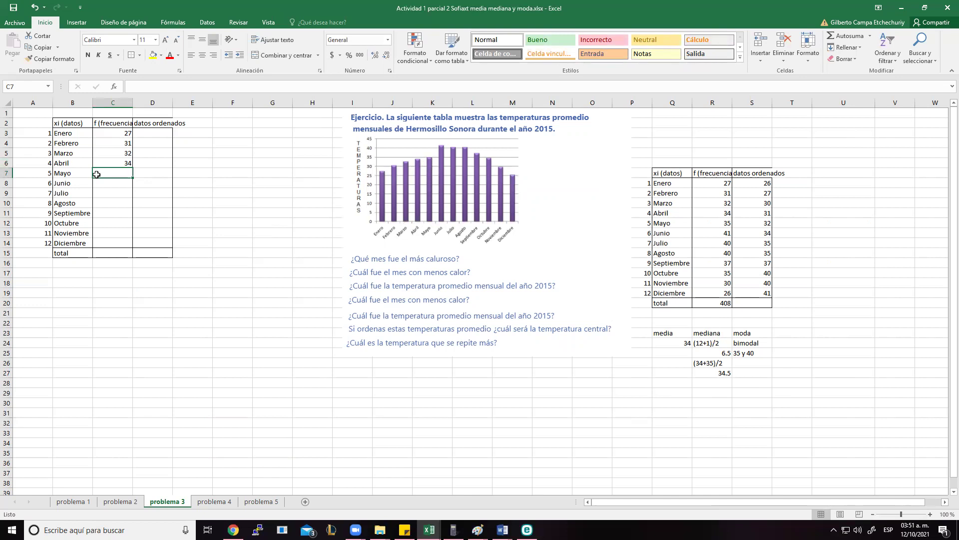
type("35")
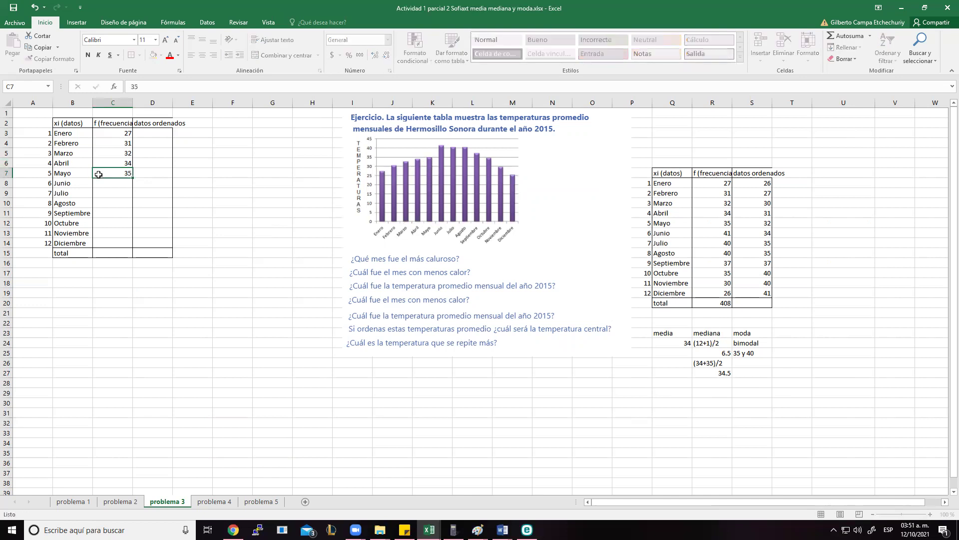
key("Return")
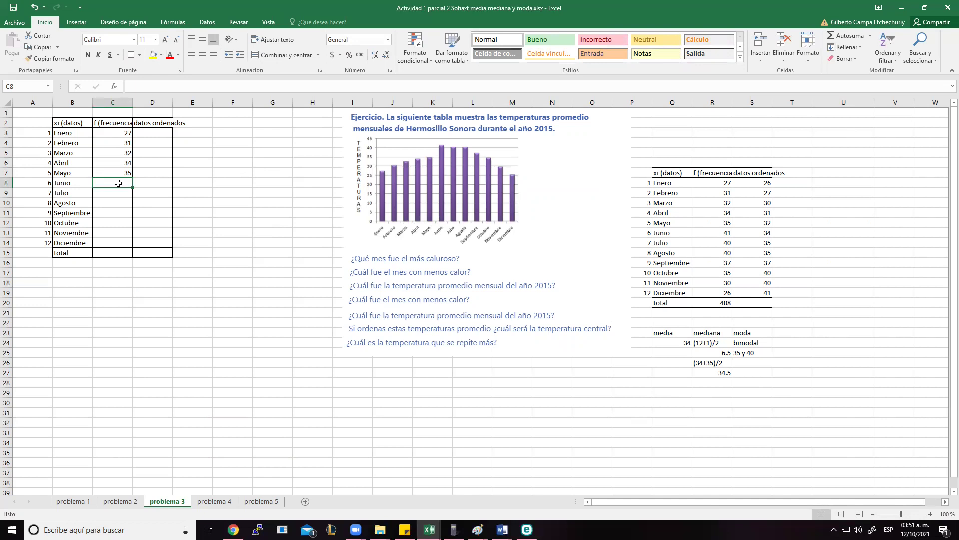
Enter the temperatures for Junio, Julio and Agosto in C8:C10: 41, 40 and 40.
type("41")
key("Return")
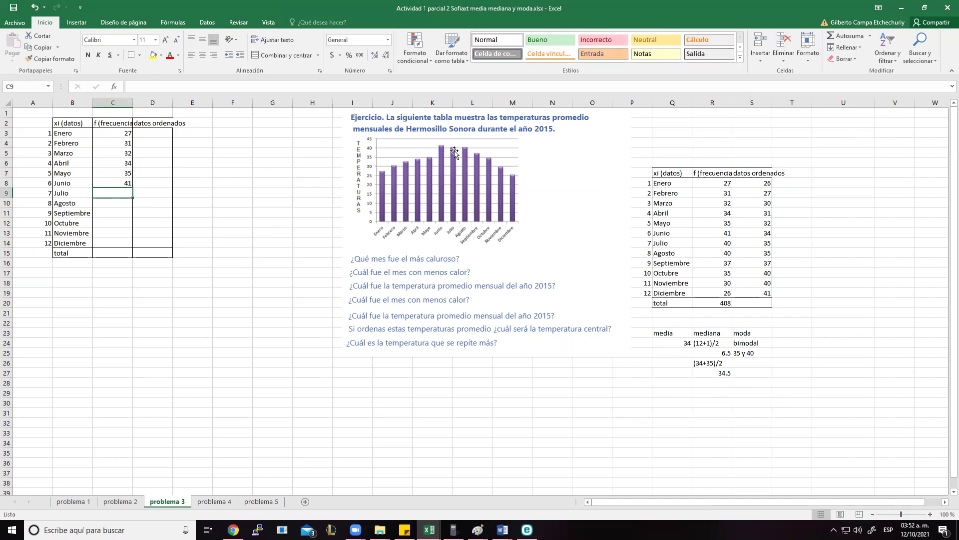
type("40")
key("Return")
type("4")
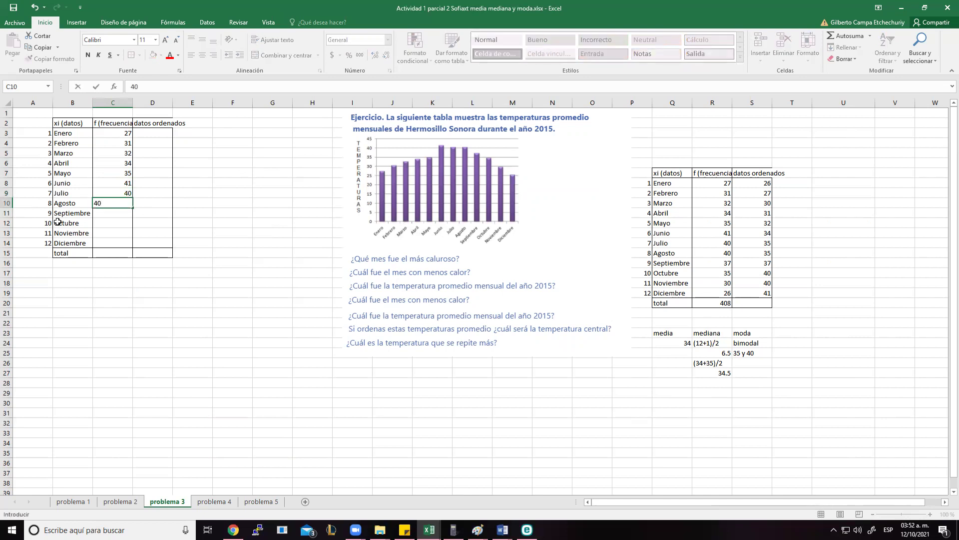
key("Return")
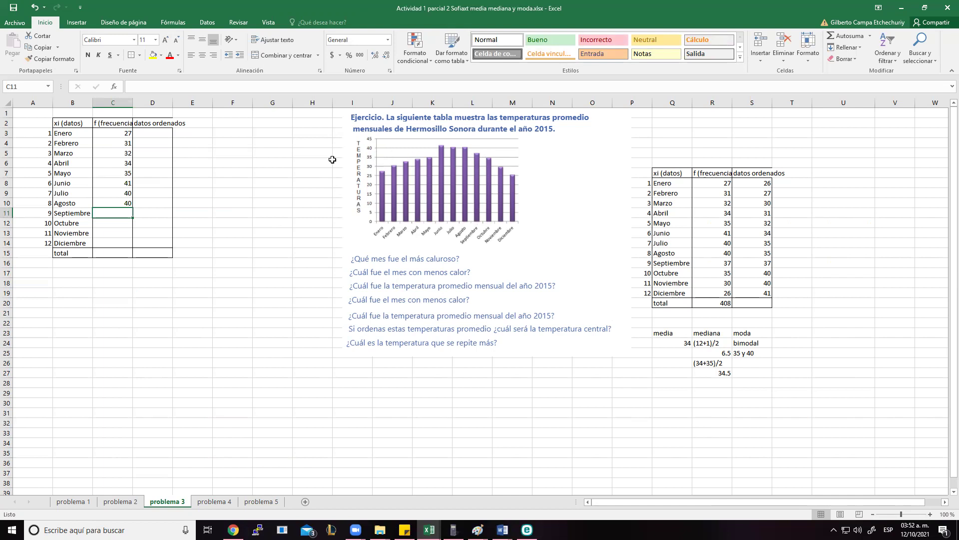
Enter the temperatures for Septiembre to Diciembre in C11:C14: 37, 35, 30 and 26.
type("37")
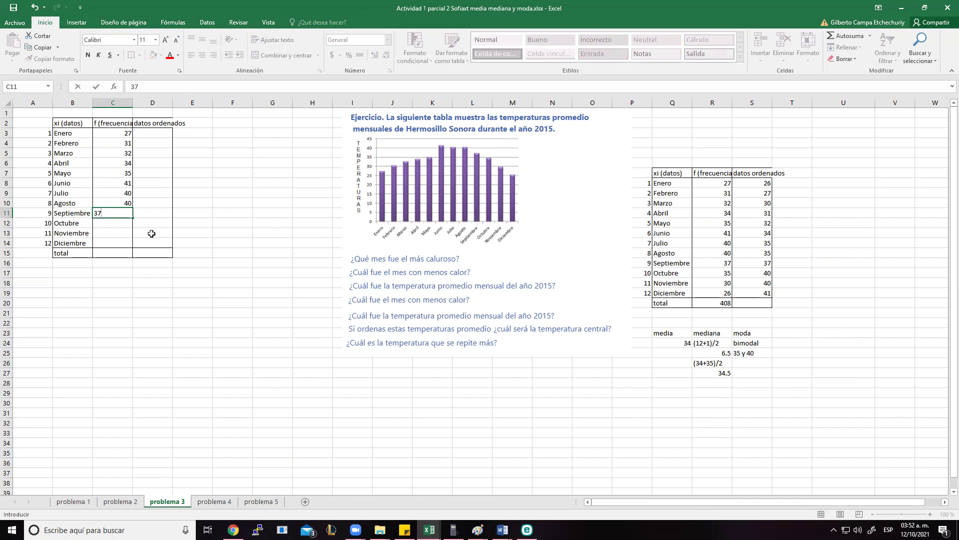
key("Return")
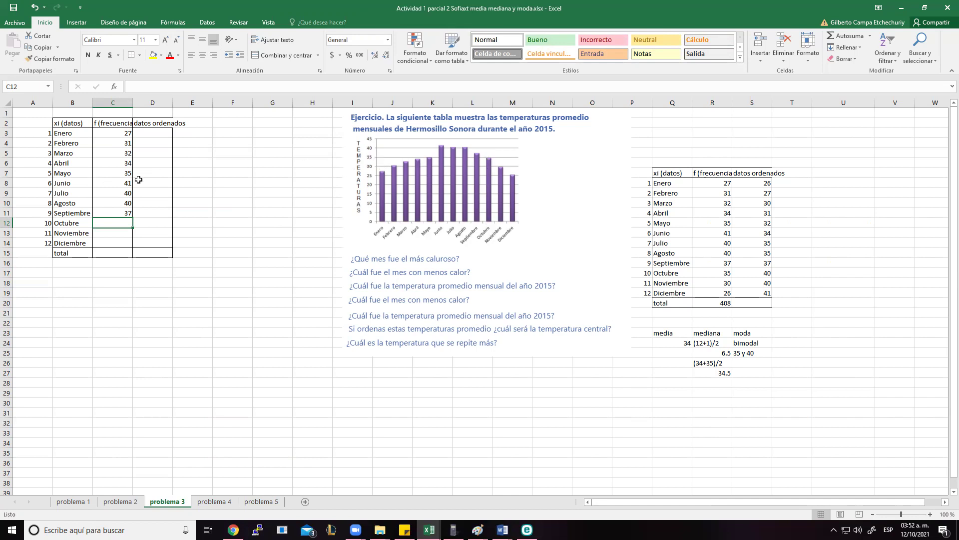
type("35")
key("Return")
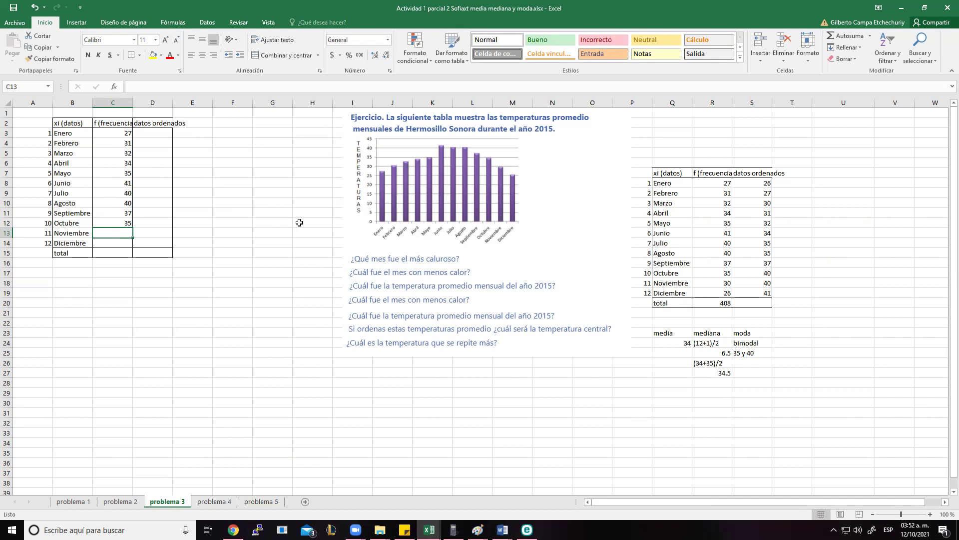
type("30")
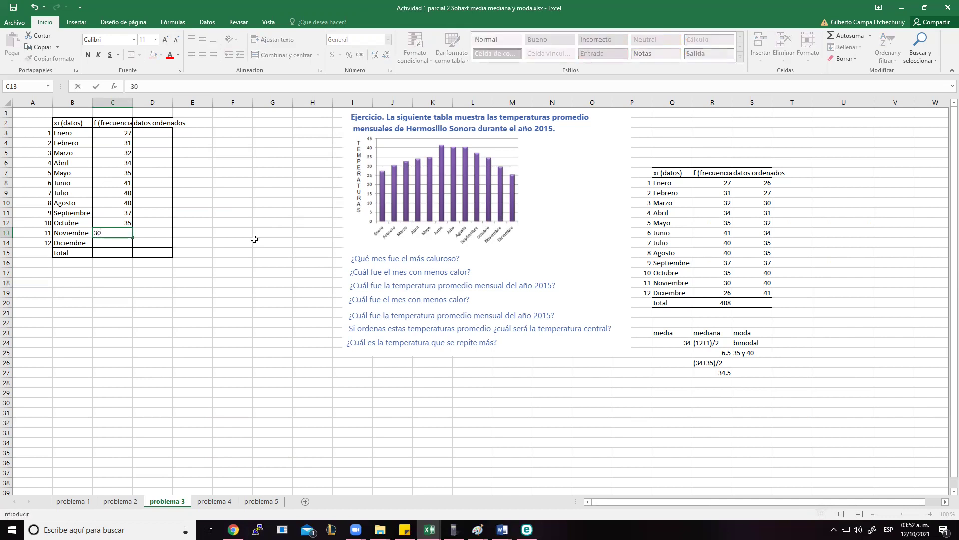
key("Return")
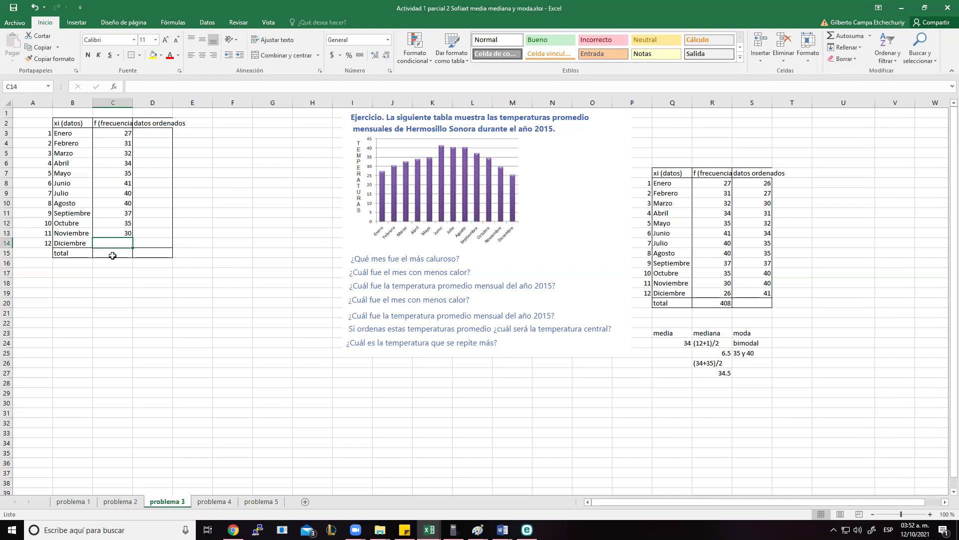
type("26")
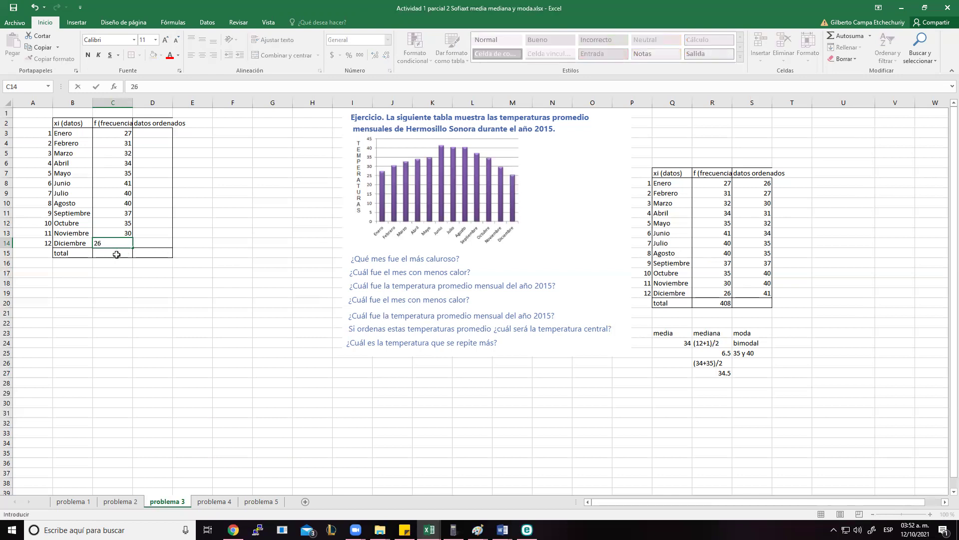
key("Return")
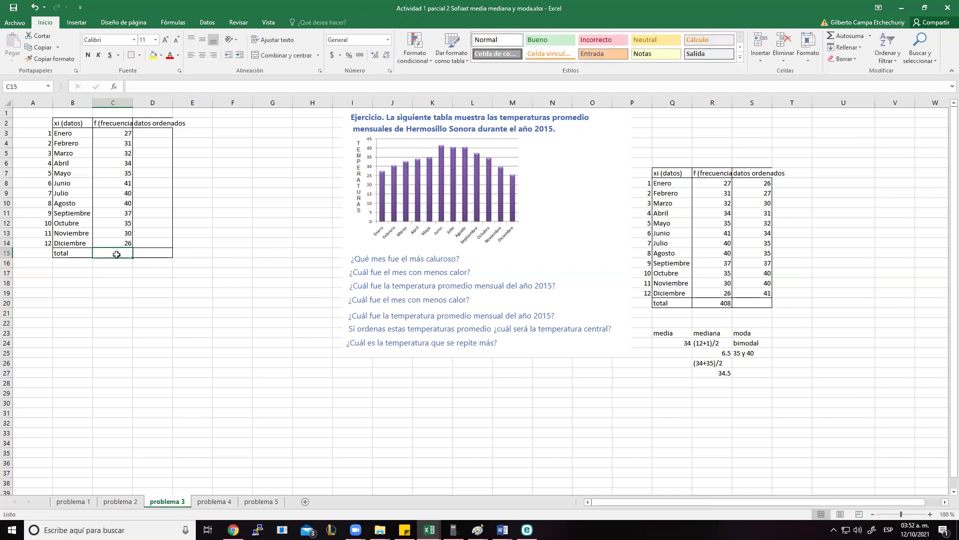
Total the monthly temperatures in C15 with =SUMA(C3:C14).
type("=")
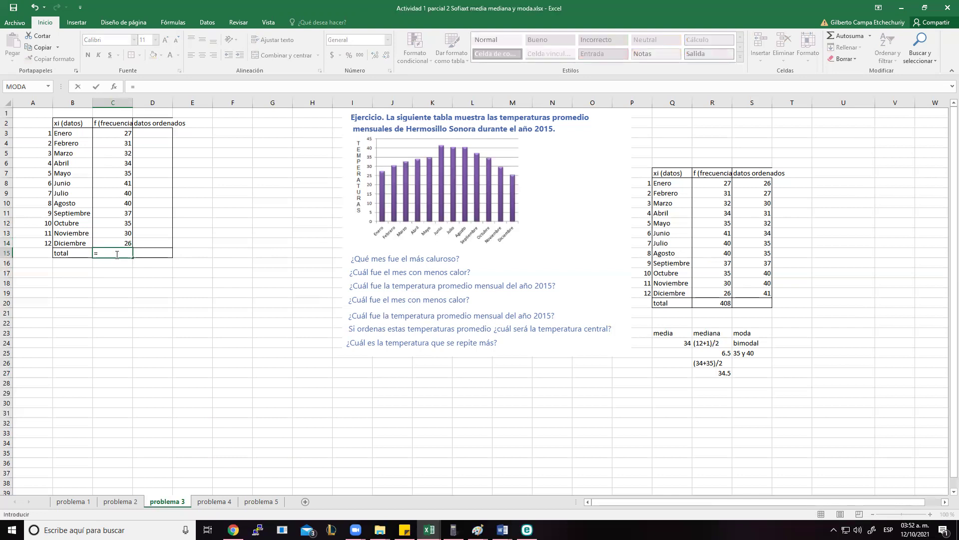
type("suma")
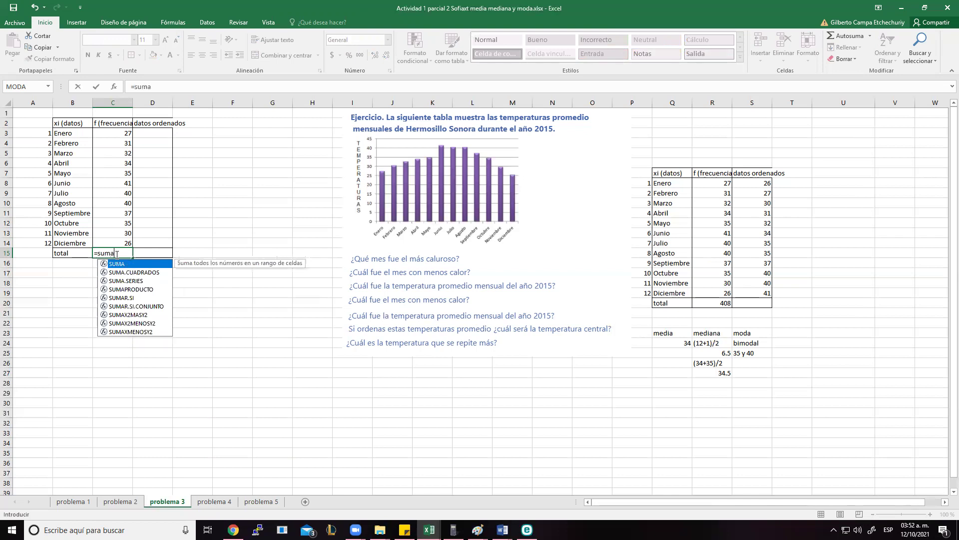
type("(")
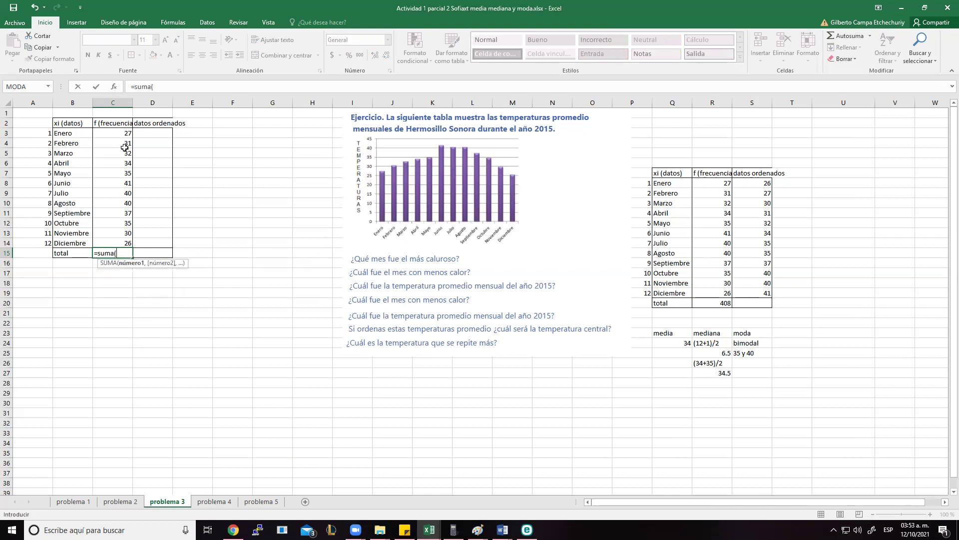
left_click_drag(123, 134, 134, 245)
key("Return")
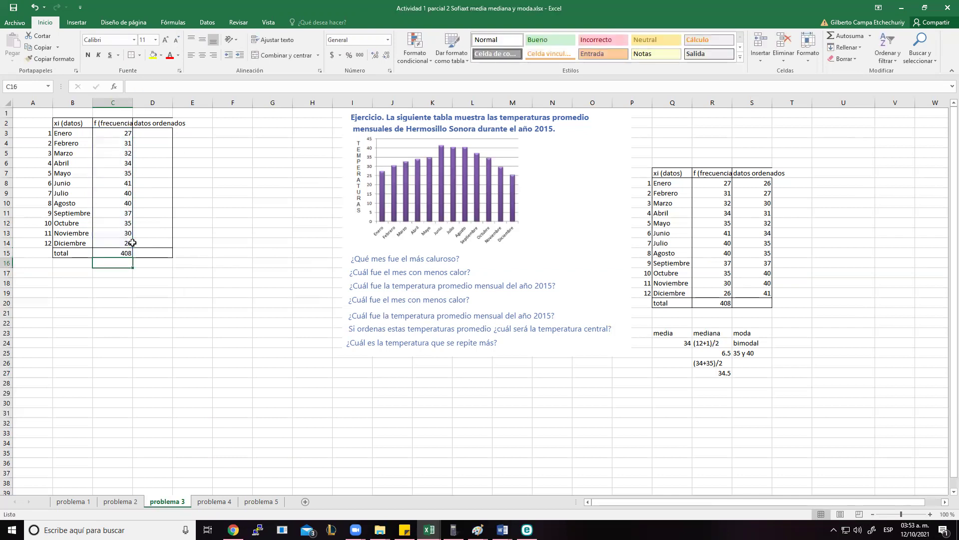
left_click(116, 253)
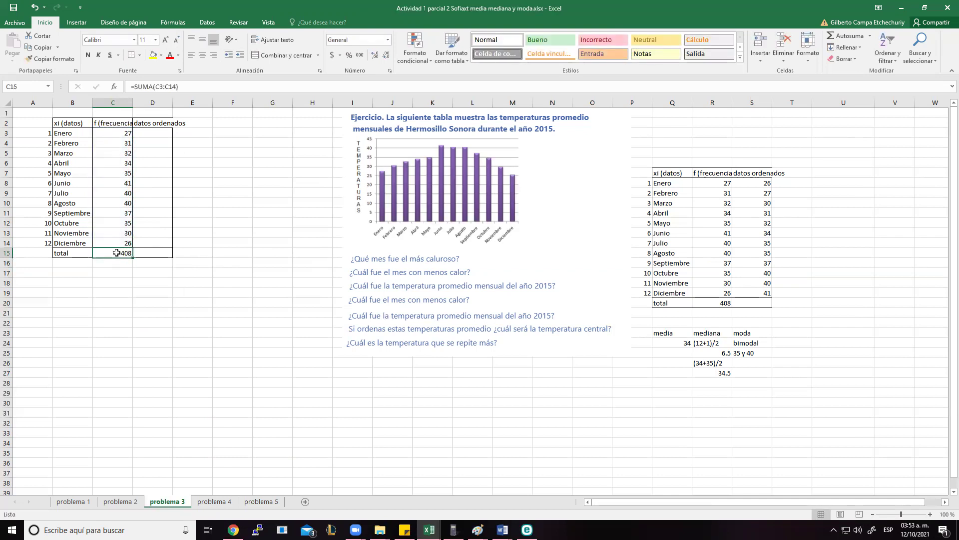
Copy the twelve monthly temperatures from C3:C14 into the datos ordenados column starting at D3.
left_click(156, 134)
left_click_drag(116, 134, 121, 237)
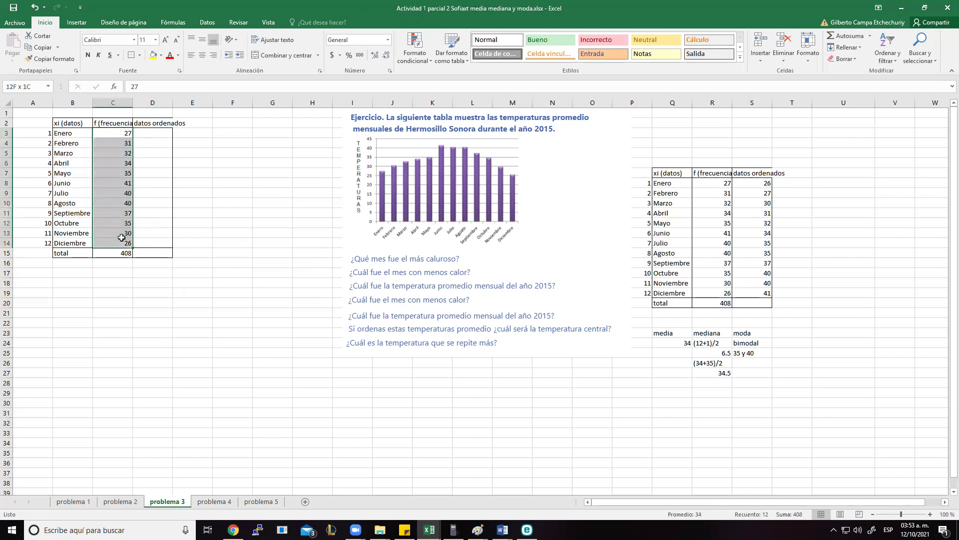
right_click(119, 234)
left_click(149, 255)
right_click(158, 134)
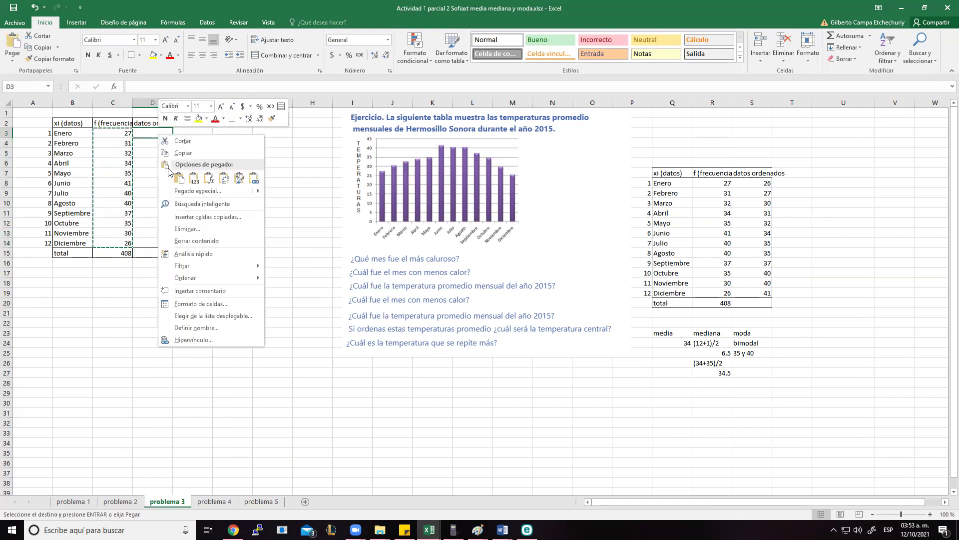
left_click(177, 177)
Sort only the copied temperatures in D3:D14 from smallest to largest, without expanding the selection.
left_click(159, 134)
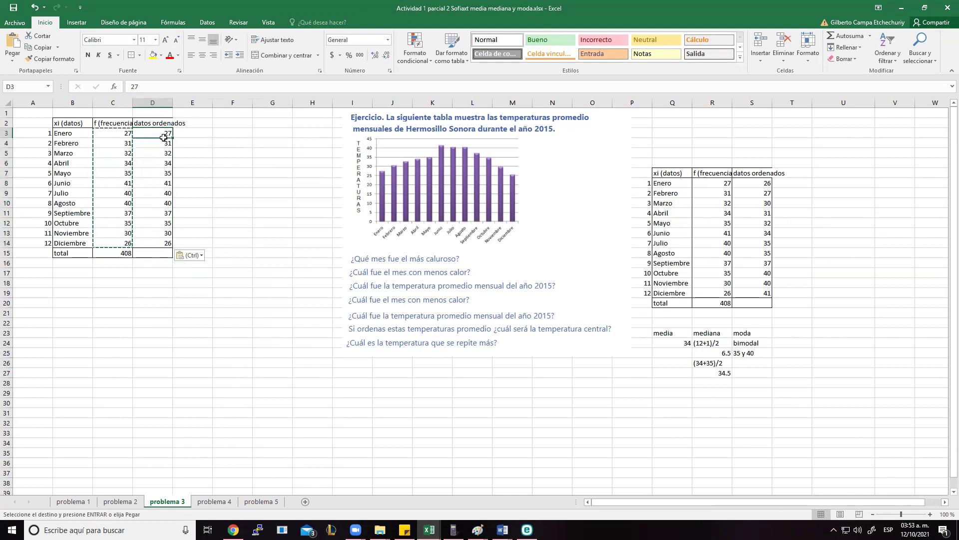
left_click_drag(157, 132, 159, 244)
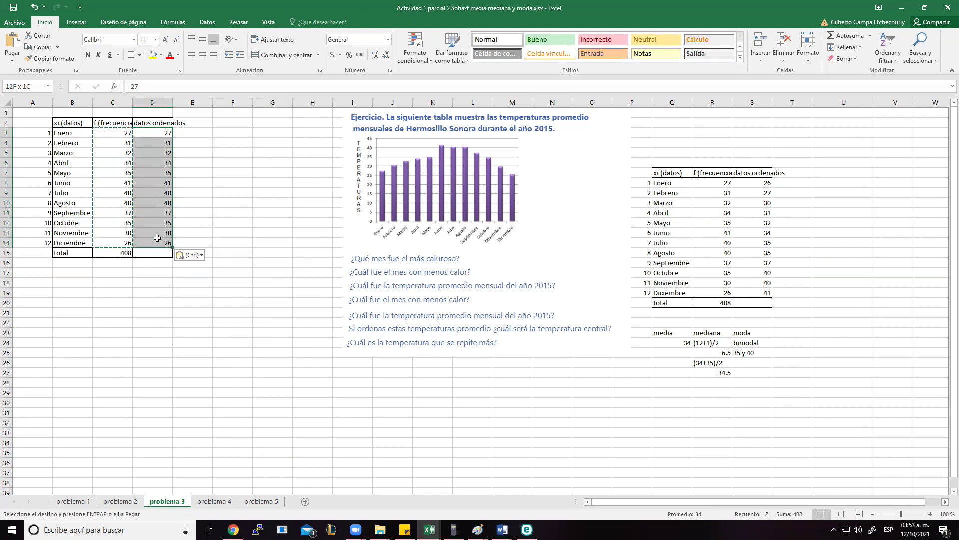
left_click(896, 51)
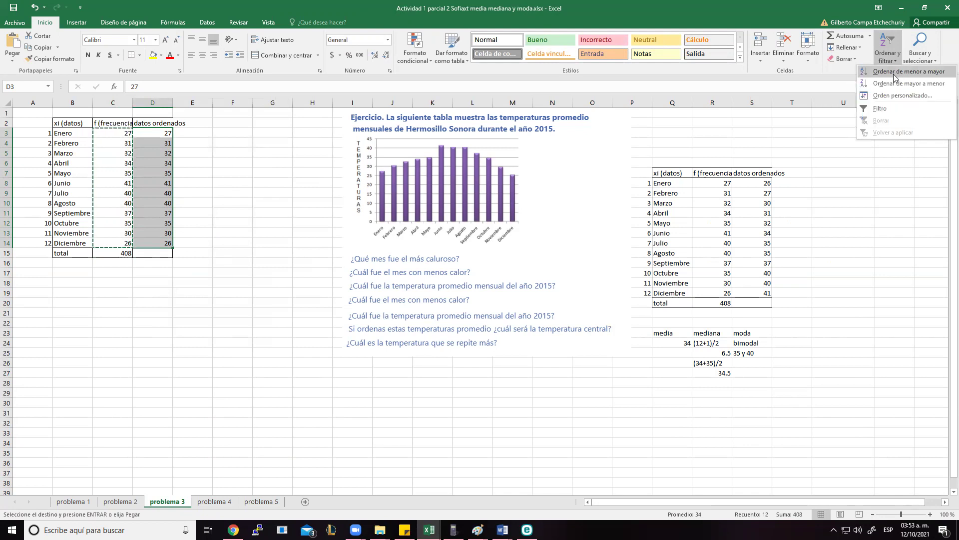
left_click(894, 73)
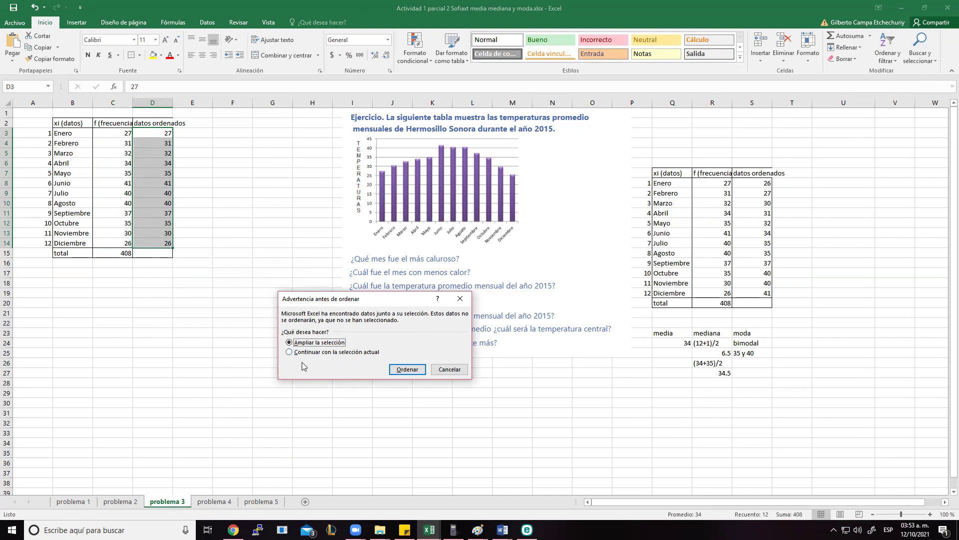
left_click(289, 352)
left_click(410, 371)
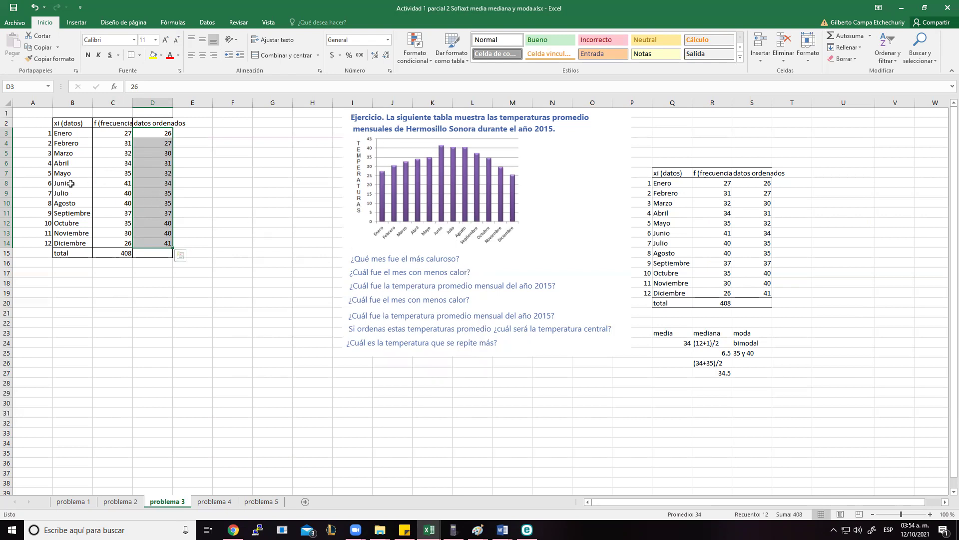
Locate the hottest month's temperature in the monthly frequency column.
left_click(92, 184)
left_click(110, 183)
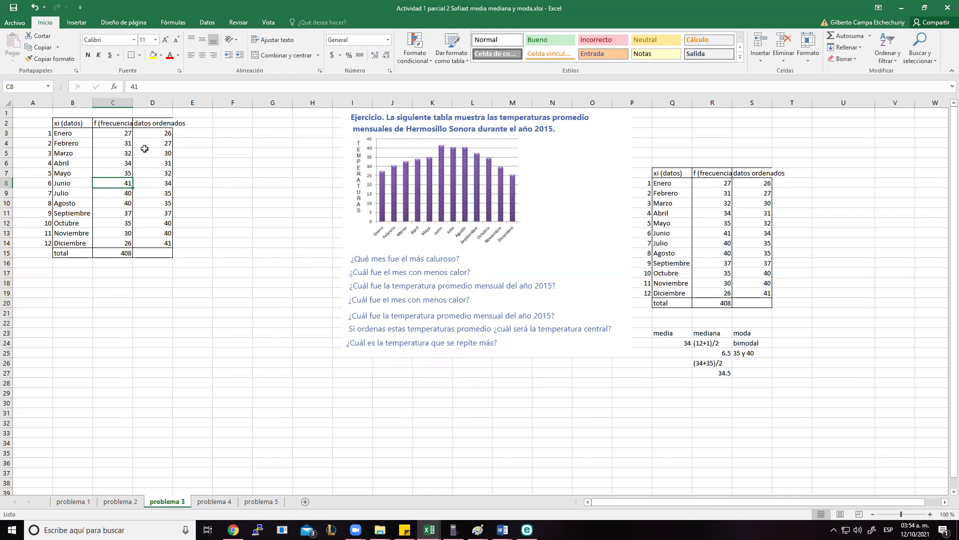
Label B19 as media and total the monthly temperatures in B20 with =SUMA(C3:C14).
left_click(120, 243)
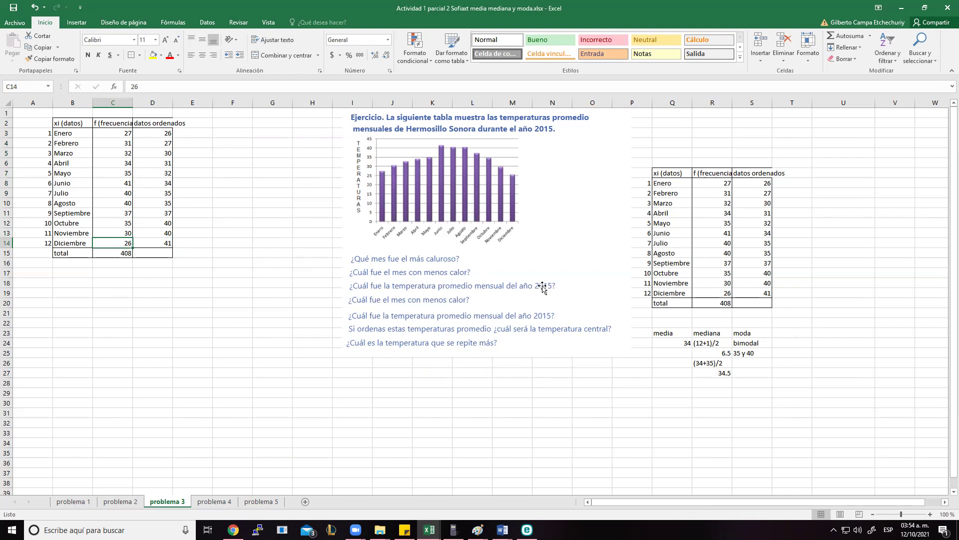
left_click(68, 293)
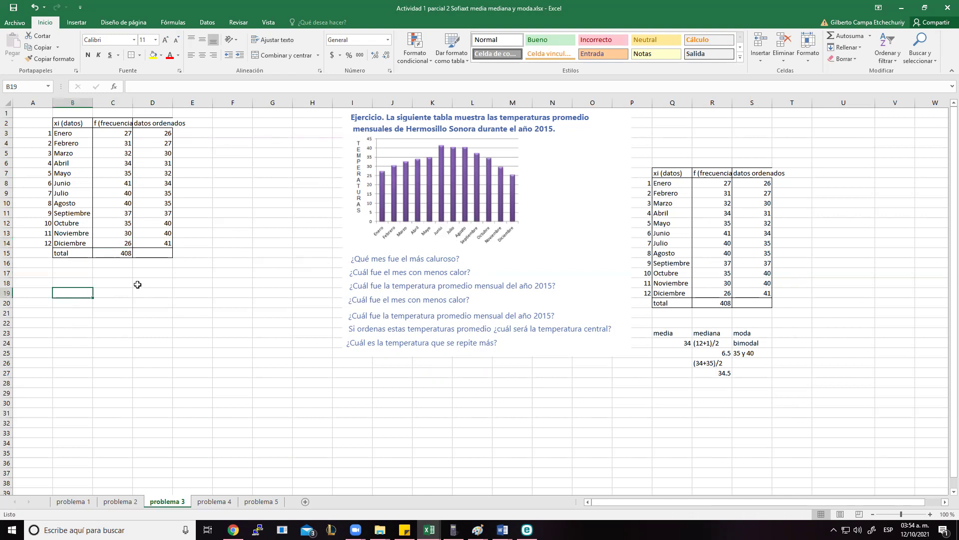
type("media")
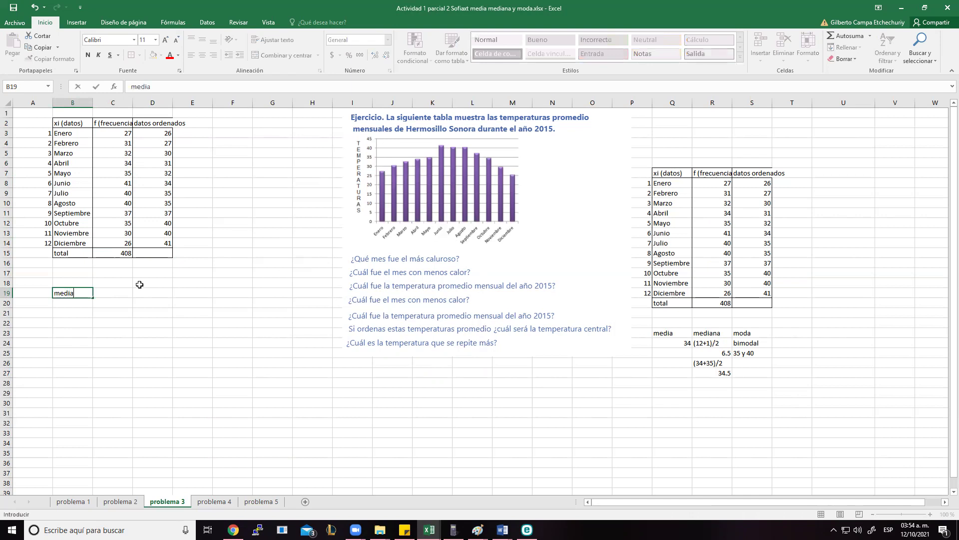
key("Return")
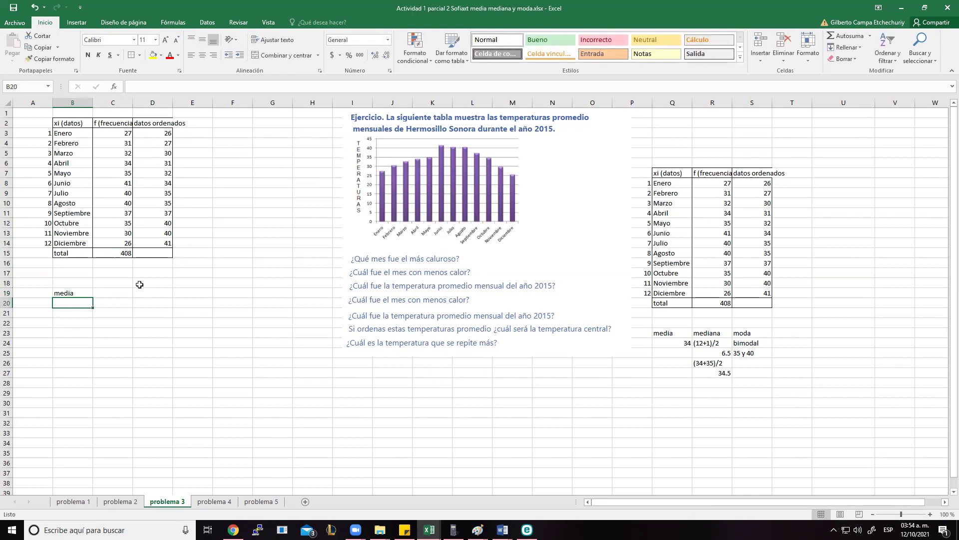
type("=")
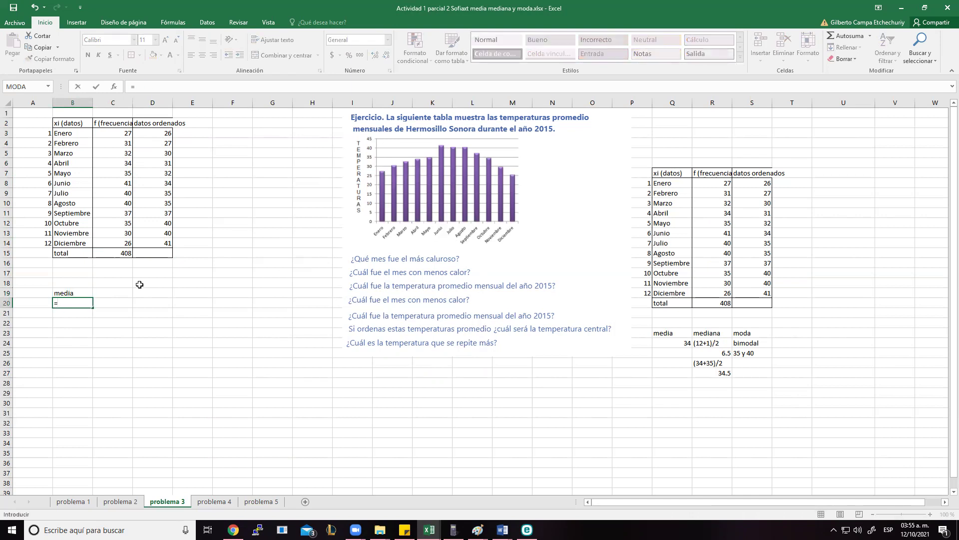
type("suma")
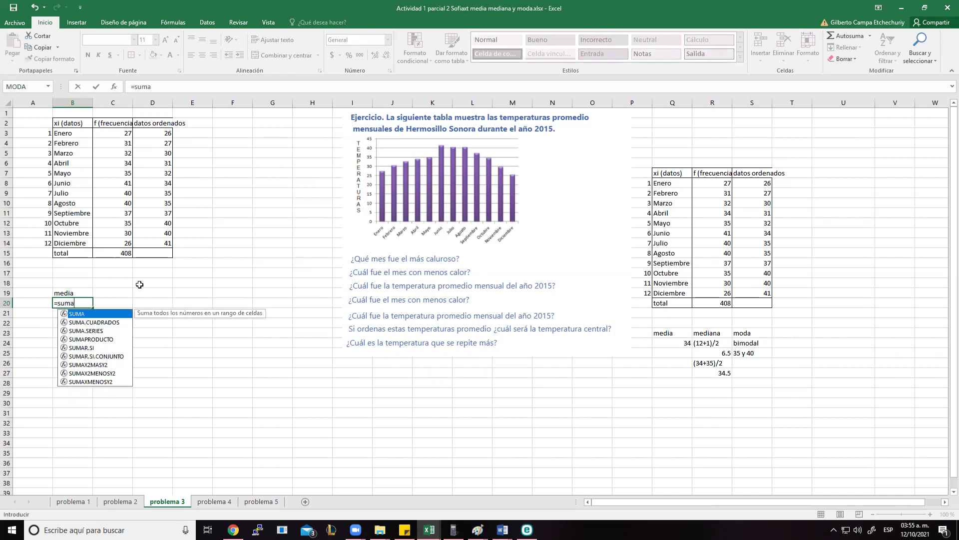
type("(")
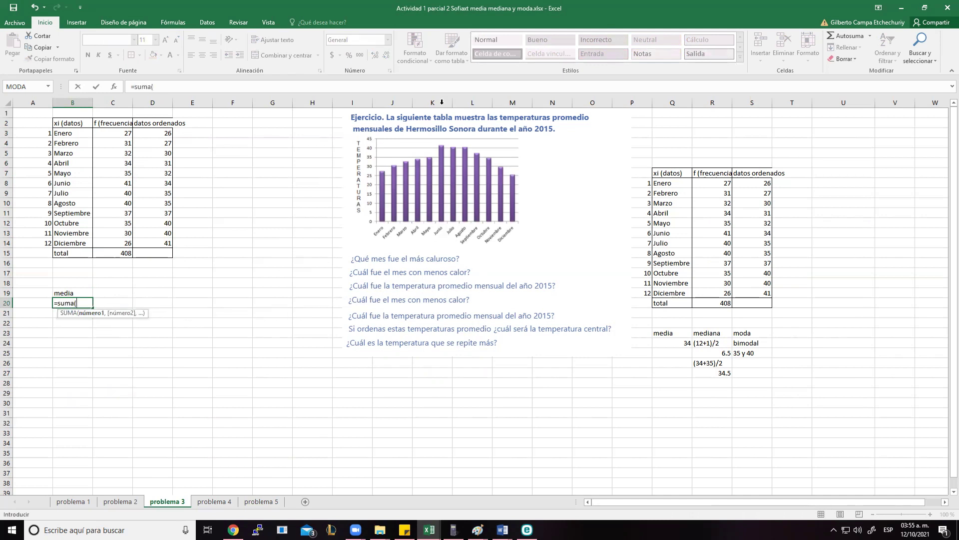
left_click_drag(124, 133, 129, 244)
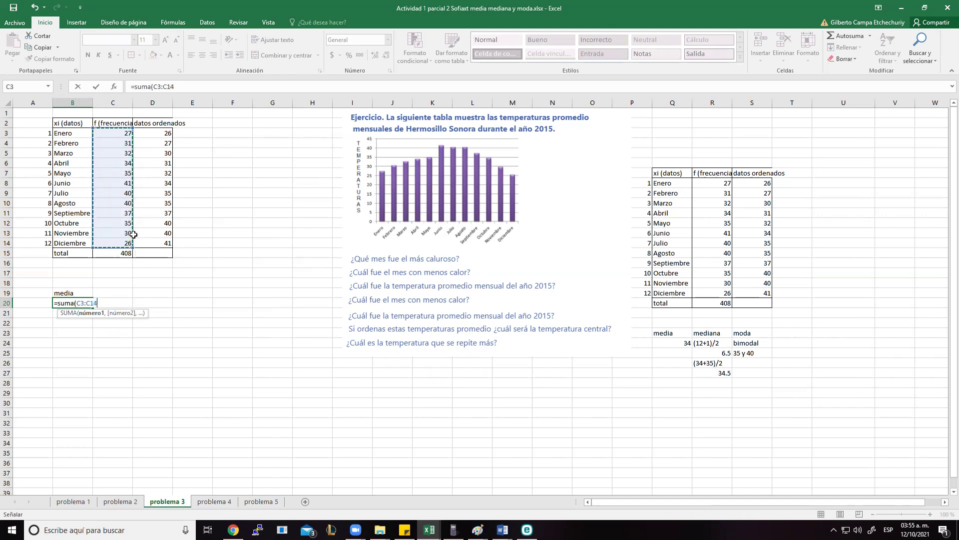
key("Return")
key("Up")
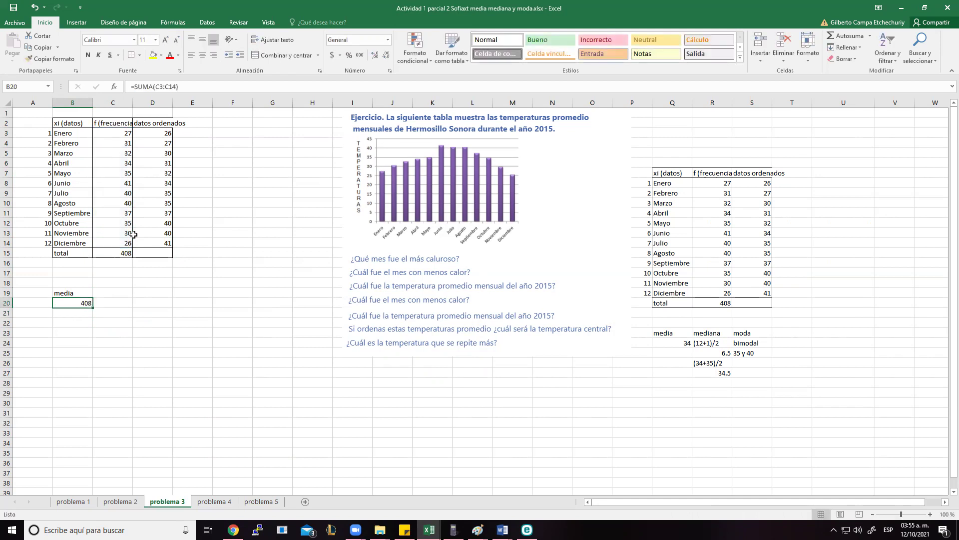
Calculate the mean monthly temperature in B21 with =C15/12.
left_click(78, 312)
type("=")
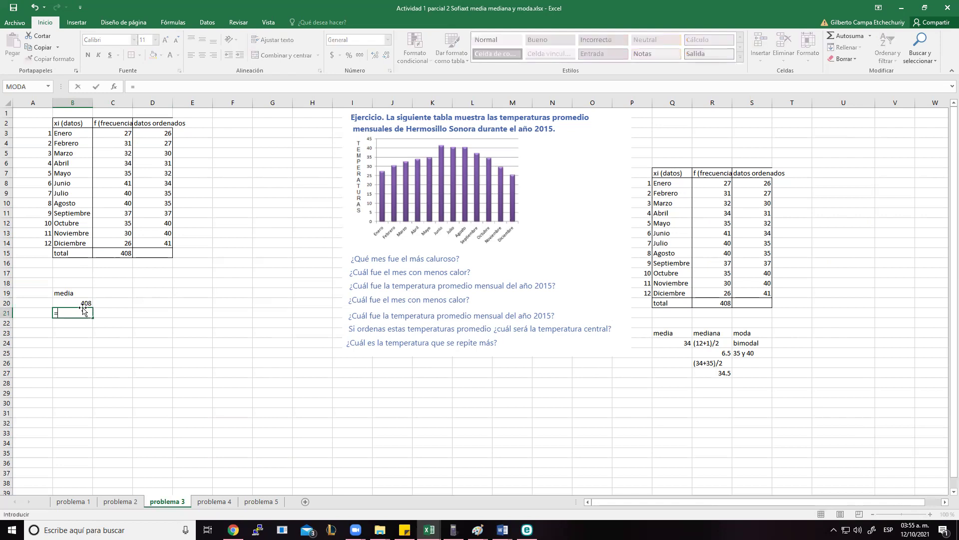
left_click(121, 254)
type("/12")
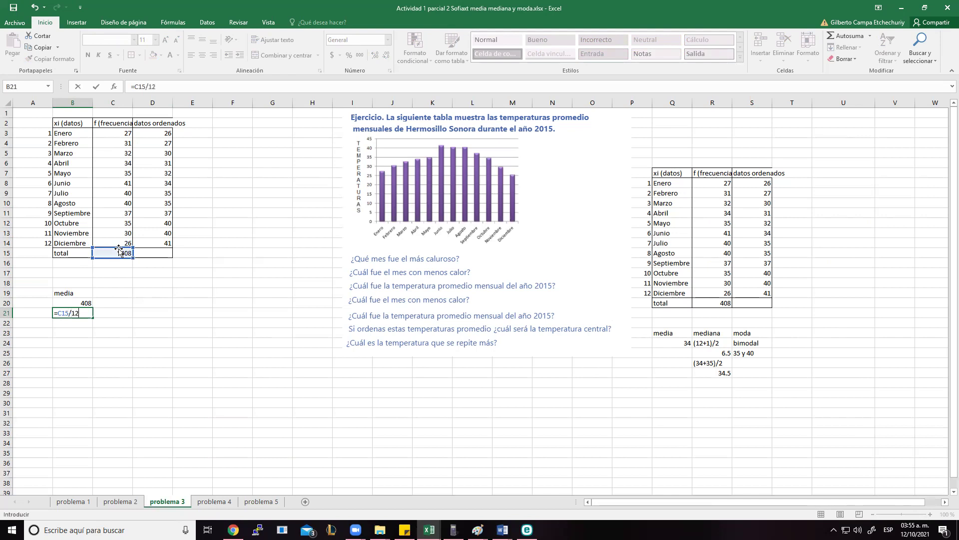
key("Return")
key("Up")
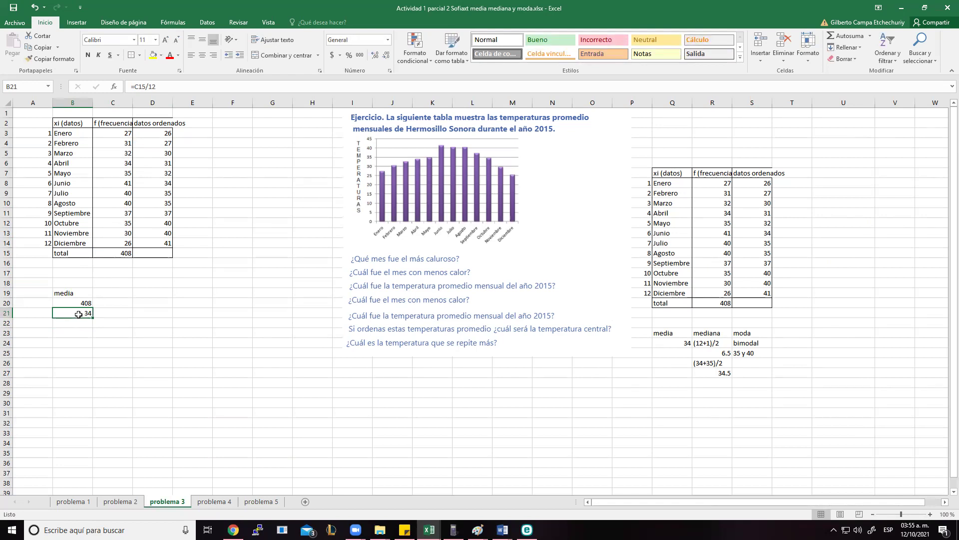
Label C19 as mediana and write the median position calculation (12+1)/2=6.5 in C20.
left_click(115, 292)
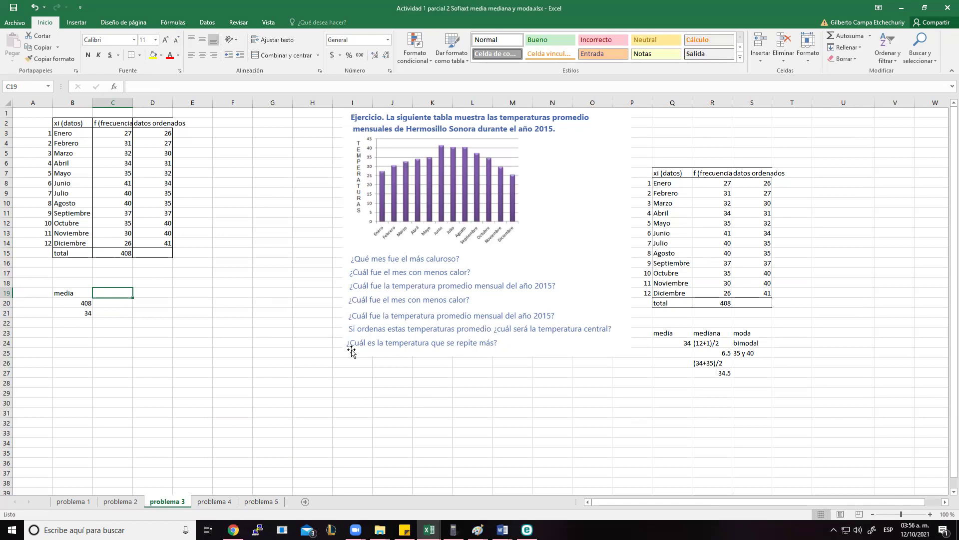
type("m")
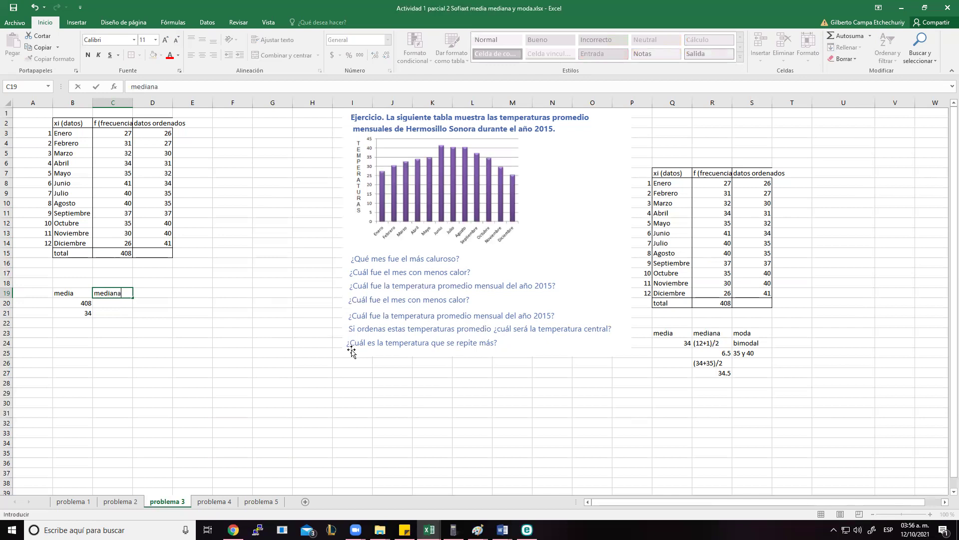
type("ediana")
key("Return")
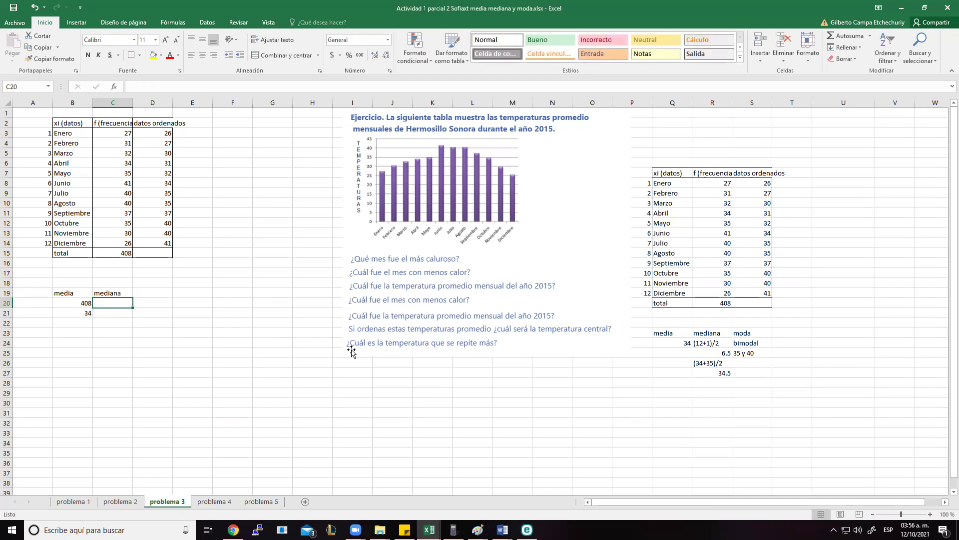
type("(12+1)/2=6.5")
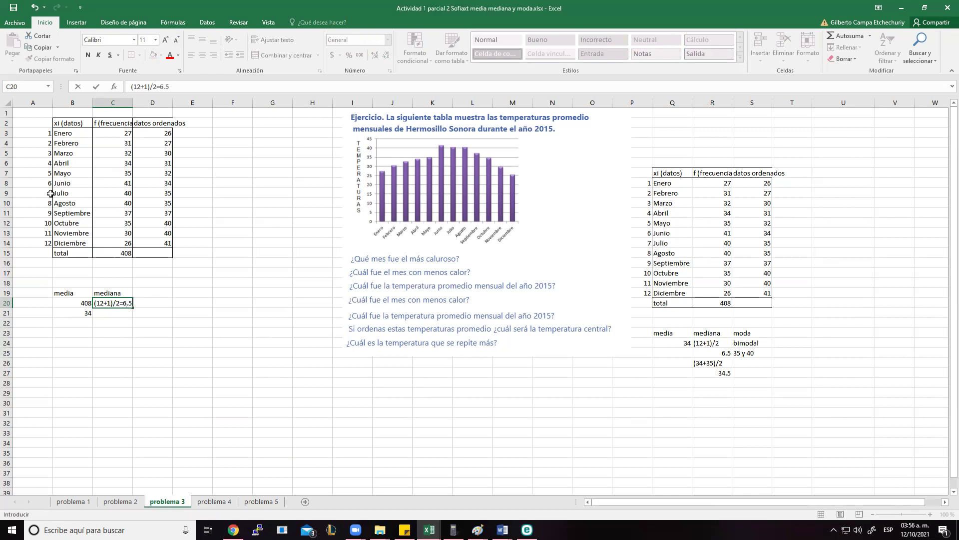
key("ctrl+Return")
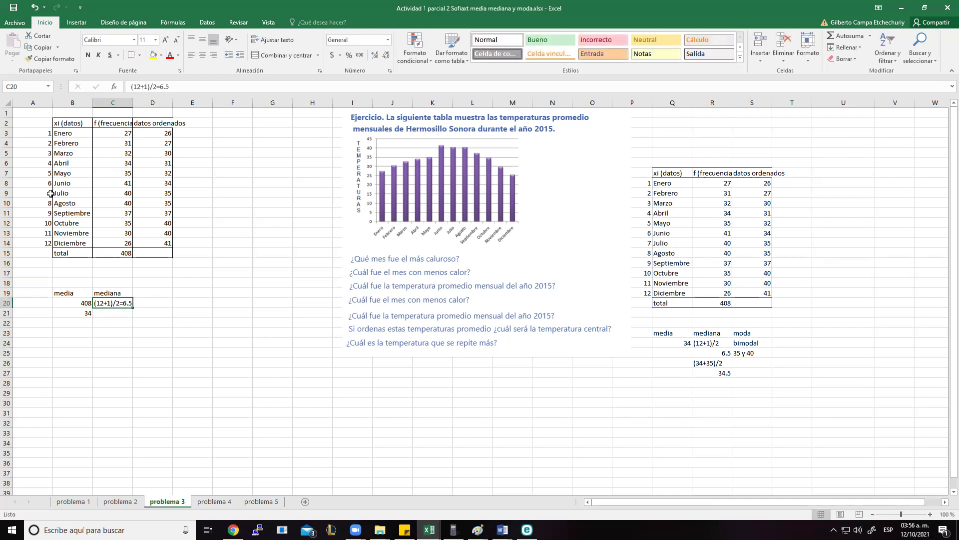
key("Down")
key("Up")
key("Down")
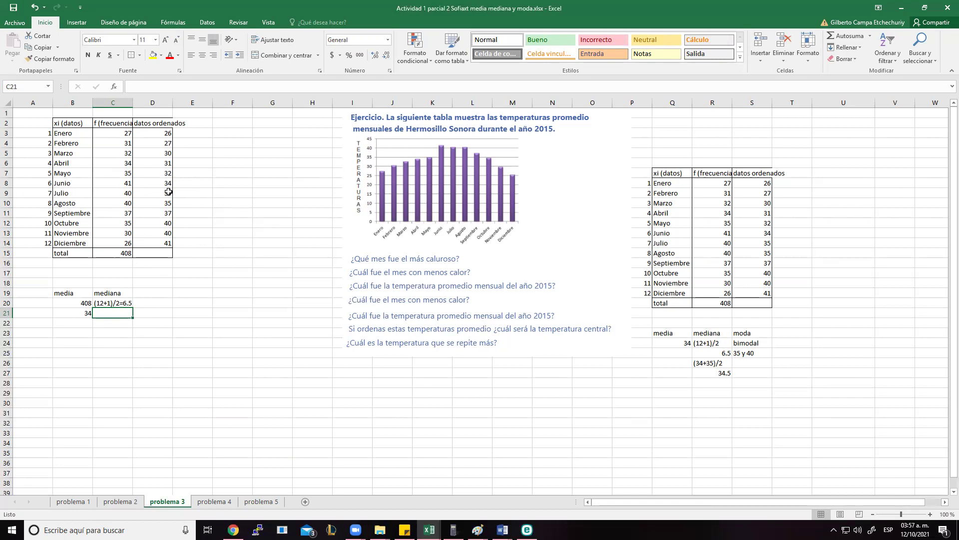
Write the average of the two central temperatures as (35+34)/2= in C21 and the median 34.5 in C22.
type("(35+34)/2=")
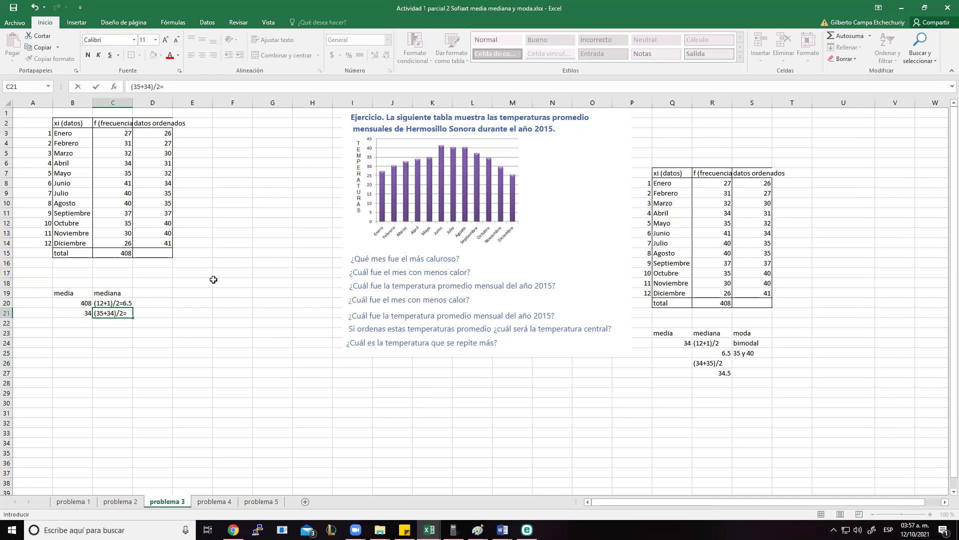
key("Return")
type("34")
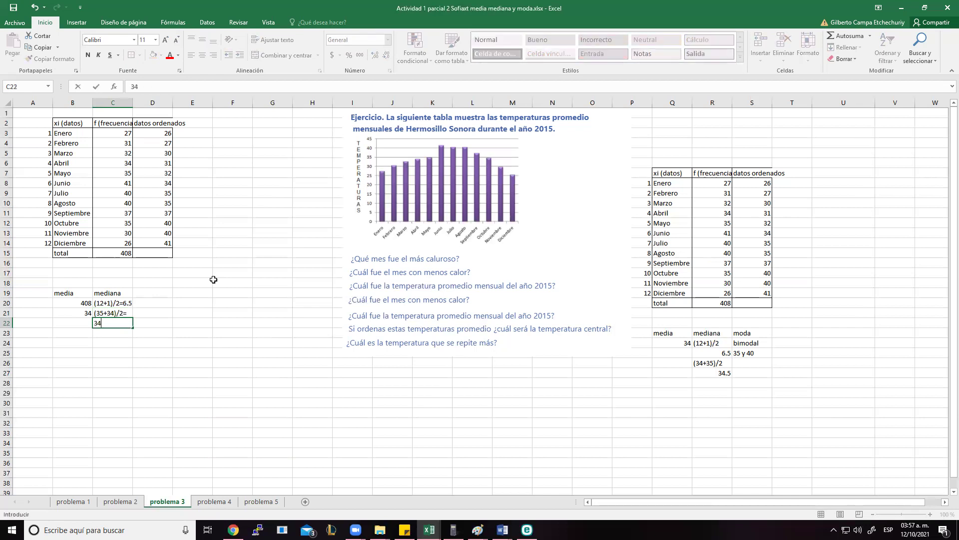
type(".5")
key("Tab")
Label D19 as moda and check the repeated temperatures of Julio and Agosto and of Mayo and Octubre.
key("Up")
key("Up")
key("Up")
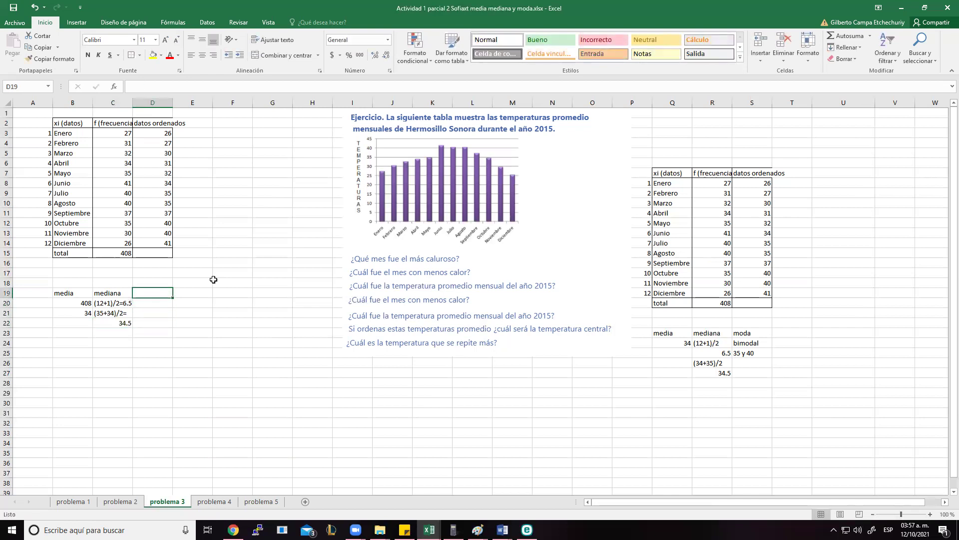
type("moda")
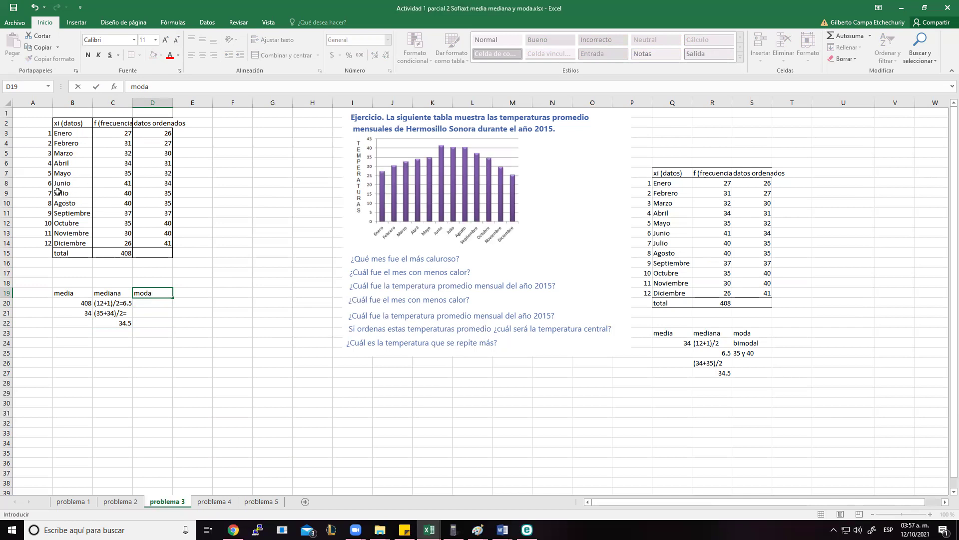
left_click(84, 192)
left_click_drag(84, 192, 124, 204)
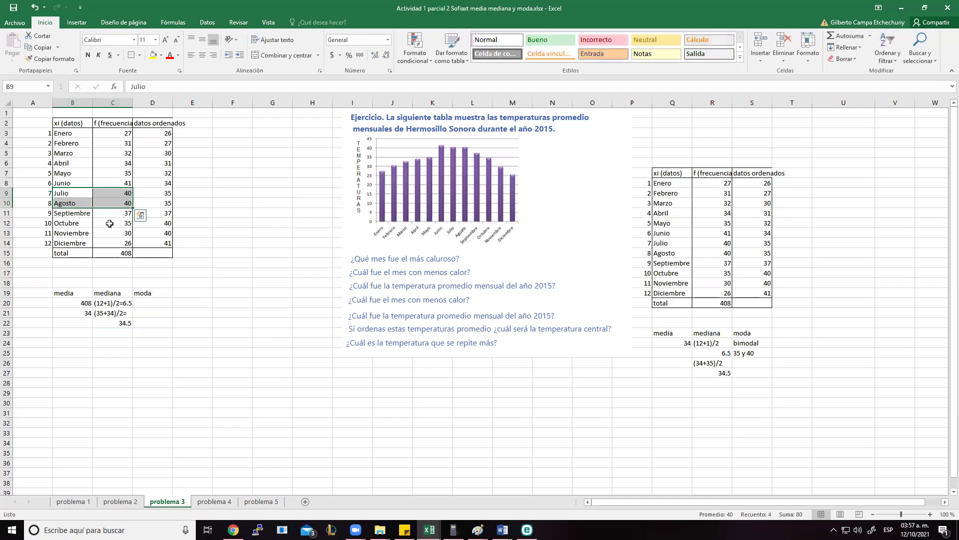
left_click(102, 176)
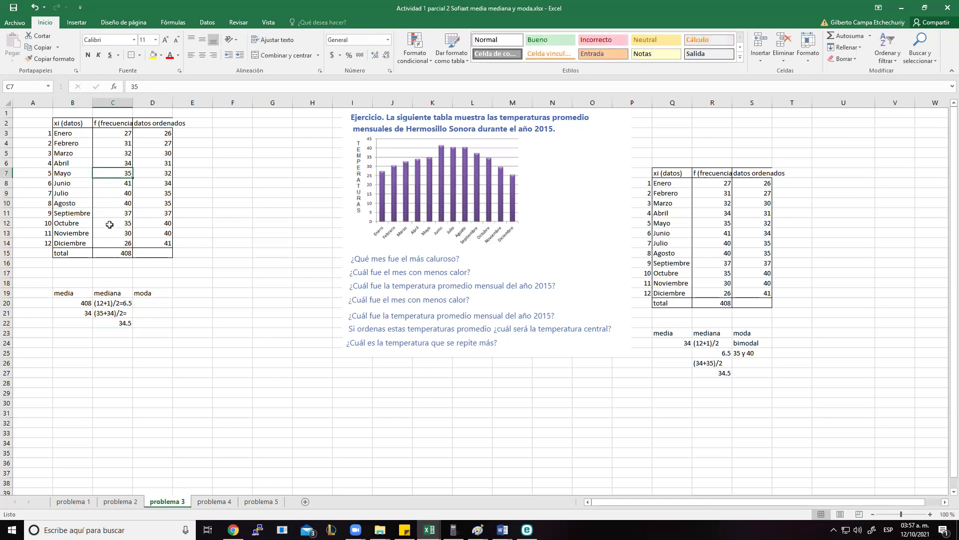
left_click(111, 220)
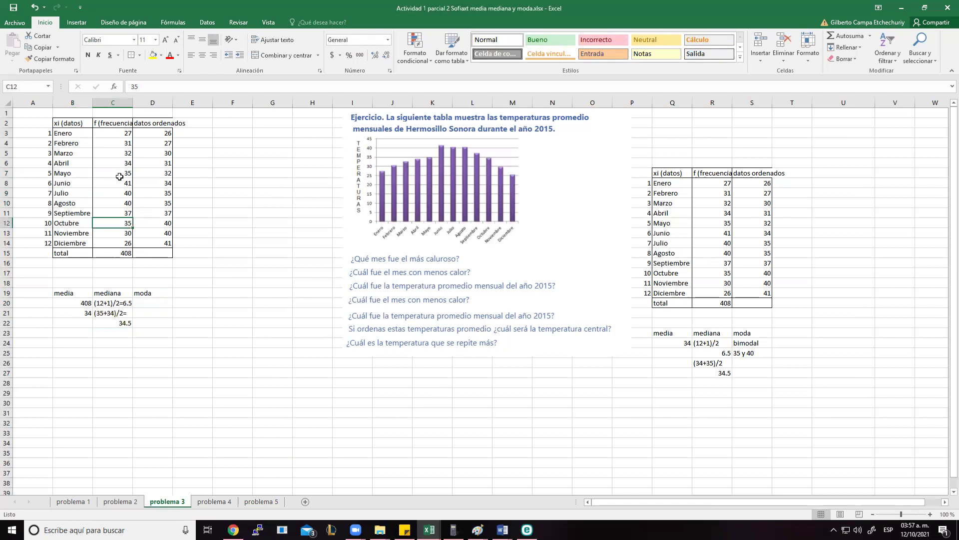
Enter the mode as the text 34 y 40 in D20.
left_click(151, 304)
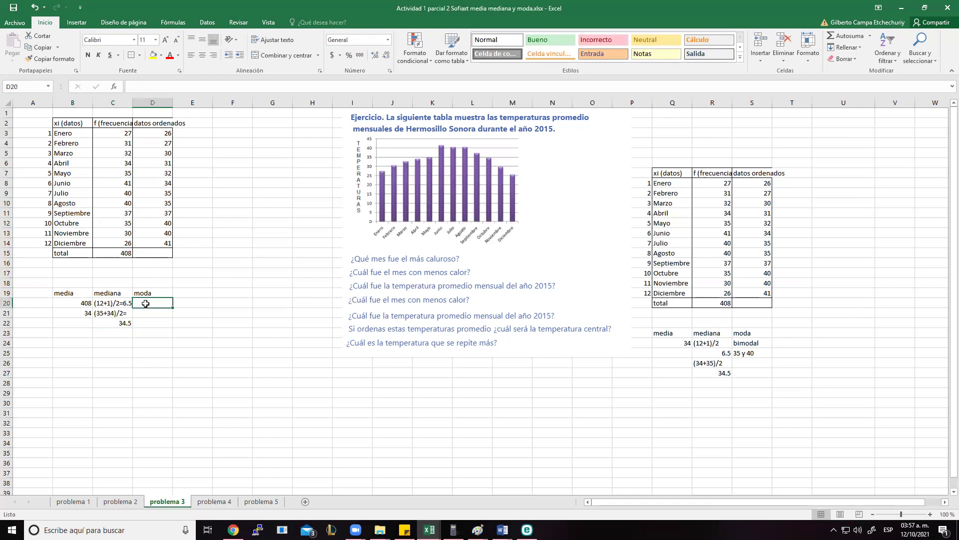
type("=")
key("Return")
key("Up")
key("BackSpace")
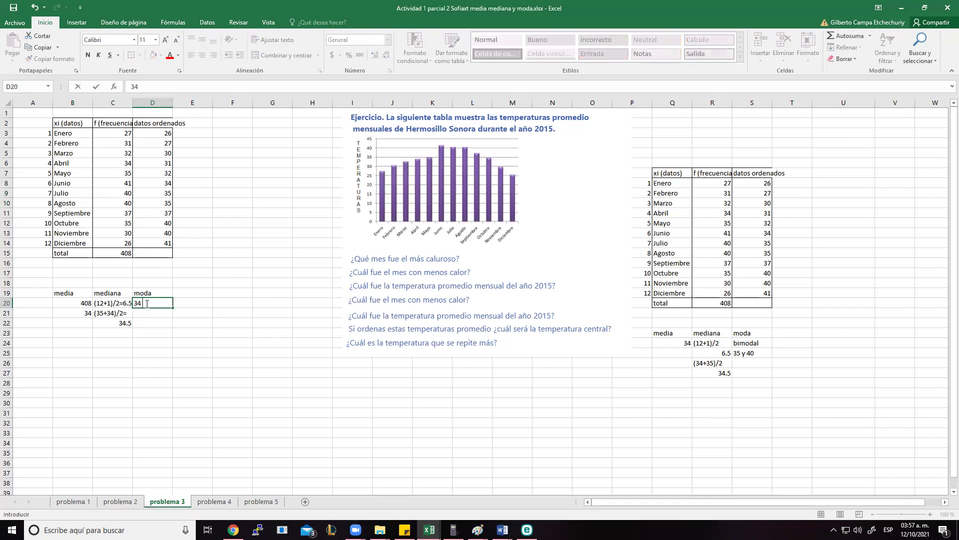
type("34 y 40")
key("Return")
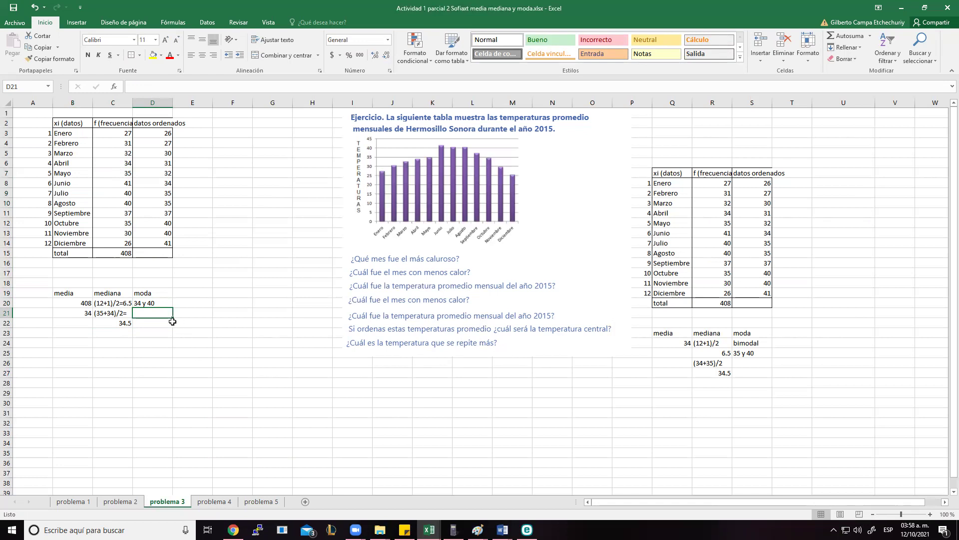
Correct the mode in D20 to 35 y 40.
left_click(152, 306)
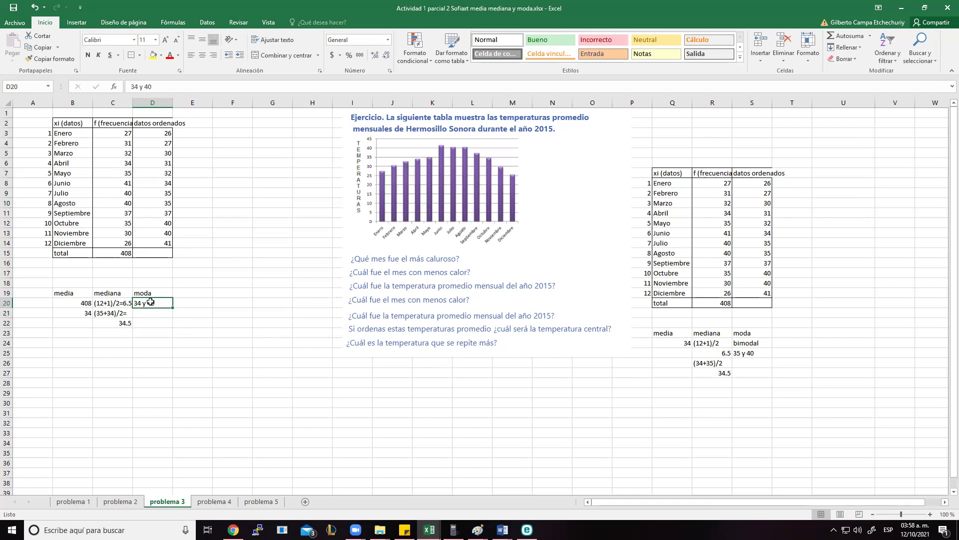
left_click(138, 87)
key("BackSpace")
type("5")
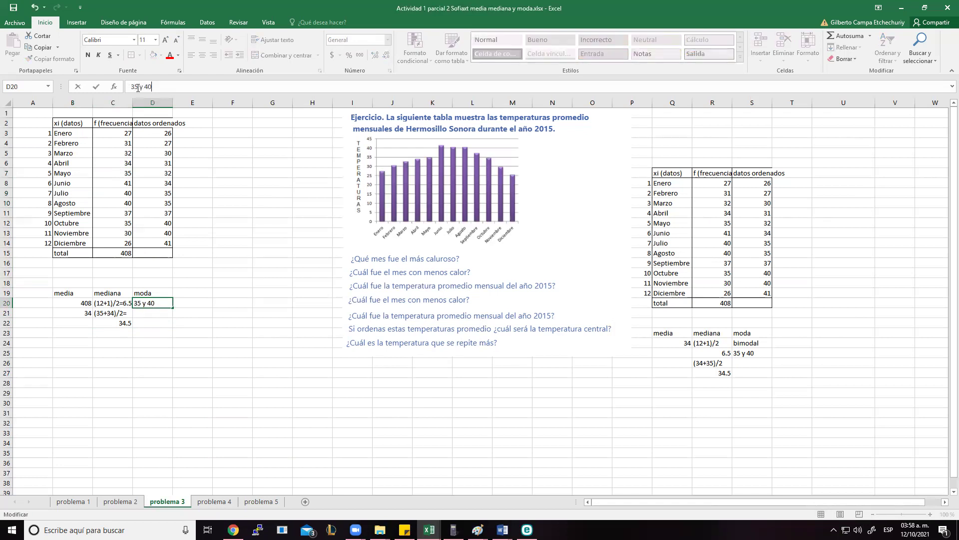
left_click(246, 272)
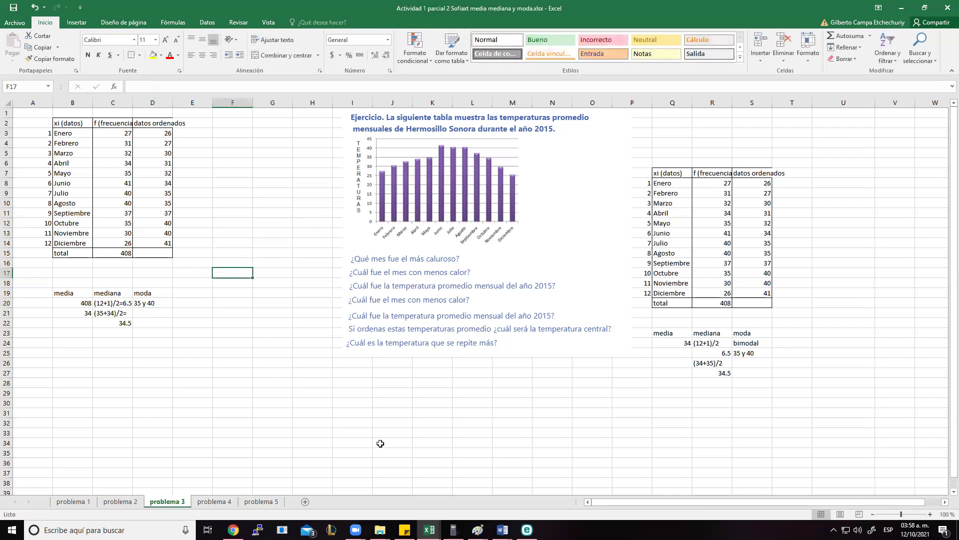
Switch to the problema 4 sheet and check the percentages in E4:E8 and their total formula in E9.
left_click(214, 502)
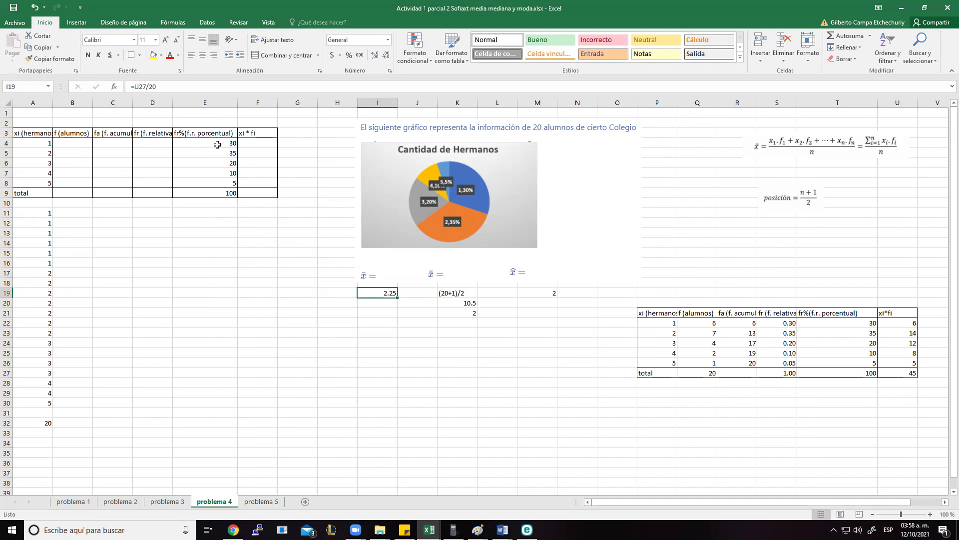
left_click_drag(219, 144, 216, 182)
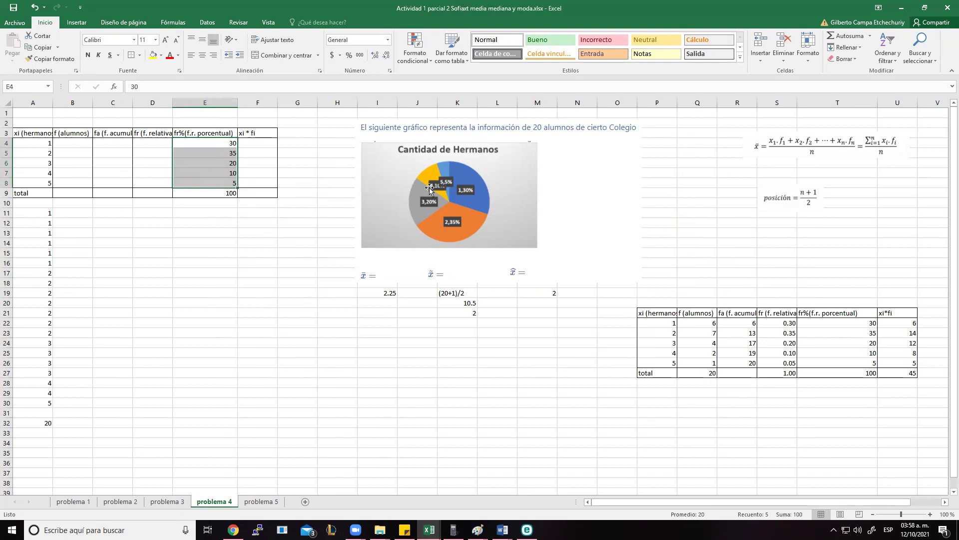
left_click(217, 195)
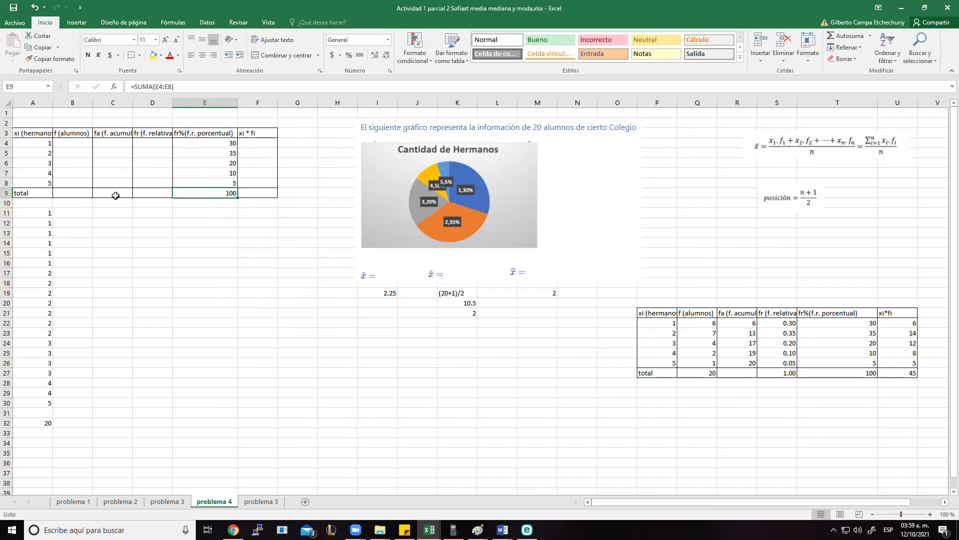
Enter 20 as the total number of alumnos in B9.
left_click(69, 195)
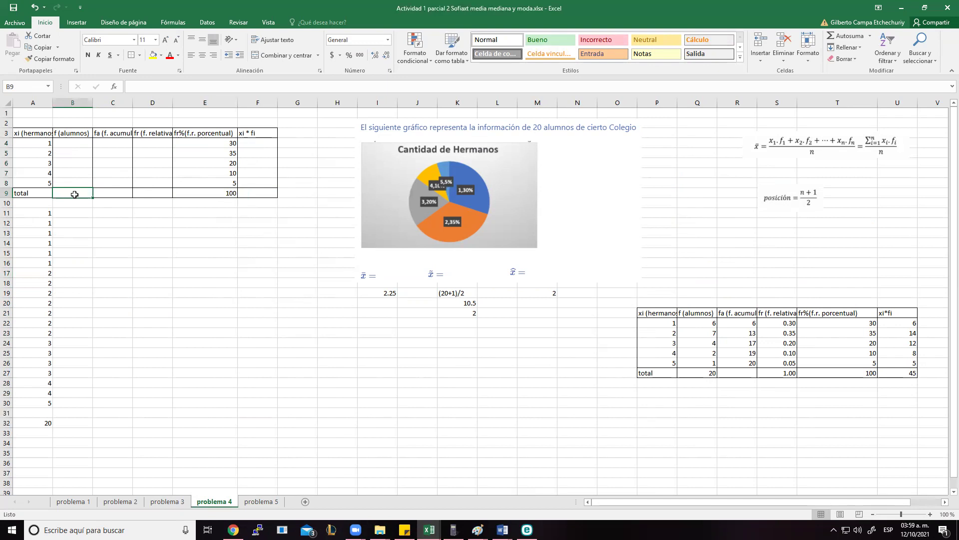
type("20")
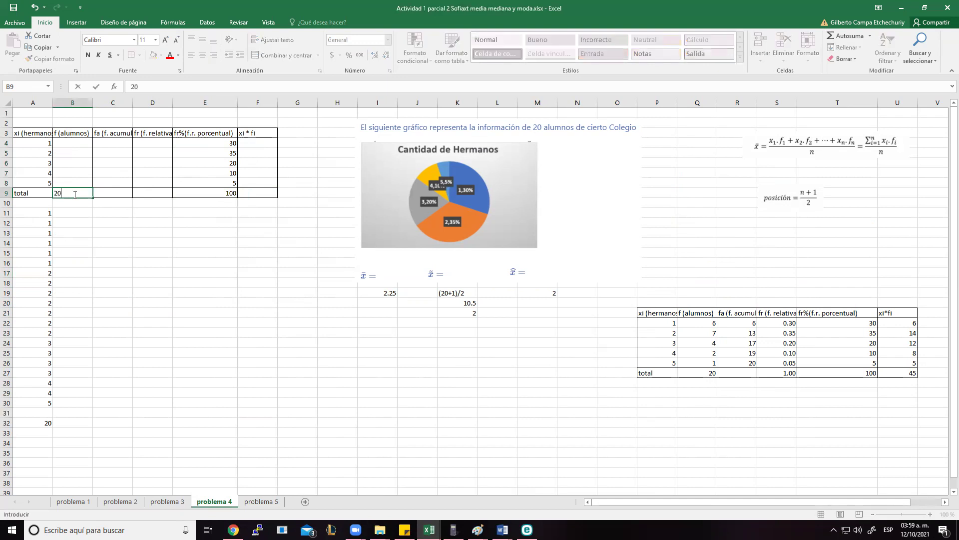
key("ctrl+Return")
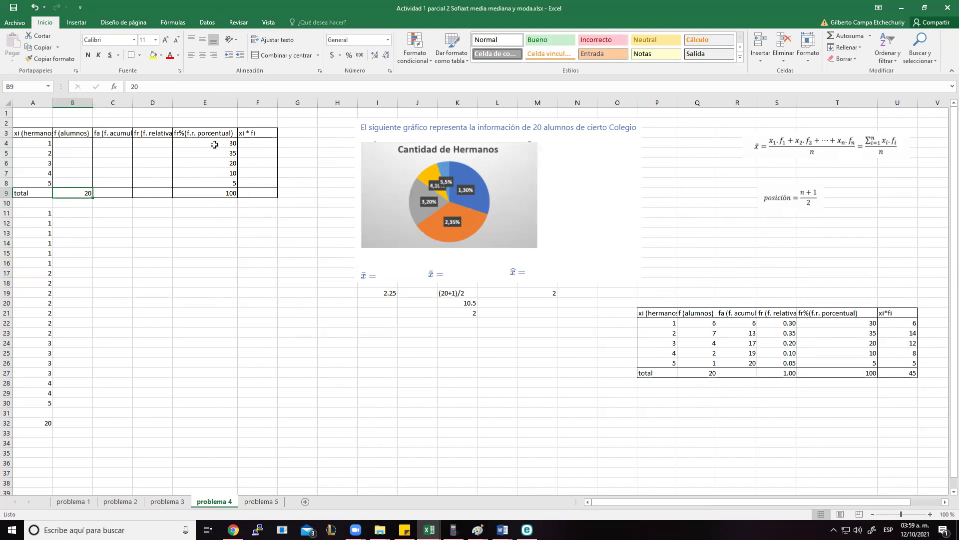
Calculate the relative frequency in D4 with =E4/100 and fill the formula down to D8.
left_click(151, 143)
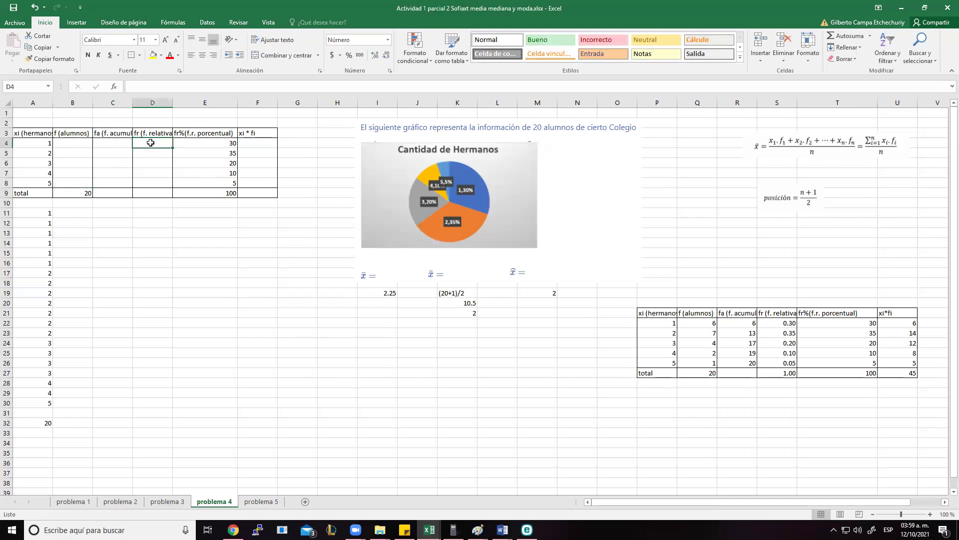
type("=")
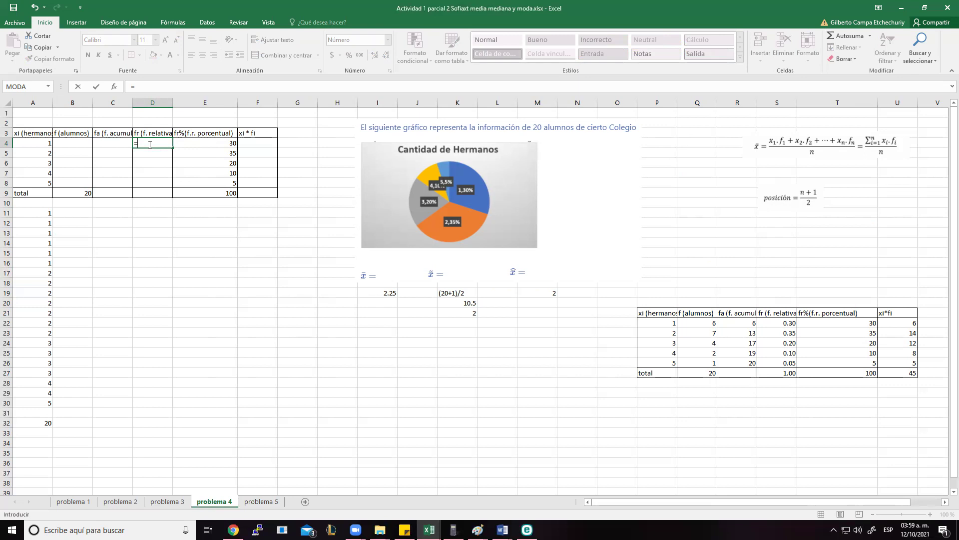
left_click(192, 141)
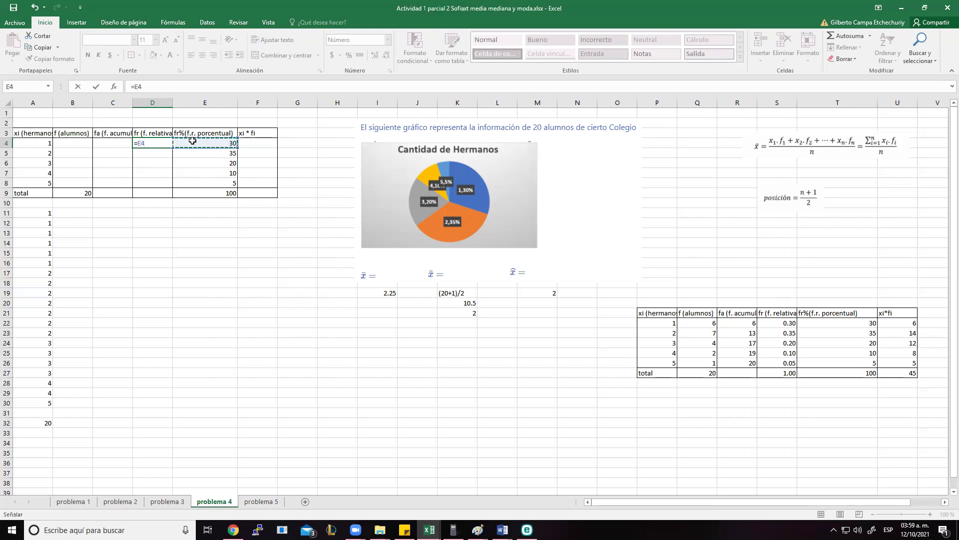
type("/100")
key("ctrl+Return")
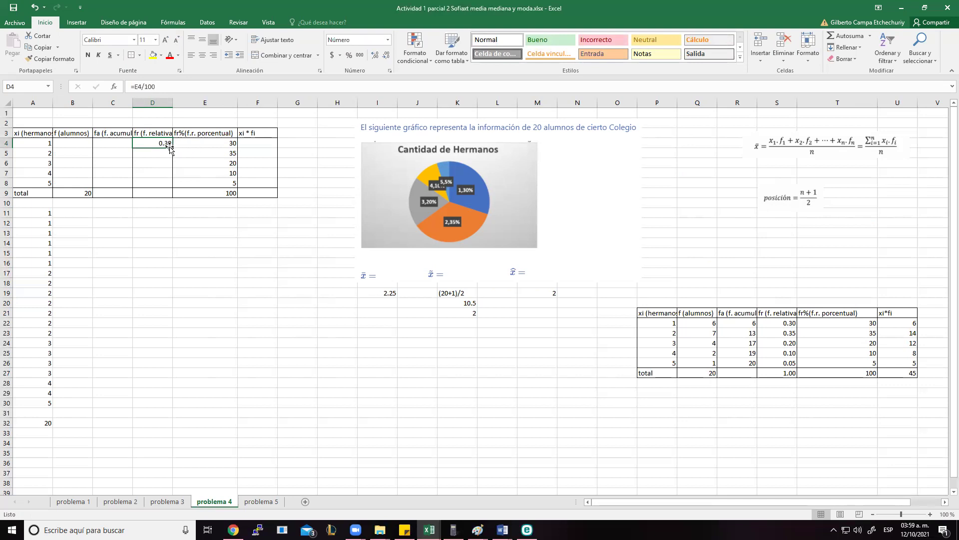
left_click_drag(174, 147, 171, 185)
Total the relative frequencies in D9 with =SUMA(D4:D8).
left_click(146, 195)
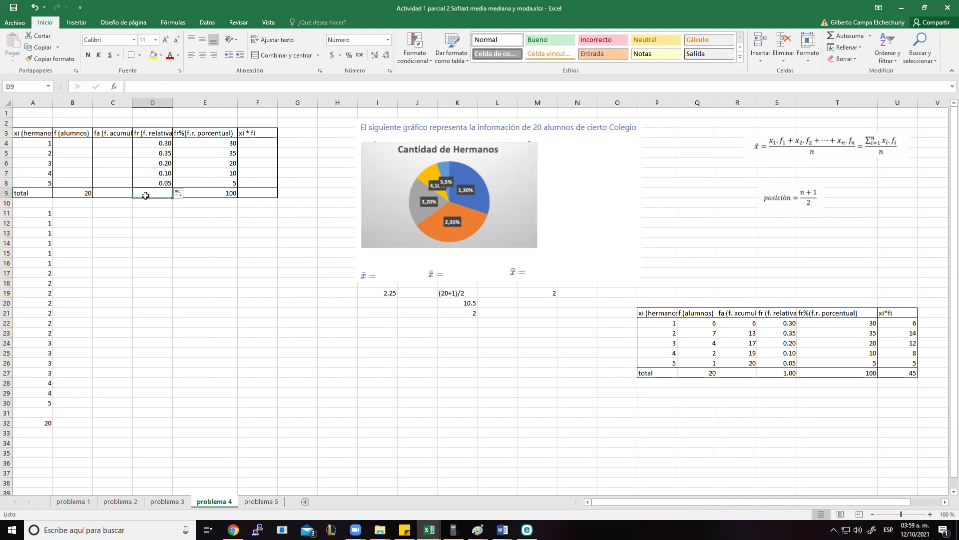
type("=")
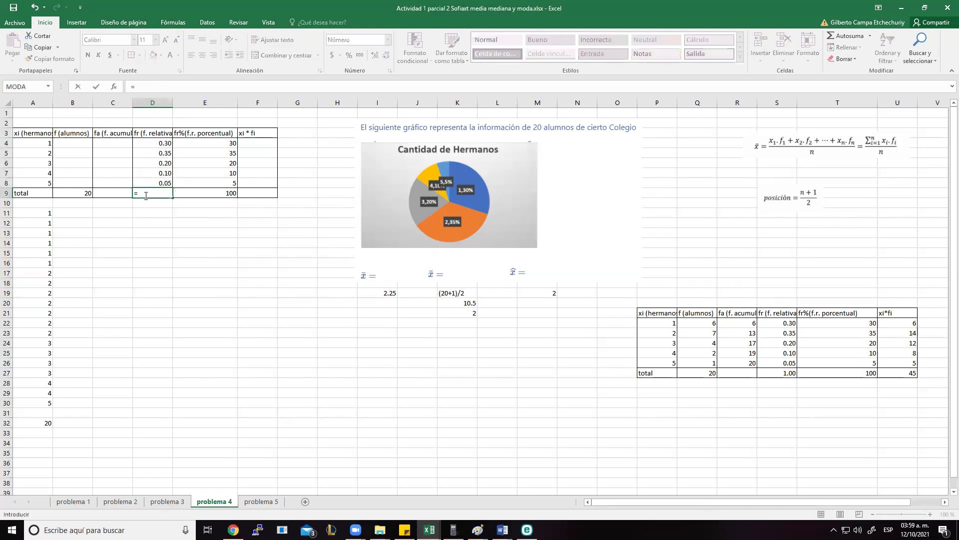
type("suma")
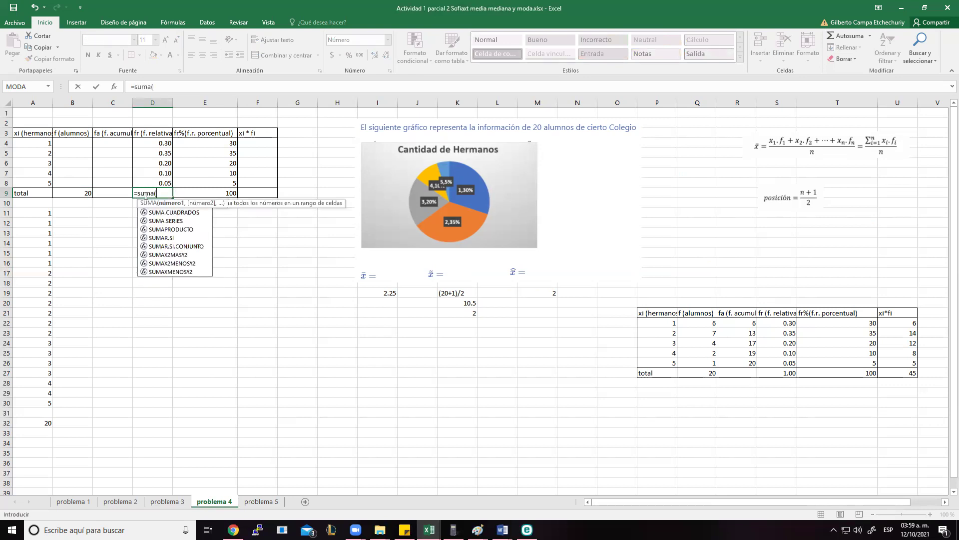
type("(")
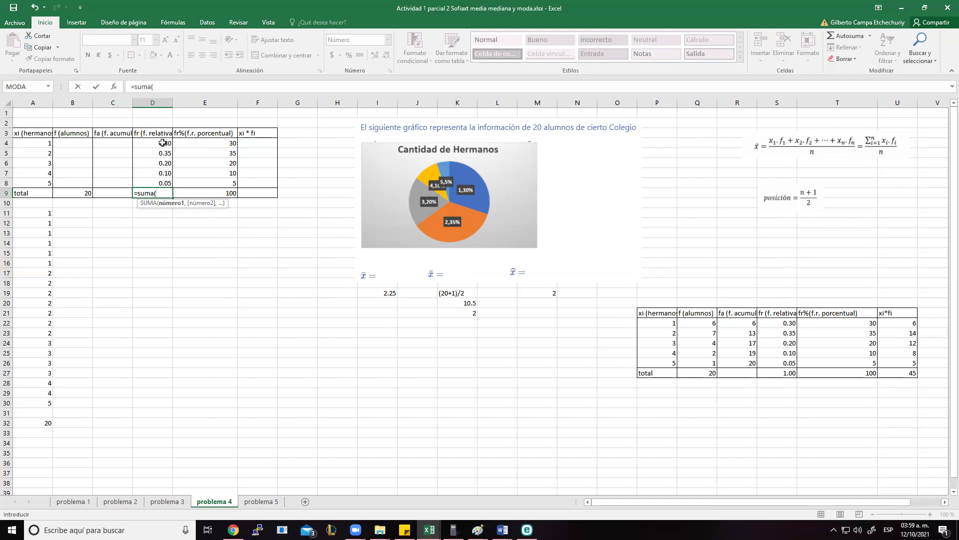
left_click_drag(162, 143, 165, 183)
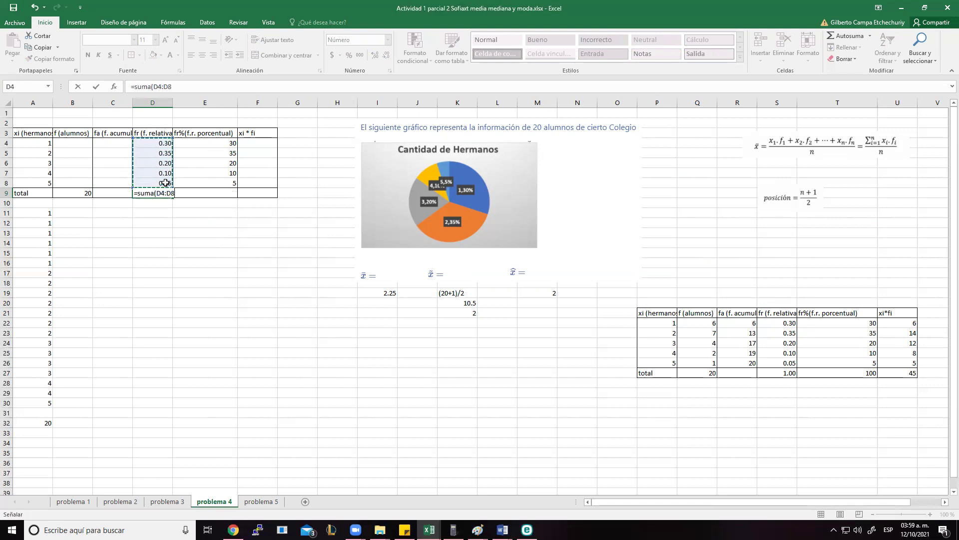
key("Return")
key("Up")
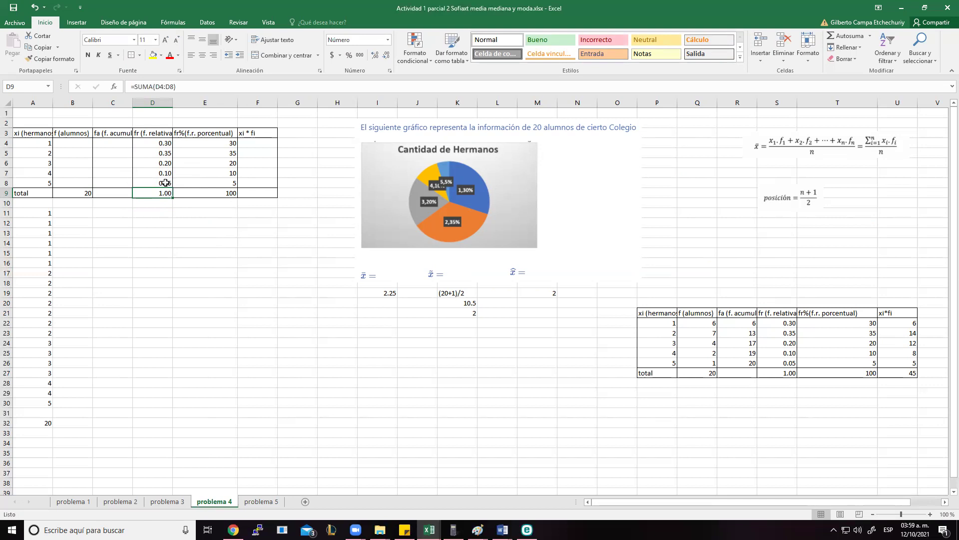
Calculate the number of alumnos in B4 with =20*D4 and fill the formula down to B8.
key("Left")
key("Left")
key("Up")
key("Up")
key("Up")
key("Up")
key("Up")
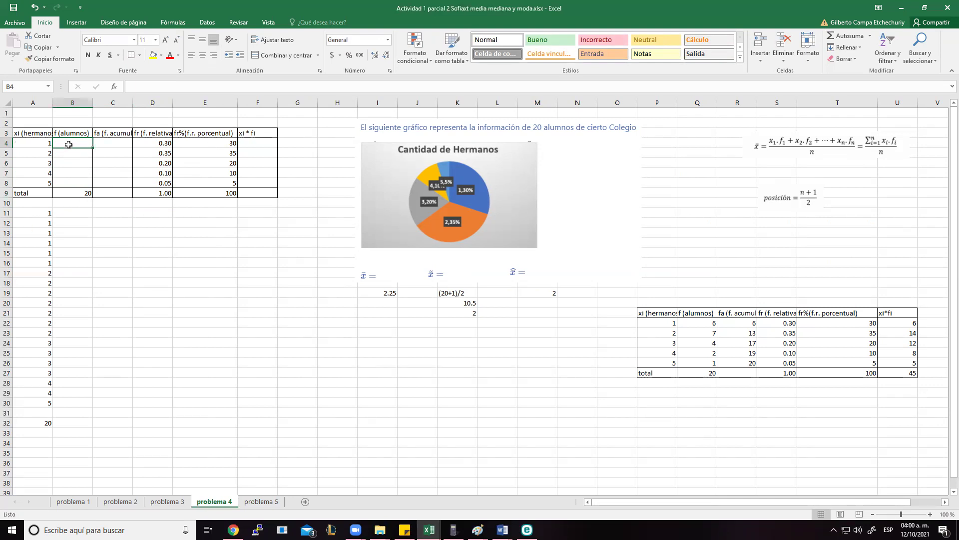
type("=")
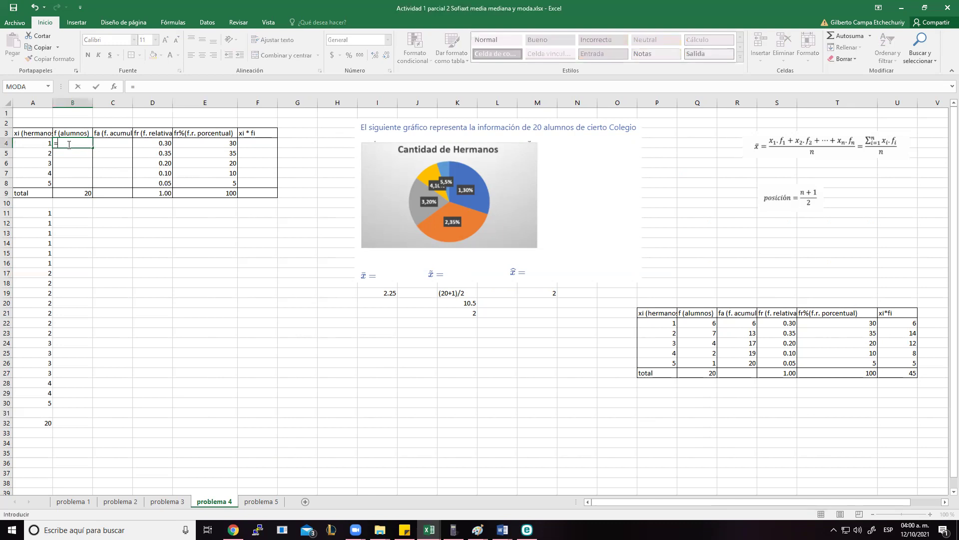
type("20*")
left_click(156, 142)
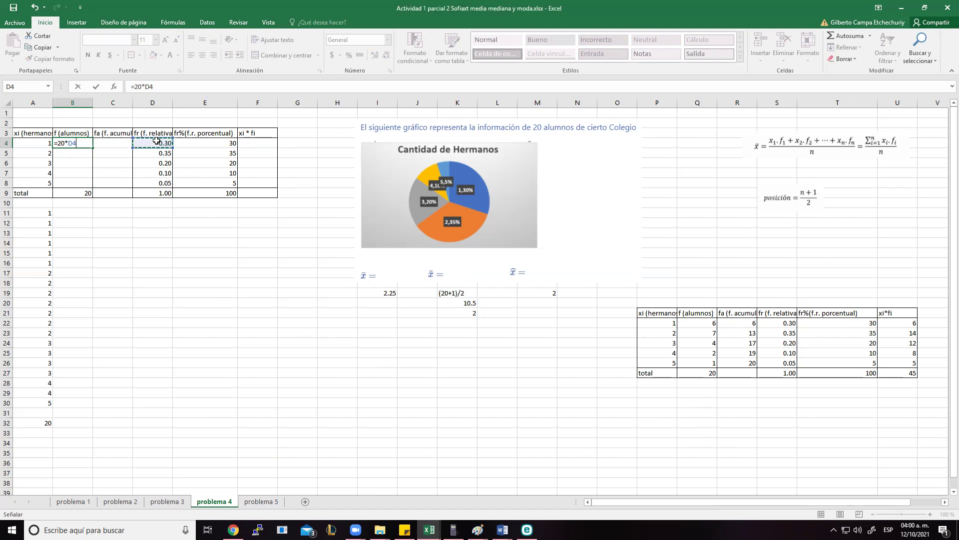
key("Return")
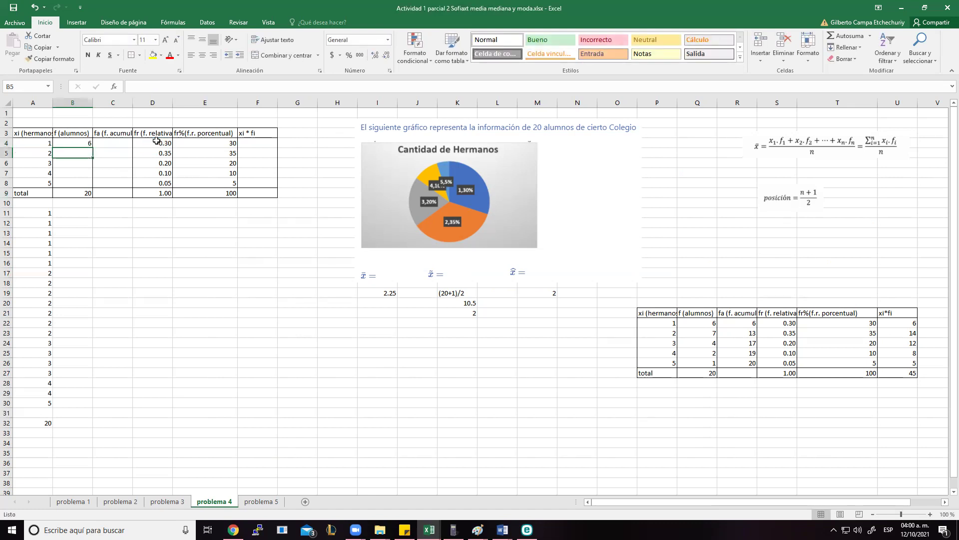
left_click(81, 142)
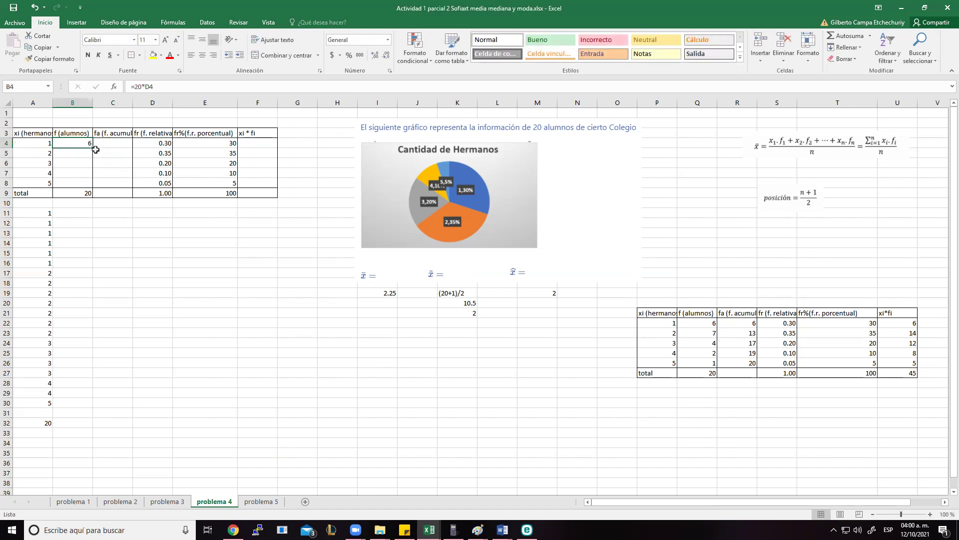
left_click_drag(92, 146, 88, 190)
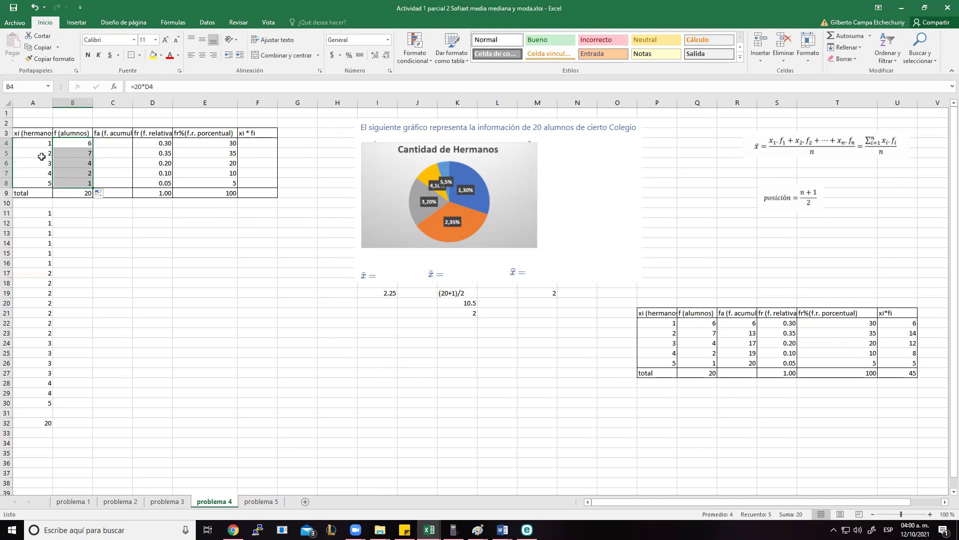
Replace the fixed total in B9 with the formula =SUMA(B4:B8).
left_click(79, 194)
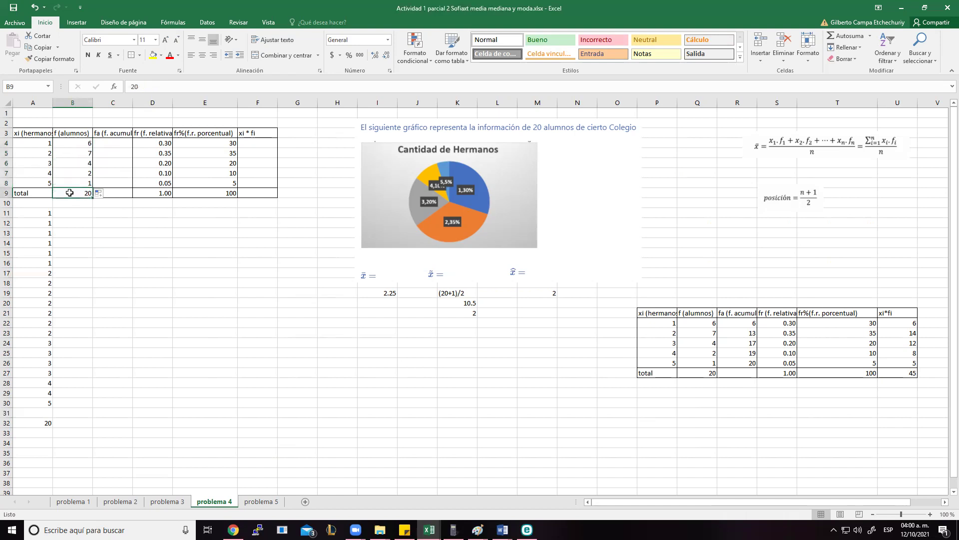
key("BackSpace")
type("=s")
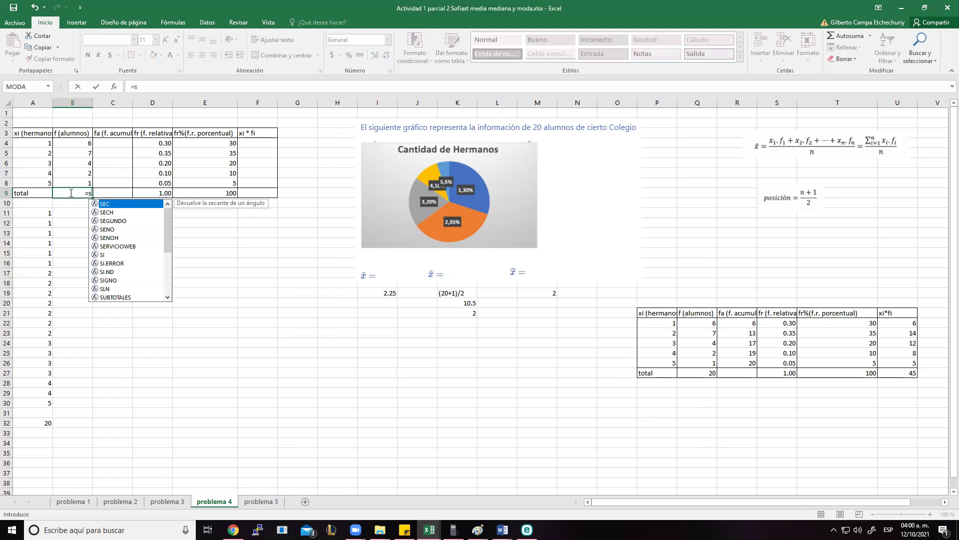
type("uma")
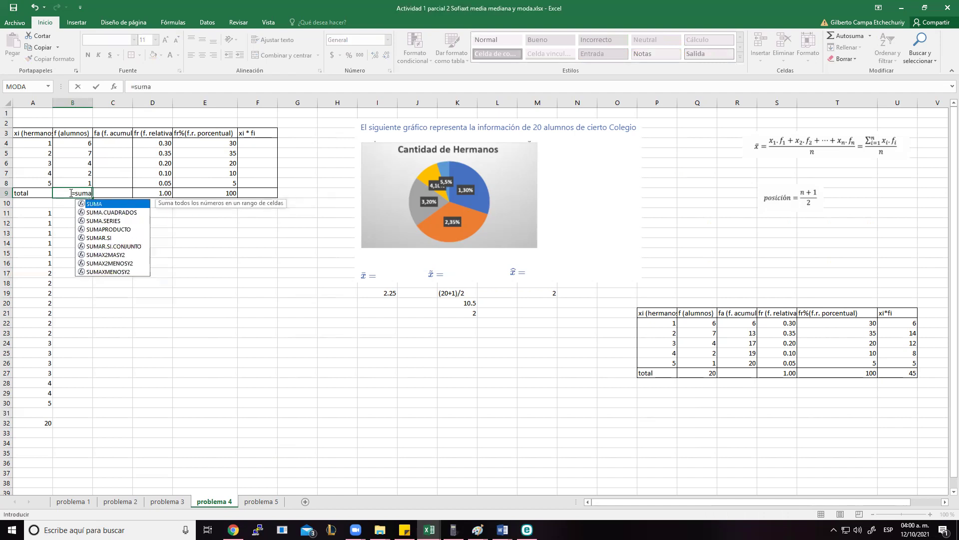
type("(")
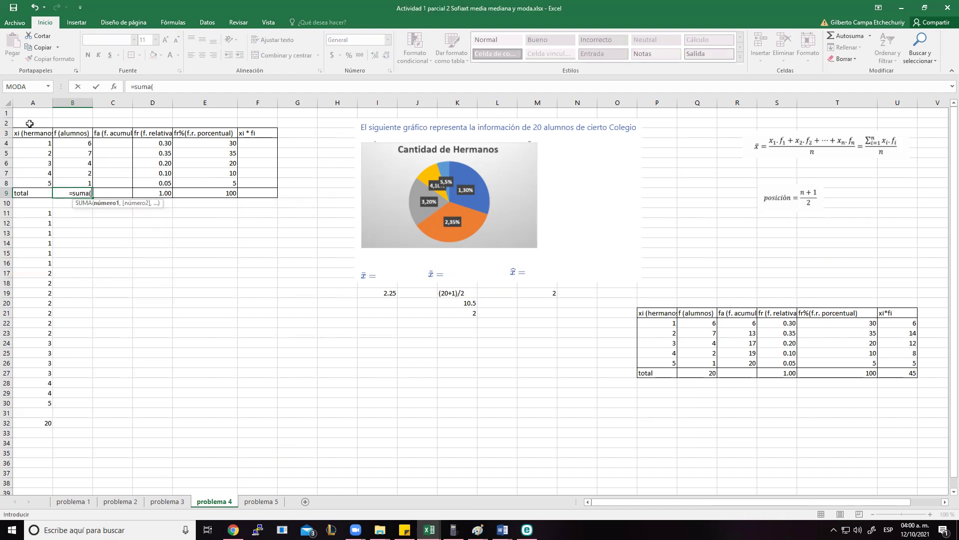
left_click_drag(79, 144, 76, 178)
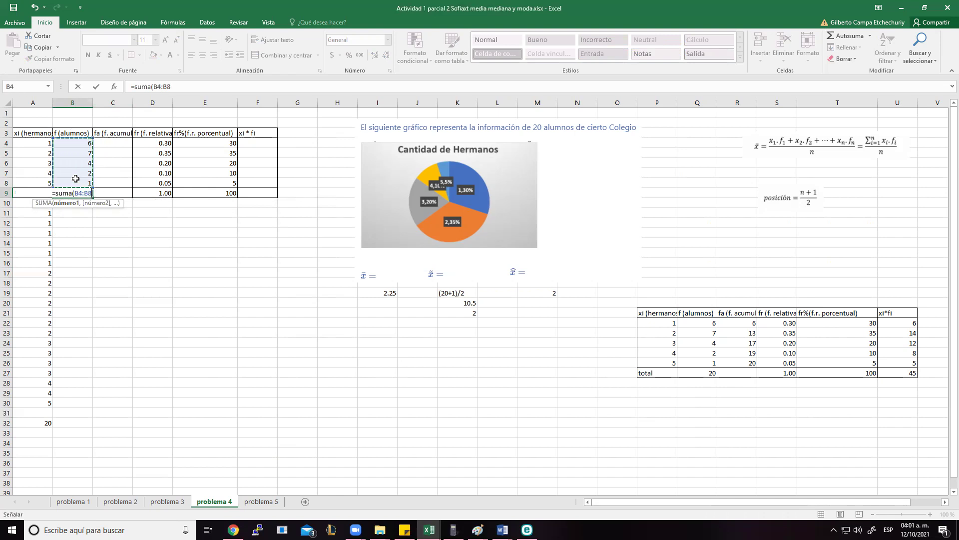
key("Return")
key("Up")
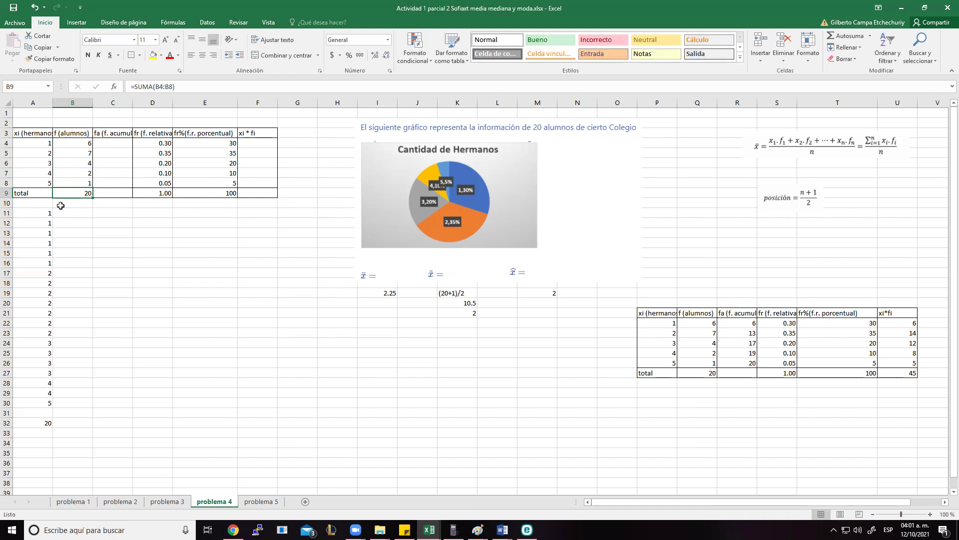
Check the alumnos frequencies for 1 and 2 hermanos against the individual values listed in A11:A23.
left_click(40, 144)
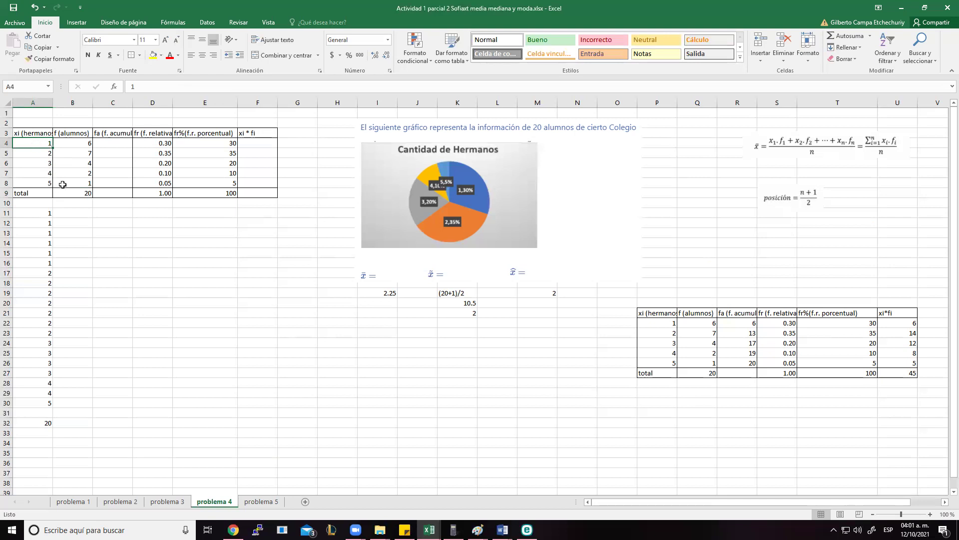
left_click(83, 144)
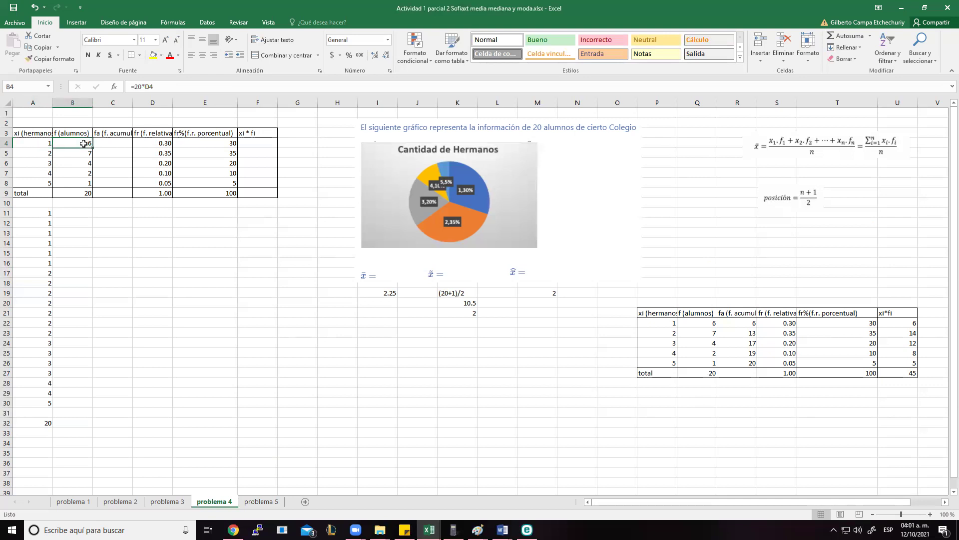
left_click(47, 143)
left_click(44, 210)
left_click(39, 222)
left_click(39, 234)
left_click(38, 245)
left_click(40, 252)
left_click(43, 263)
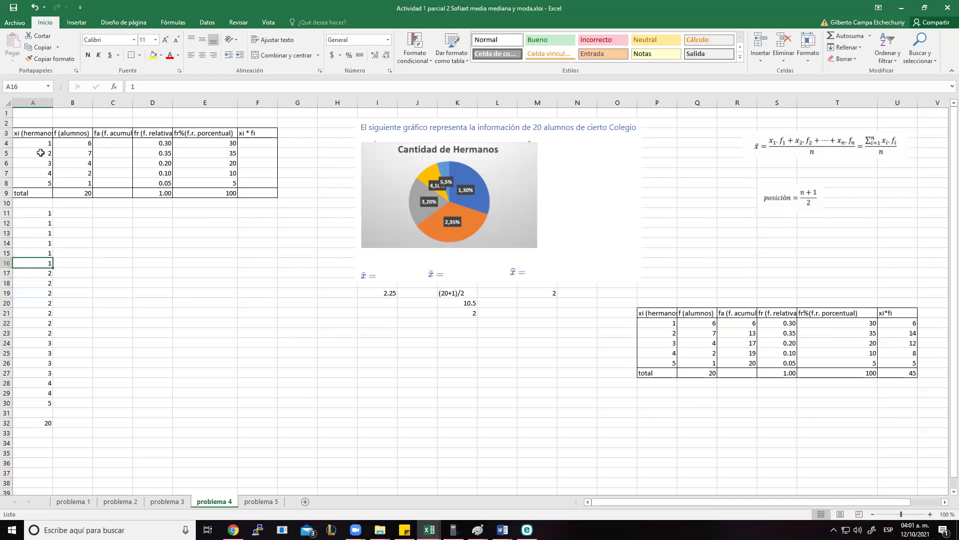
left_click(43, 273)
left_click(43, 283)
left_click(44, 293)
left_click(43, 303)
left_click(43, 313)
left_click(43, 321)
left_click(42, 333)
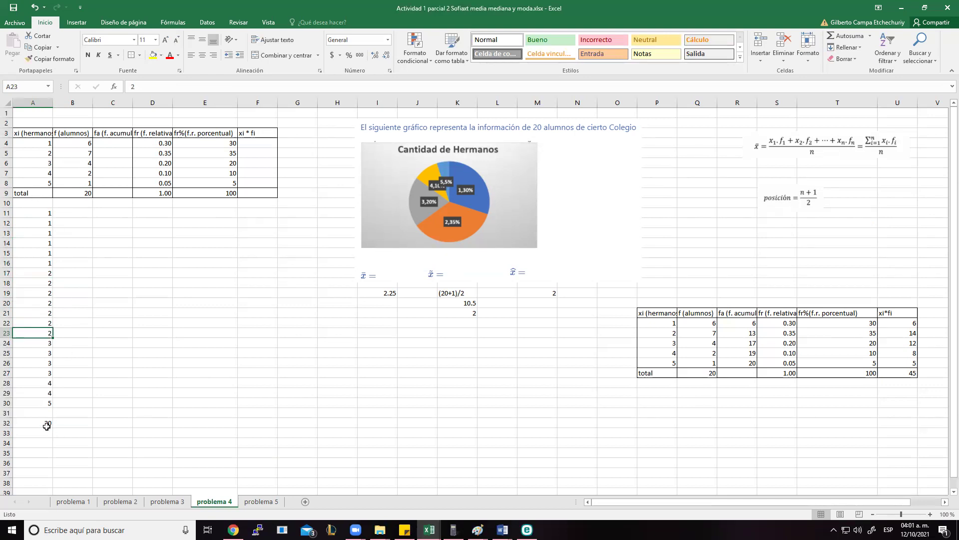
Calculate the xi * fi product in F4 with =A4*B4 and fill the formula down to F8.
left_click(252, 140)
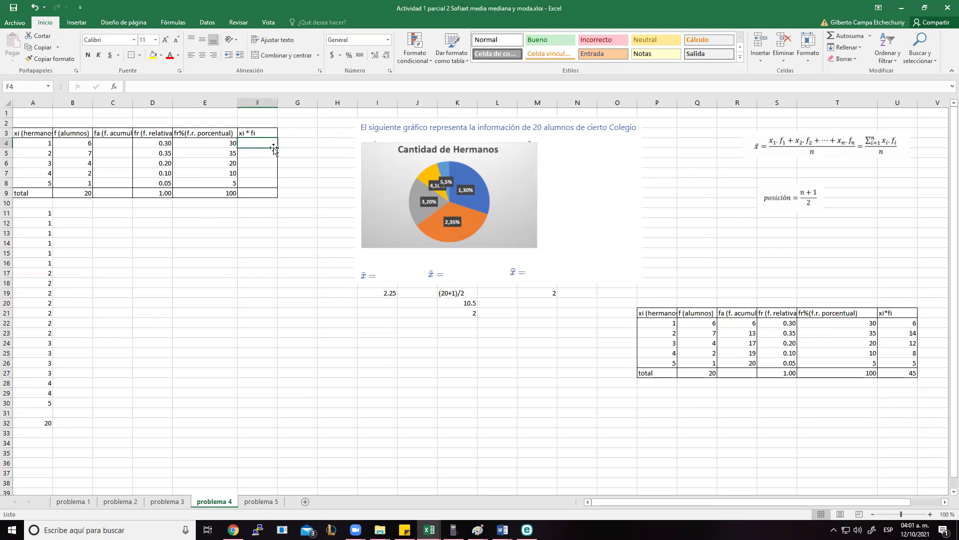
type("=")
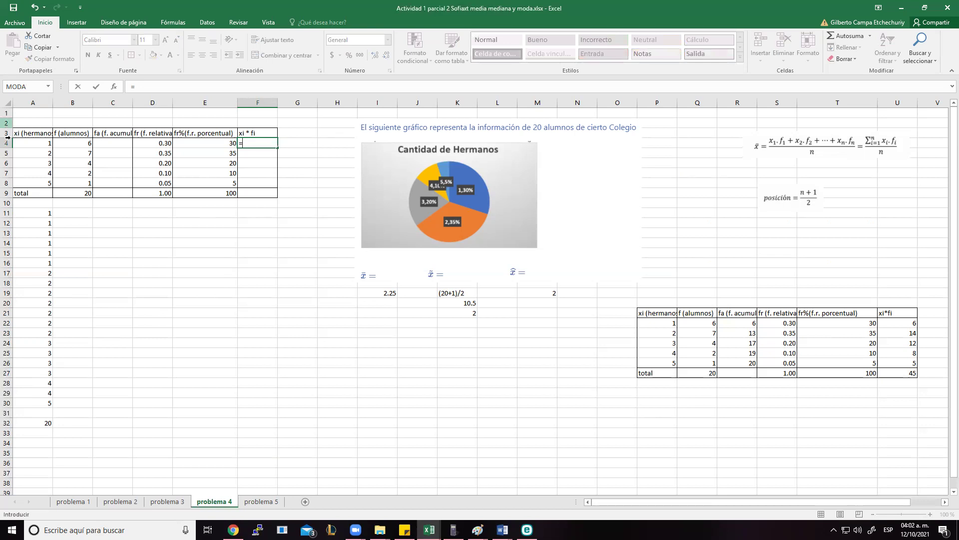
left_click(43, 142)
type("*")
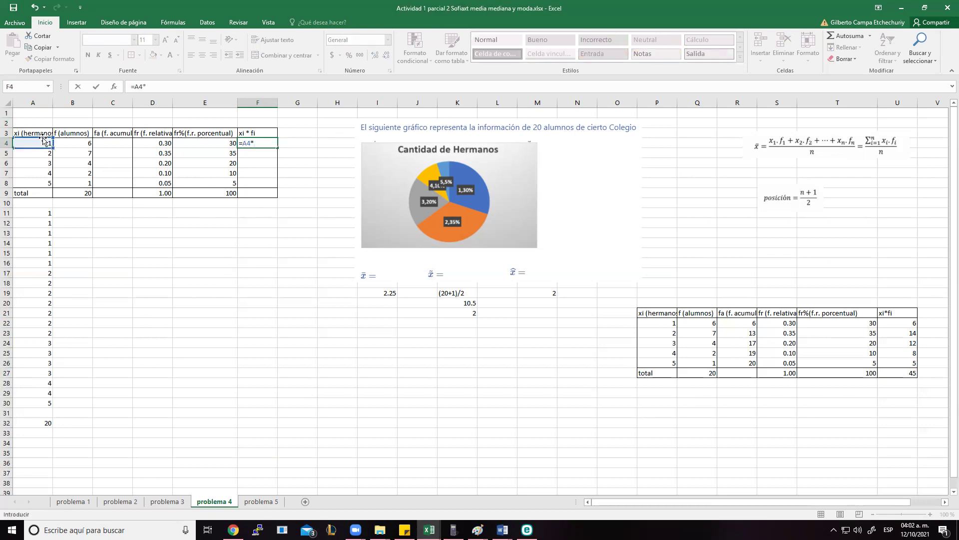
left_click(80, 141)
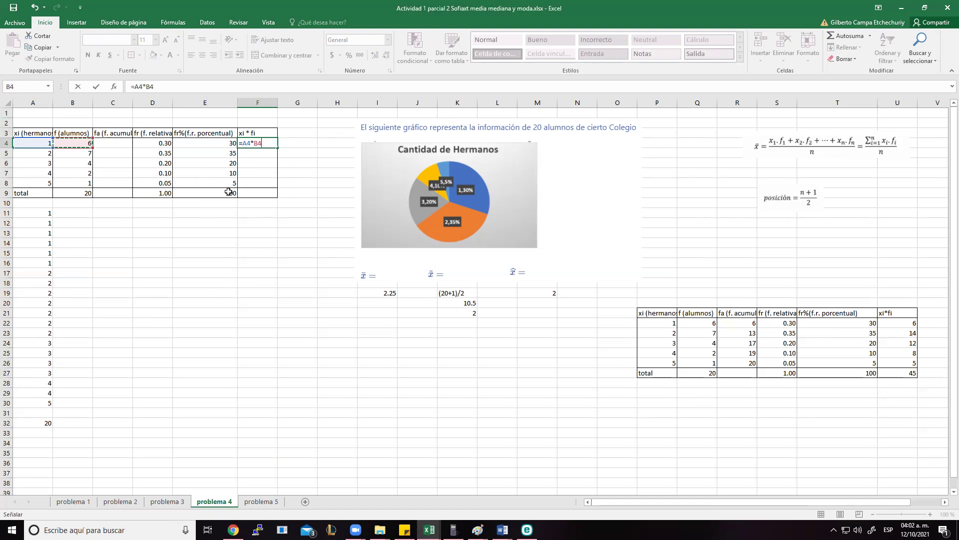
key("Return")
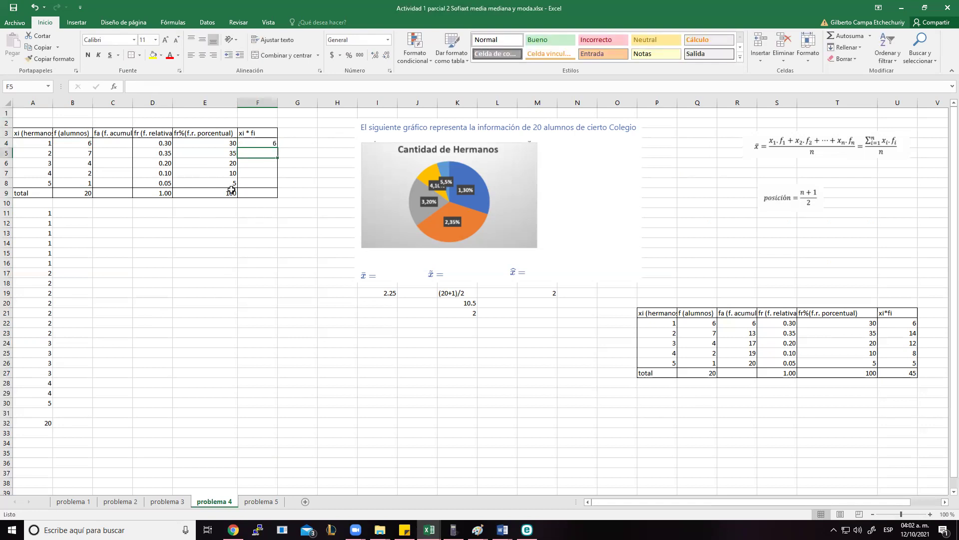
left_click(272, 144)
left_click_drag(278, 148, 272, 186)
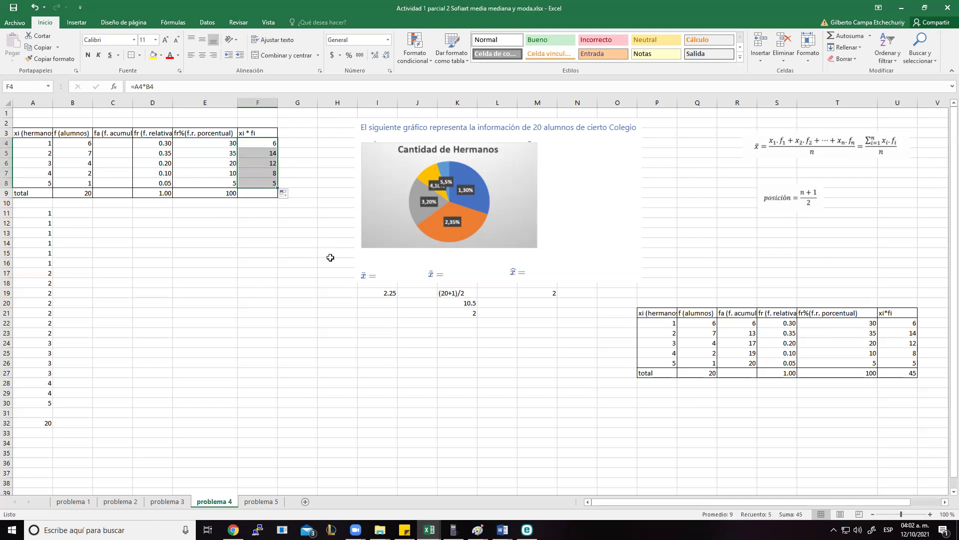
Total the xi * fi products in F9 with =SUMA(F4:F8).
left_click(246, 192)
type("=")
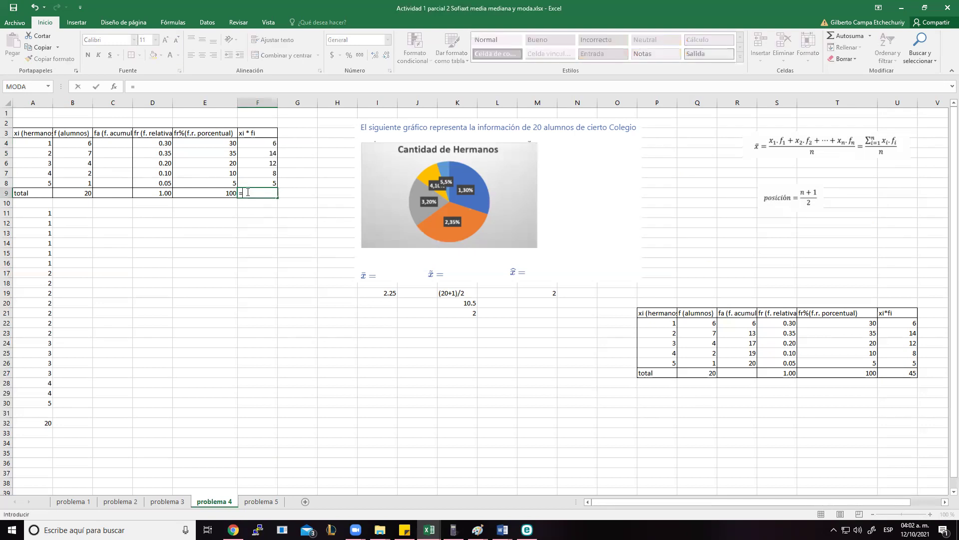
type("suma")
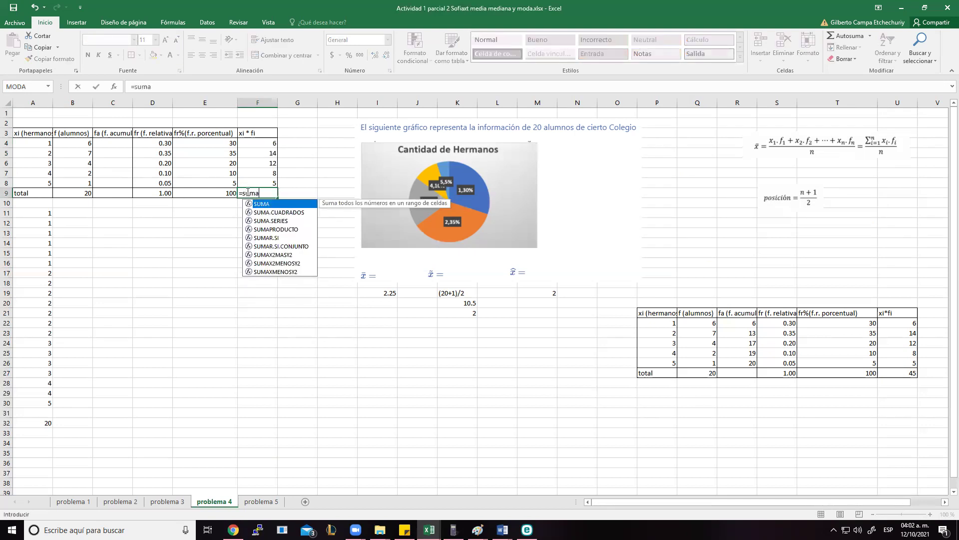
type("(")
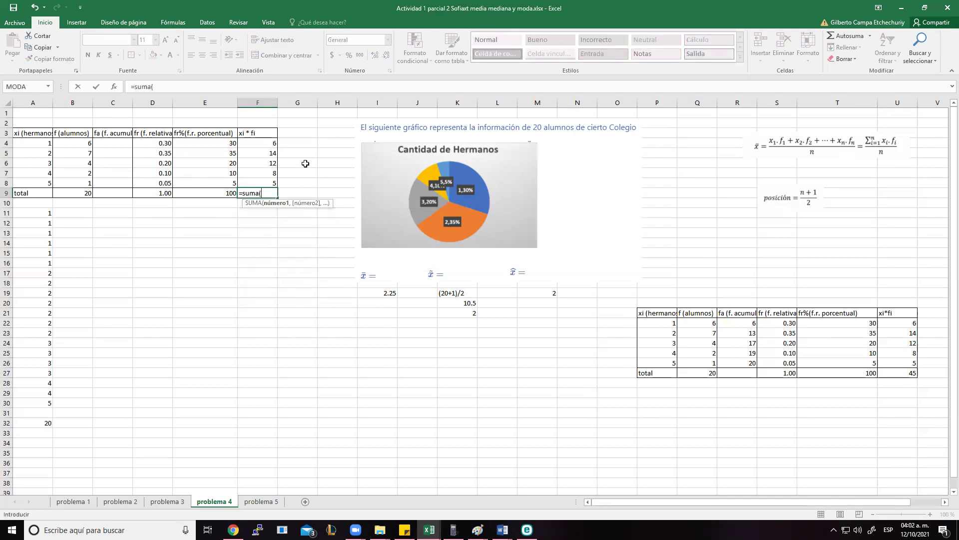
left_click(270, 144)
left_click_drag(270, 144, 266, 180)
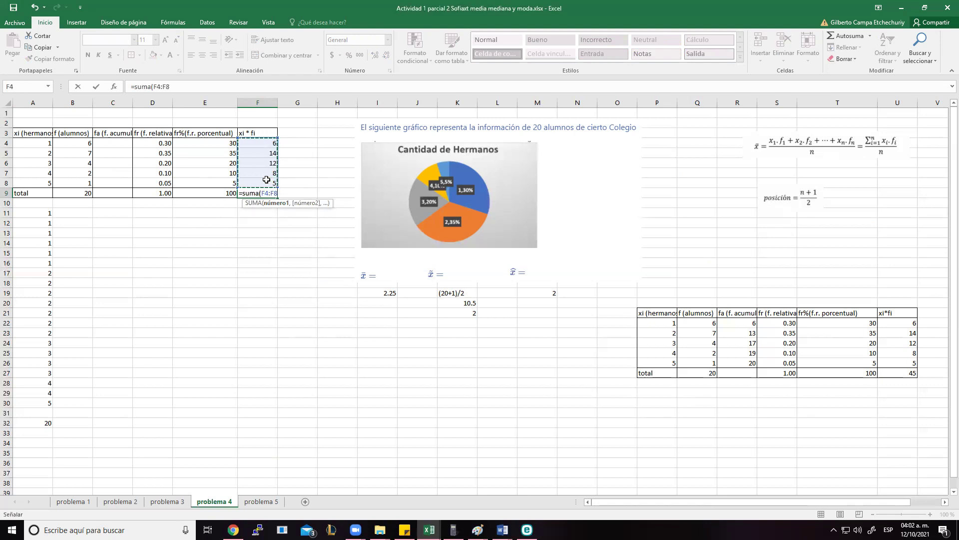
key("Return")
key("Up")
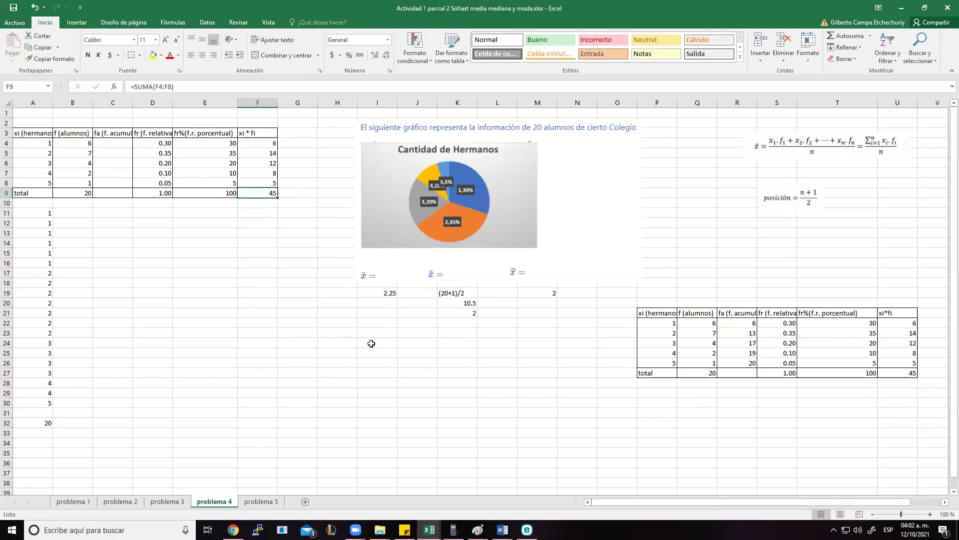
Label I22 as media and calculate the mean below it in I23 with =F9/B9.
left_click(371, 323)
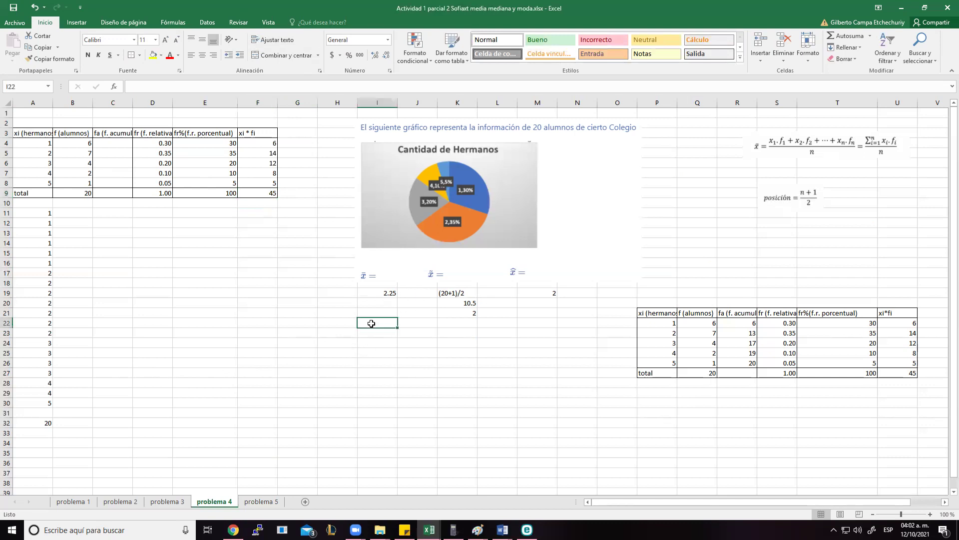
type("mediua")
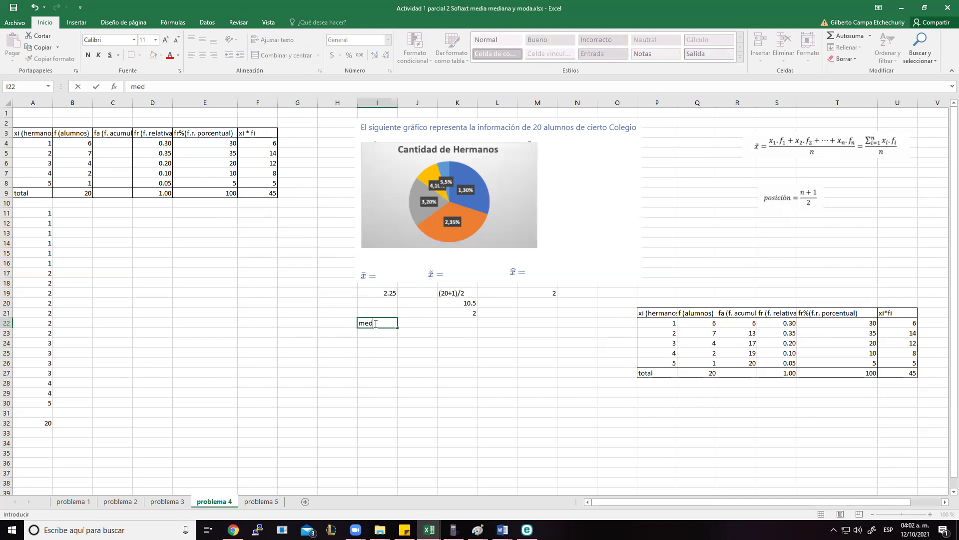
key("Return")
type("=")
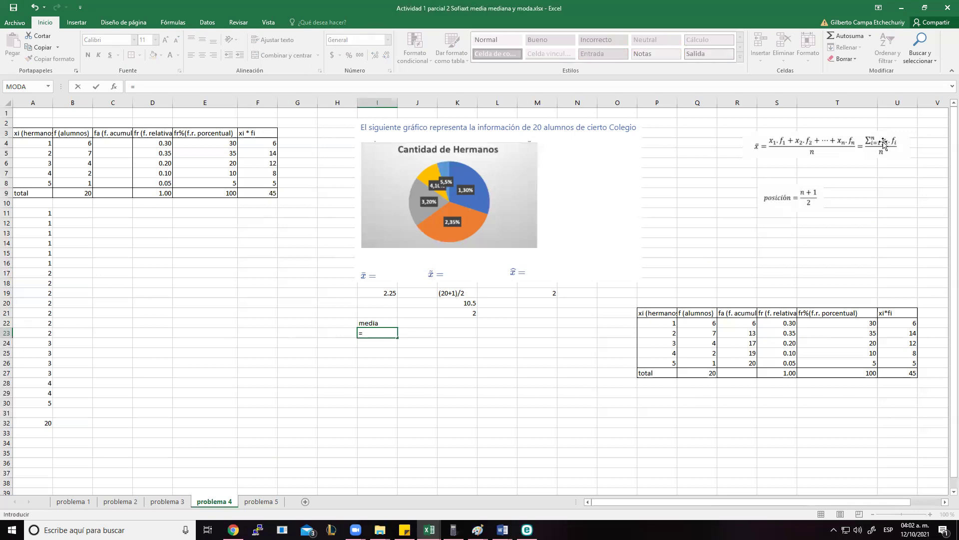
left_click(268, 193)
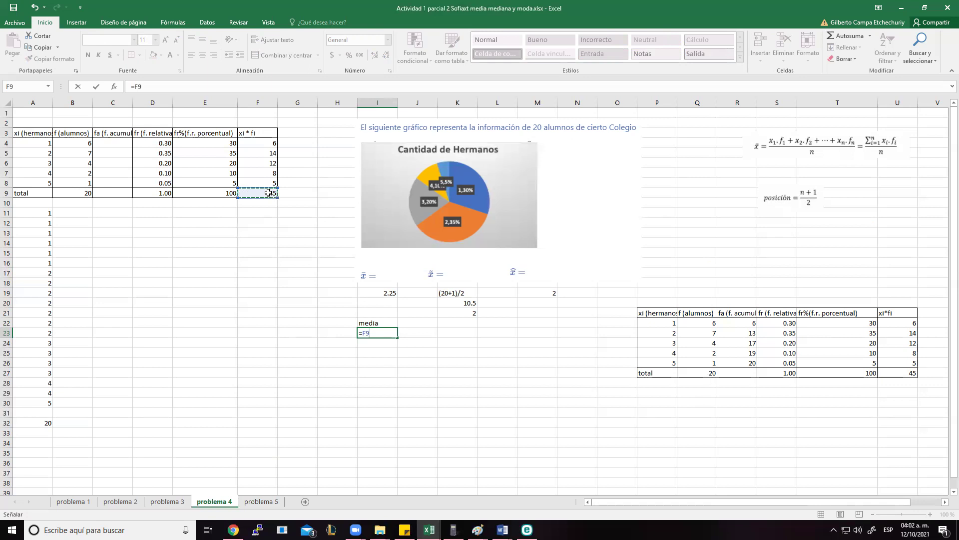
type("/")
left_click(85, 193)
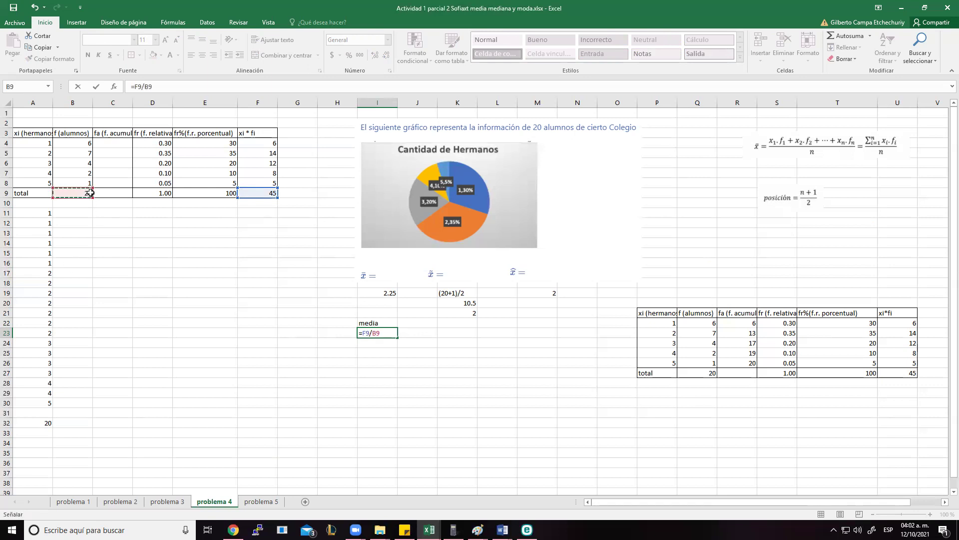
key("Return")
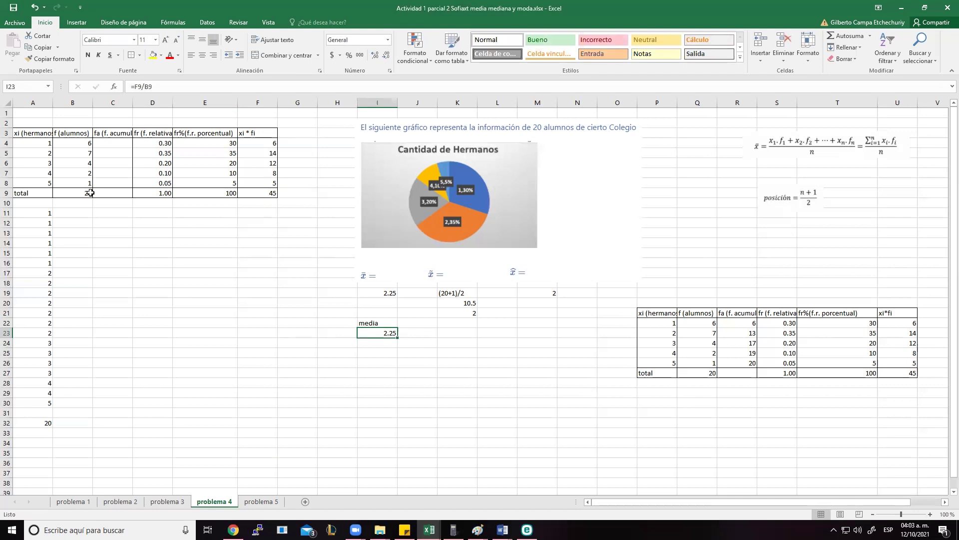
Write the median position expression (20+1)/2 as text in K23.
left_click(447, 331)
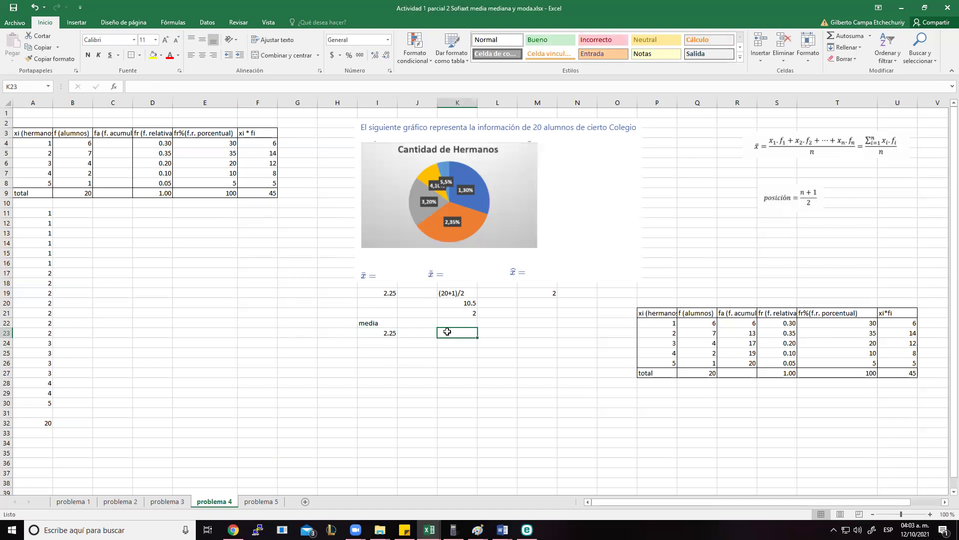
type("(")
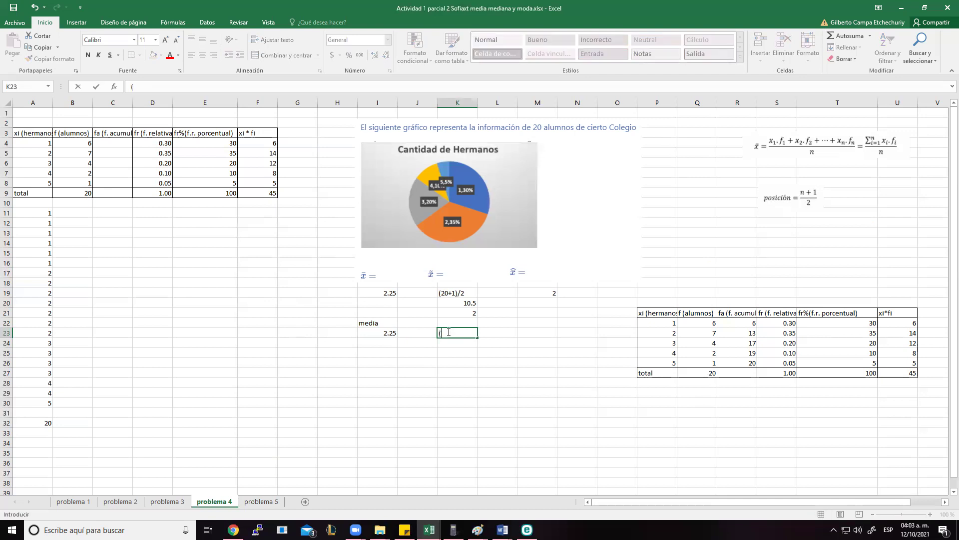
type("20+1)/2")
key("Return")
key("Up")
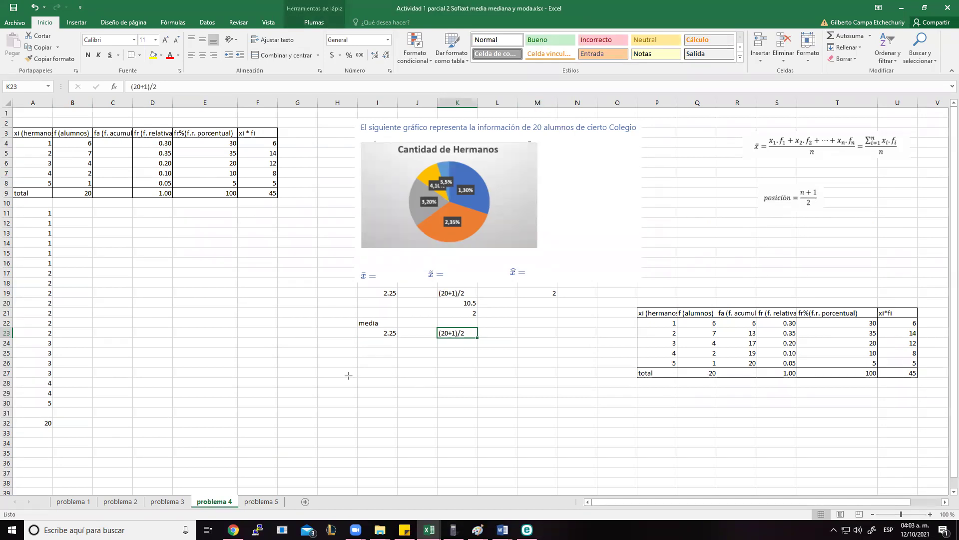
Sketch a short vertical mark between horizontal lines below the median expression, and erase the strokes.
left_click_drag(299, 372, 375, 373)
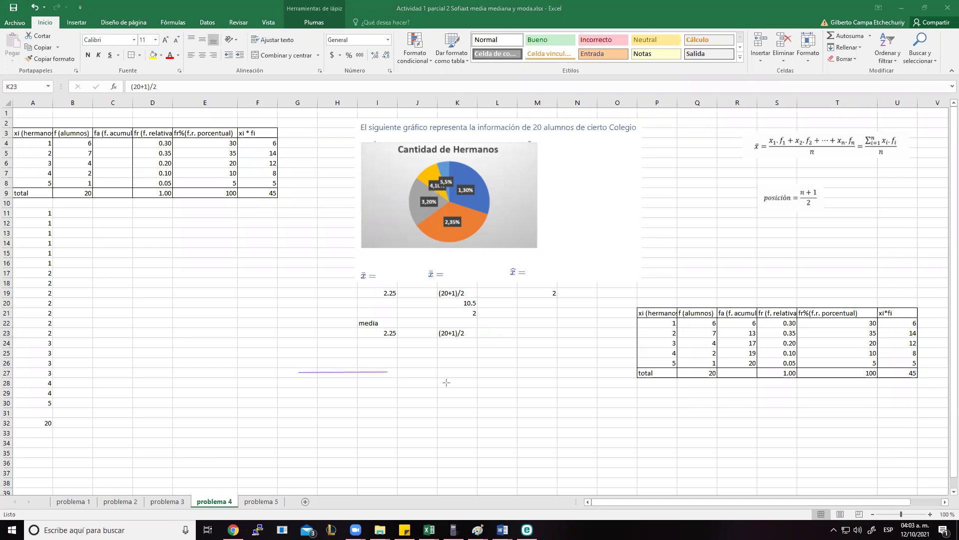
left_click_drag(455, 373, 548, 373)
left_click_drag(418, 376, 418, 383)
left_click_drag(297, 393, 416, 392)
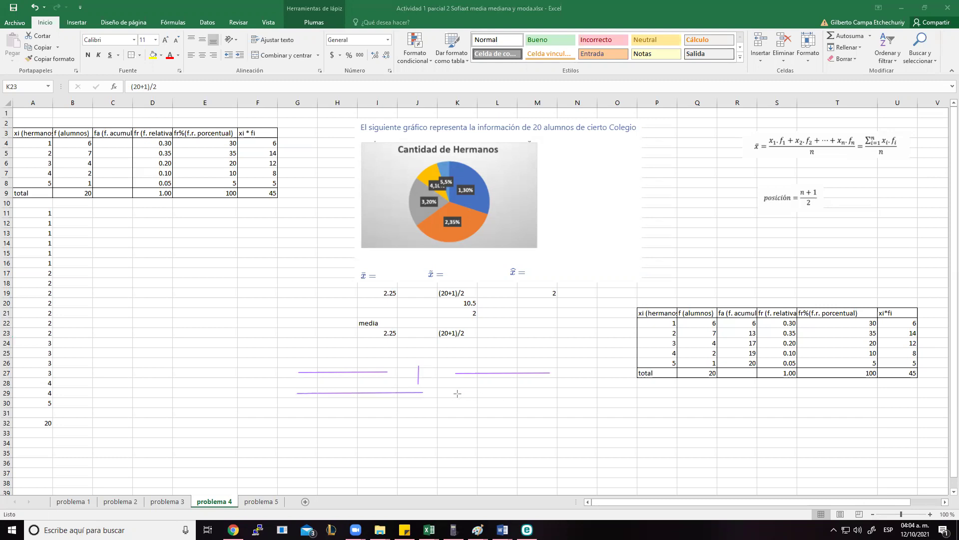
left_click_drag(460, 393, 589, 392)
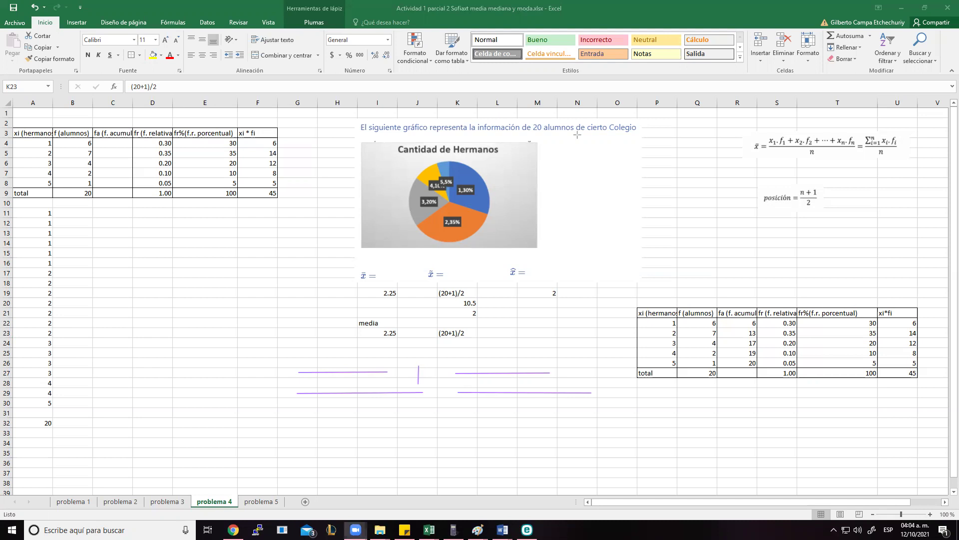
mouse_move(314, 367)
left_mouse_down()
mouse_move(360, 393)
mouse_move(480, 373)
mouse_move(502, 394)
left_mouse_up()
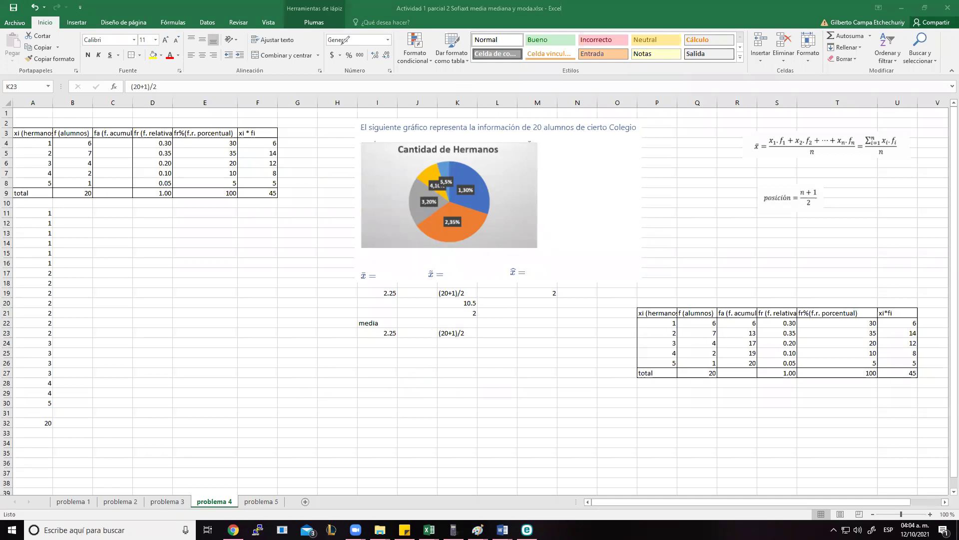
Enter the median position 10.5 in K24, below the expression.
left_click(466, 341)
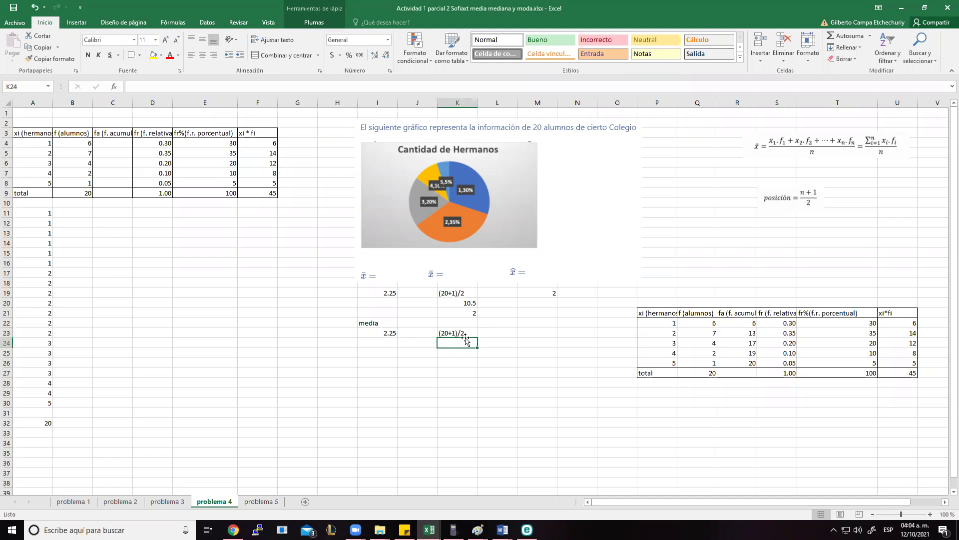
type("10.5")
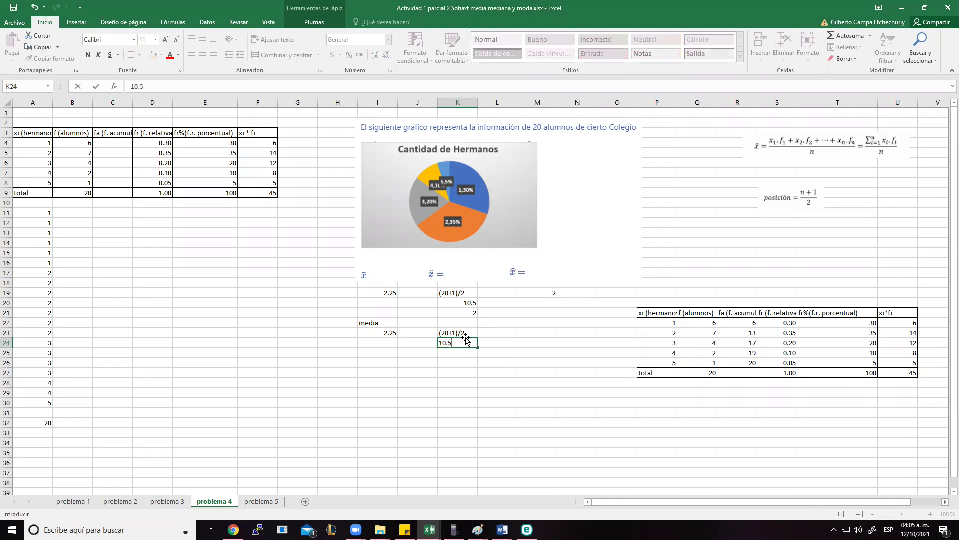
key("Return")
key("Up")
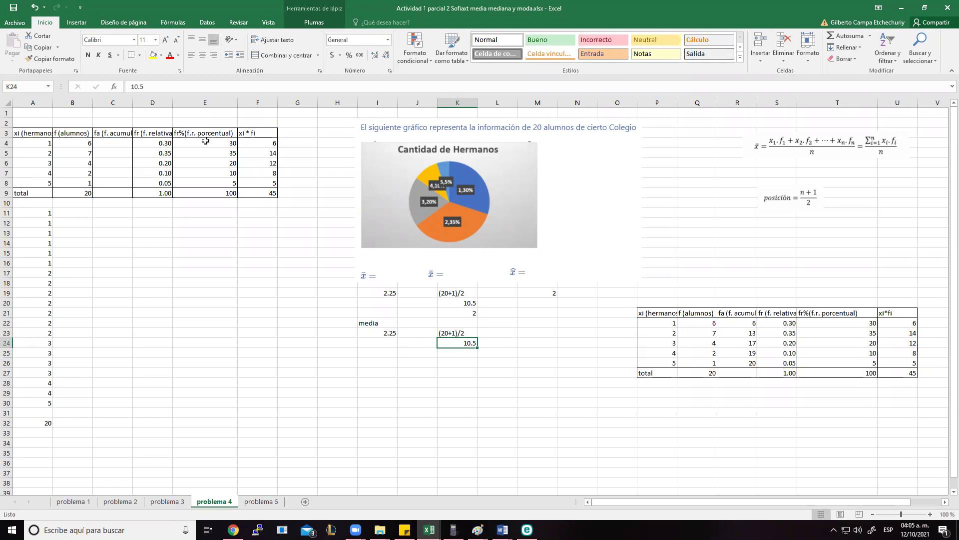
Enter 6 as the first accumulated frequency in C4, calculate C5 with =C4+B5 and fill the formula down to C8.
left_click(120, 145)
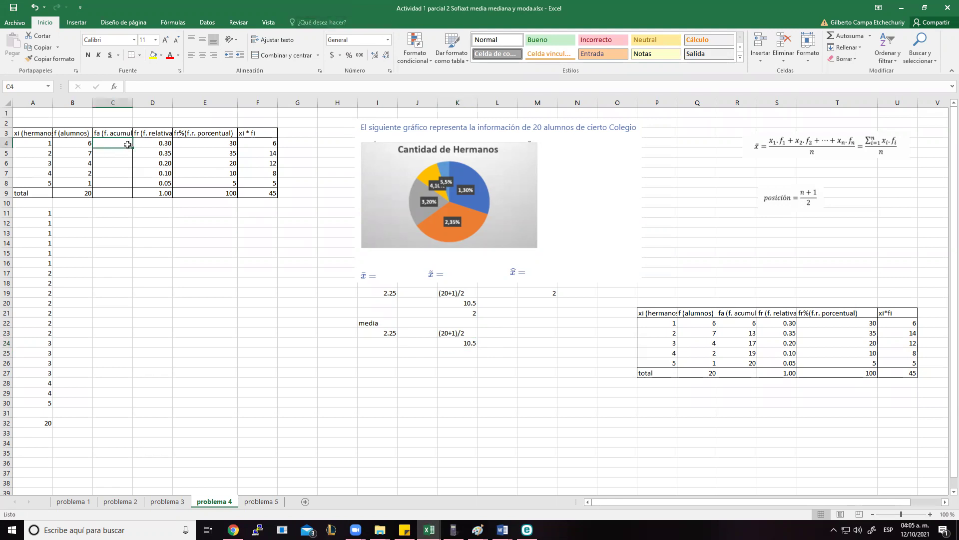
type("6")
key("Return")
type("=")
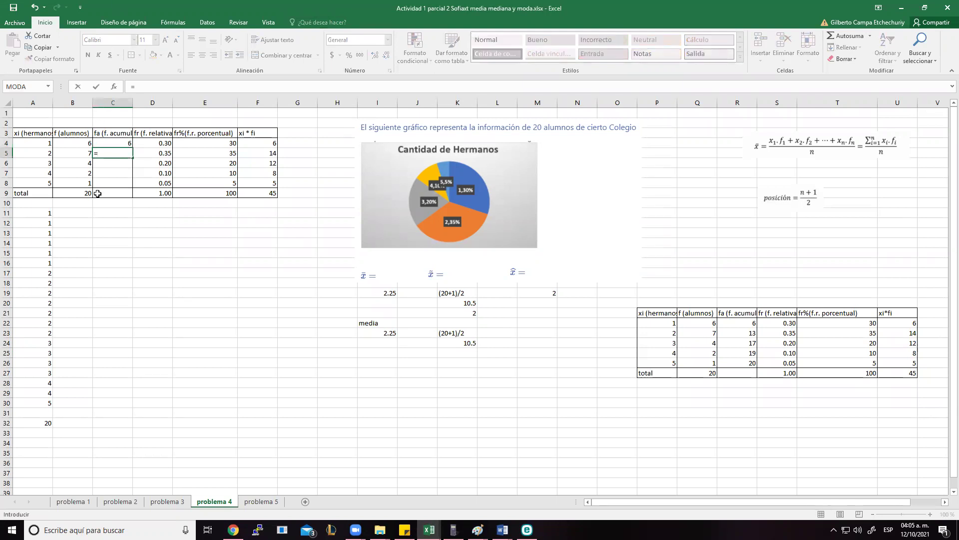
left_click(111, 142)
type("+")
left_click(87, 153)
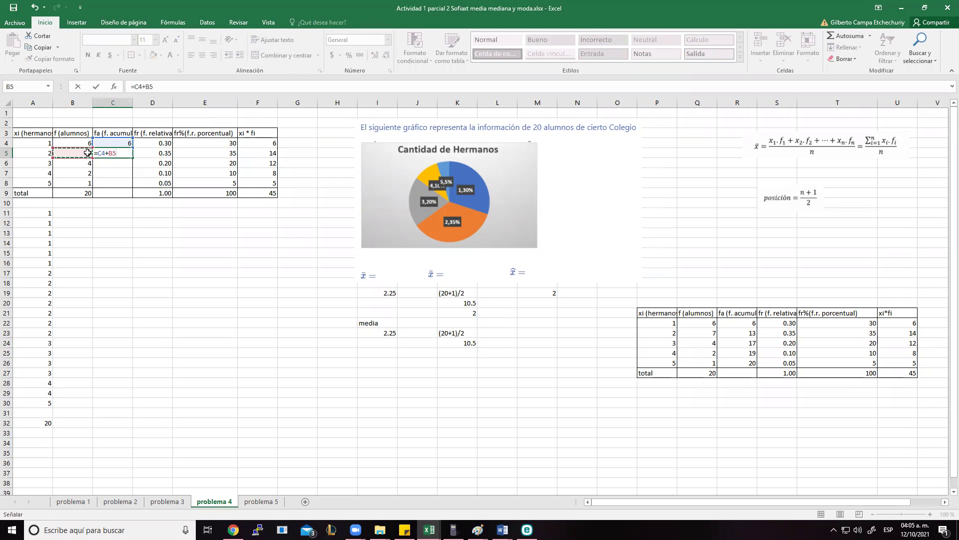
key("Return")
key("Up")
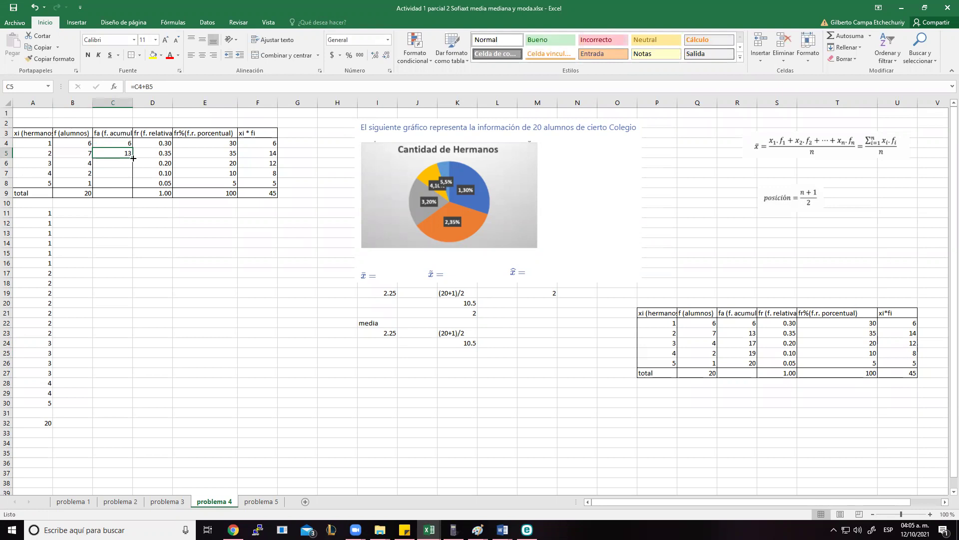
left_click_drag(132, 157, 132, 187)
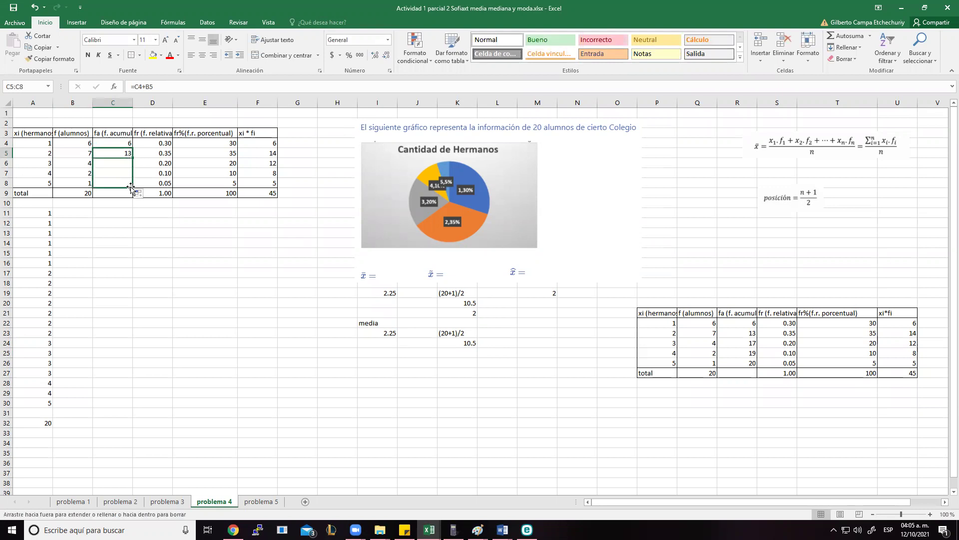
Locate the median position in the accumulated frequencies and enter the median 2 in K25.
left_click(126, 160)
left_click(128, 155)
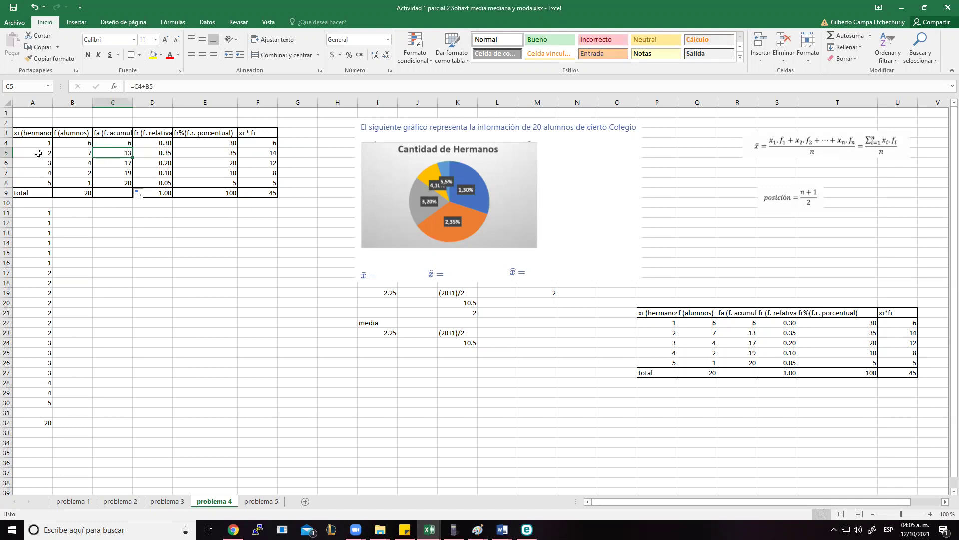
left_click(450, 355)
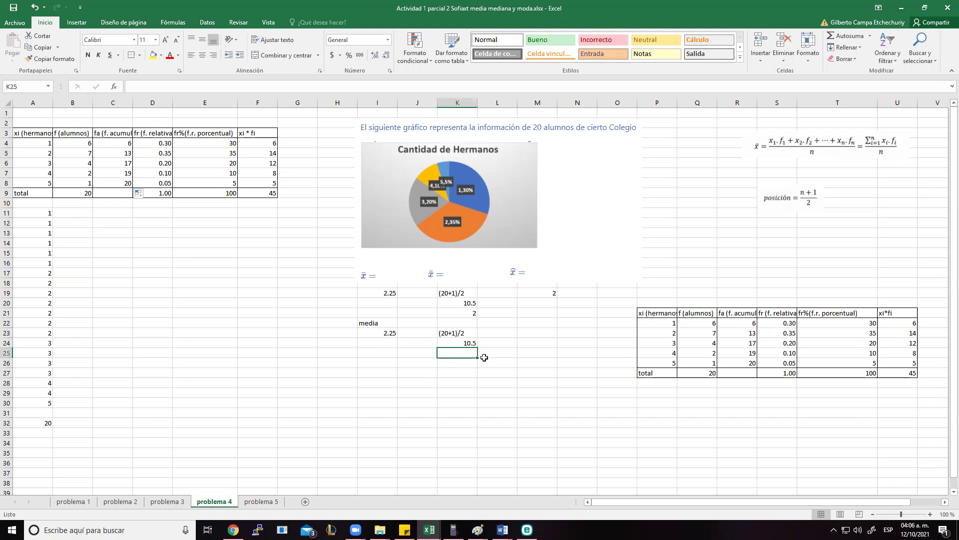
type("2")
key("ctrl+Return")
Count down the sorted sibling values in column A to the median position and check the frequency of 2 siblings in B5.
left_click(26, 213)
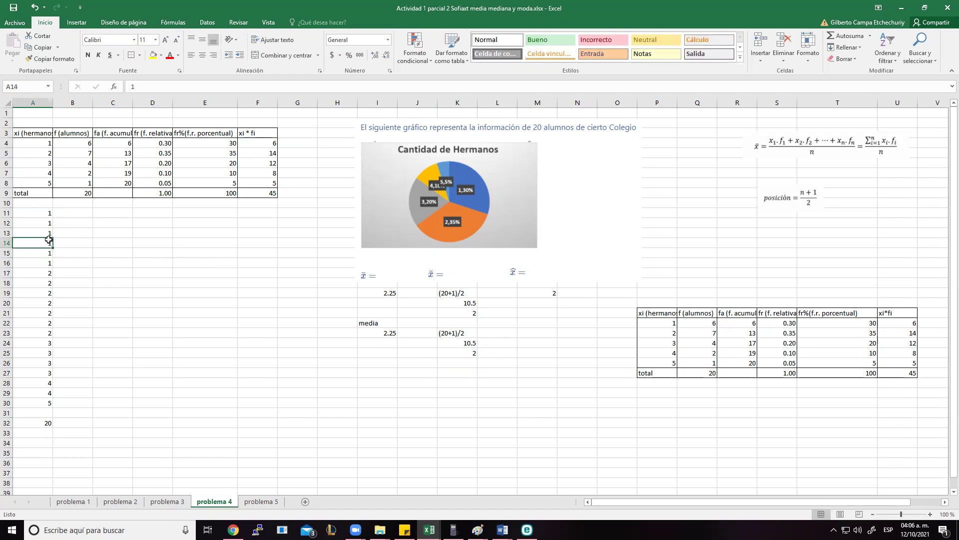
key("Down")
key("Down")
key("Down")
key("Down")
key("Down")
key("Down")
key("Down")
key("Down")
key("Down")
key("Down")
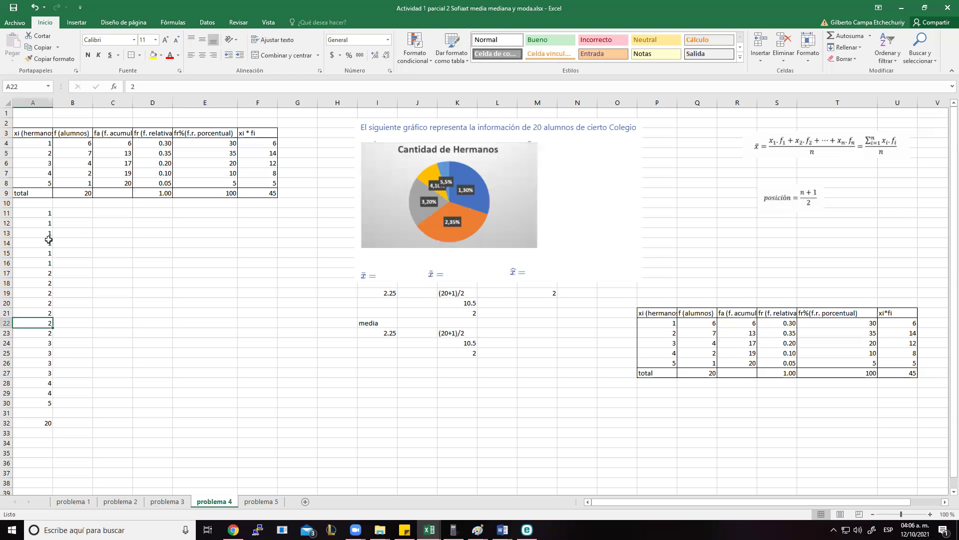
key("Up")
key("Up")
key("Down")
key("Up")
key("Down")
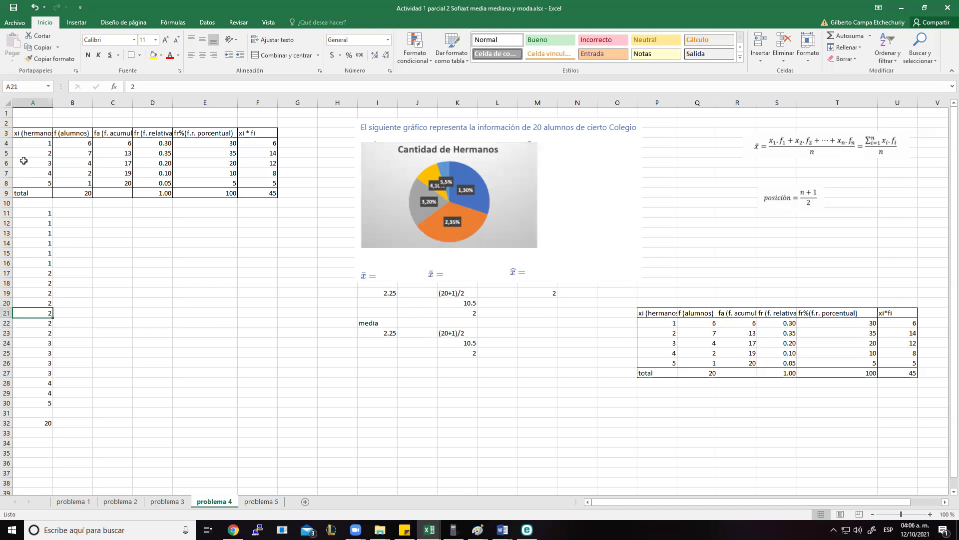
left_click(84, 153)
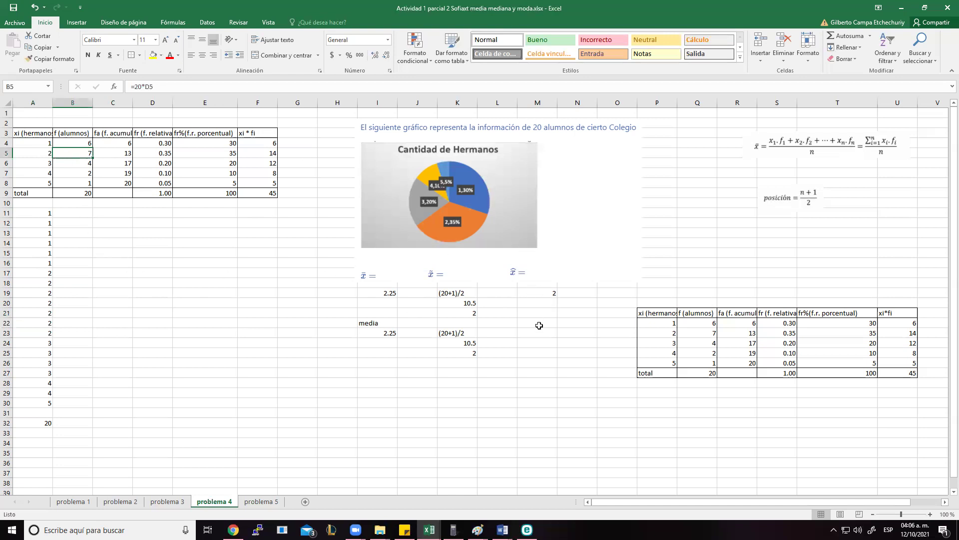
Open the problema 5 sheet, strike through every 38 in the temperature list in purple and handwrite 3 in its frequency cell.
left_click(261, 501)
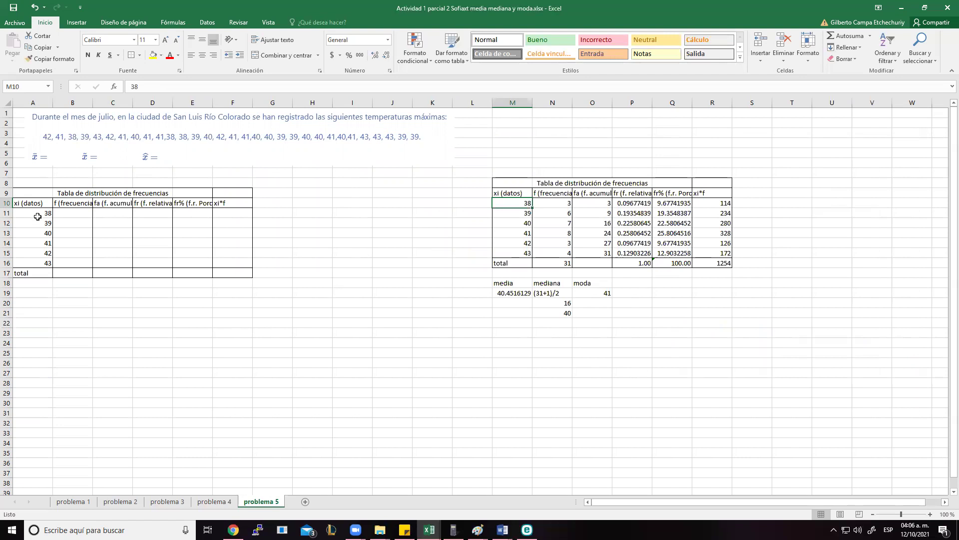
left_click(67, 213)
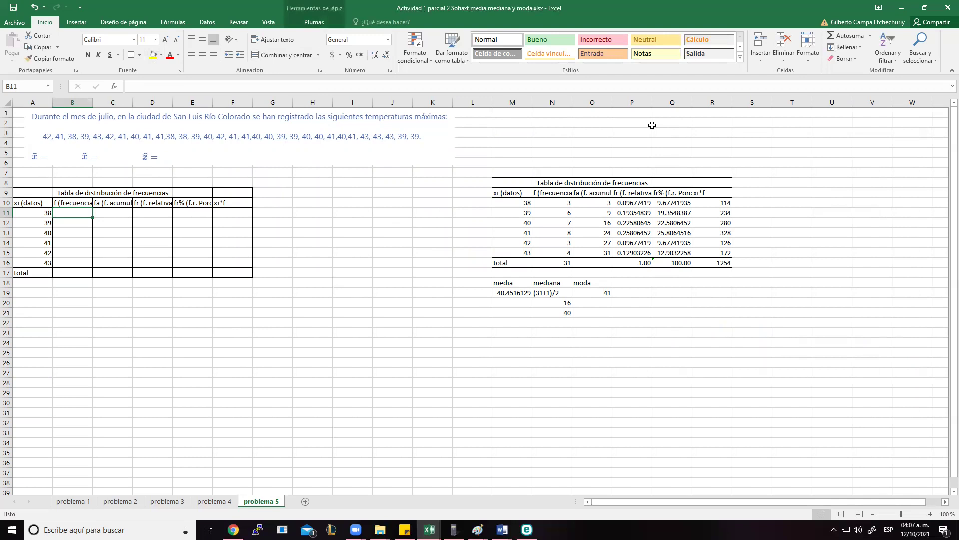
left_click(433, 49)
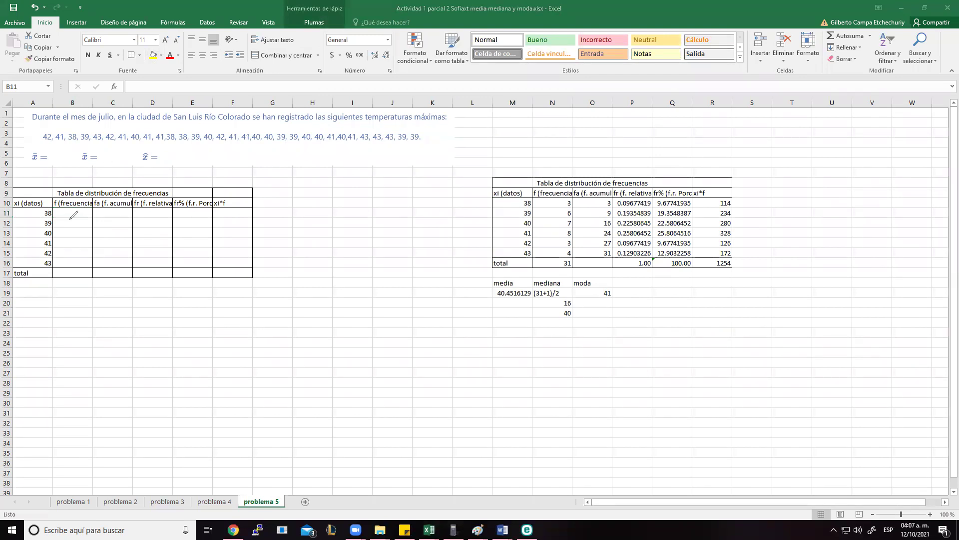
left_click_drag(76, 142, 70, 138)
left_click_drag(166, 142, 191, 132)
left_click_drag(58, 209, 58, 218)
Strike through every 39 in the temperature list in red and handwrite 6 in its frequency cell.
left_click_drag(79, 141, 88, 134)
left_click_drag(193, 141, 203, 133)
left_click_drag(277, 141, 299, 131)
left_click_drag(412, 144, 420, 132)
left_click_drag(60, 219, 55, 224)
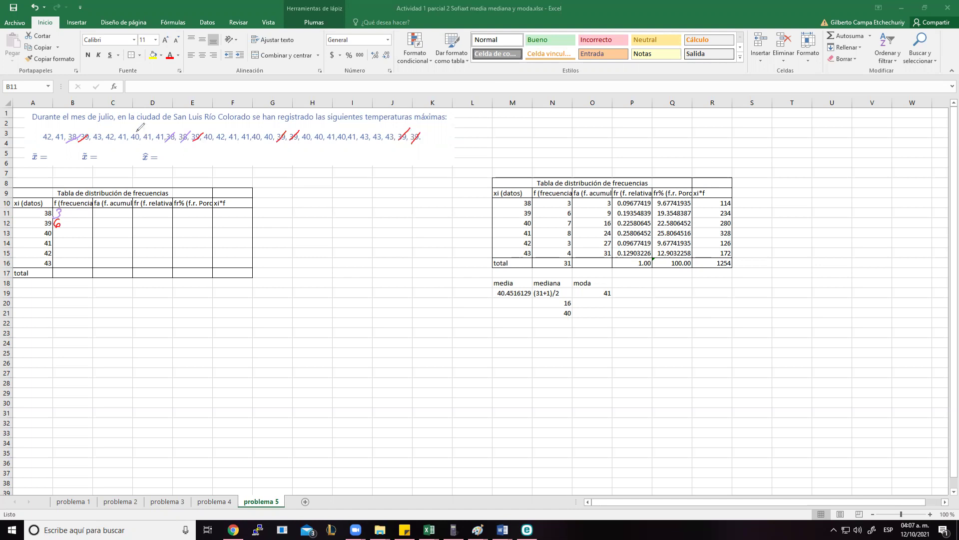
Circle every 40 in the temperature list in yellow and handwrite 7 in its frequency cell.
left_click_drag(139, 128, 132, 144)
left_click_drag(213, 128, 211, 126)
mouse_move(272, 129)
left_mouse_down()
mouse_move(252, 131)
mouse_move(341, 131)
left_mouse_up()
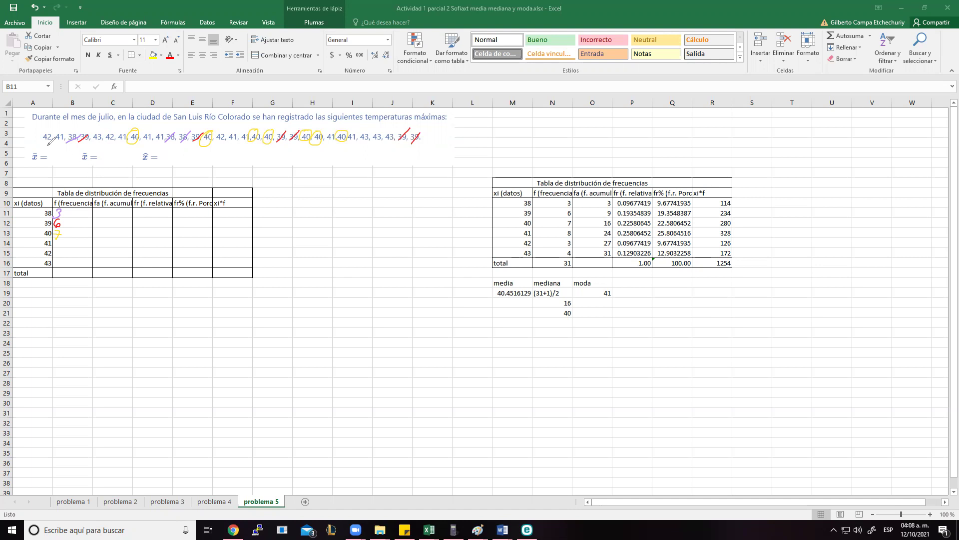
Cross out every 41 in the temperature list in green and handwrite 8 in its frequency cell.
left_click_drag(56, 134, 151, 133)
left_click_drag(243, 138, 249, 132)
left_click_drag(350, 136, 356, 131)
left_click_drag(330, 136, 336, 140)
left_click_drag(58, 246, 60, 240)
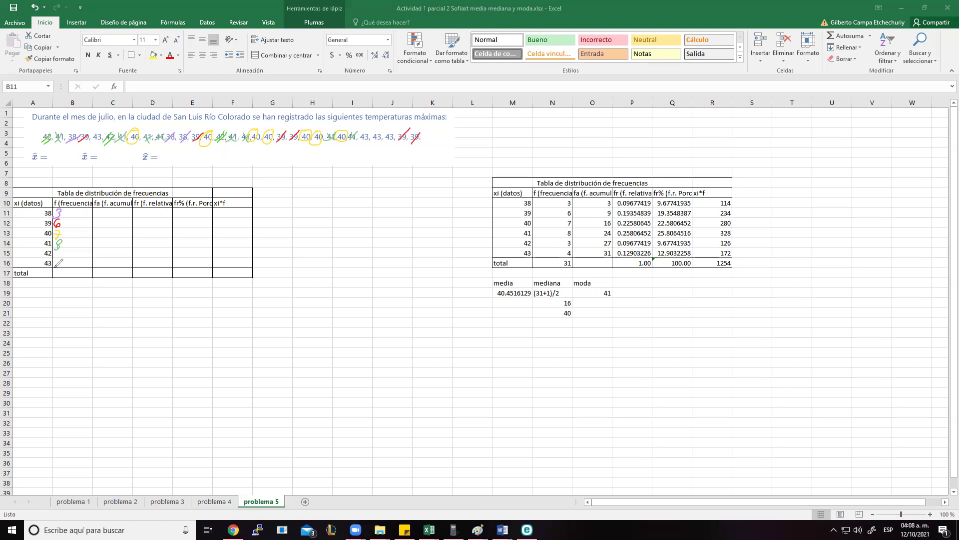
Handwrite 3 as the frequency of 42, overline every 43 in blue and handwrite 4 in its frequency cell.
left_click_drag(57, 251, 57, 257)
left_click_drag(92, 131, 104, 131)
left_click_drag(361, 131, 395, 129)
left_click_drag(60, 259, 59, 269)
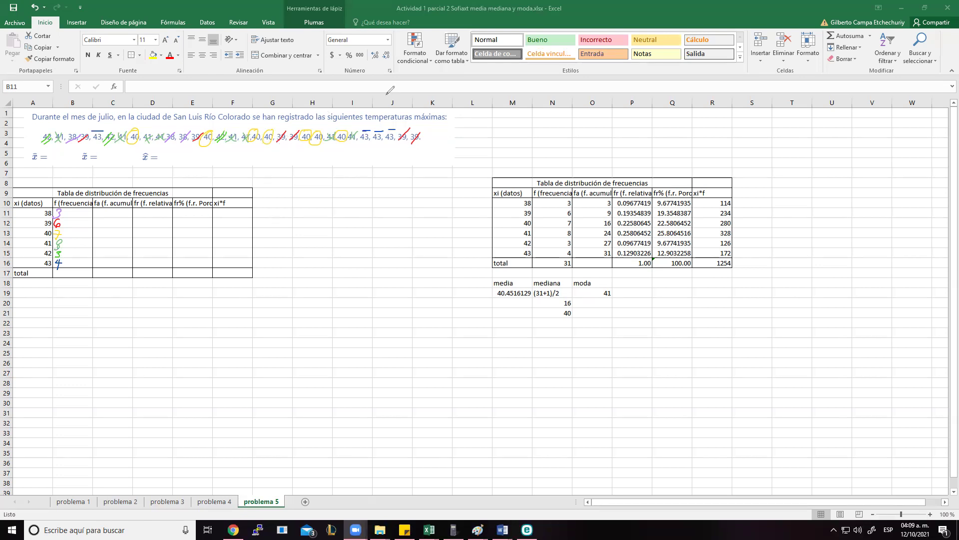
Enter the temperature frequencies 3, 6, 7, 8, 3 and 4 in B11 to B16.
left_click(72, 215)
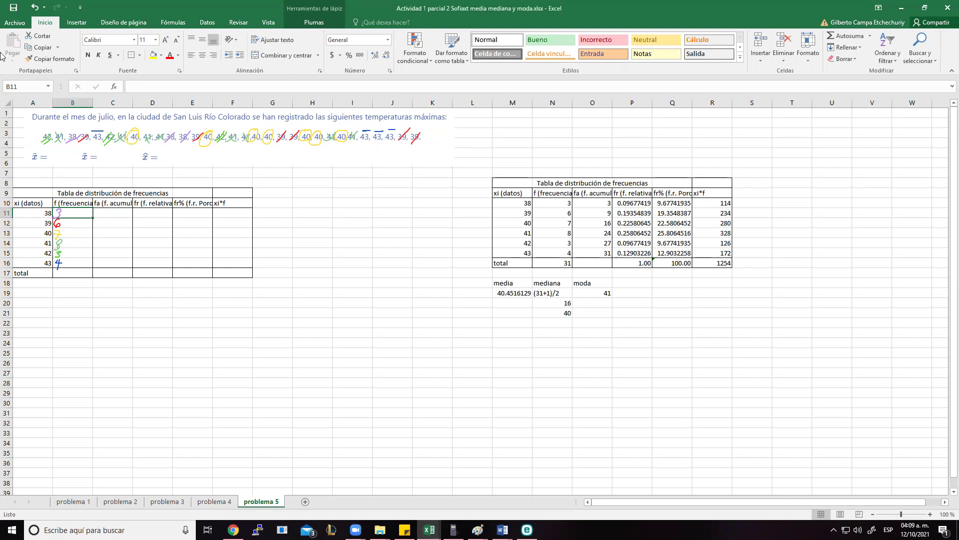
type("3")
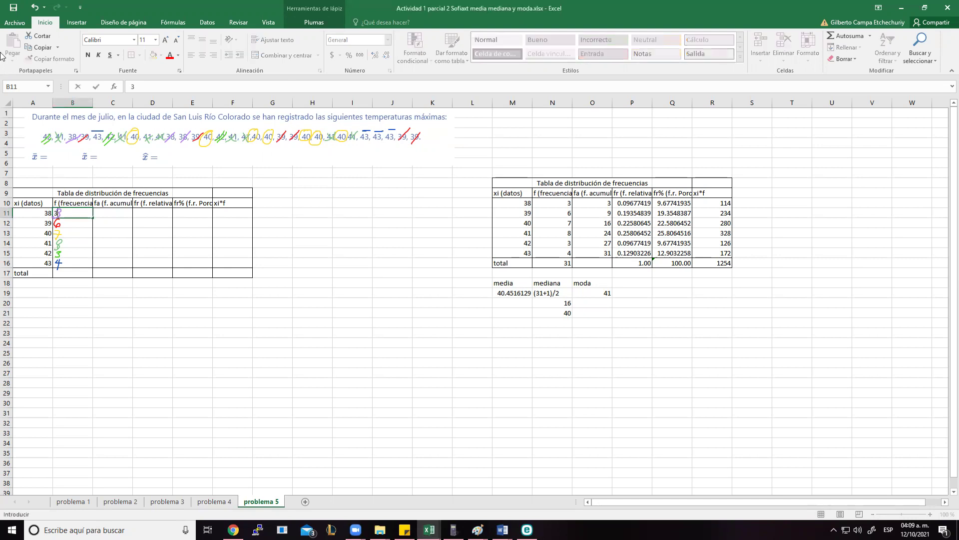
key("Return")
type("6")
key("Return")
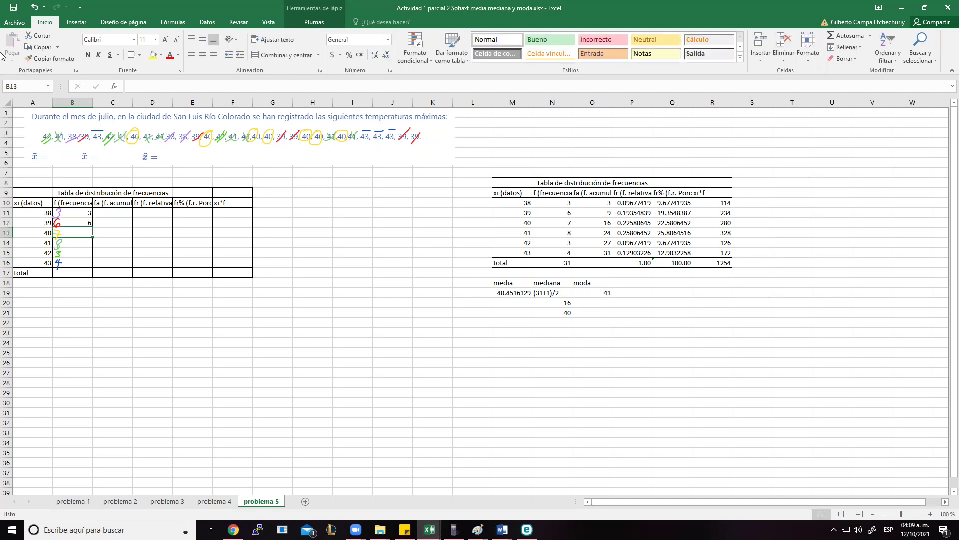
type("7")
key("Return")
type("8")
key("Return")
type("3")
key("Return")
type("4")
key("Return")
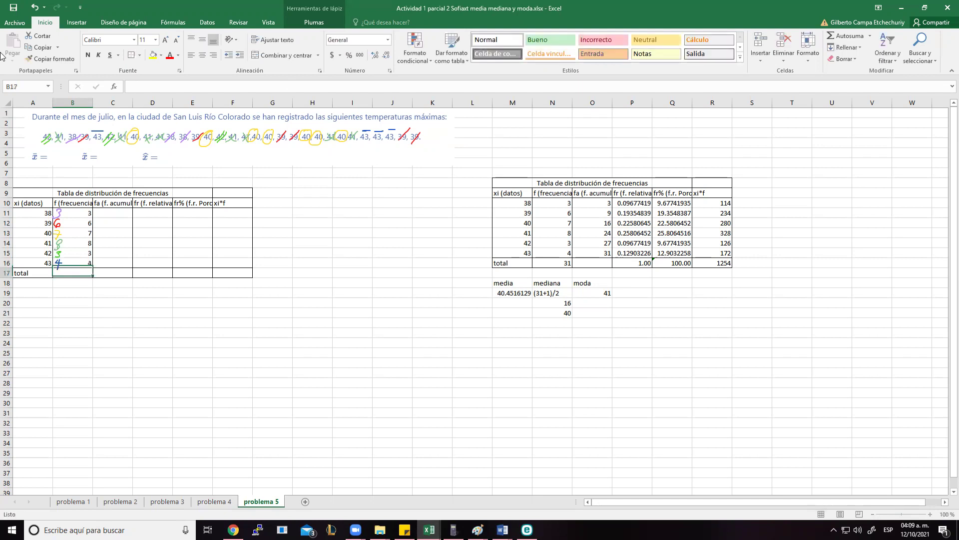
Total the frequencies in B17 with =SUMA(B11:B16).
type("=")
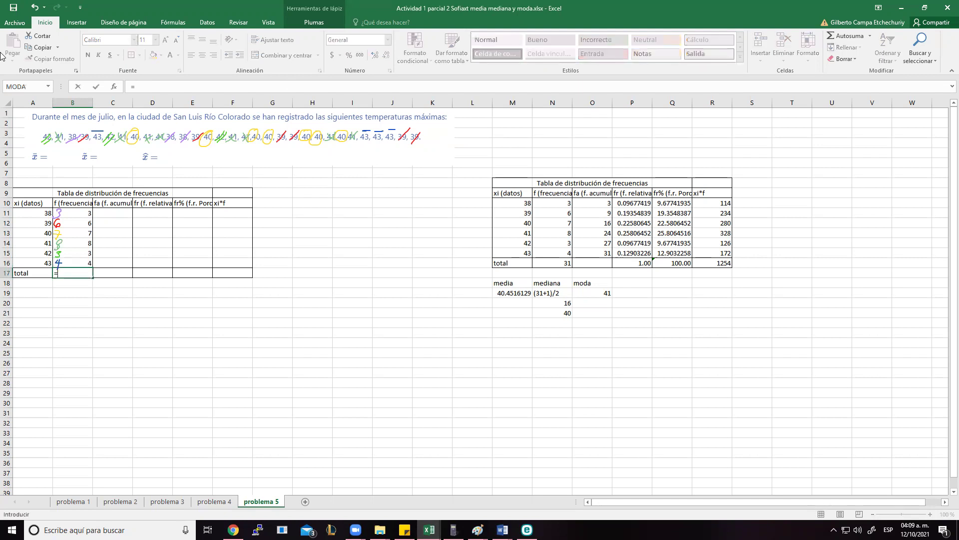
type("suma(")
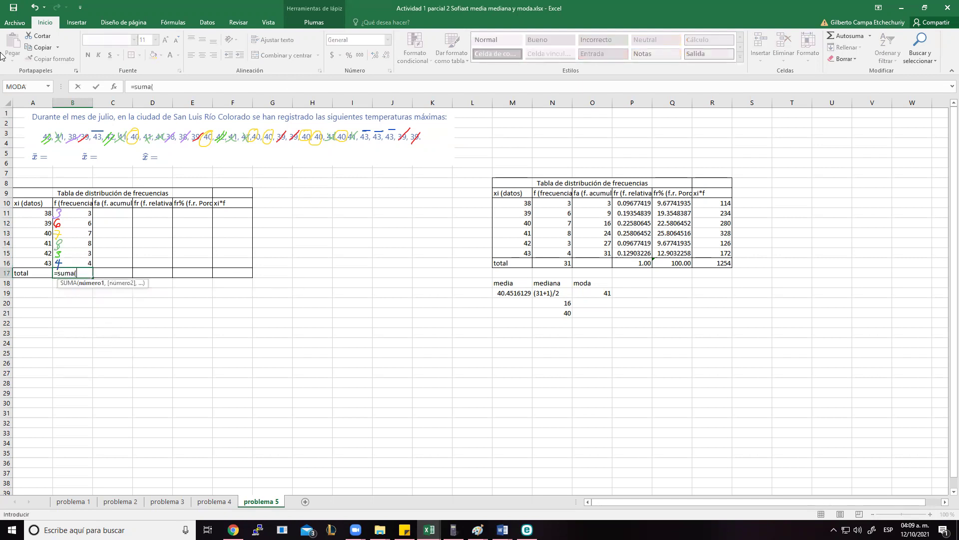
left_click_drag(86, 213, 88, 258)
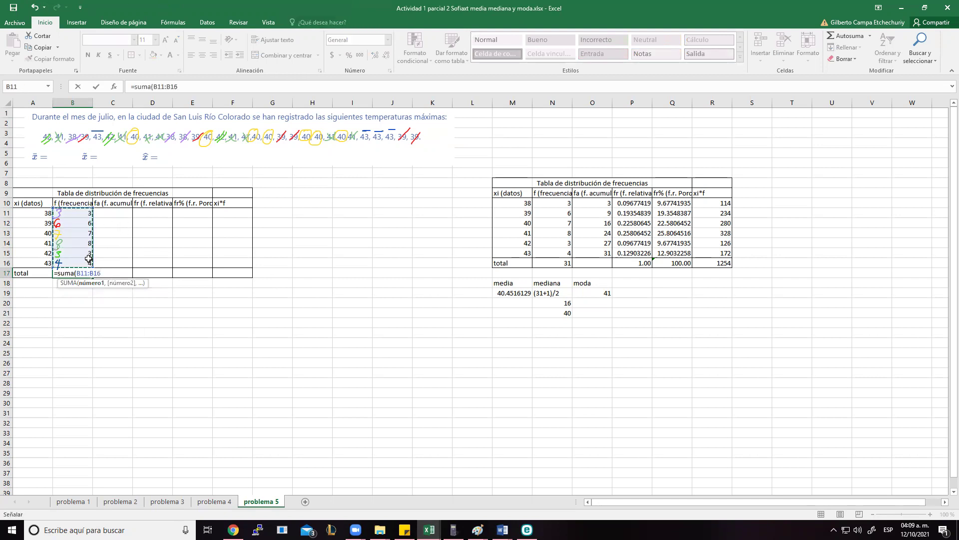
key("Return")
key("Up")
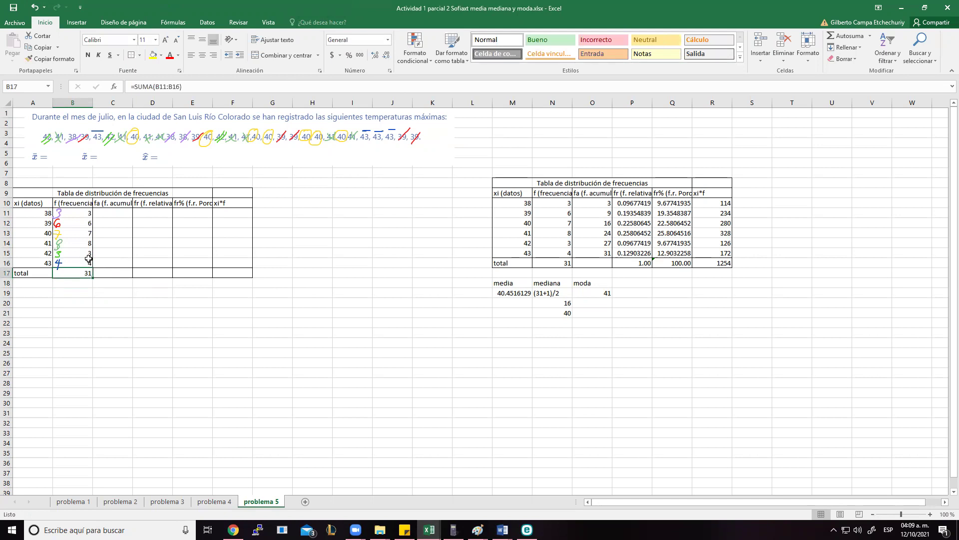
Enter 3 as the first accumulated frequency in C11 and calculate C12 with =C11+B12.
left_click(116, 210)
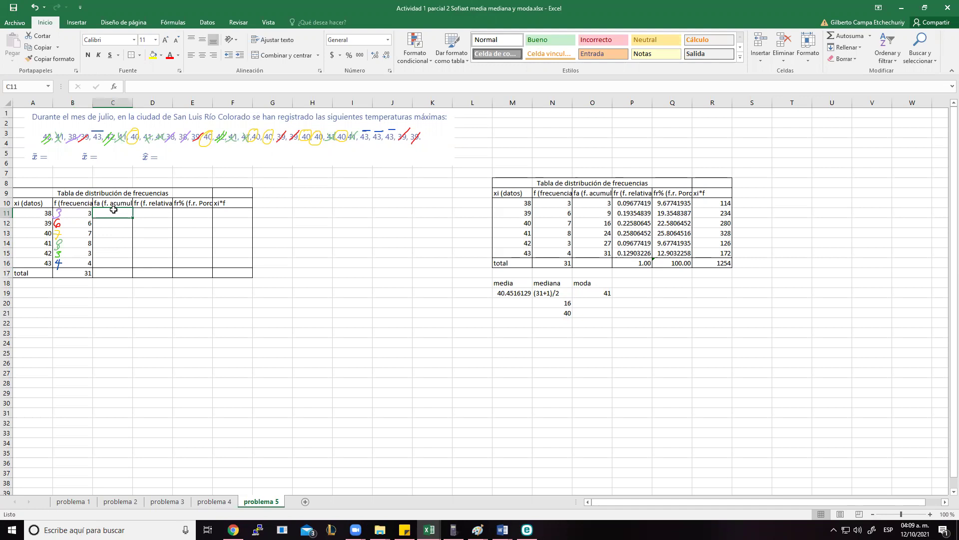
type("=")
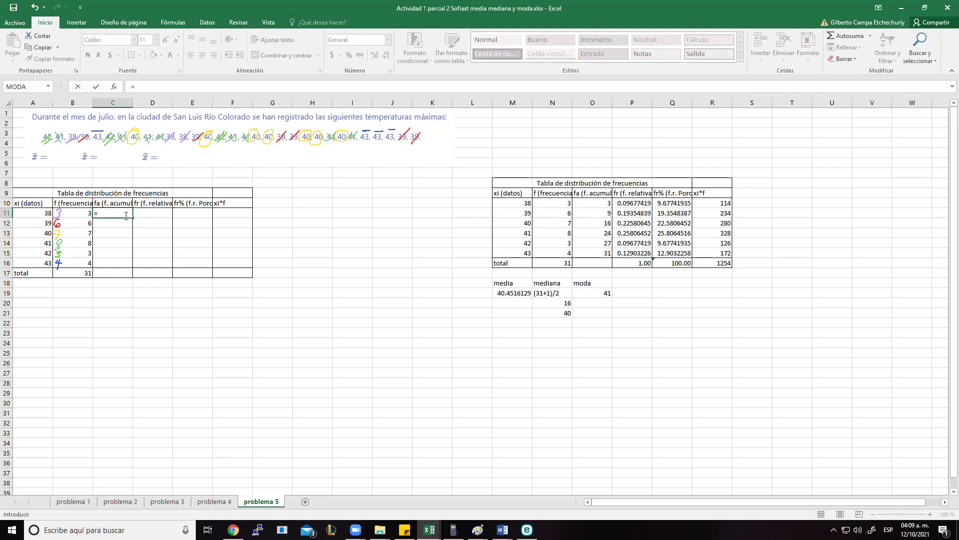
type("3")
key("Return")
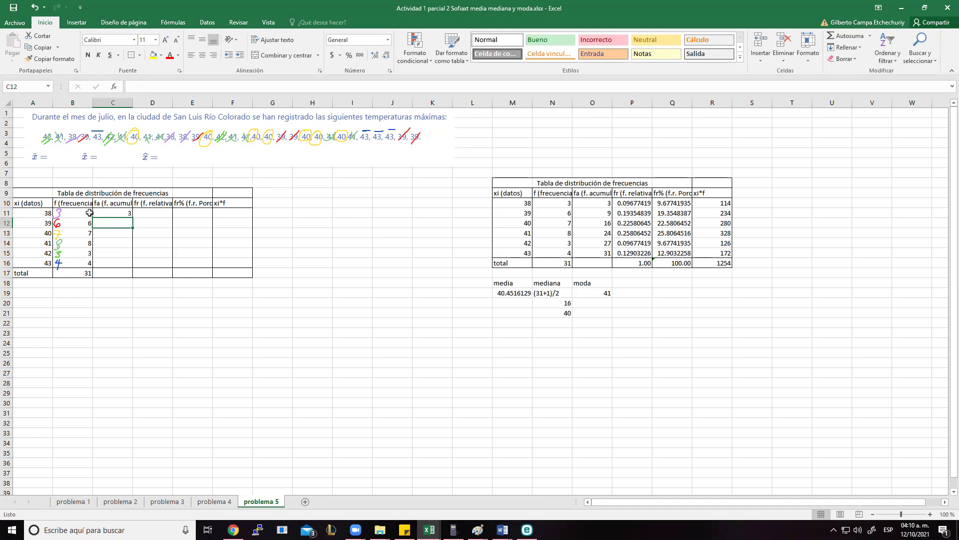
type("=")
left_click(118, 213)
type("+")
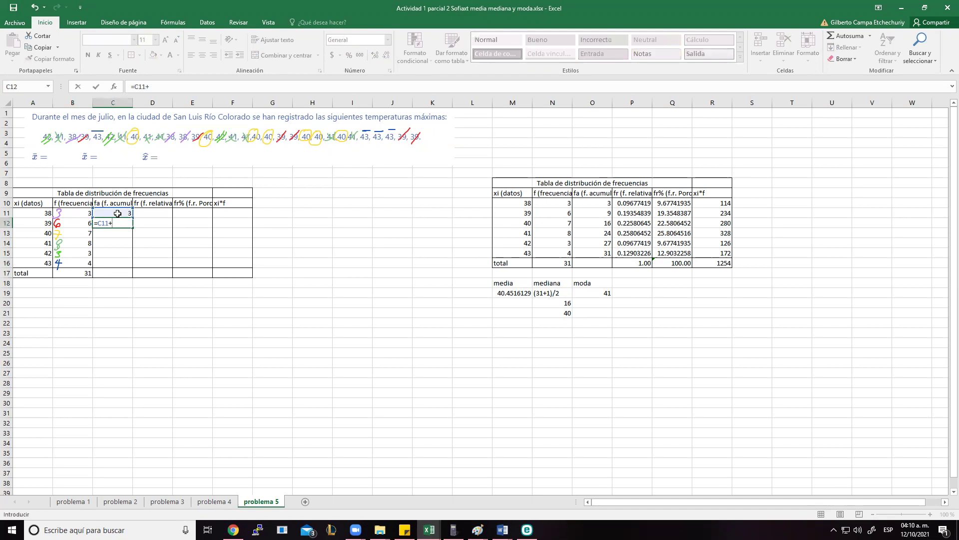
left_click(83, 220)
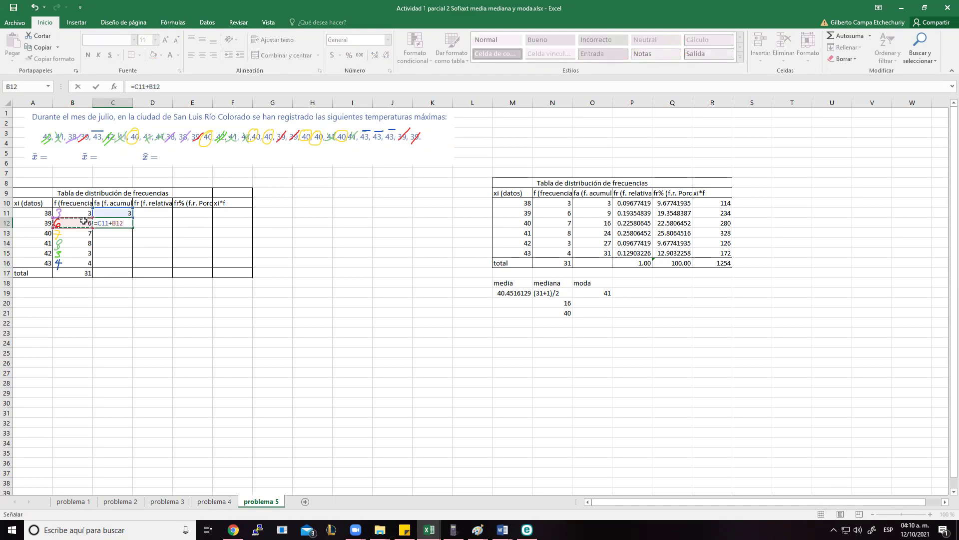
key("Return")
key("Up")
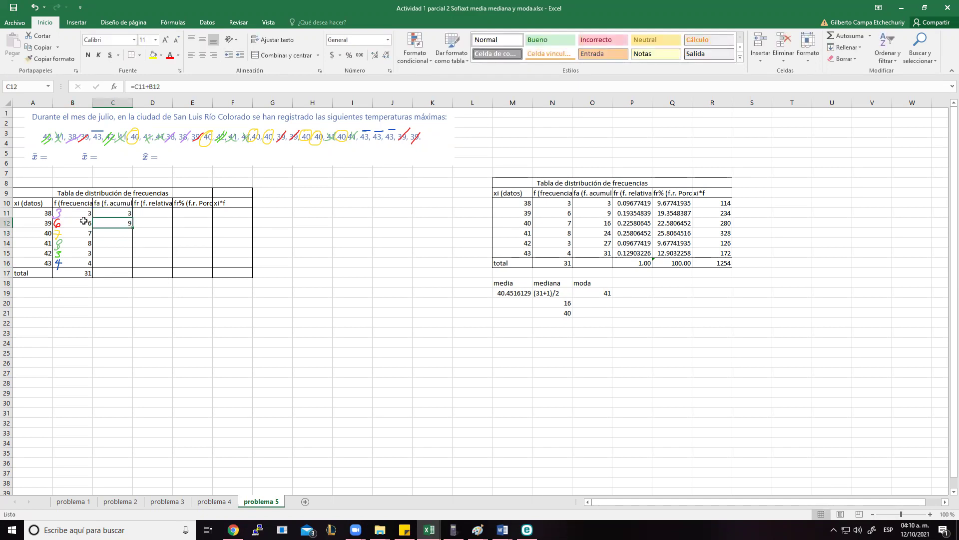
Trace how the frequencies in B11 to B13 add up to the accumulated frequencies in column C.
left_click(84, 221)
key("Right")
key("Left")
key("Down")
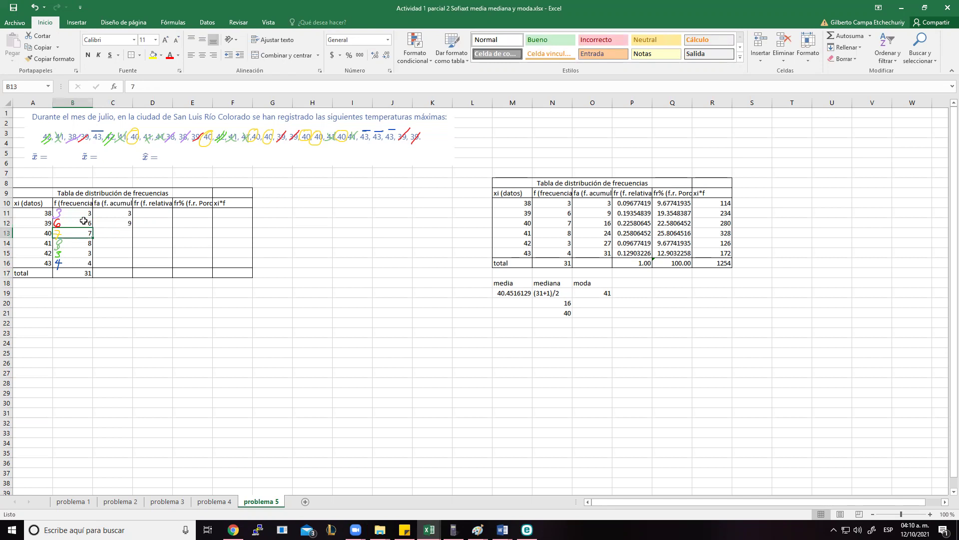
key("Up")
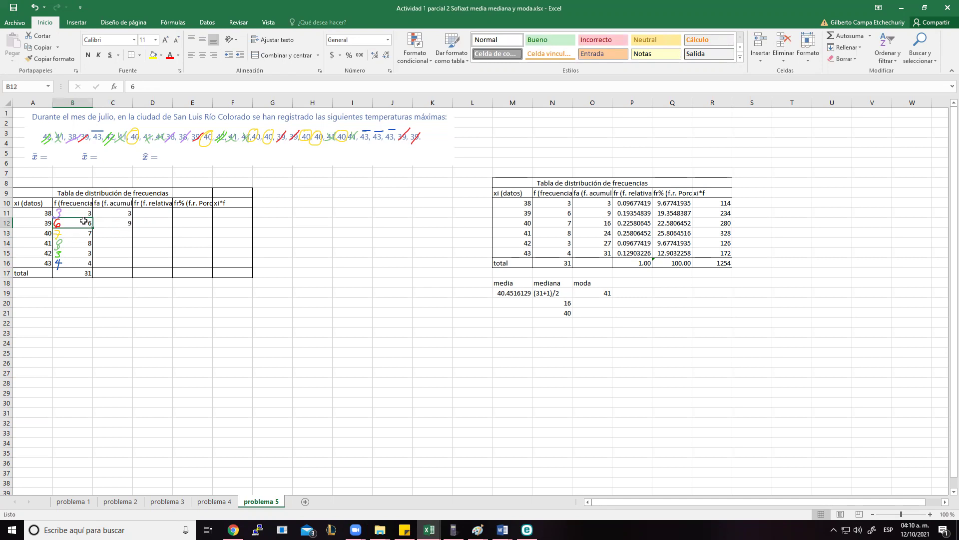
key("Up")
key("Down")
key("Right")
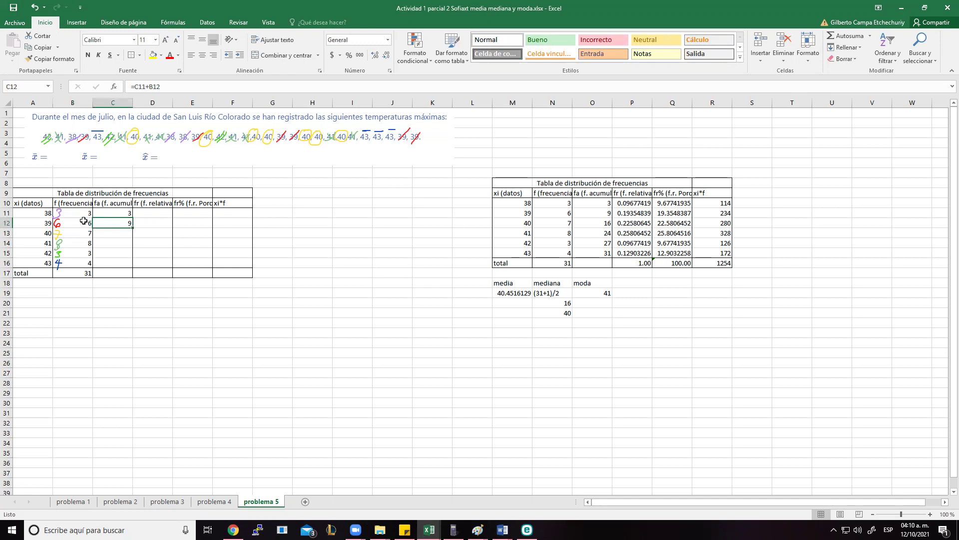
key("Left")
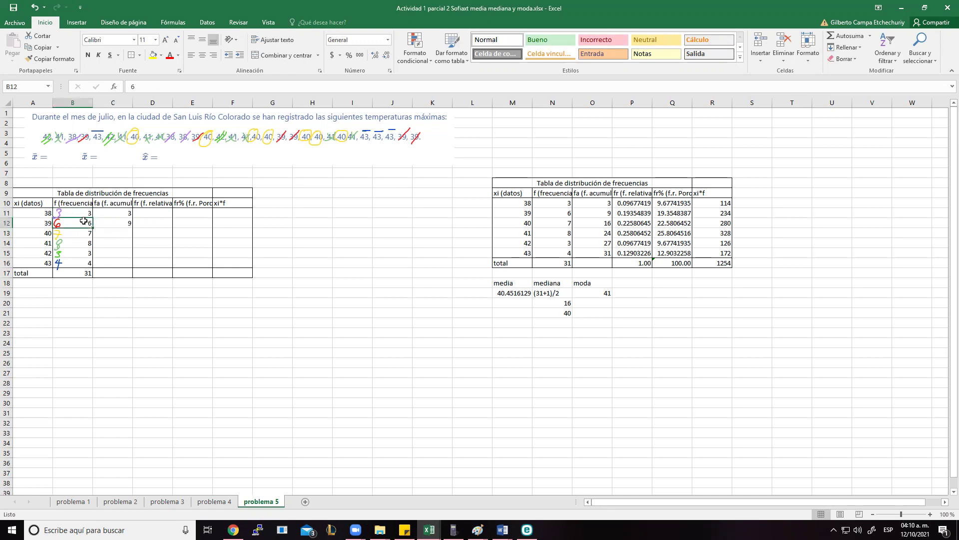
key("Right")
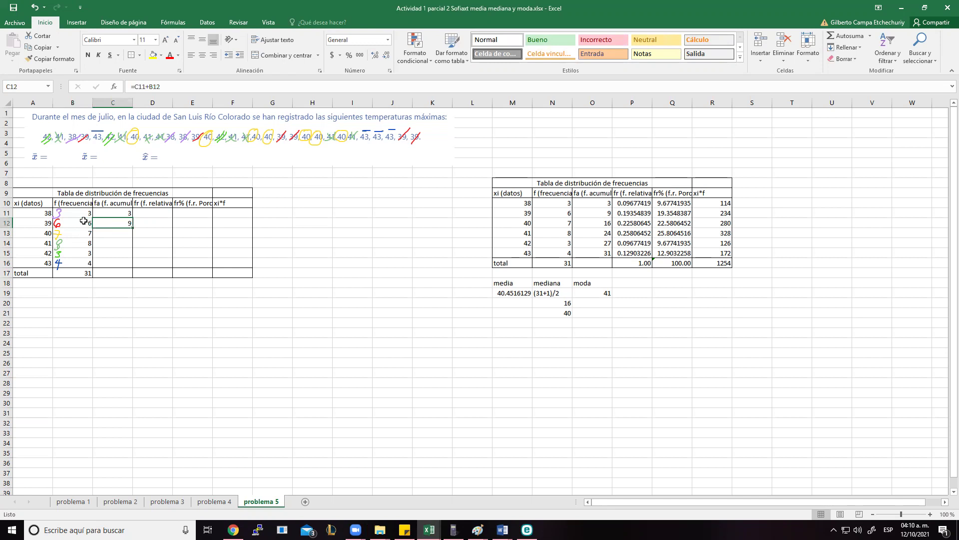
key("Left")
key("Down")
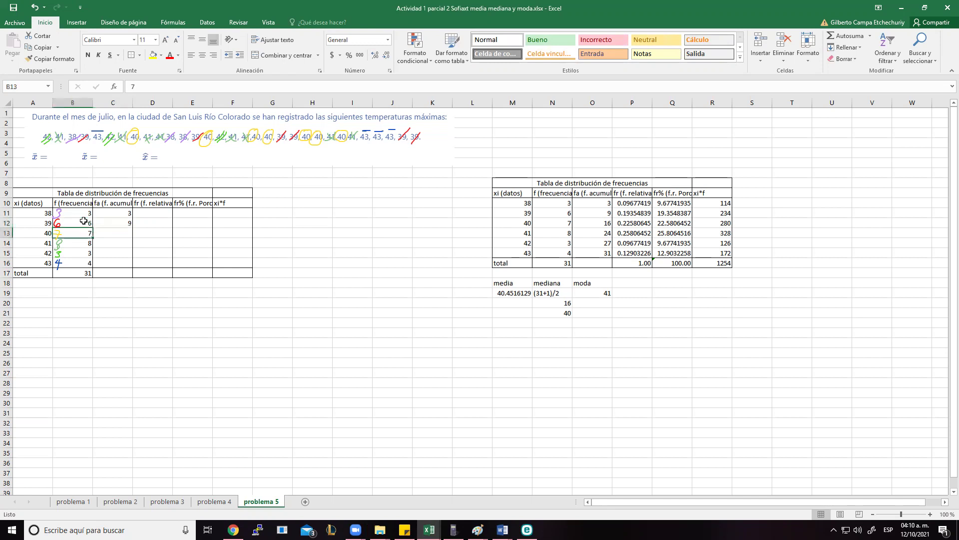
key("Right")
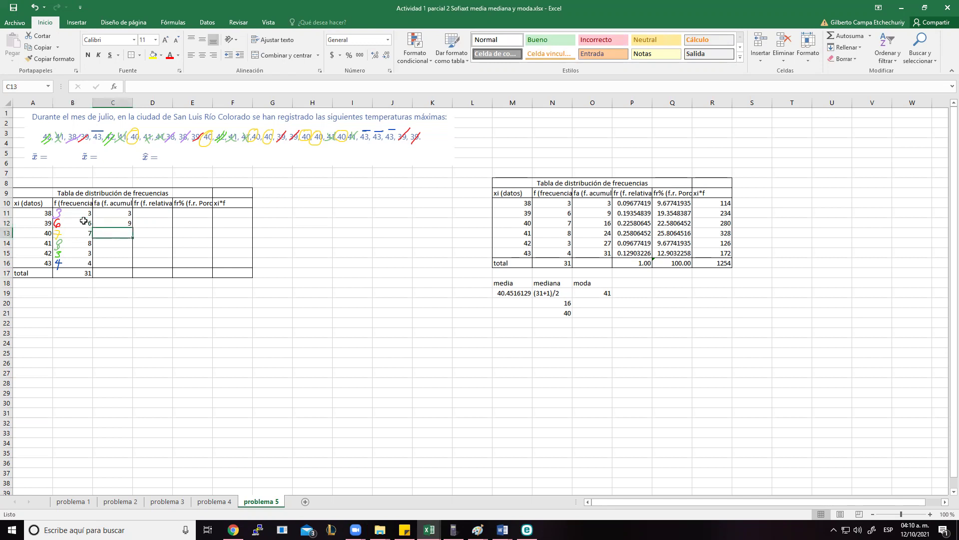
Fill the accumulated frequency formula from C12 down to C16 and check the formula in C13.
key("Up")
key("Down")
key("Up")
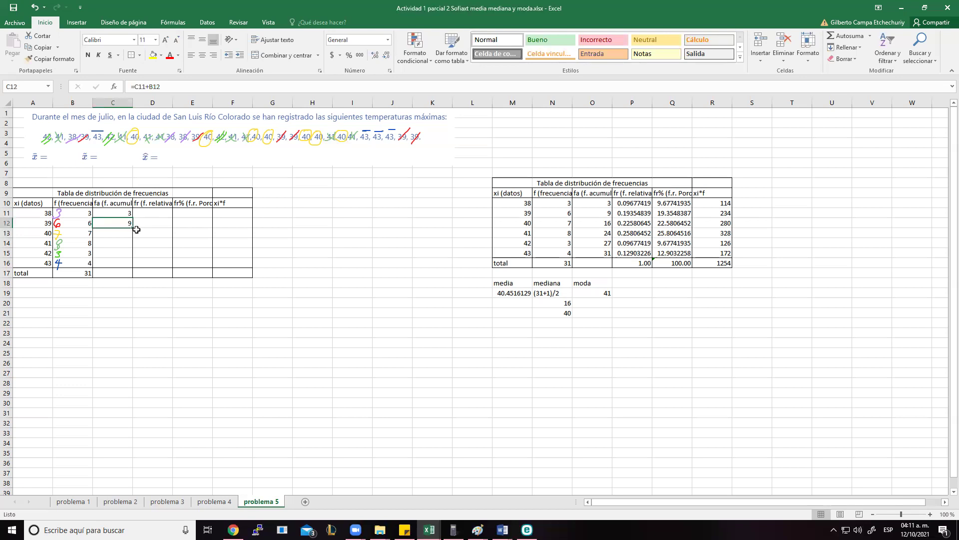
left_click_drag(132, 228, 131, 266)
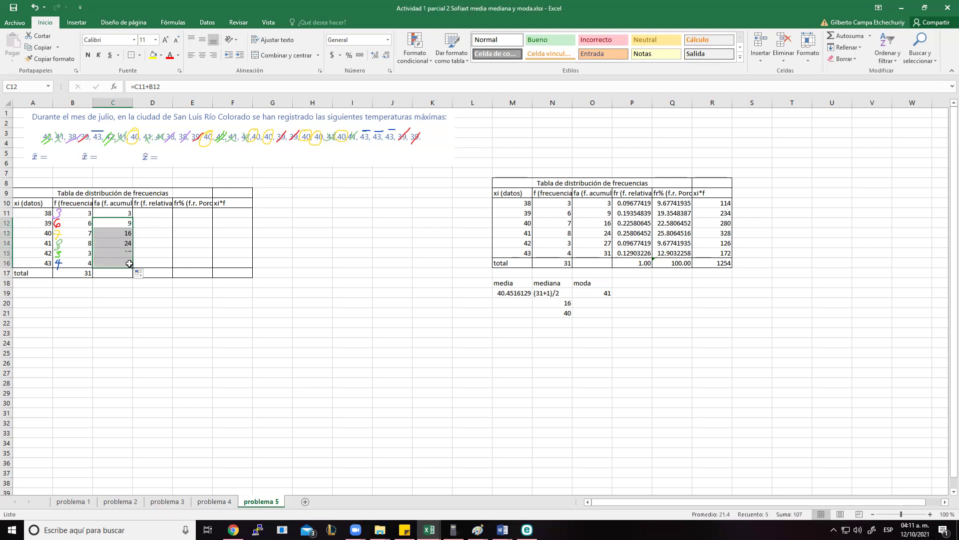
left_click(121, 235)
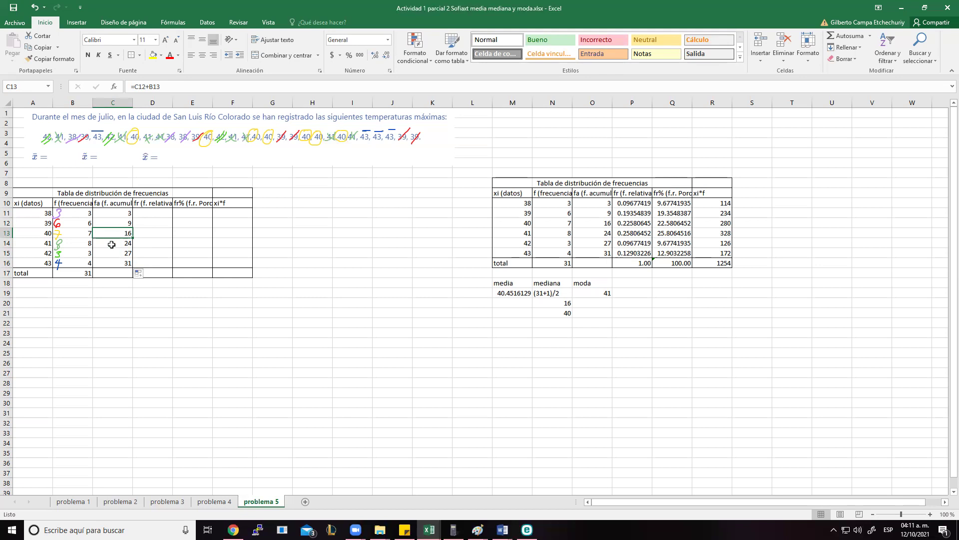
Calculate the relative frequency in D11 with =B11/31 and fill the formula down to D16.
left_click(142, 215)
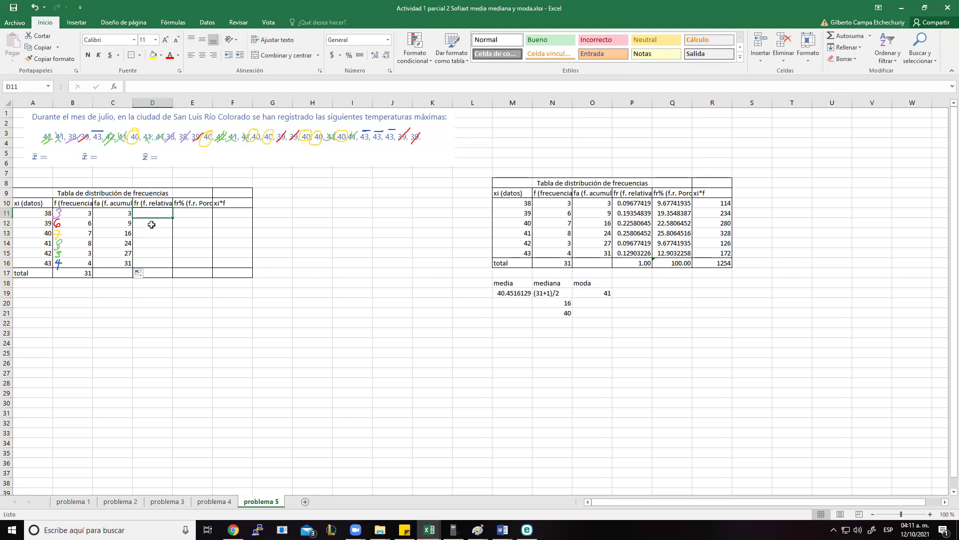
type("=")
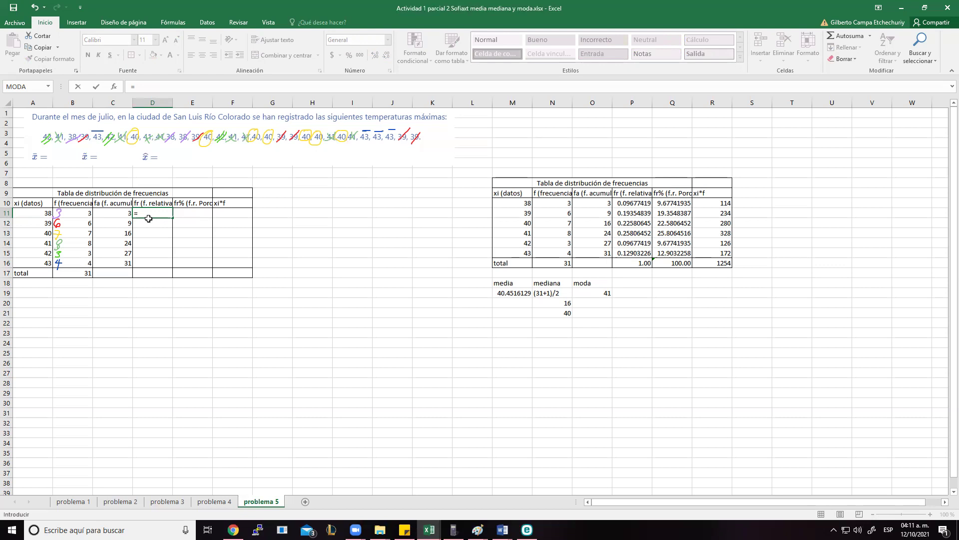
left_click(88, 212)
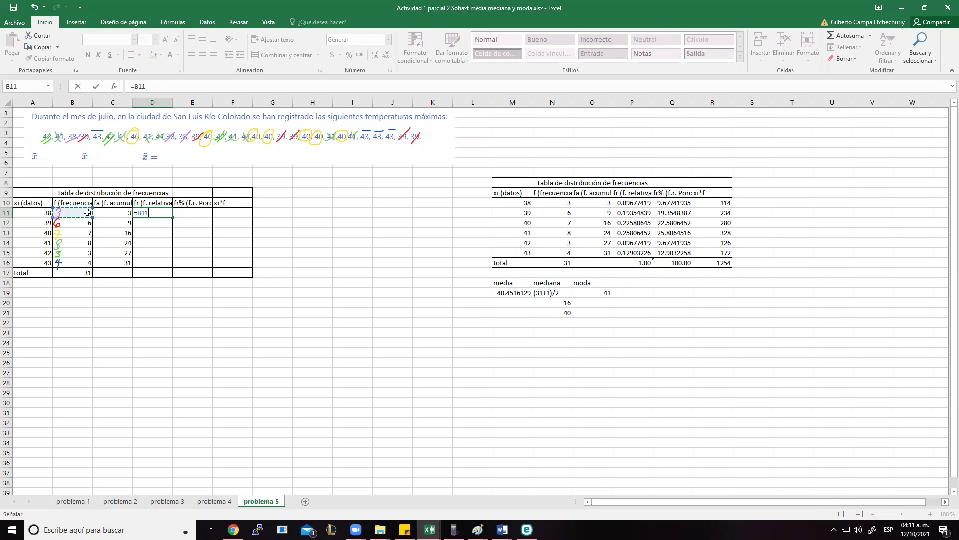
type("/")
type("B17")
key("Return")
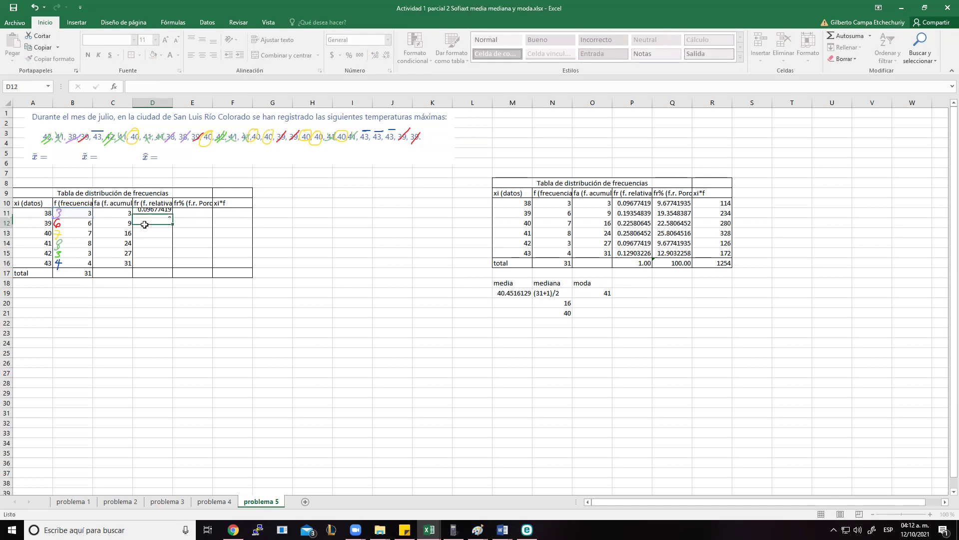
key("Up")
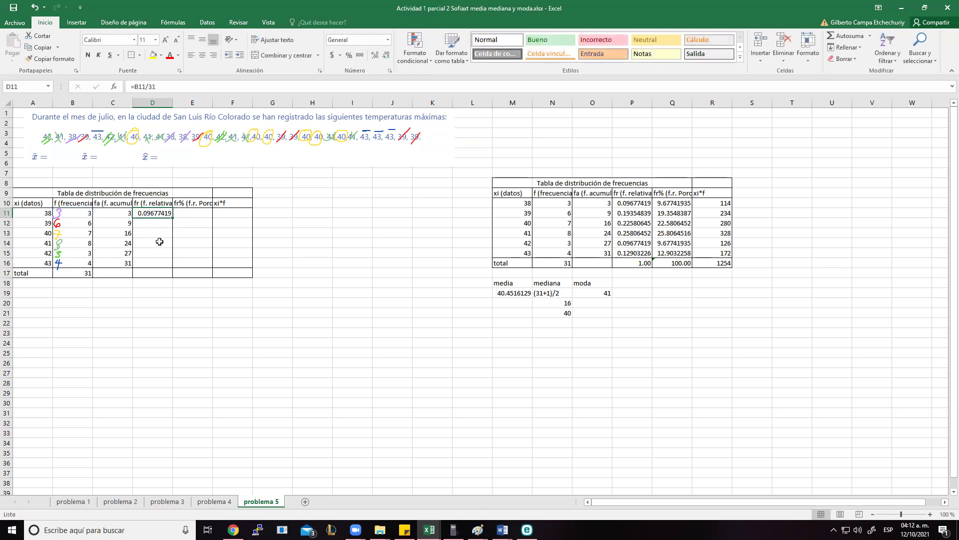
left_click_drag(172, 218, 170, 265)
Total the relative frequencies in D17 with =SUMA(D11:D16).
left_click(156, 273)
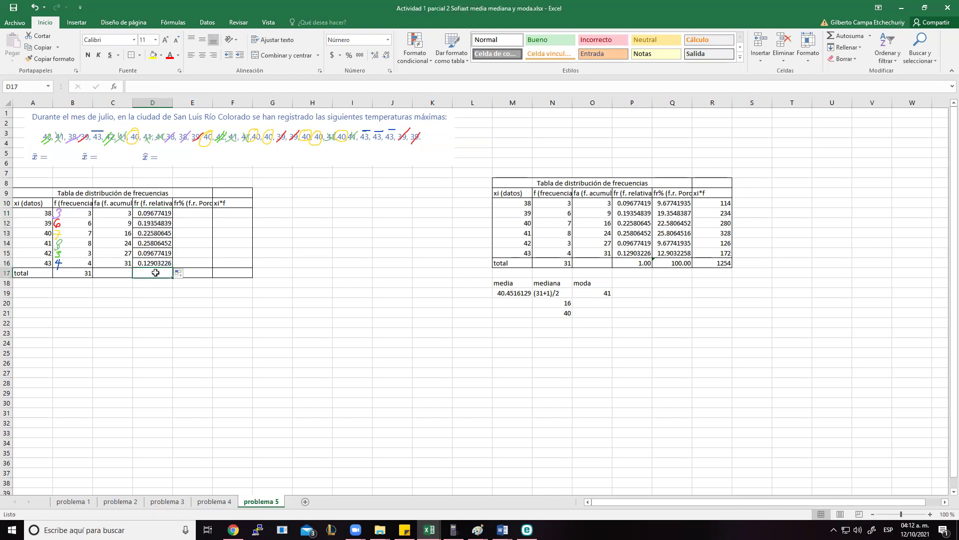
type("=s")
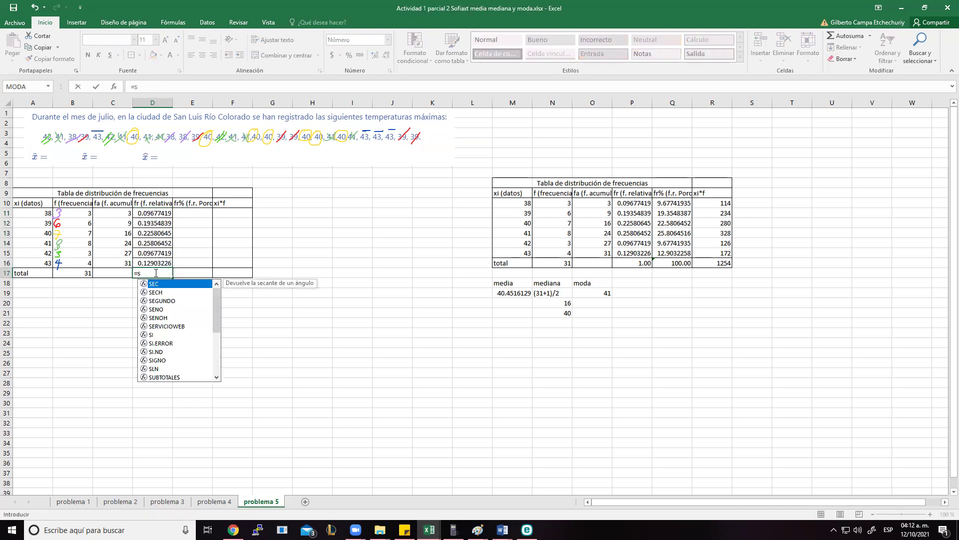
type("uma(")
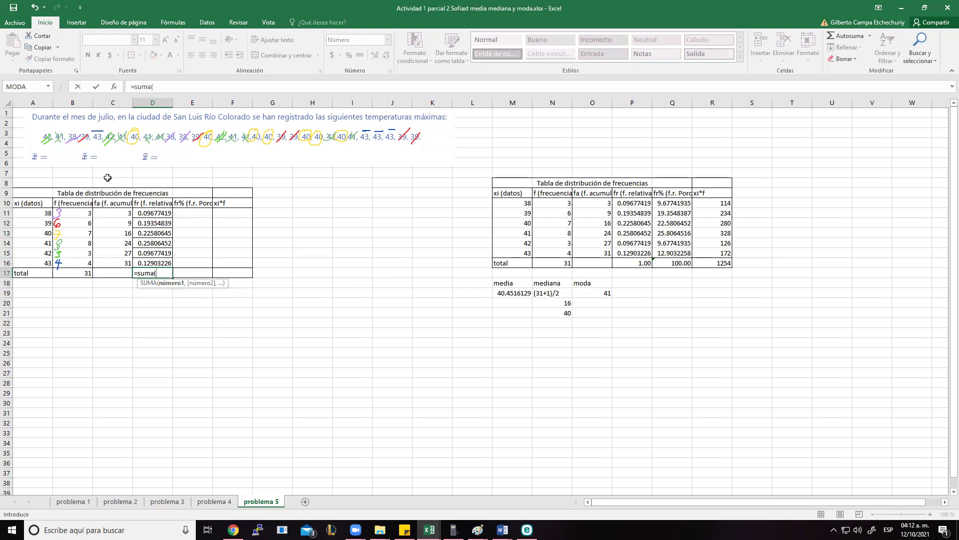
left_click_drag(160, 215, 149, 264)
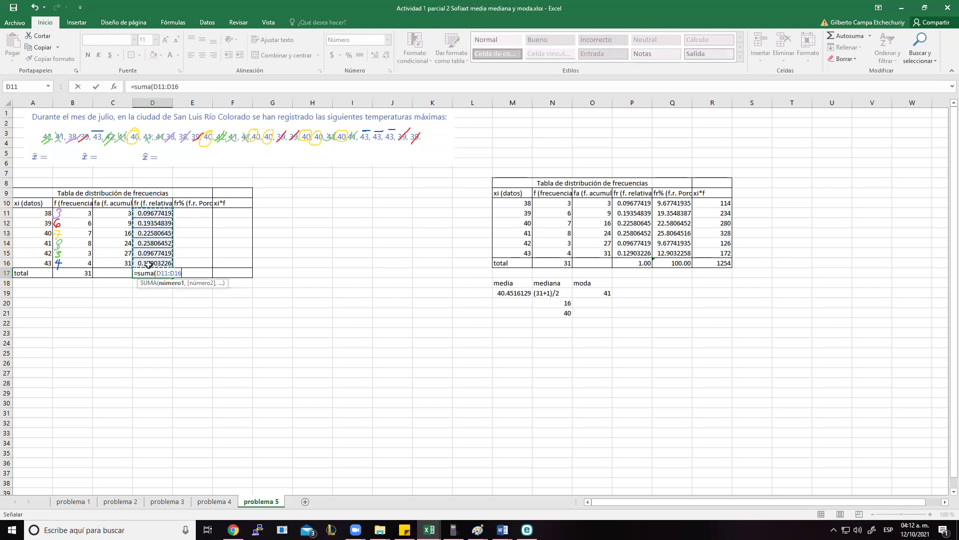
key("Return")
Calculate the percentage relative frequency in E11 with =D11*100 and fill the formula down to E16.
key("Right")
key("Up")
key("Up")
key("Up")
key("Up")
key("Up")
key("Up")
key("Up")
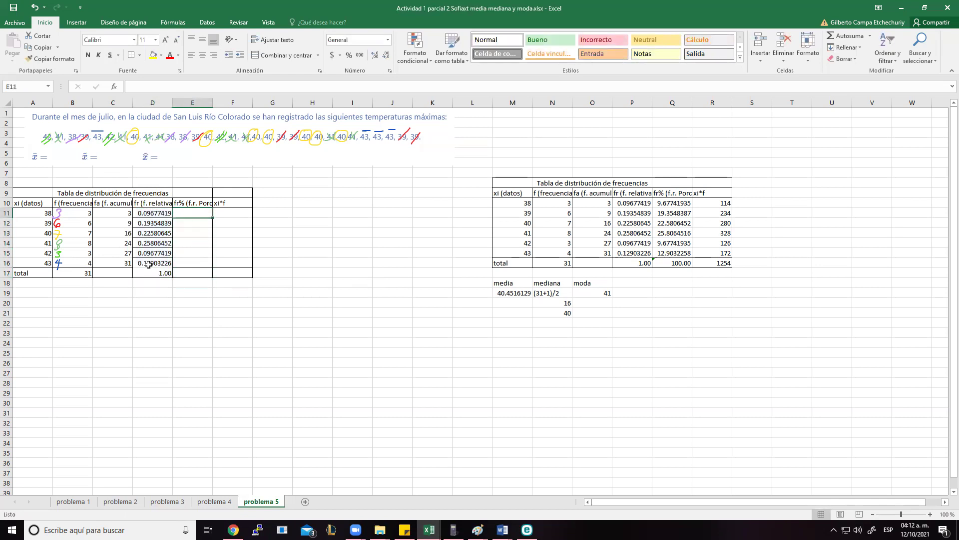
type("=")
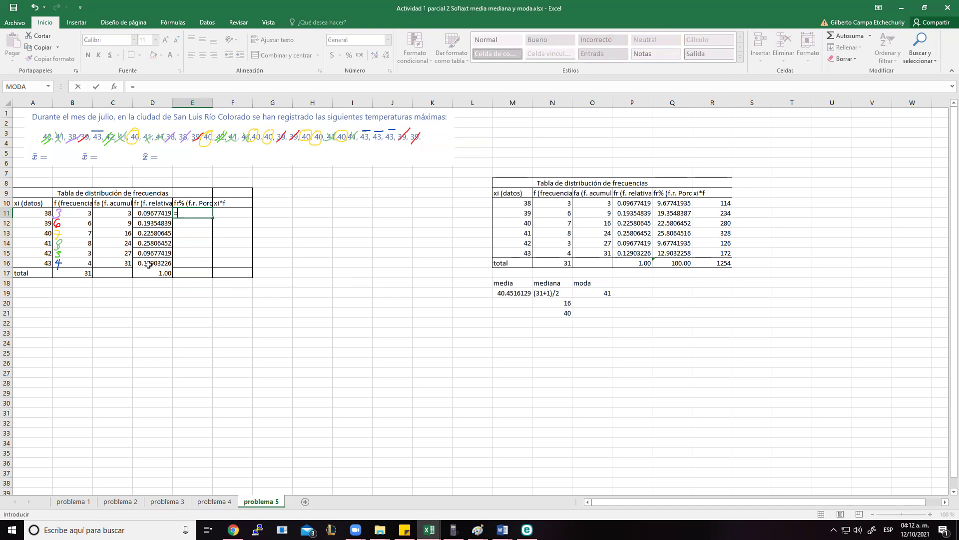
left_click(148, 214)
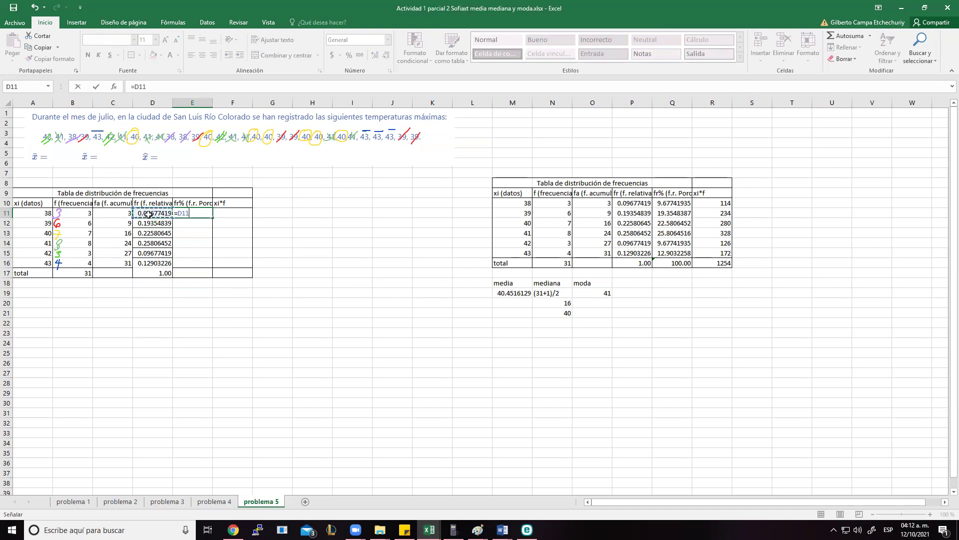
type("*100")
key("Return")
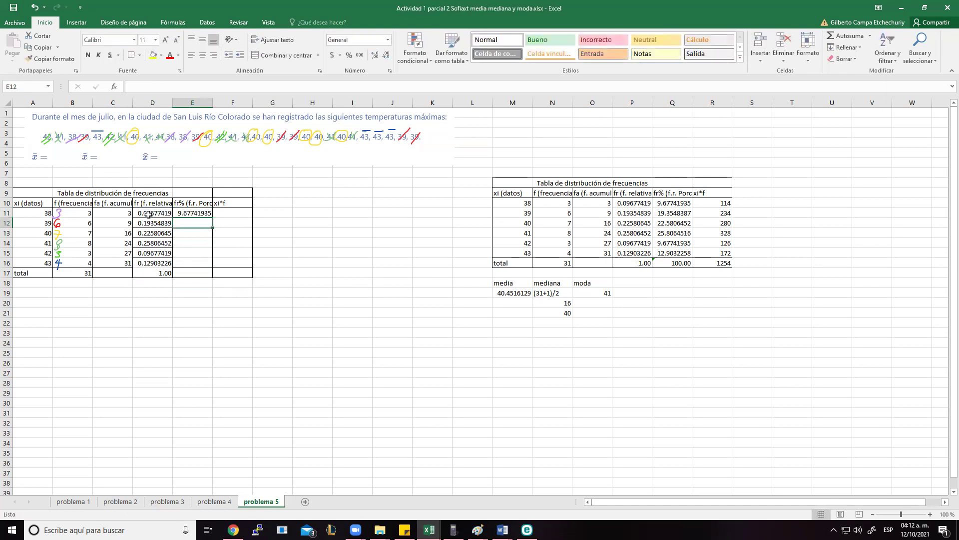
key("Up")
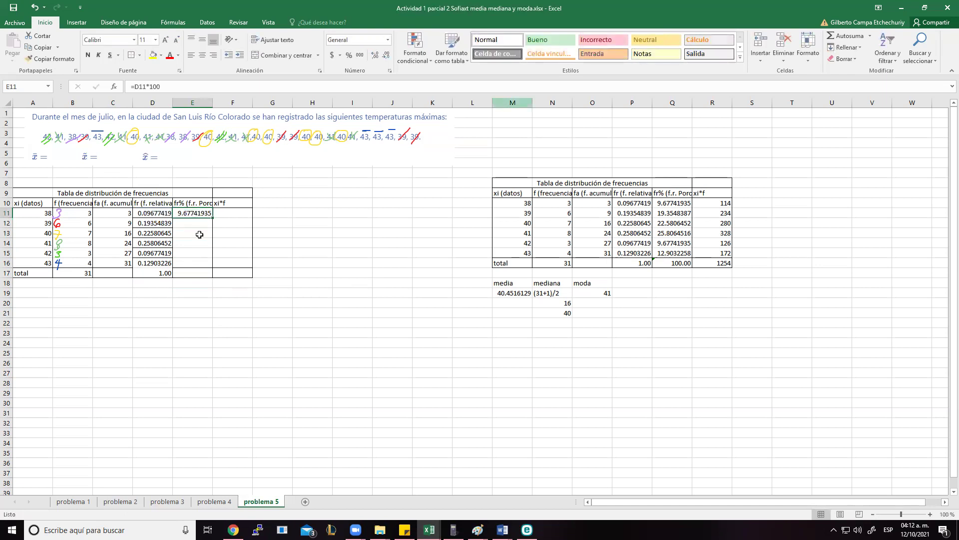
left_click_drag(213, 218, 212, 266)
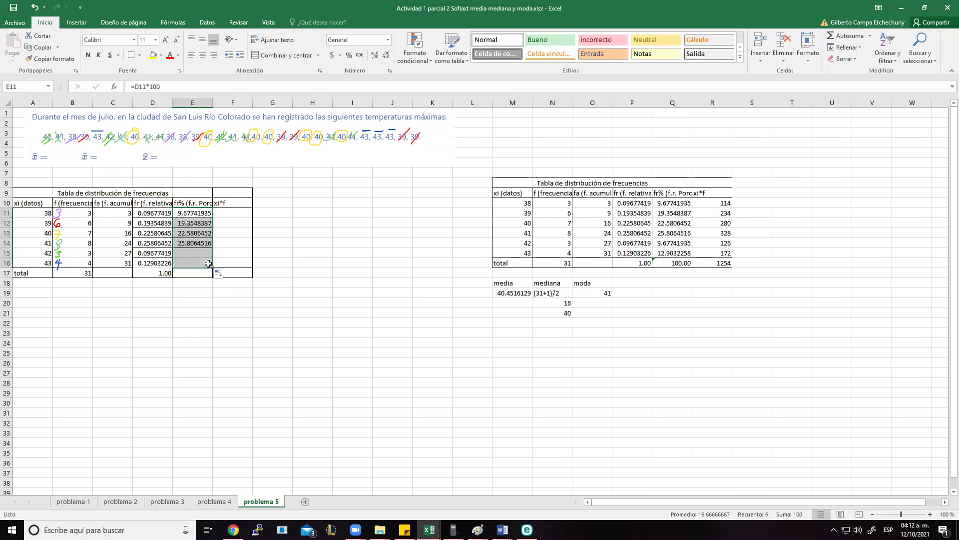
Total the percentage relative frequencies in E17 with =SUMA(E11:E16).
left_click(198, 274)
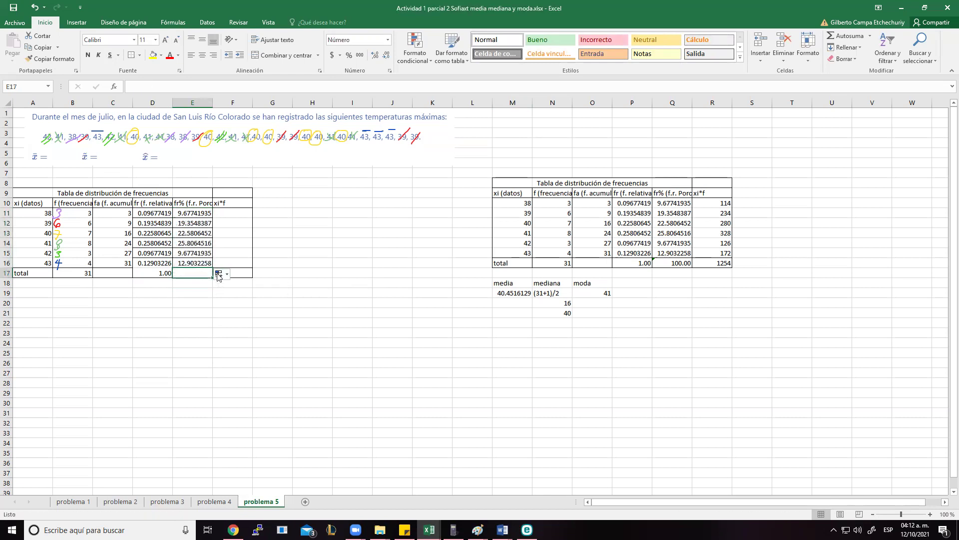
type("=suma(")
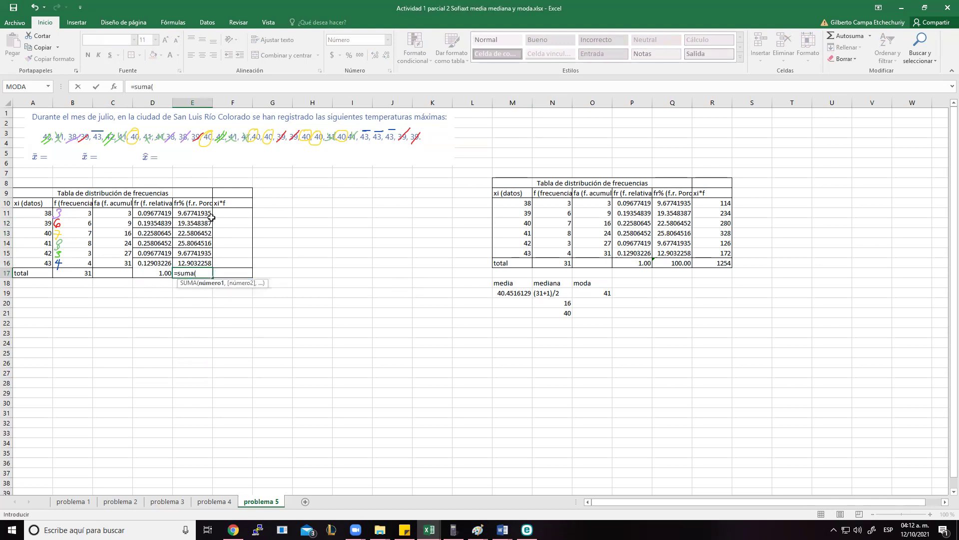
left_click_drag(203, 214, 201, 264)
key("Return")
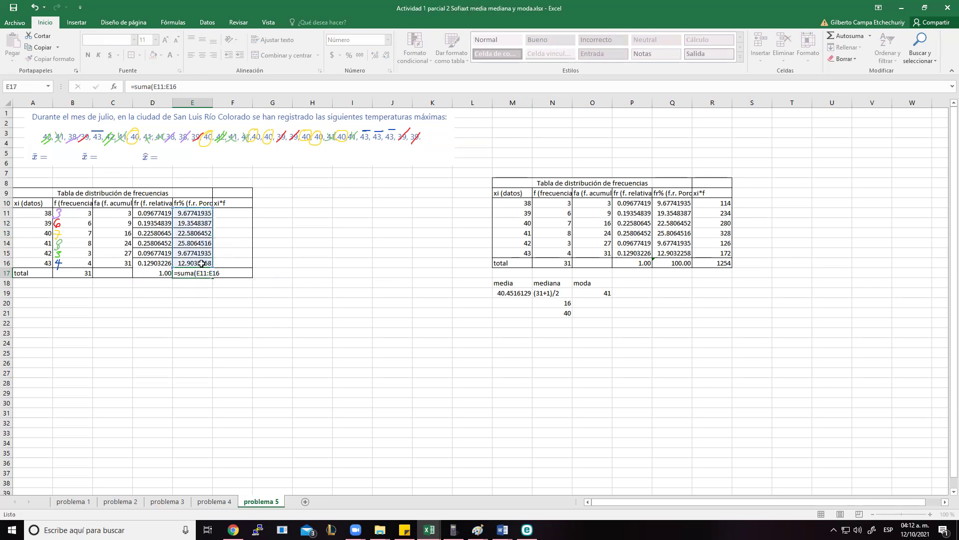
Calculate the xi*f product in F11 with =A11*B11 and fill the formula down to F16.
left_click(232, 213)
type("=")
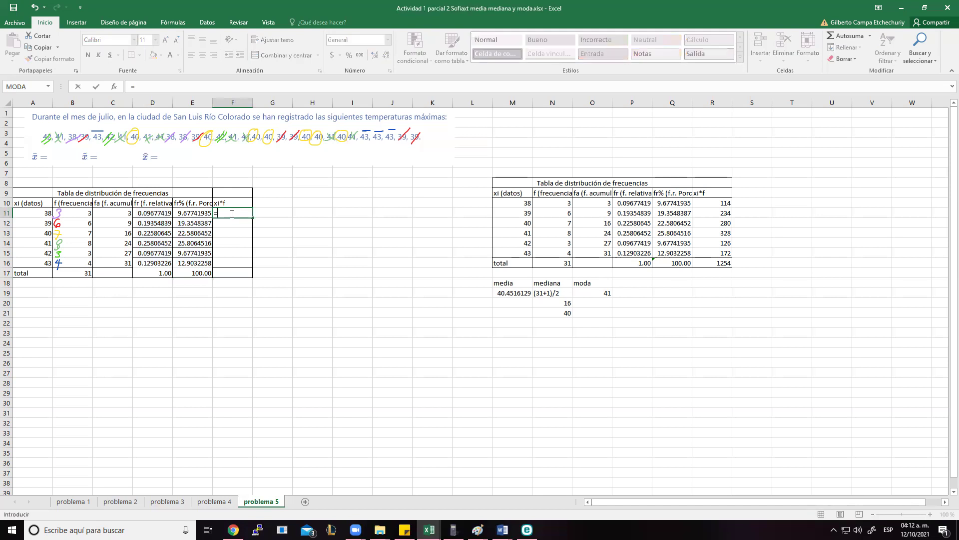
left_click(35, 214)
type("*-")
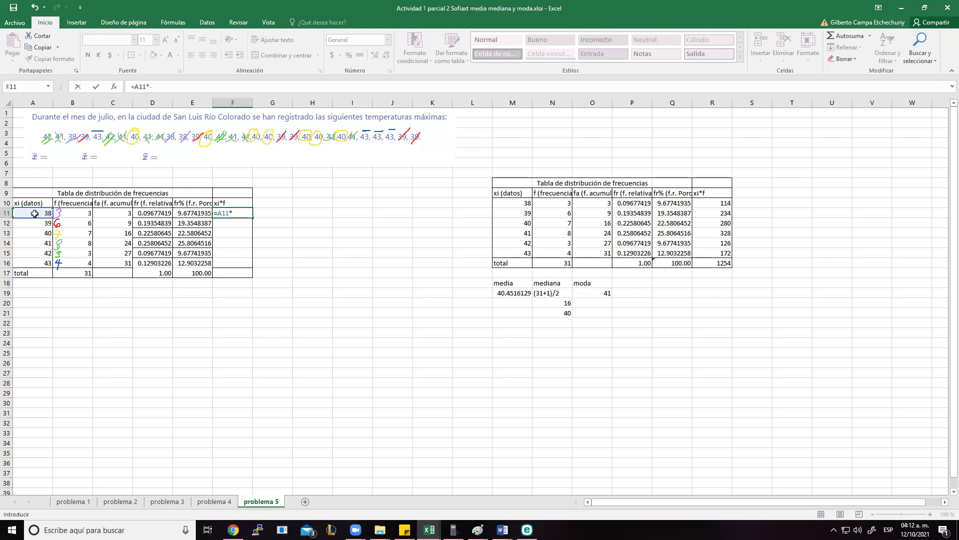
left_click(85, 215)
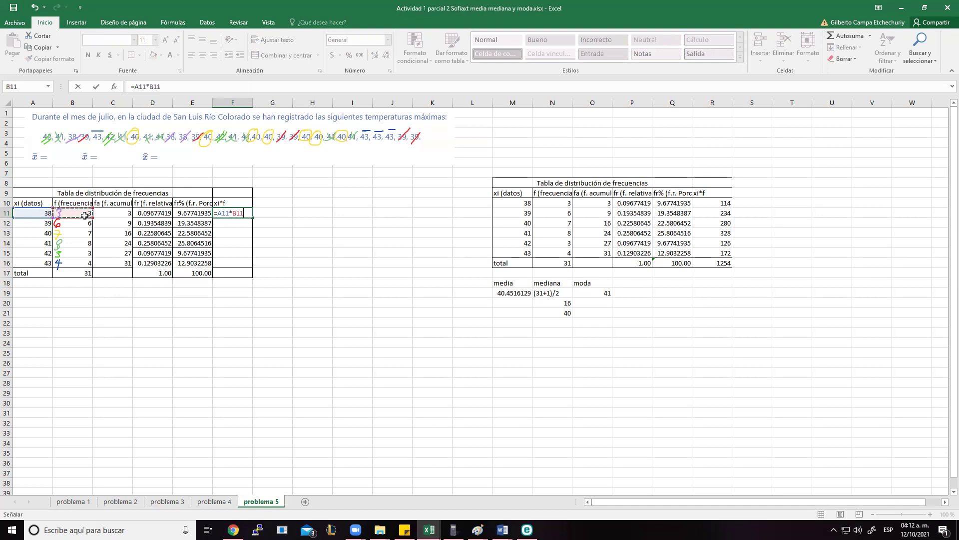
key("Return")
key("Up")
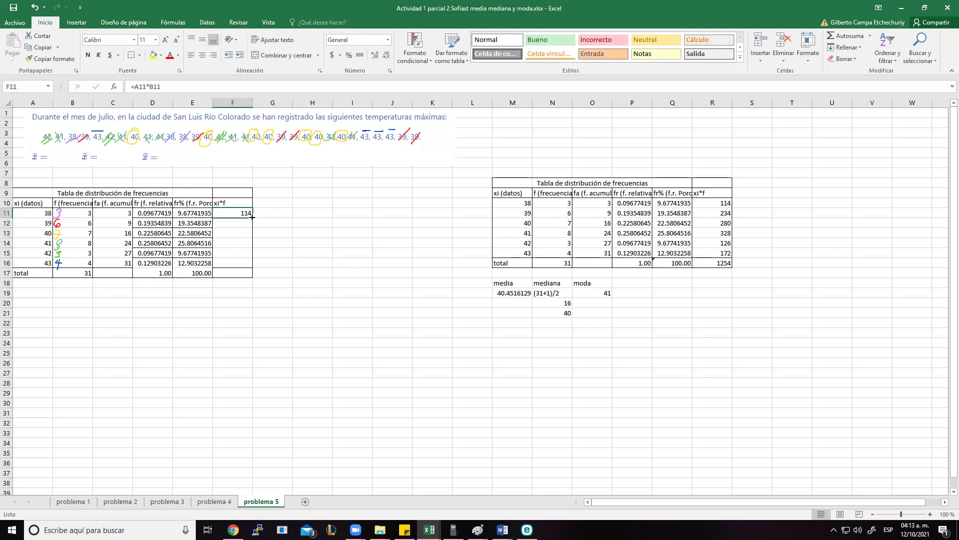
left_click_drag(252, 217, 251, 266)
Total the xi*f products in F17 with =SUMA(F11:F16).
left_click(238, 272)
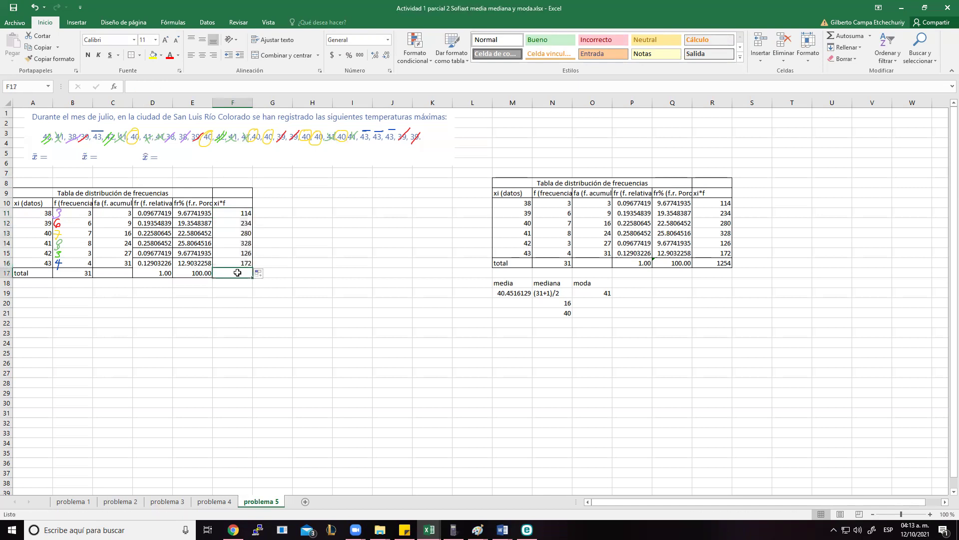
type("=suma")
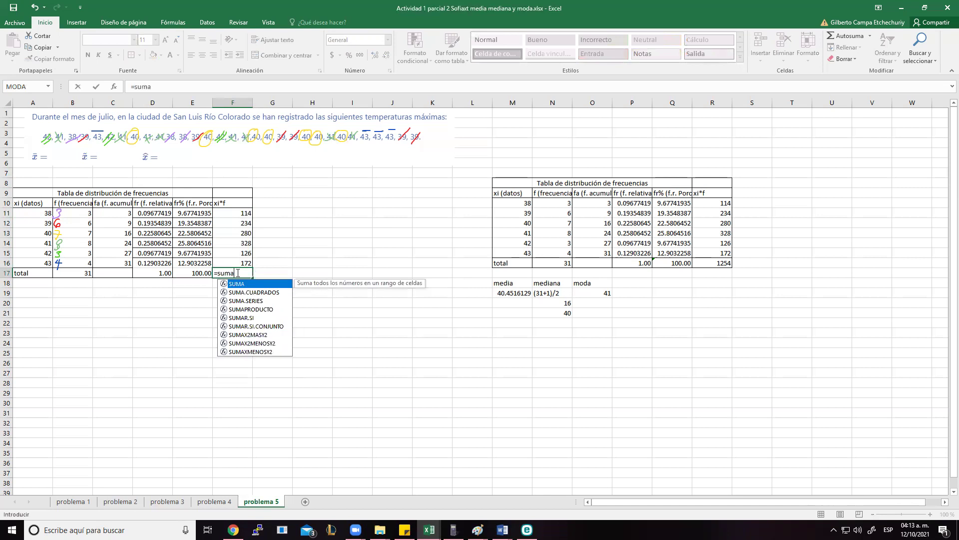
type("(")
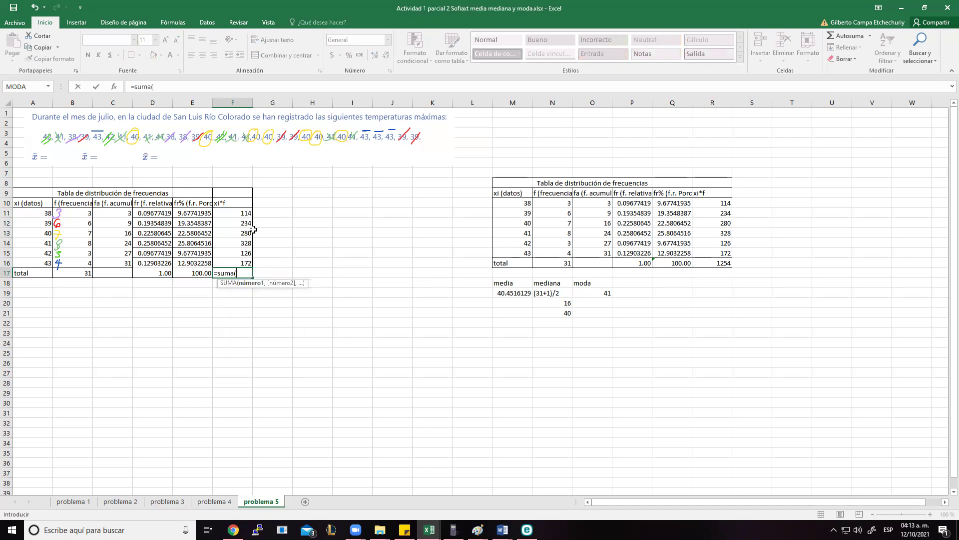
left_click_drag(246, 213, 245, 263)
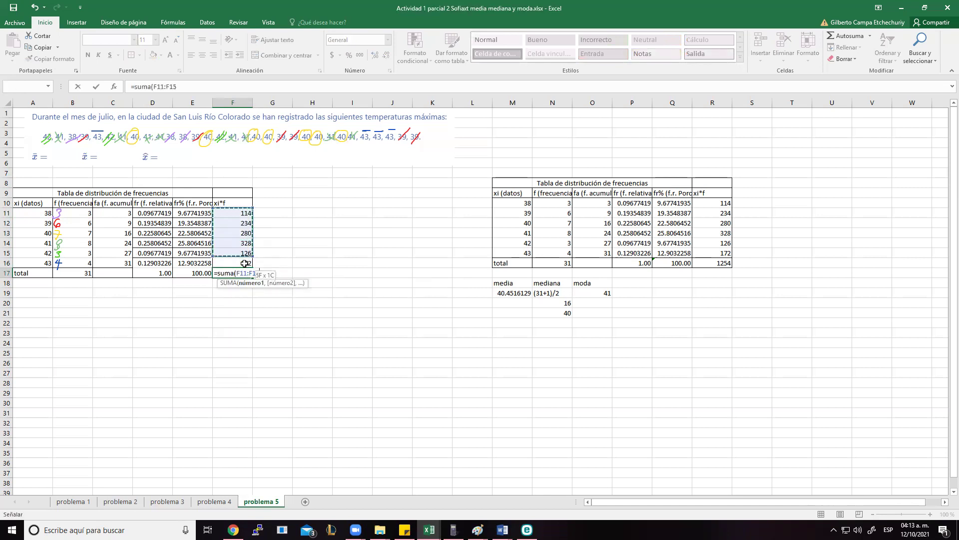
key("Return")
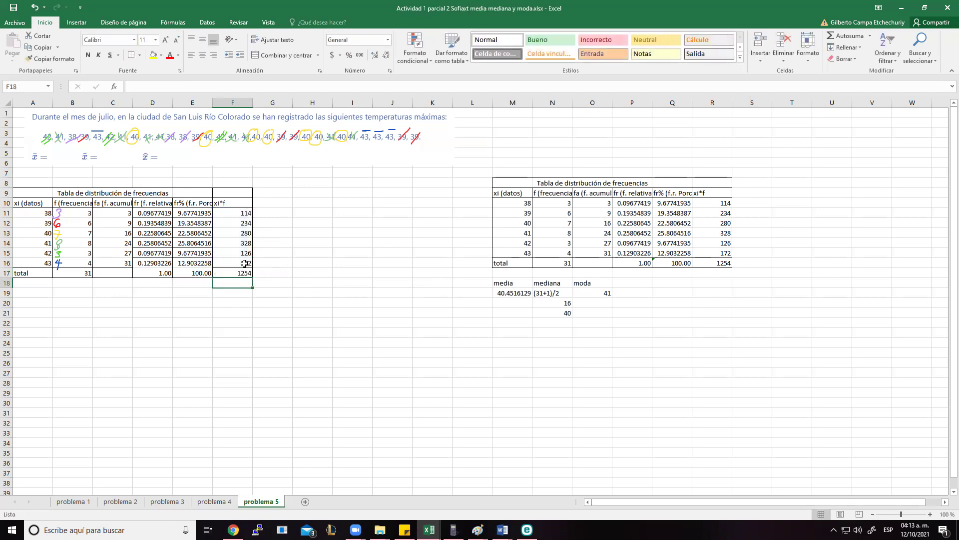
Label A20 "media" and calculate the mean below it in A21 with =F17/B17.
left_click(33, 299)
type("media")
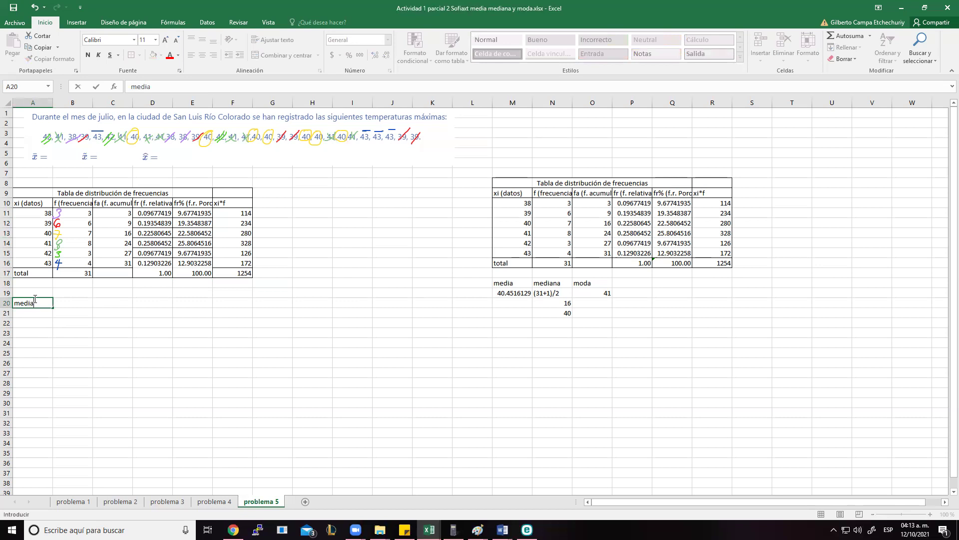
key("Return")
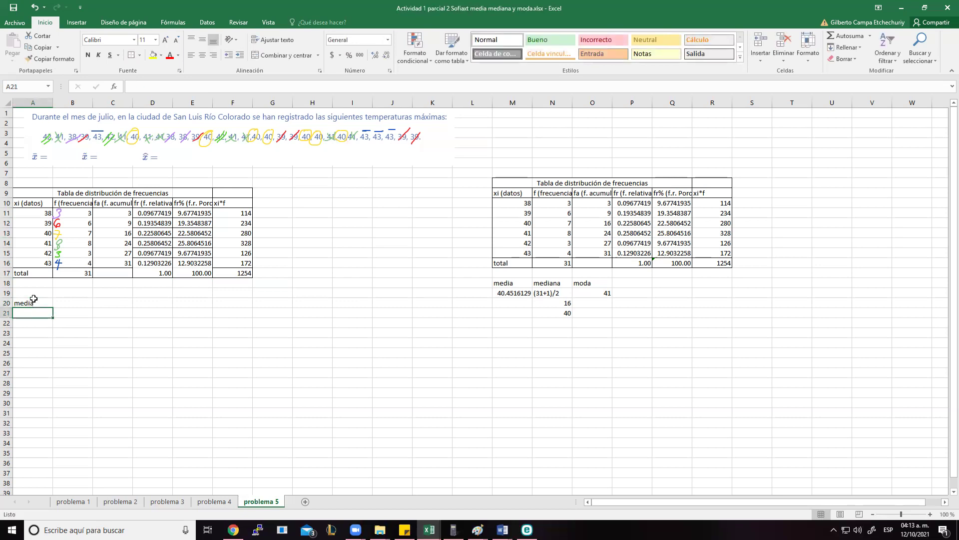
type("=")
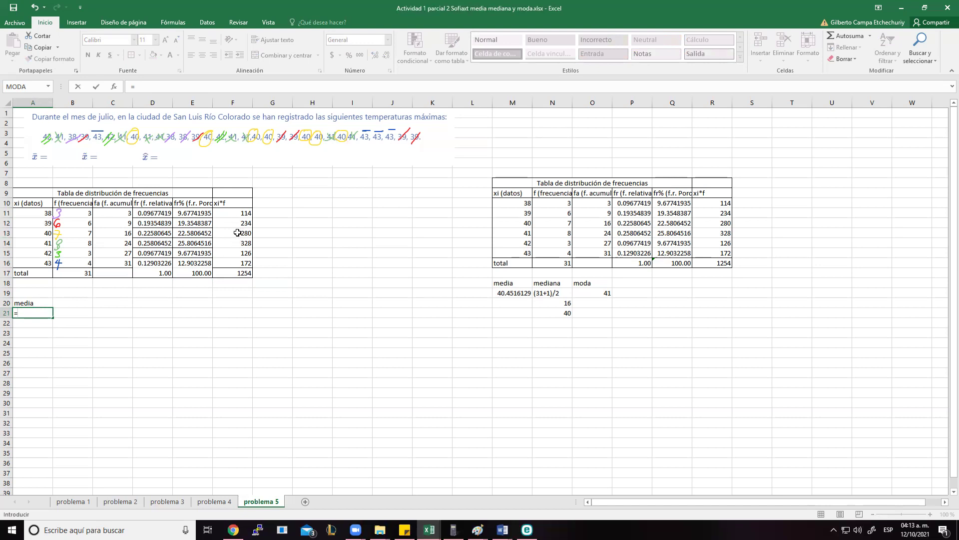
left_click(237, 273)
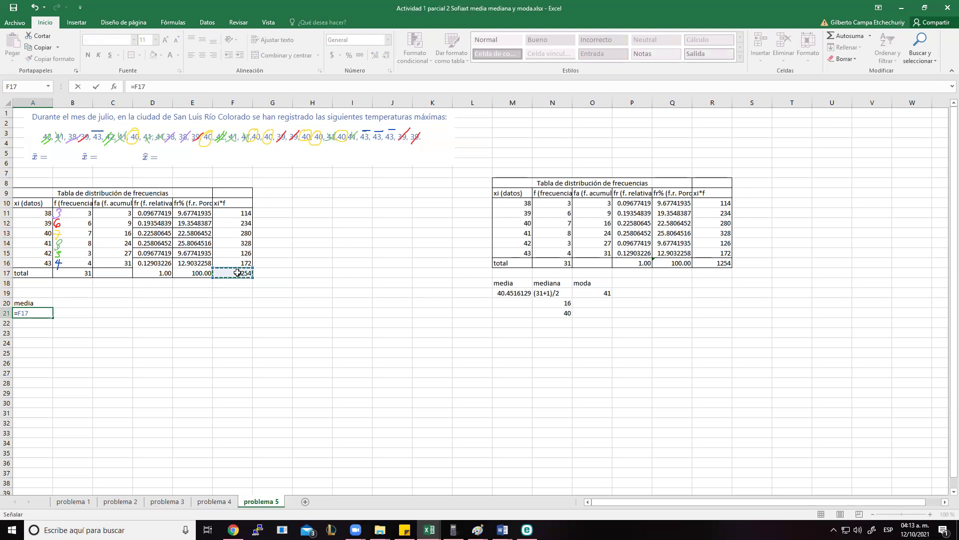
type("/")
left_click(73, 270)
key("Return")
key("Up")
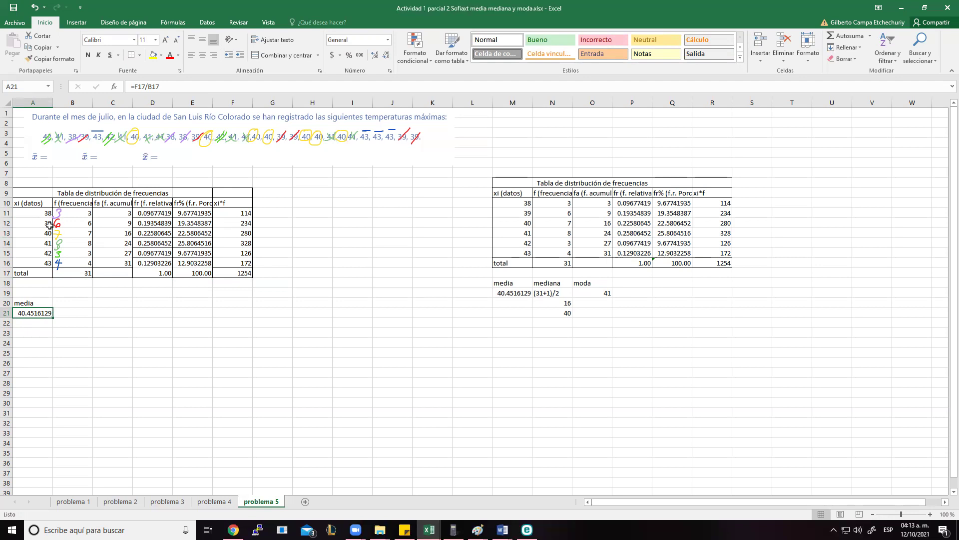
Enter the label "mediana" in B20, beside the media label.
left_click(87, 301)
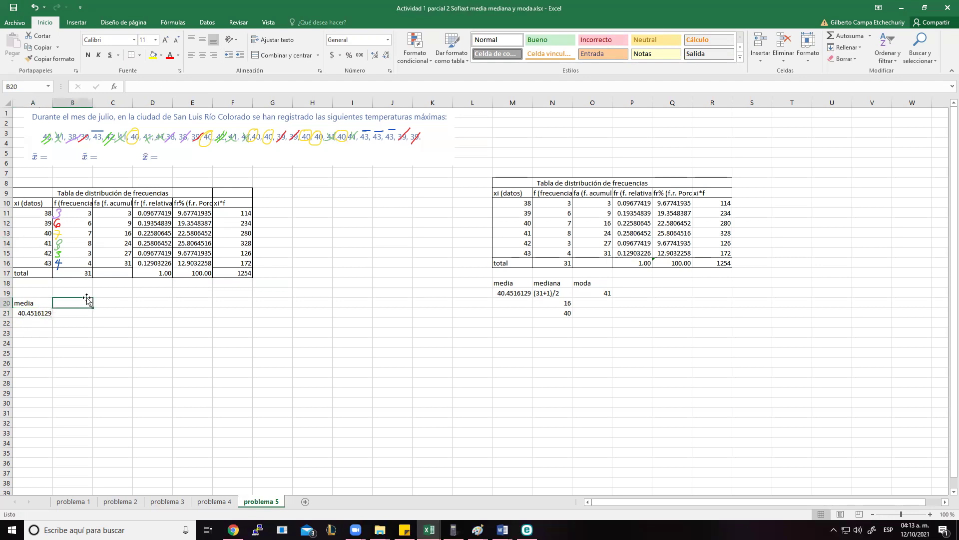
type("mediana")
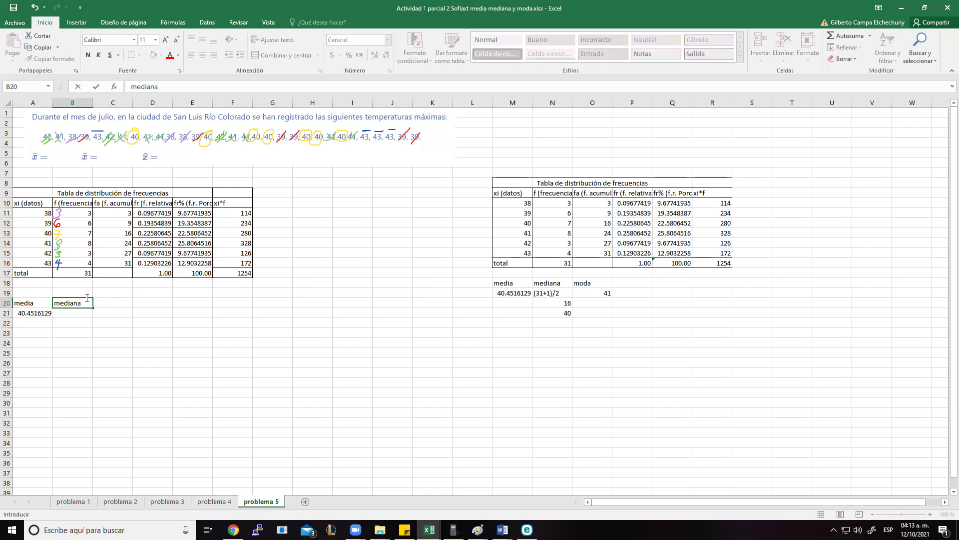
key("Return")
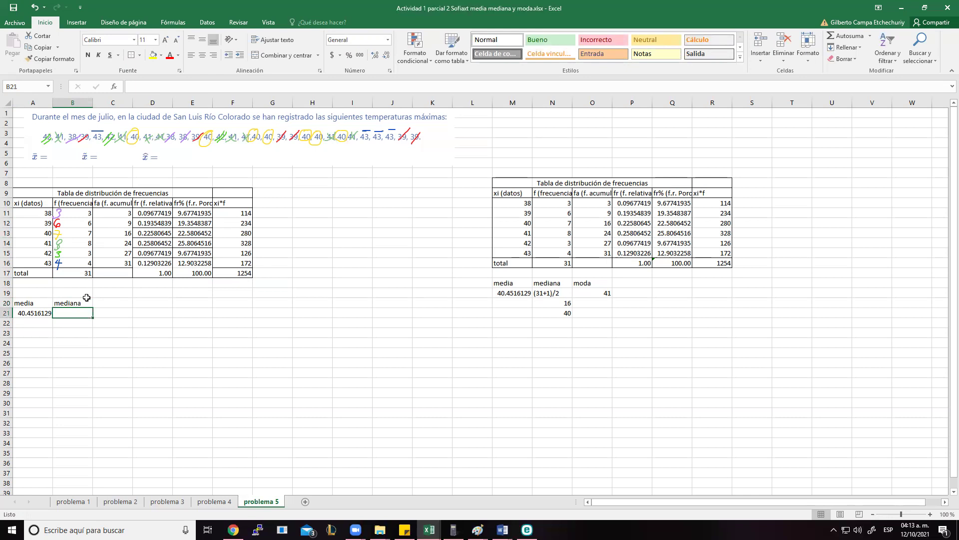
Write the median position calculation (31+1)/2=16 as text in B21, below the mediana label.
type("(")
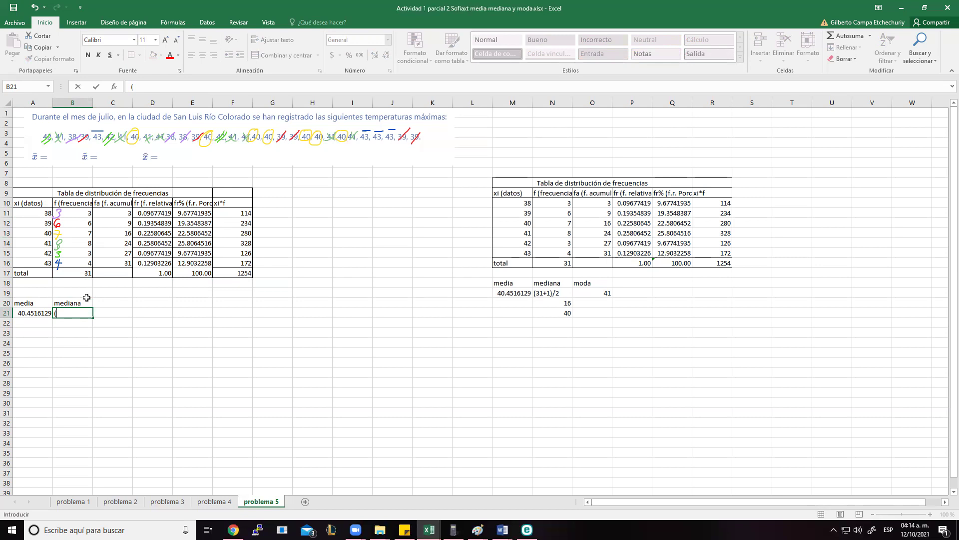
type("31+1)=")
key("Left")
key("Right")
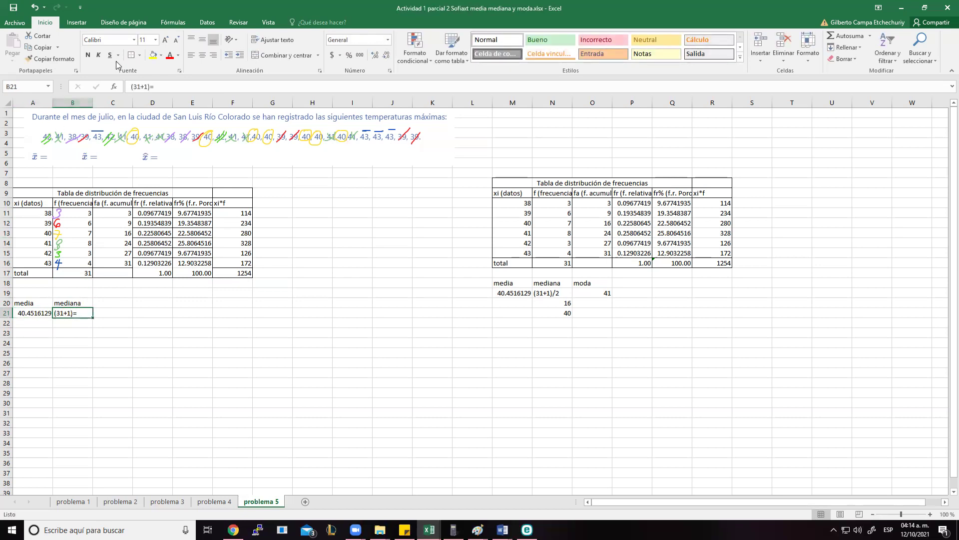
left_click(150, 87)
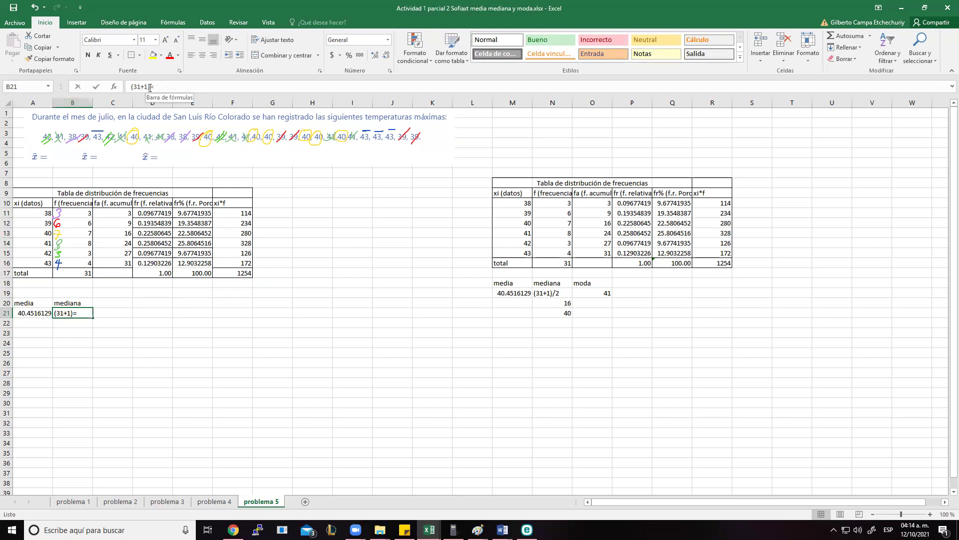
type("/2=")
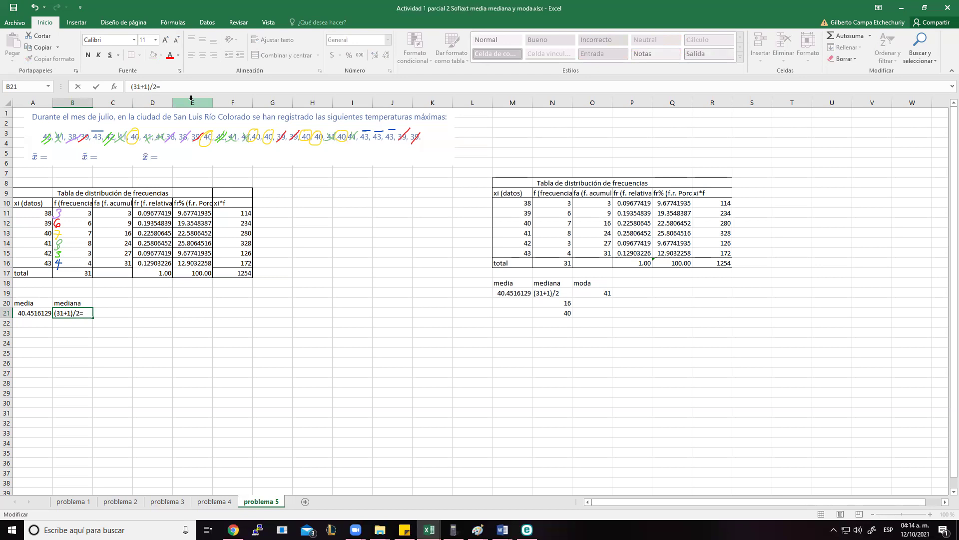
type("16")
key("Return")
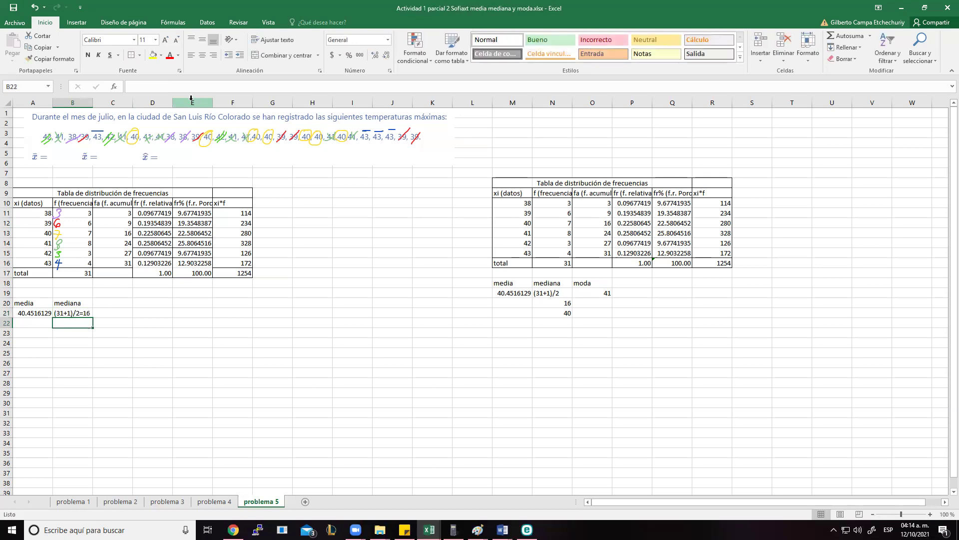
Look up position 16 in the cumulative frequency column and enter the median 40 in B22.
key("Up")
key("Down")
left_click(119, 232)
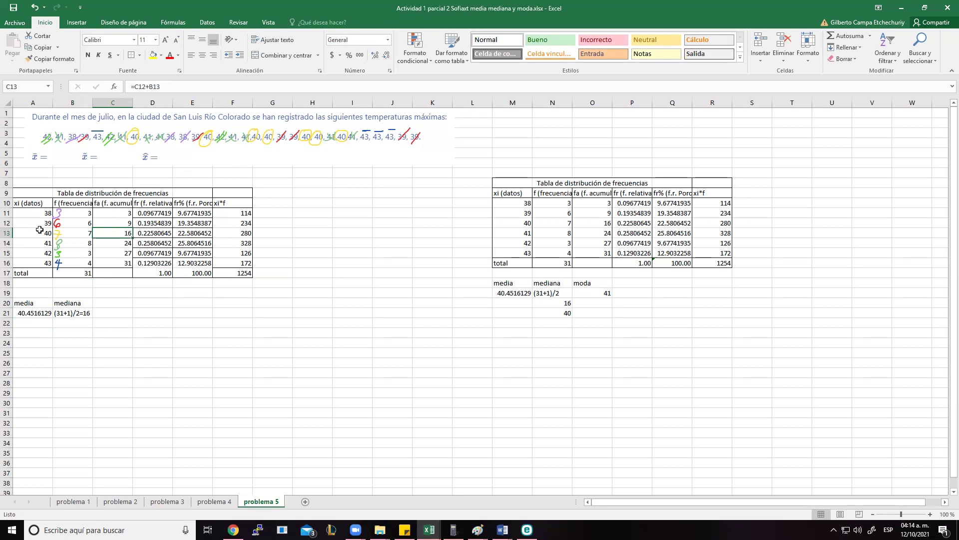
left_click(75, 324)
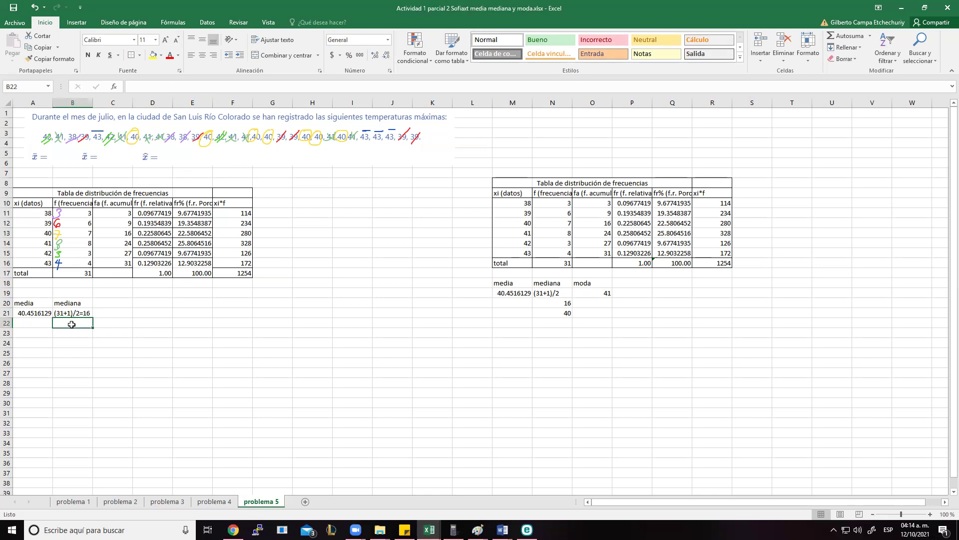
type("40")
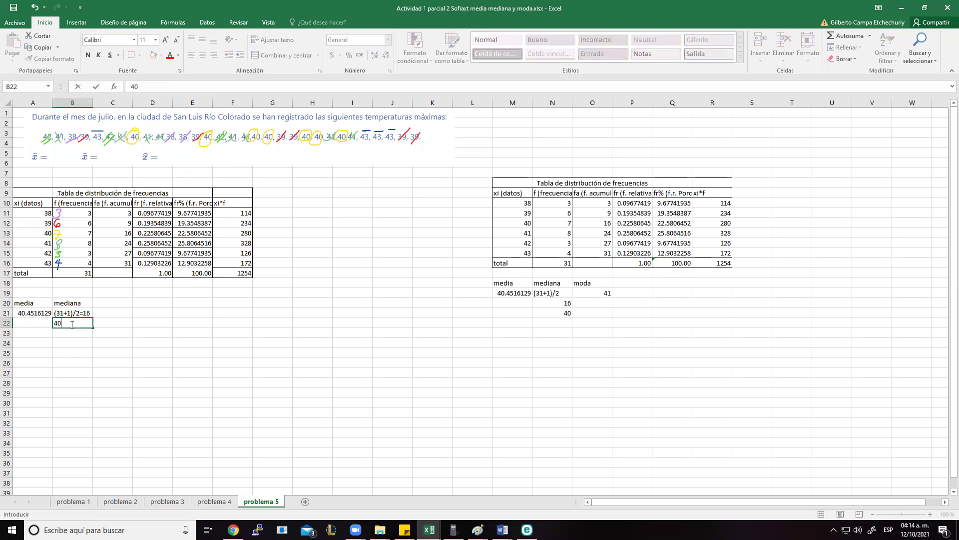
key("Return")
Label C20 "moda" and enter the mode 41 below it in C21.
key("Right")
key("Up")
key("Up")
key("Up")
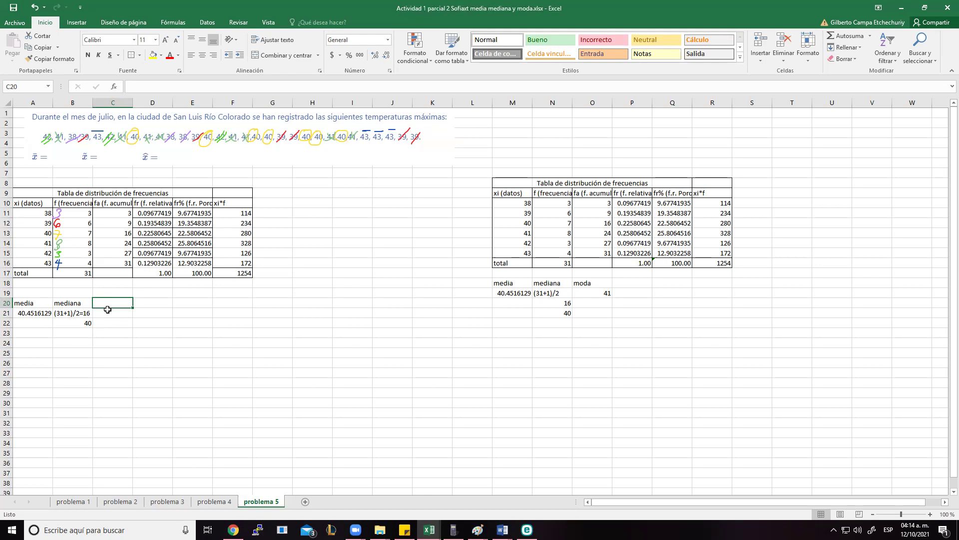
type("moda")
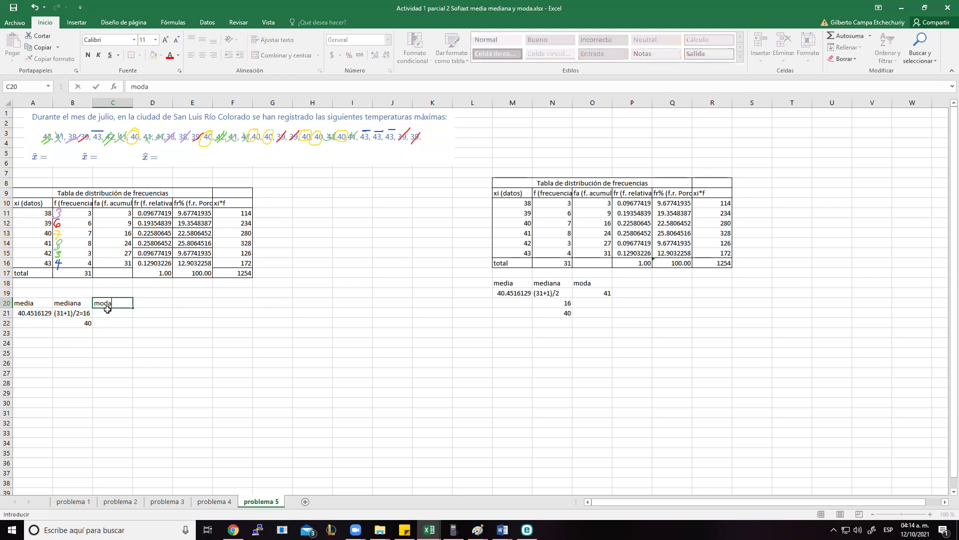
key("Return")
type("41")
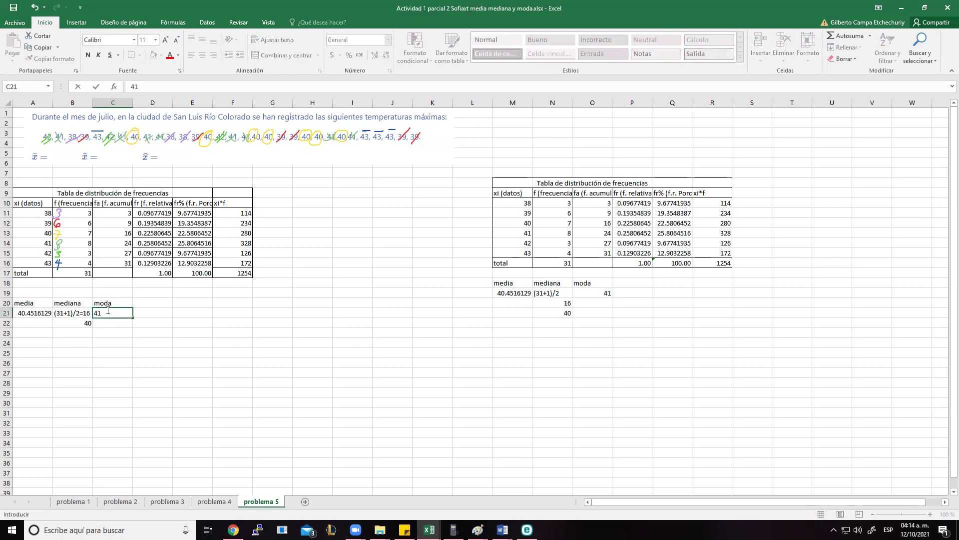
key("ctrl+Return")
key("Right")
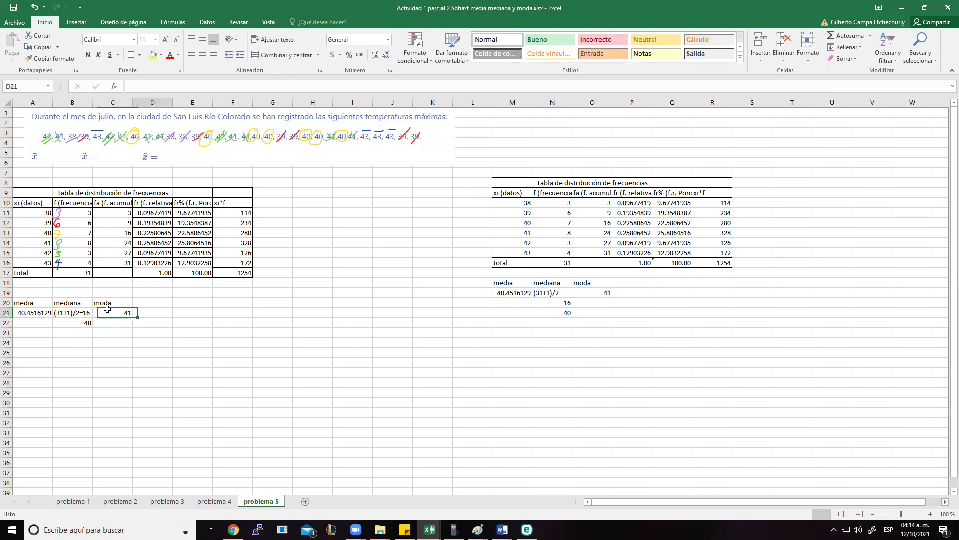